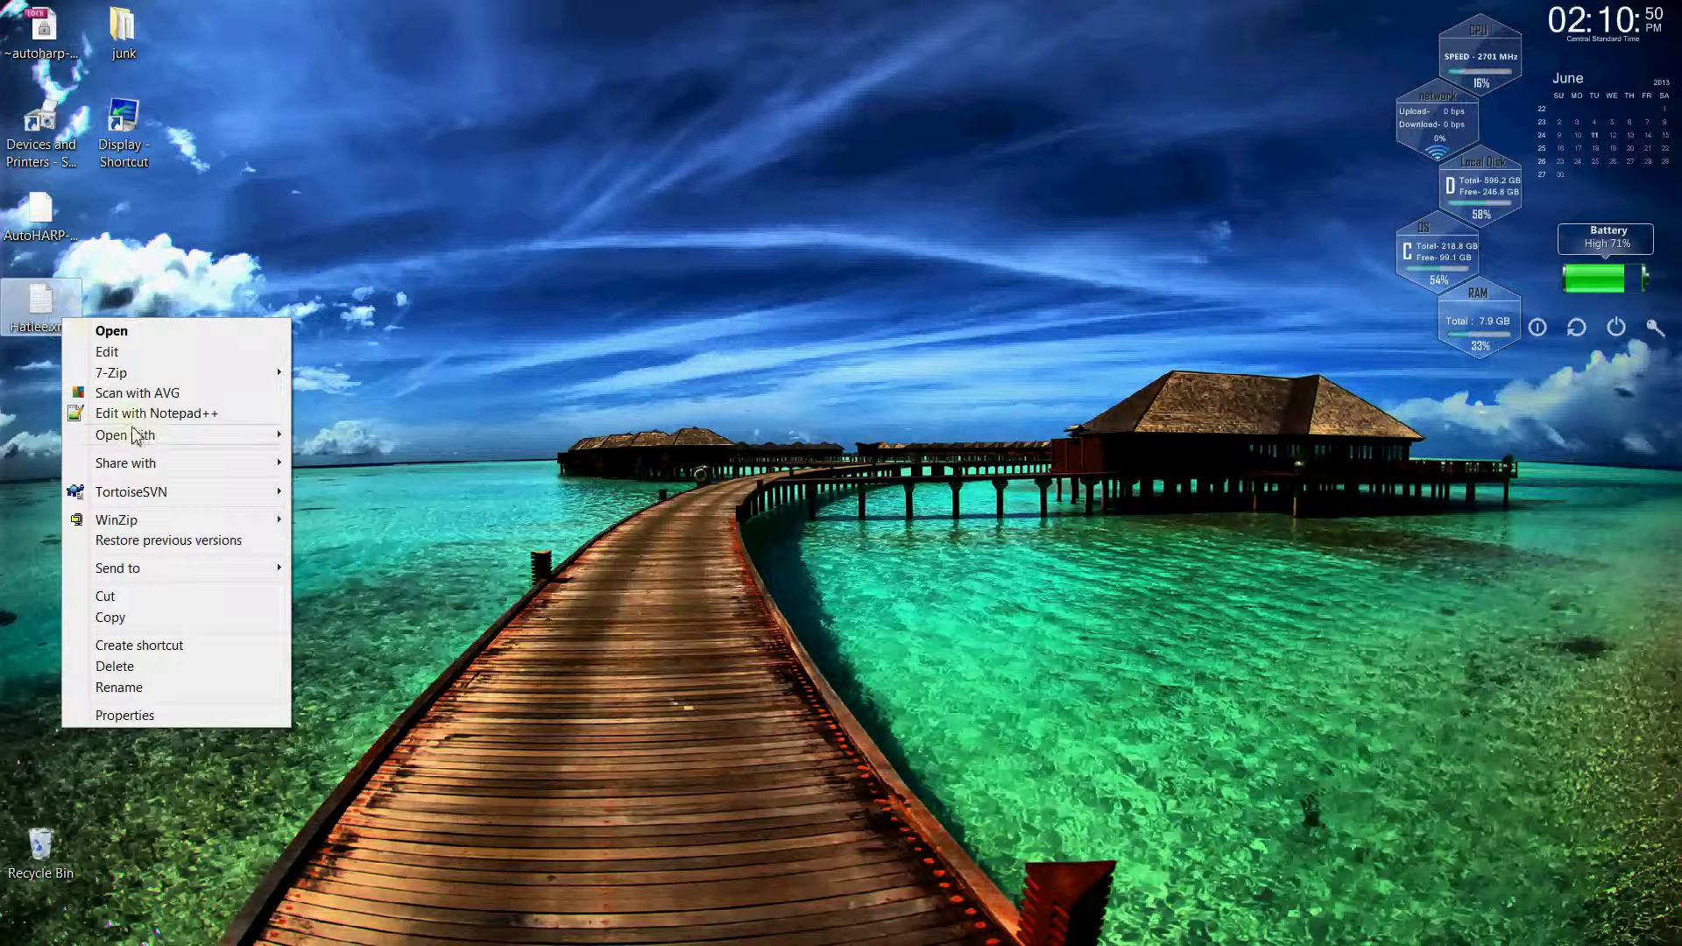
Open Hatlee.xml in Notepad++ and browse down to its Perception and resistance values.
click(161, 413)
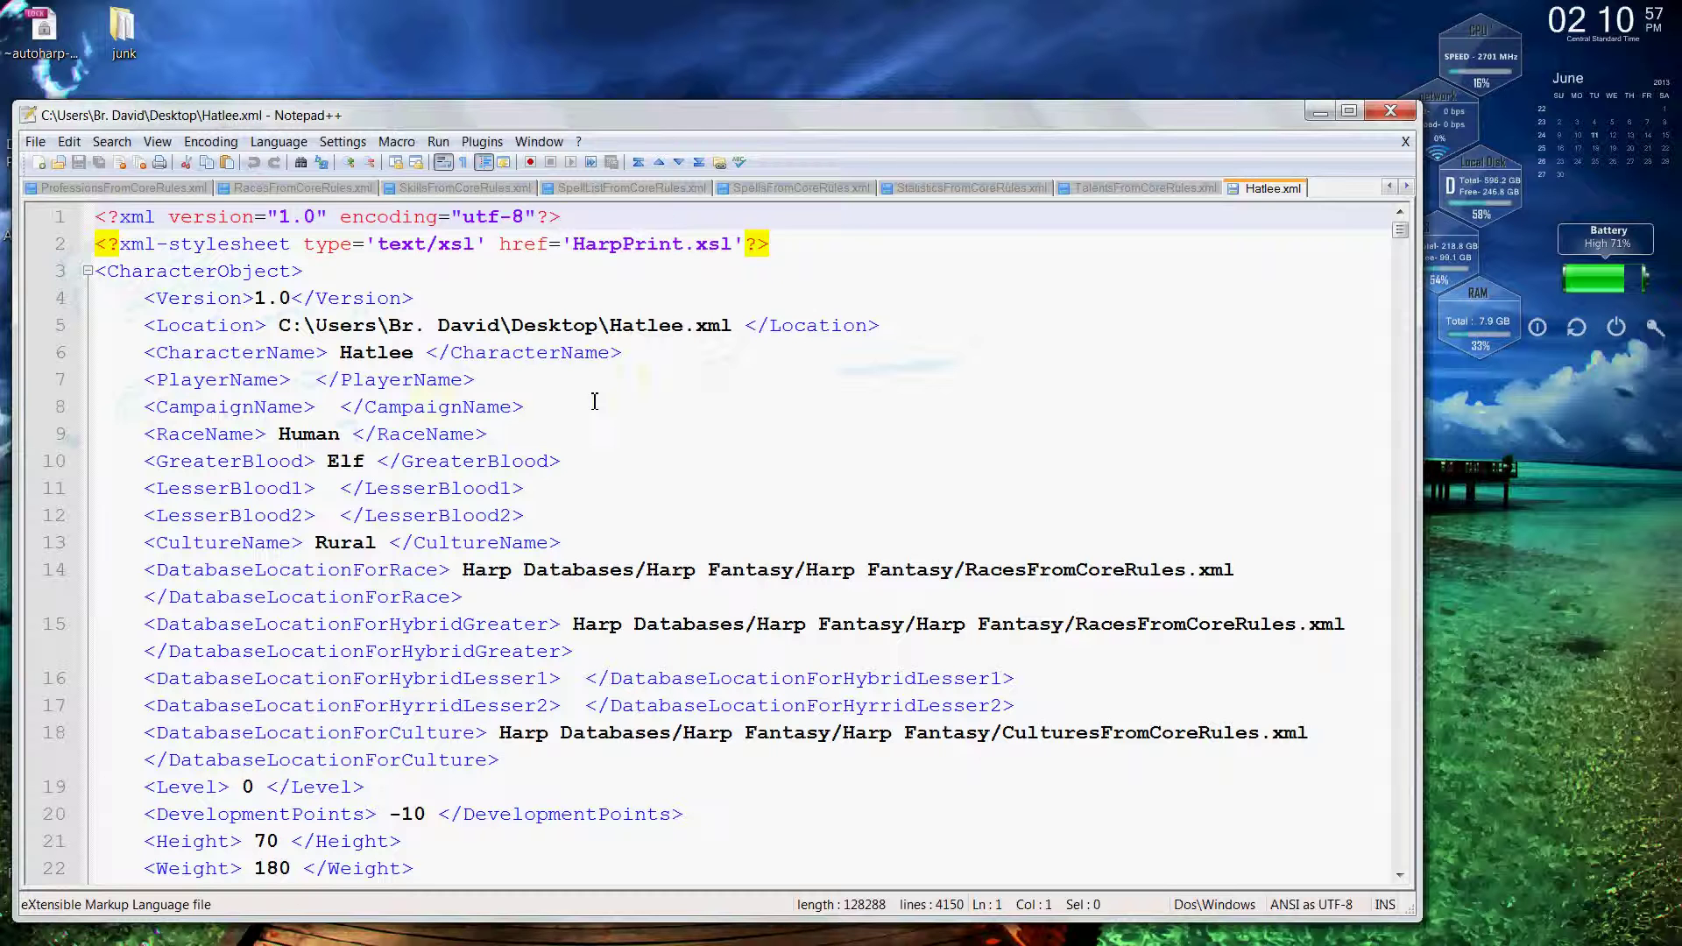
key(Down)
key(Down)
key(Down)
key(Down)
key(Down)
key(Down)
key(Down)
key(Down)
key(Down)
key(Down)
key(Down)
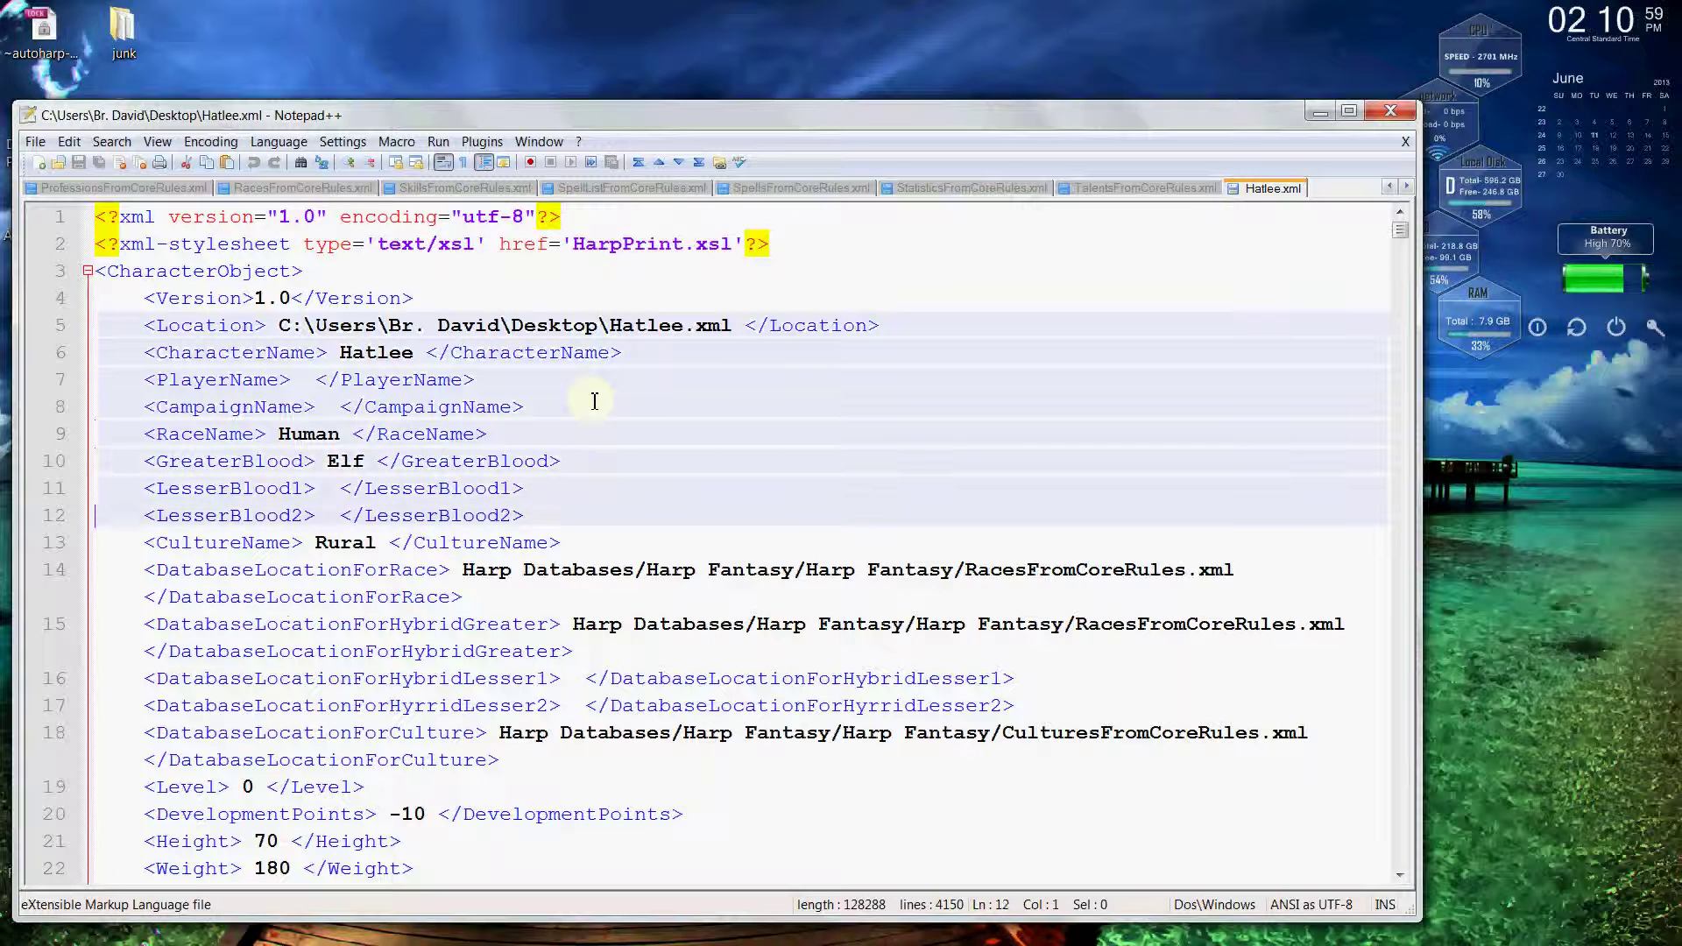
key(Down)
key(Down)
key(Down)
key(Down)
key(Down)
key(Down)
key(Down)
key(Down)
key(Down)
key(Down)
key(Down)
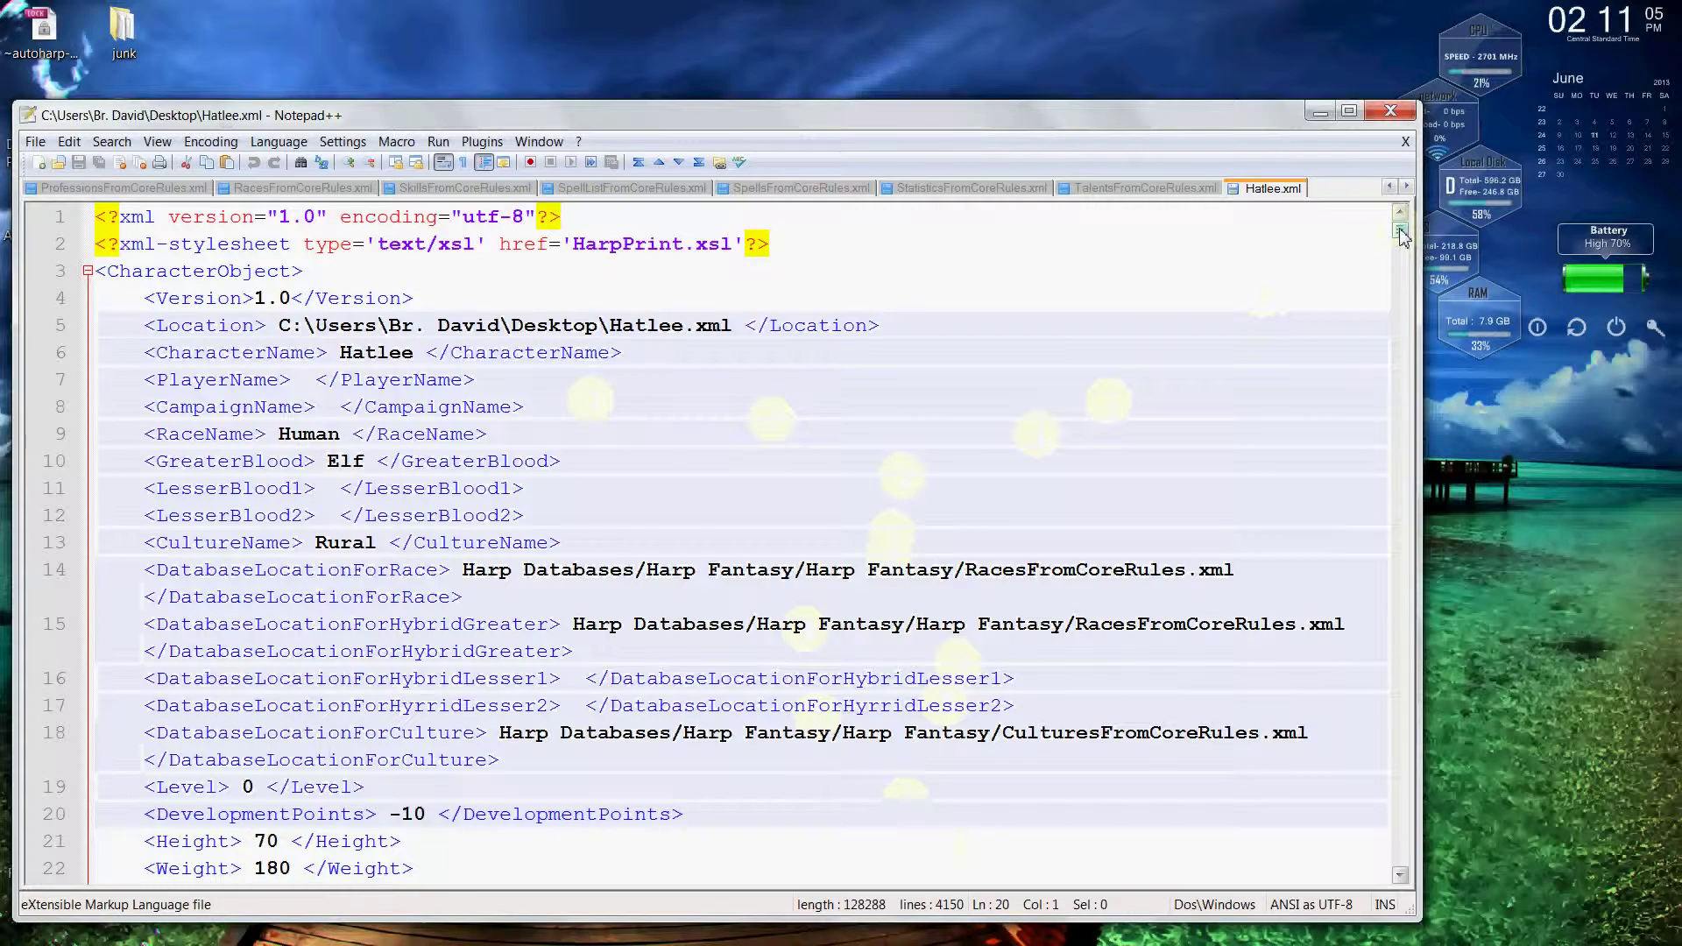
mouse_move(1400, 235)
mouse_down()
mouse_move(1376, 834)
mouse_move(1400, 863)
mouse_move(1402, 230)
mouse_up()
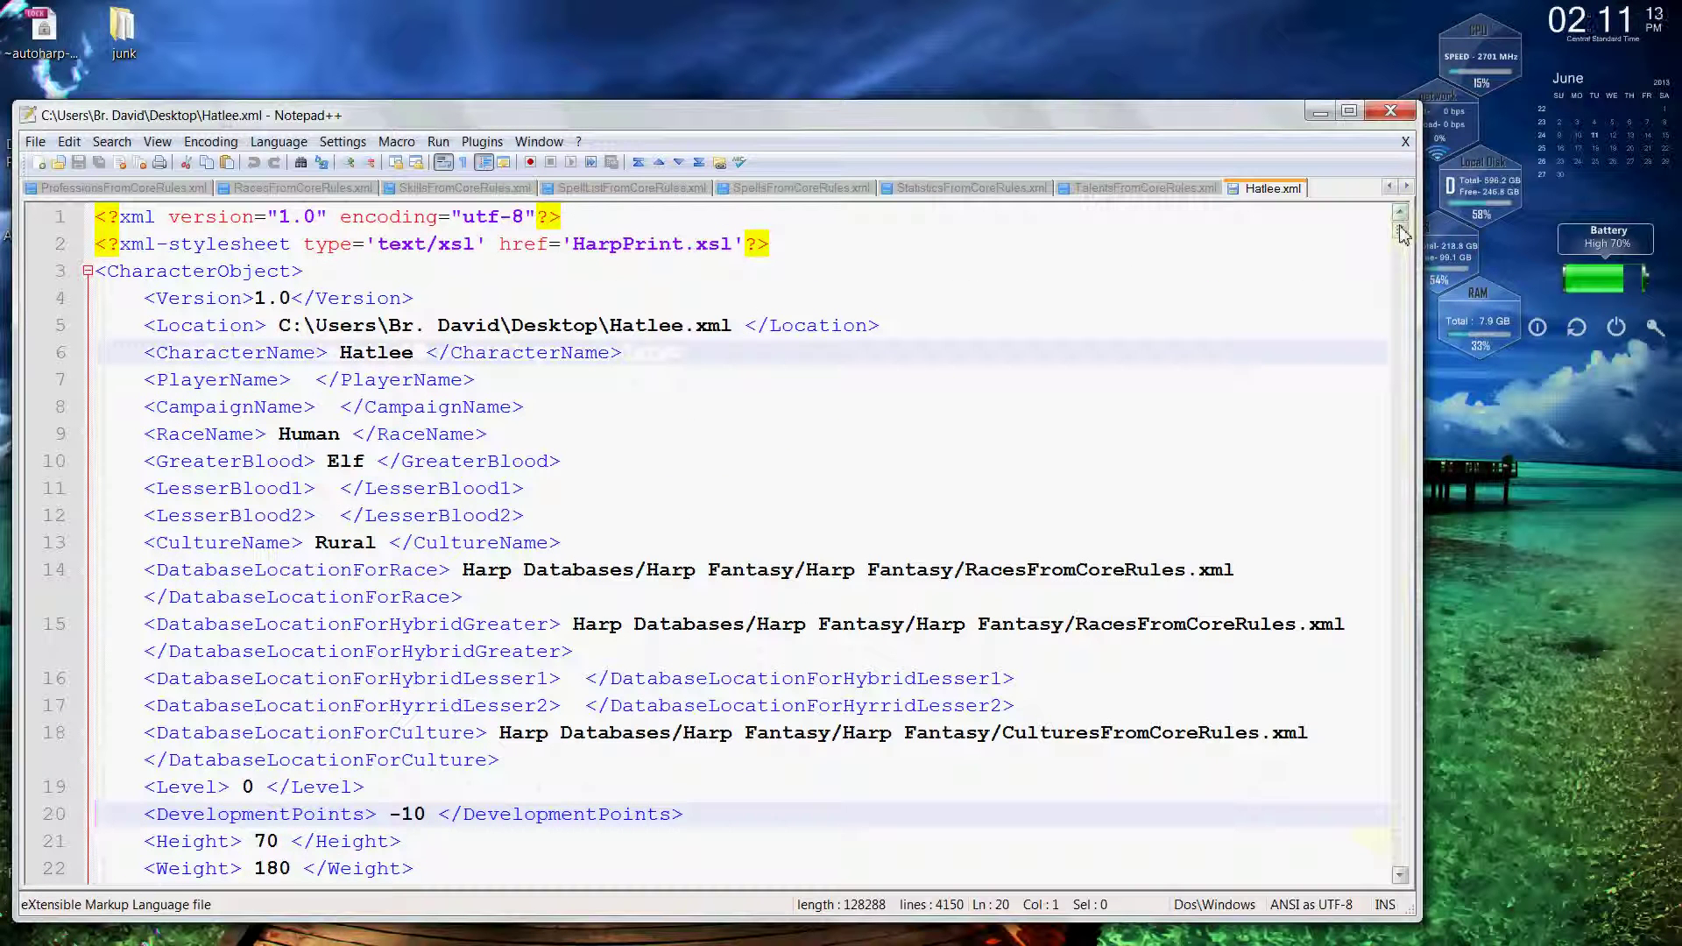
drag(1402, 233, 1402, 239)
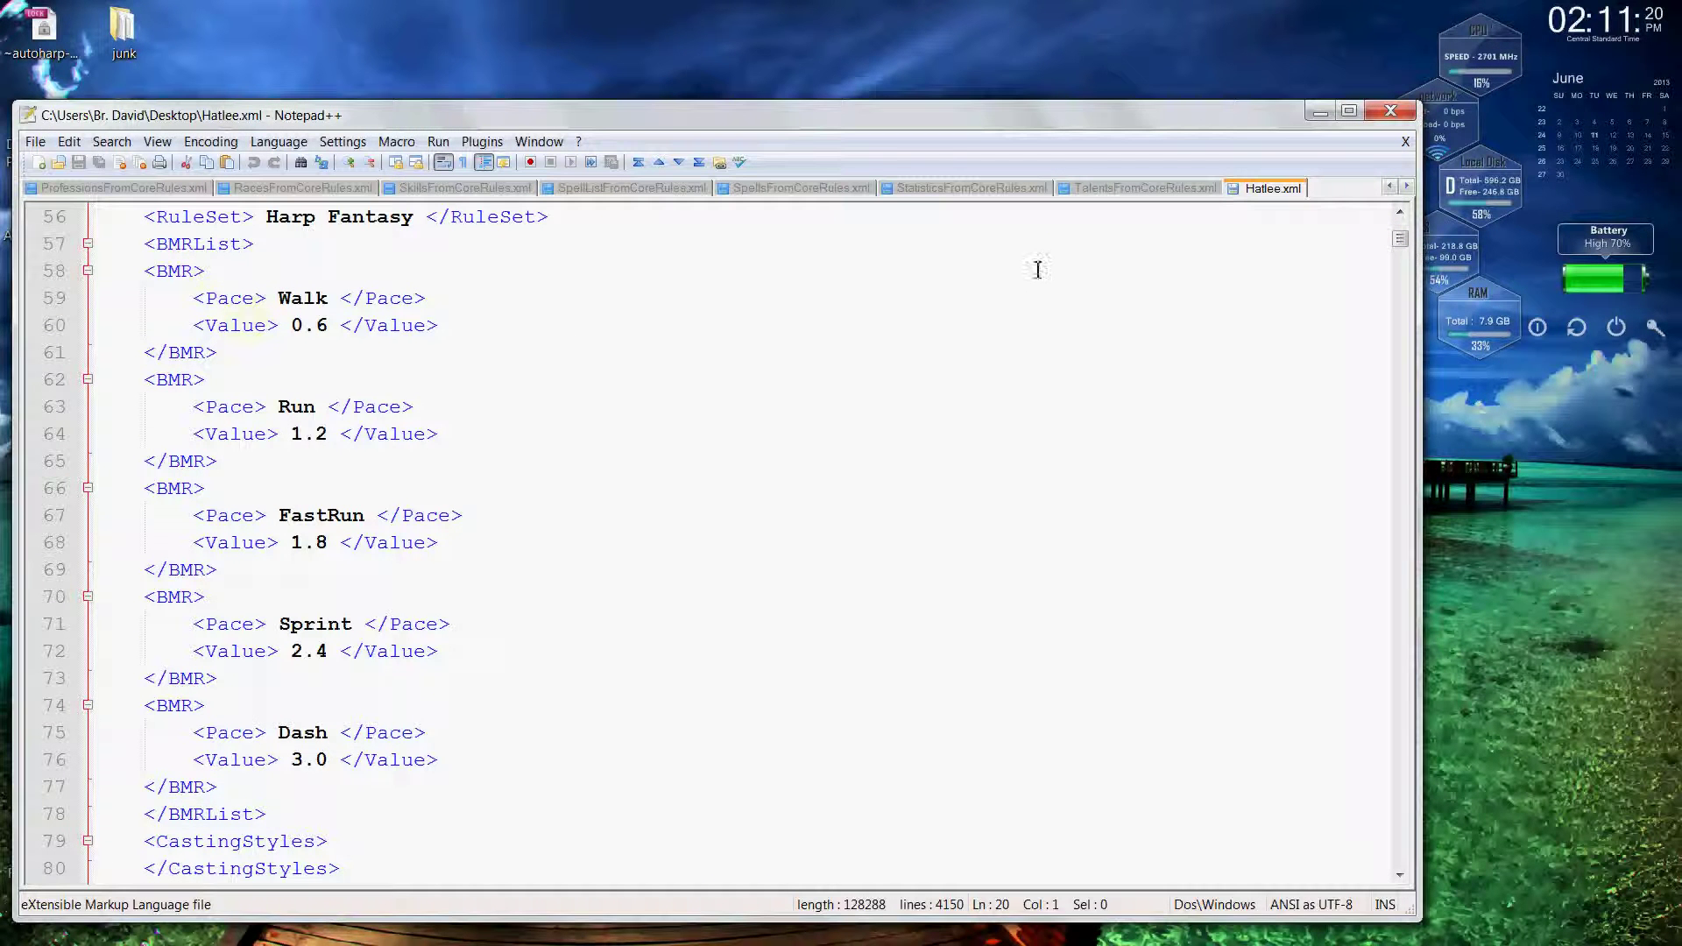
scroll(1404, 233, up, 8)
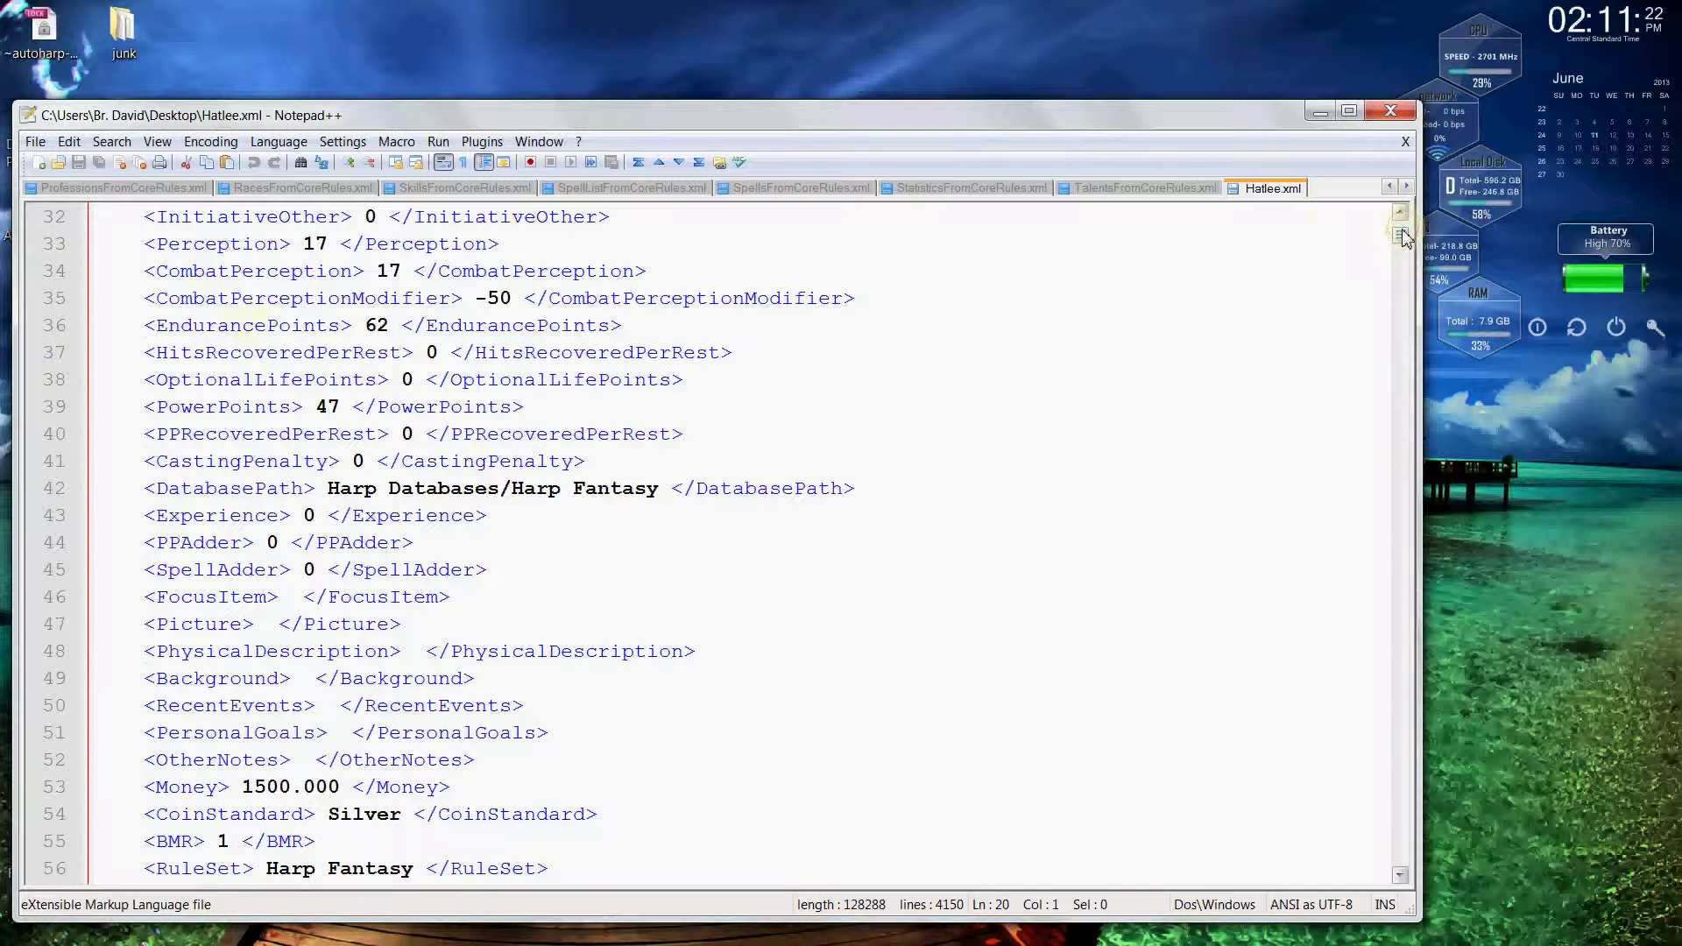
scroll(1405, 235, up, 10)
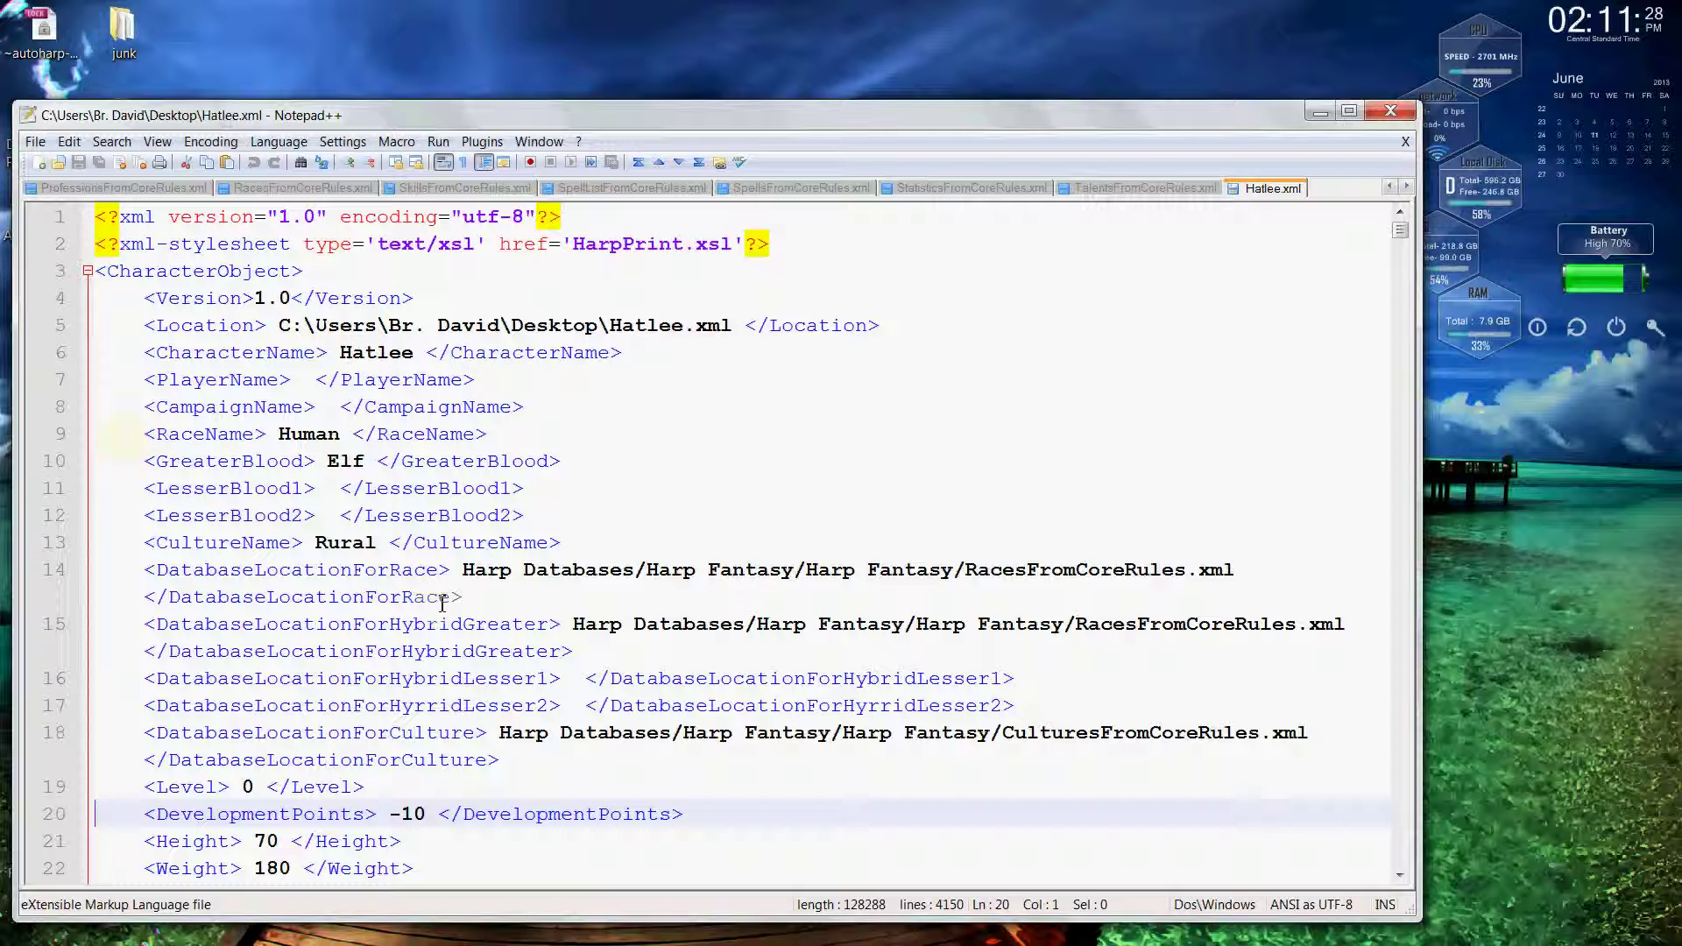
click(1394, 820)
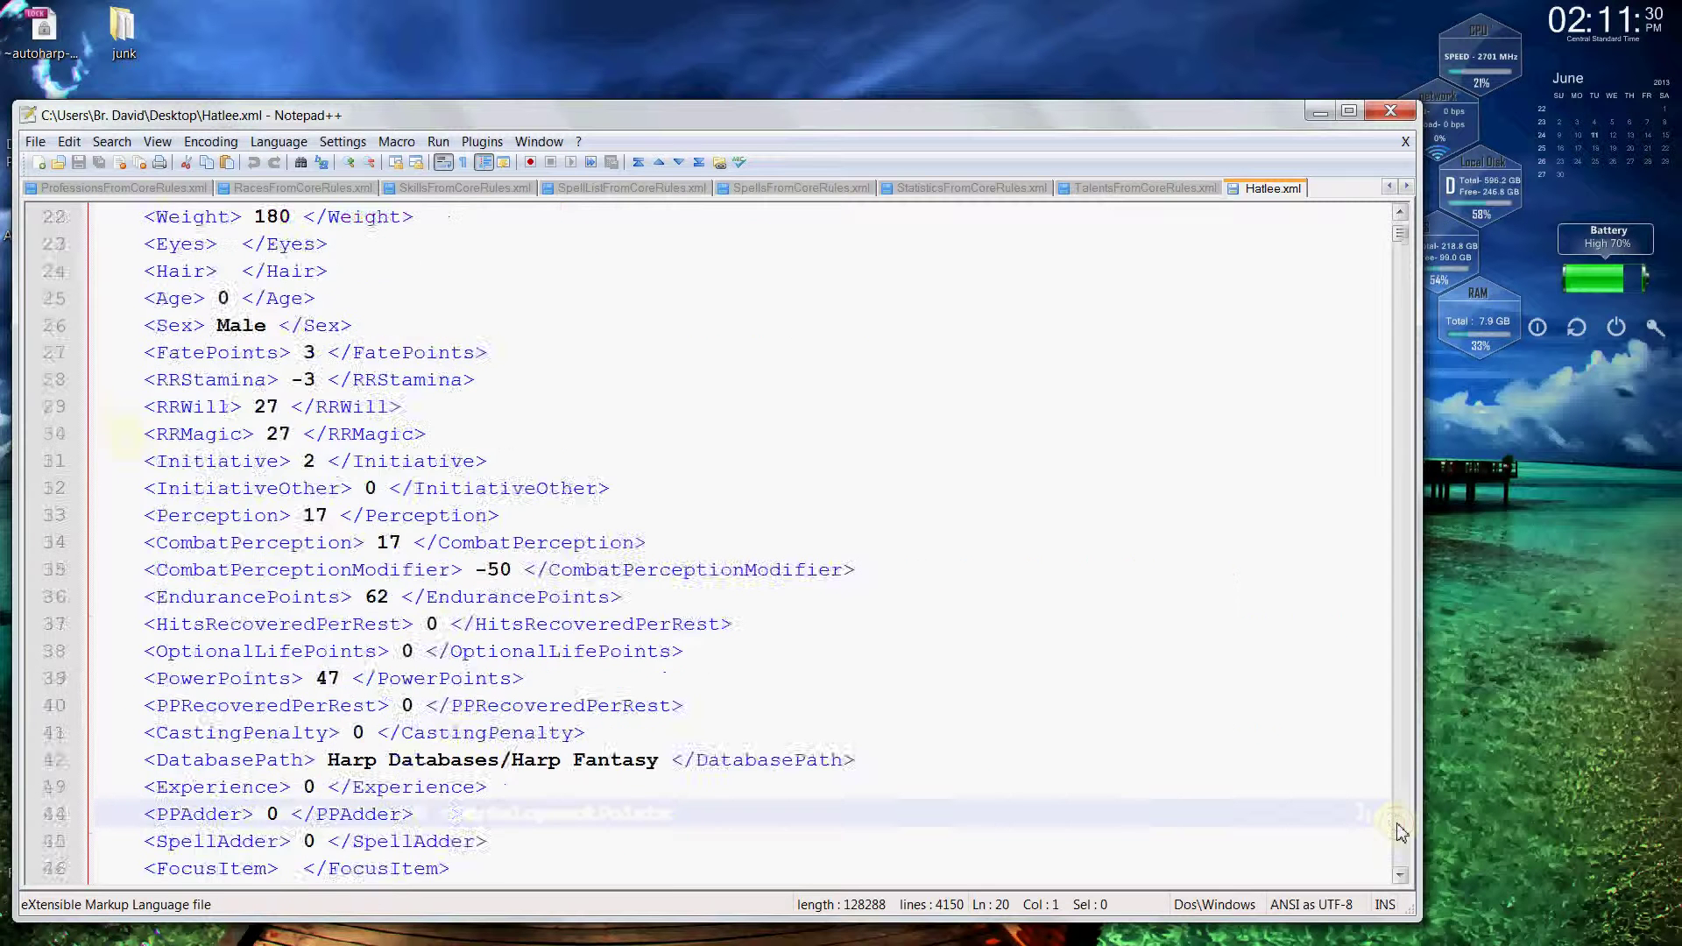
Page through the rest of Hatlee's stat values, then close Notepad++.
click(1394, 820)
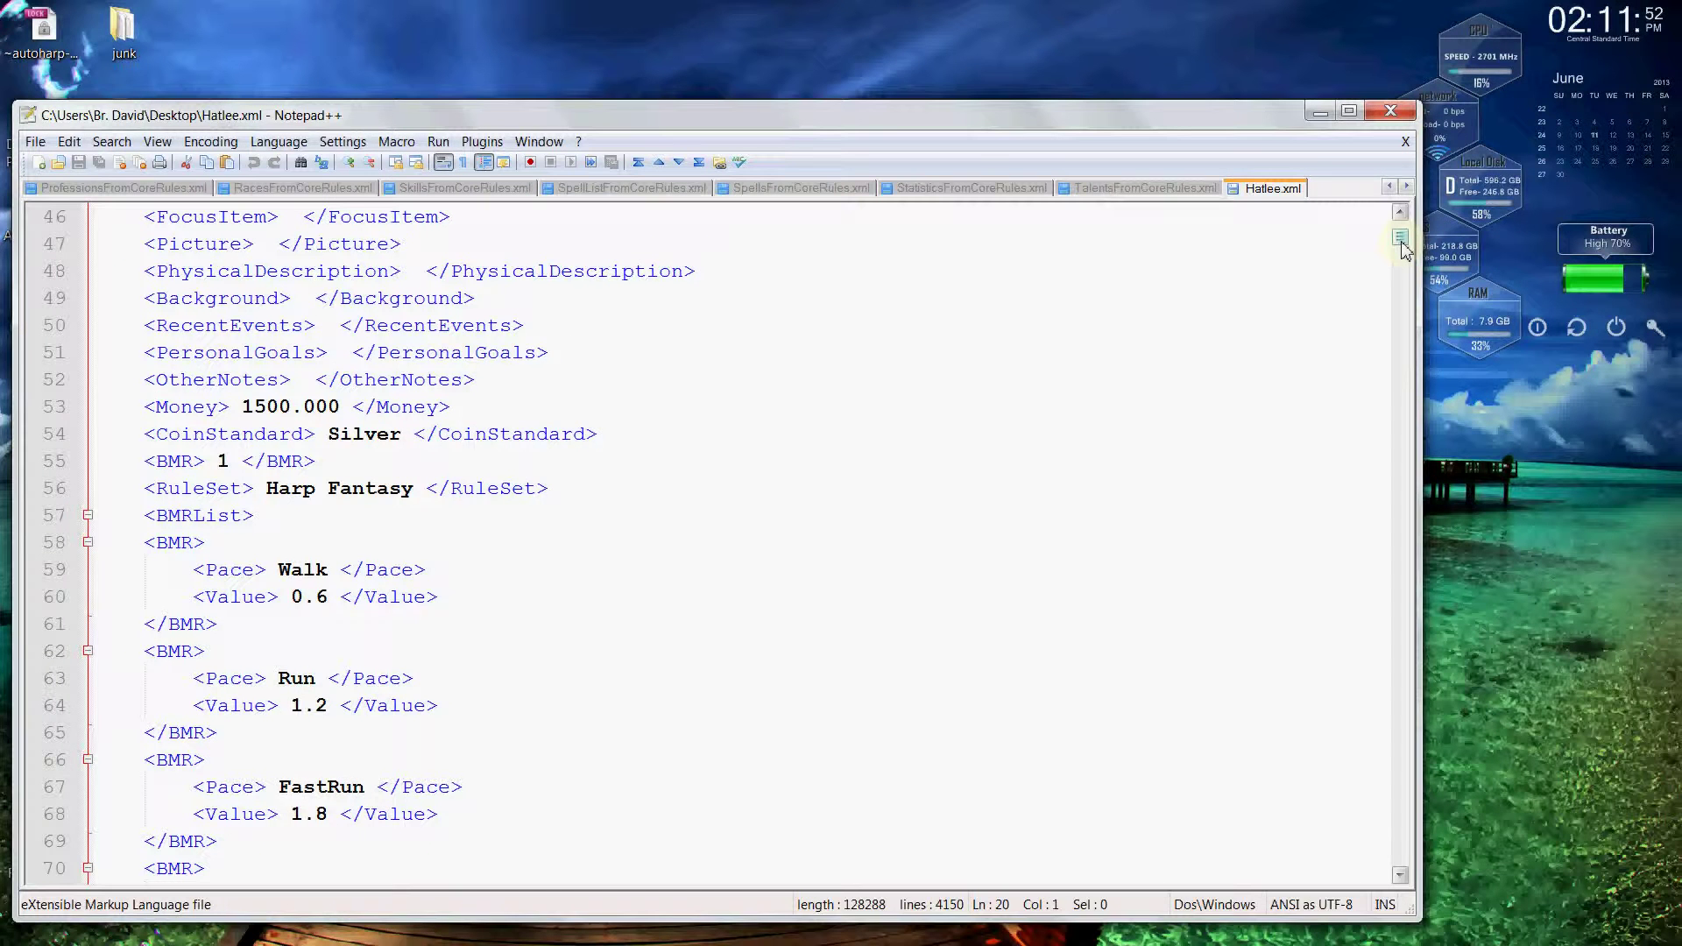
drag(1402, 248, 1405, 241)
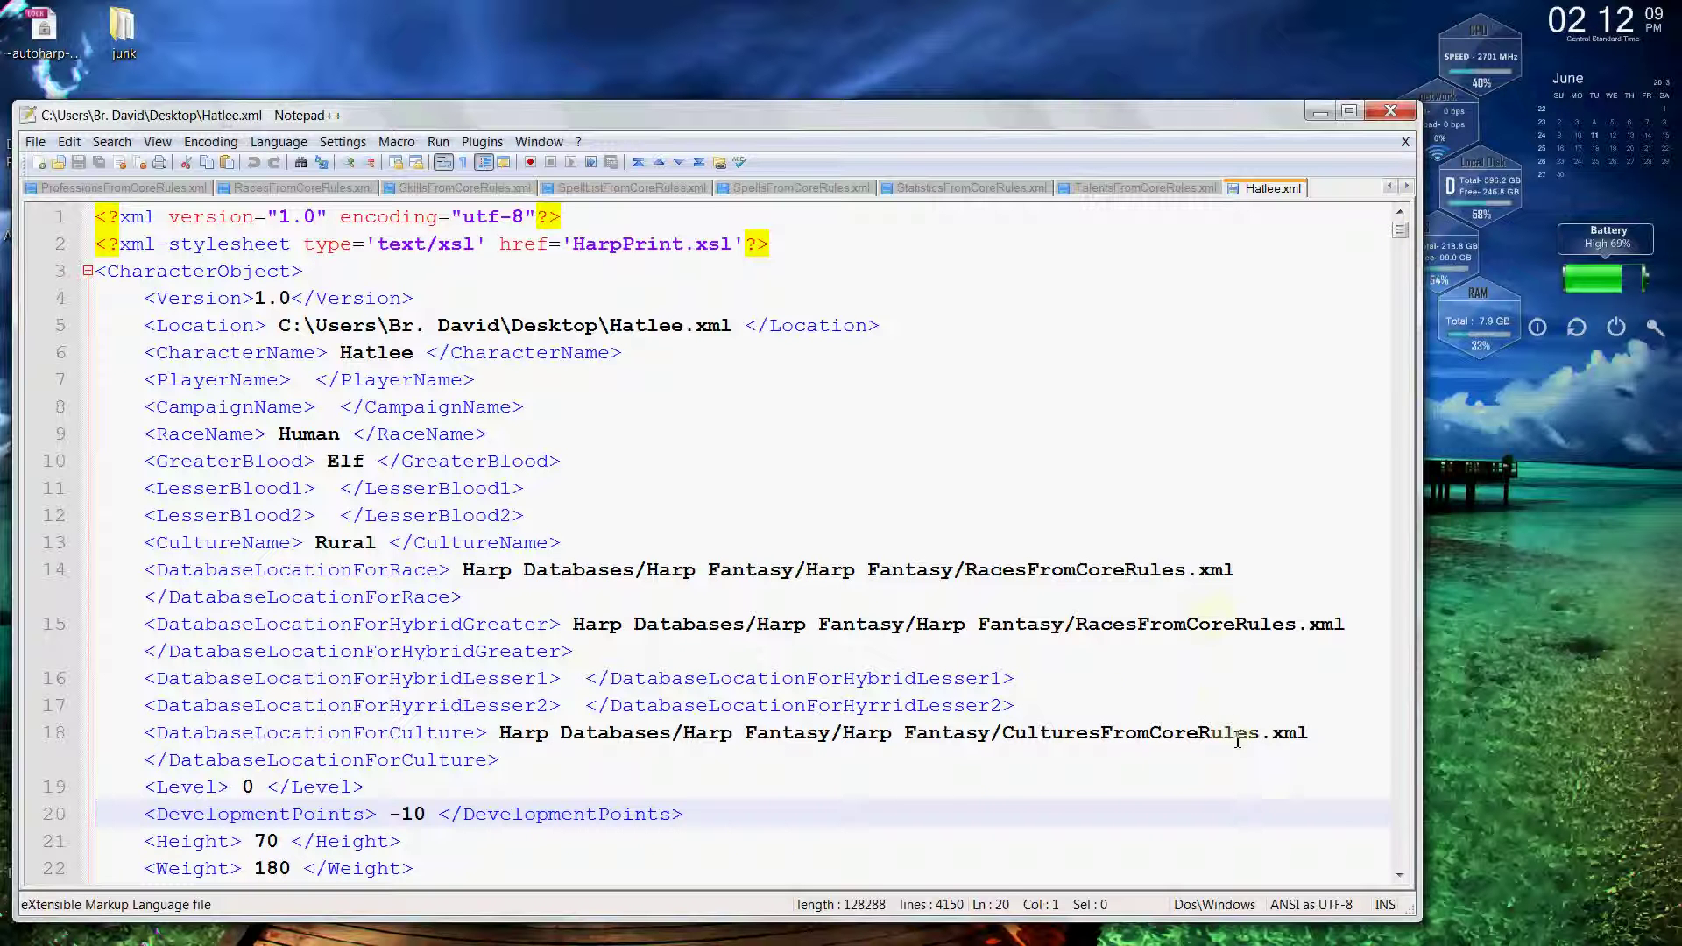
click(1400, 801)
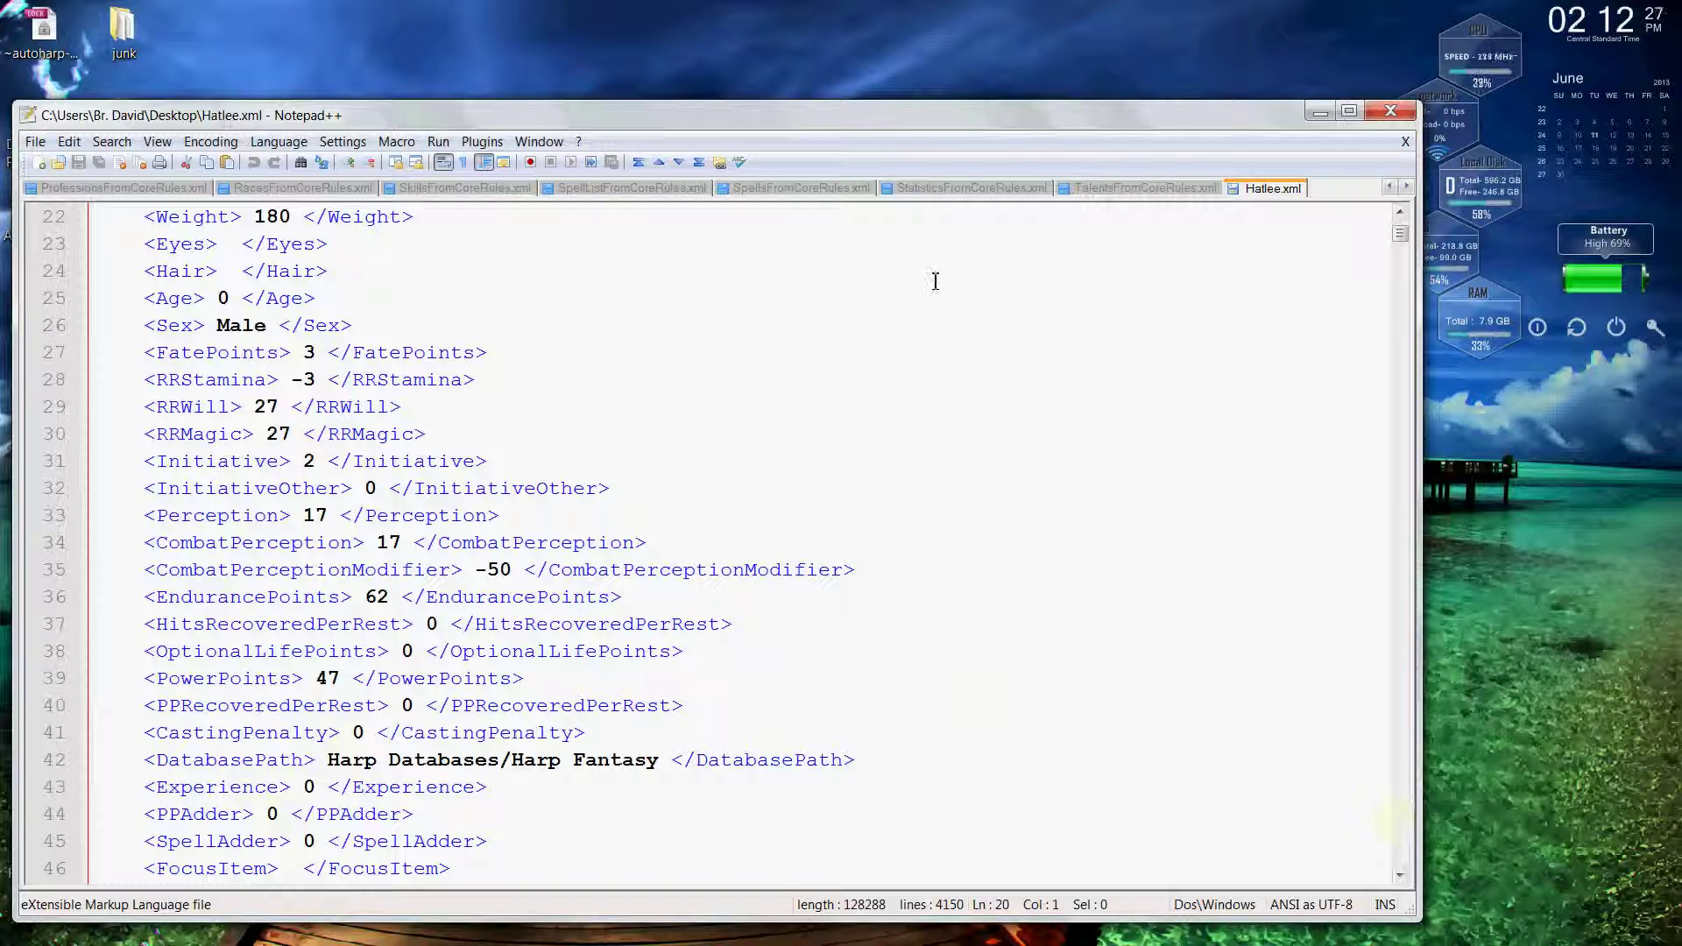
scroll(1402, 235, up, 8)
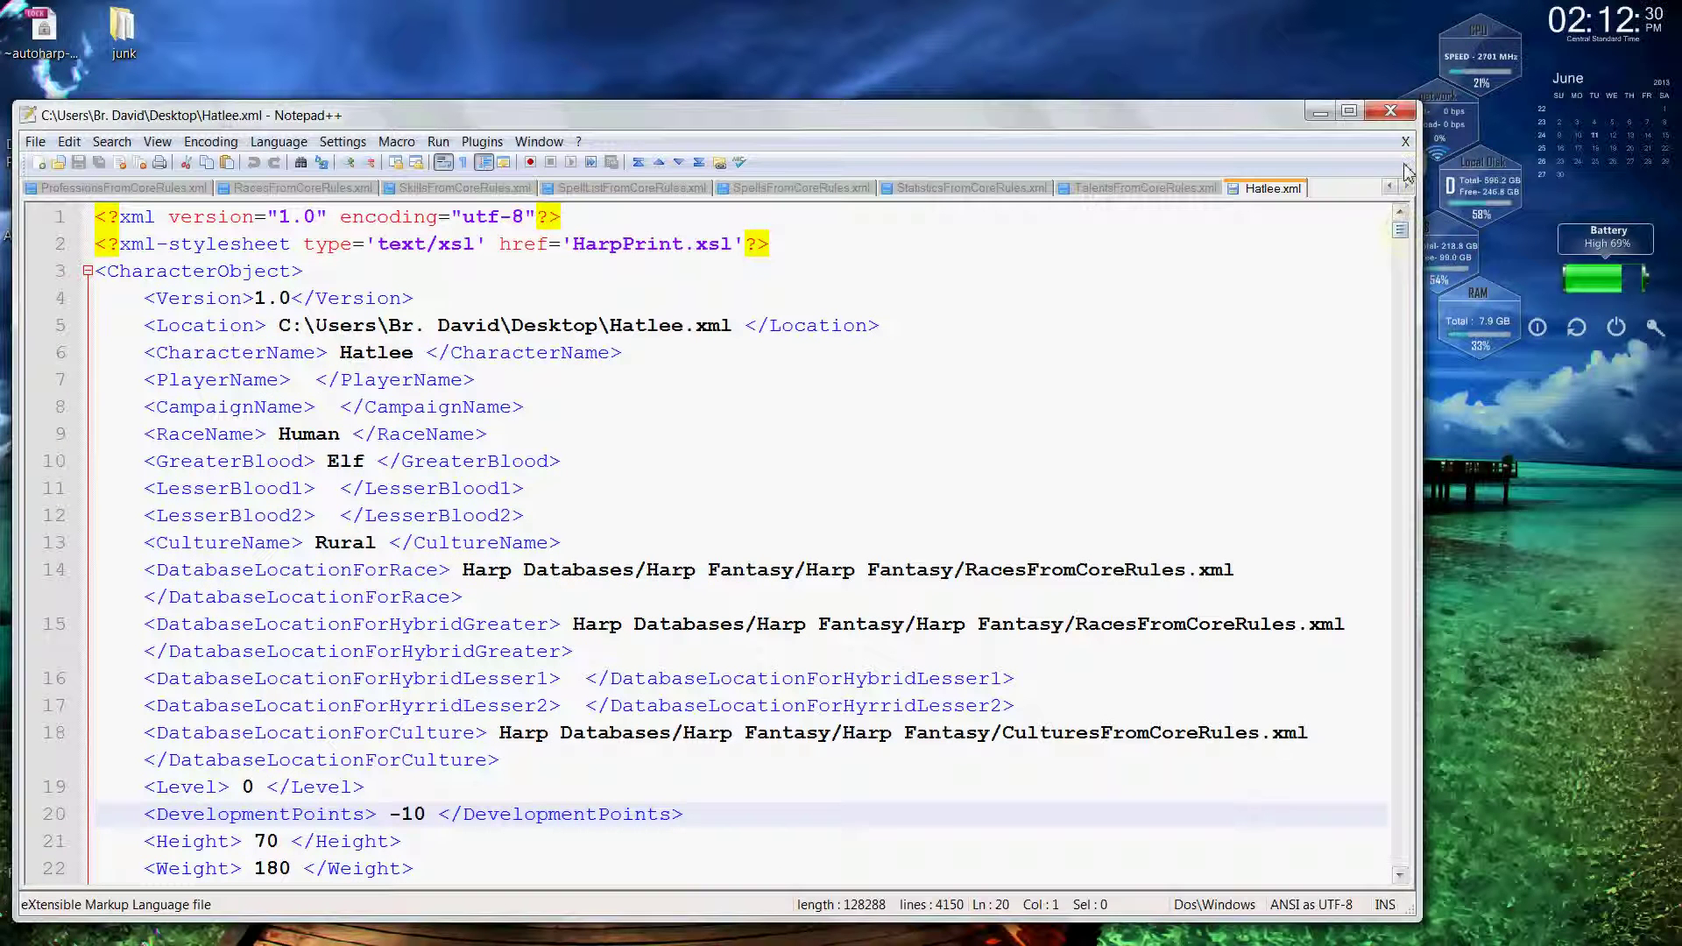
click(1399, 114)
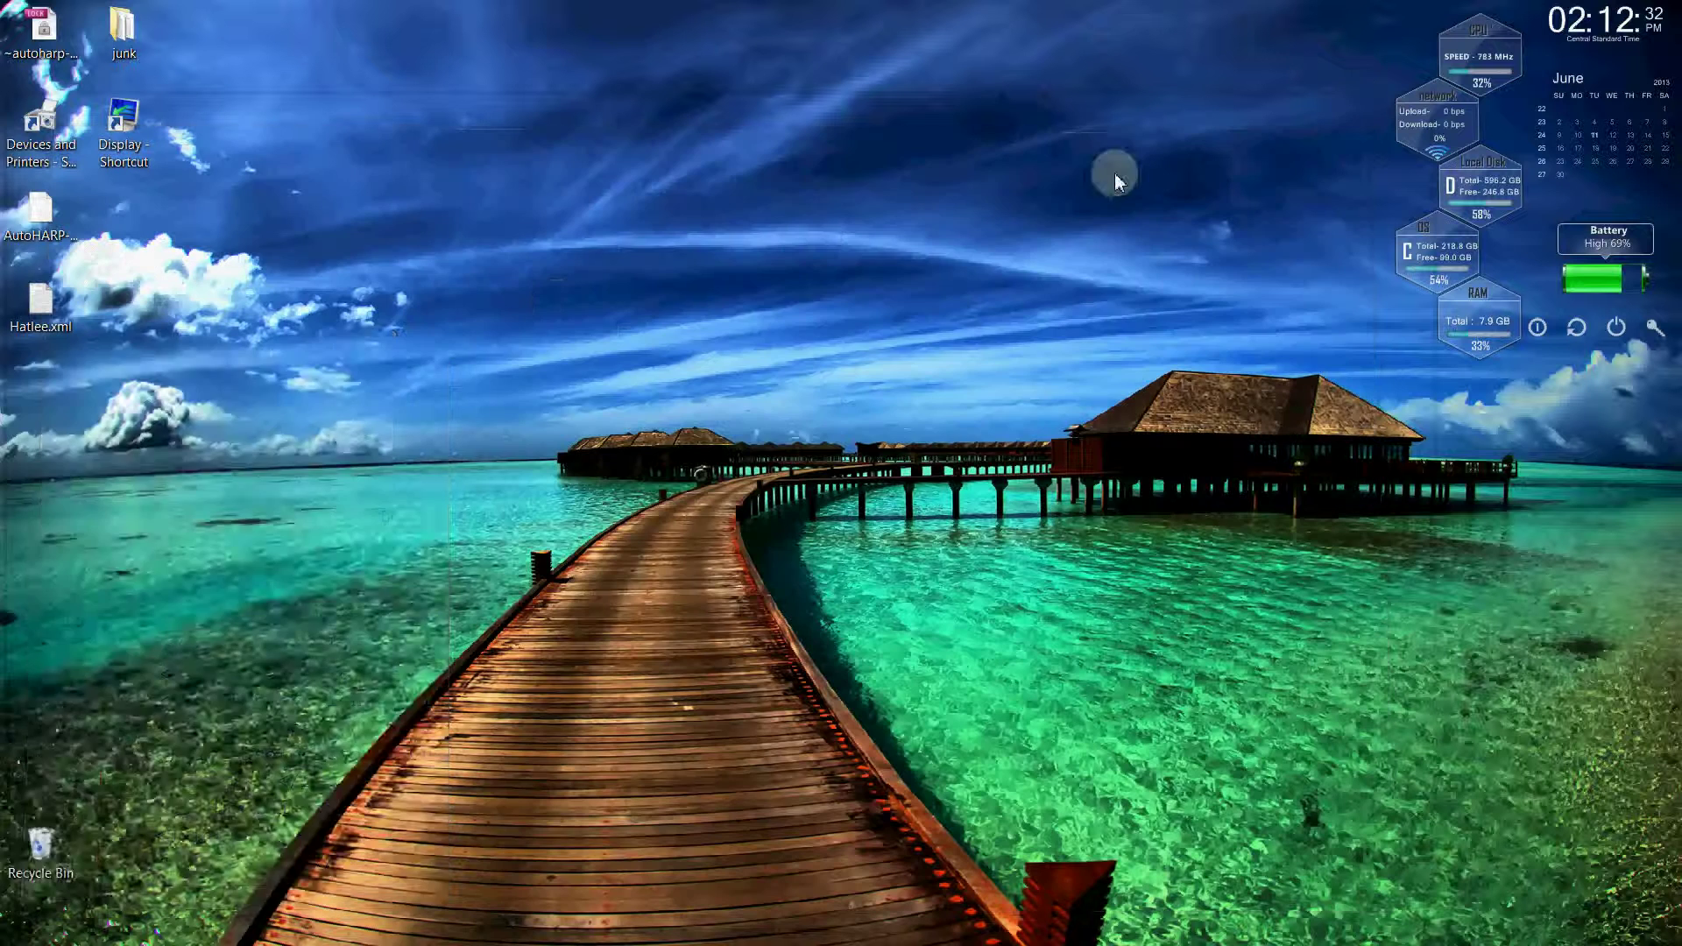
Launch AutoHARP from the Start menu and reposition its window.
key(super)
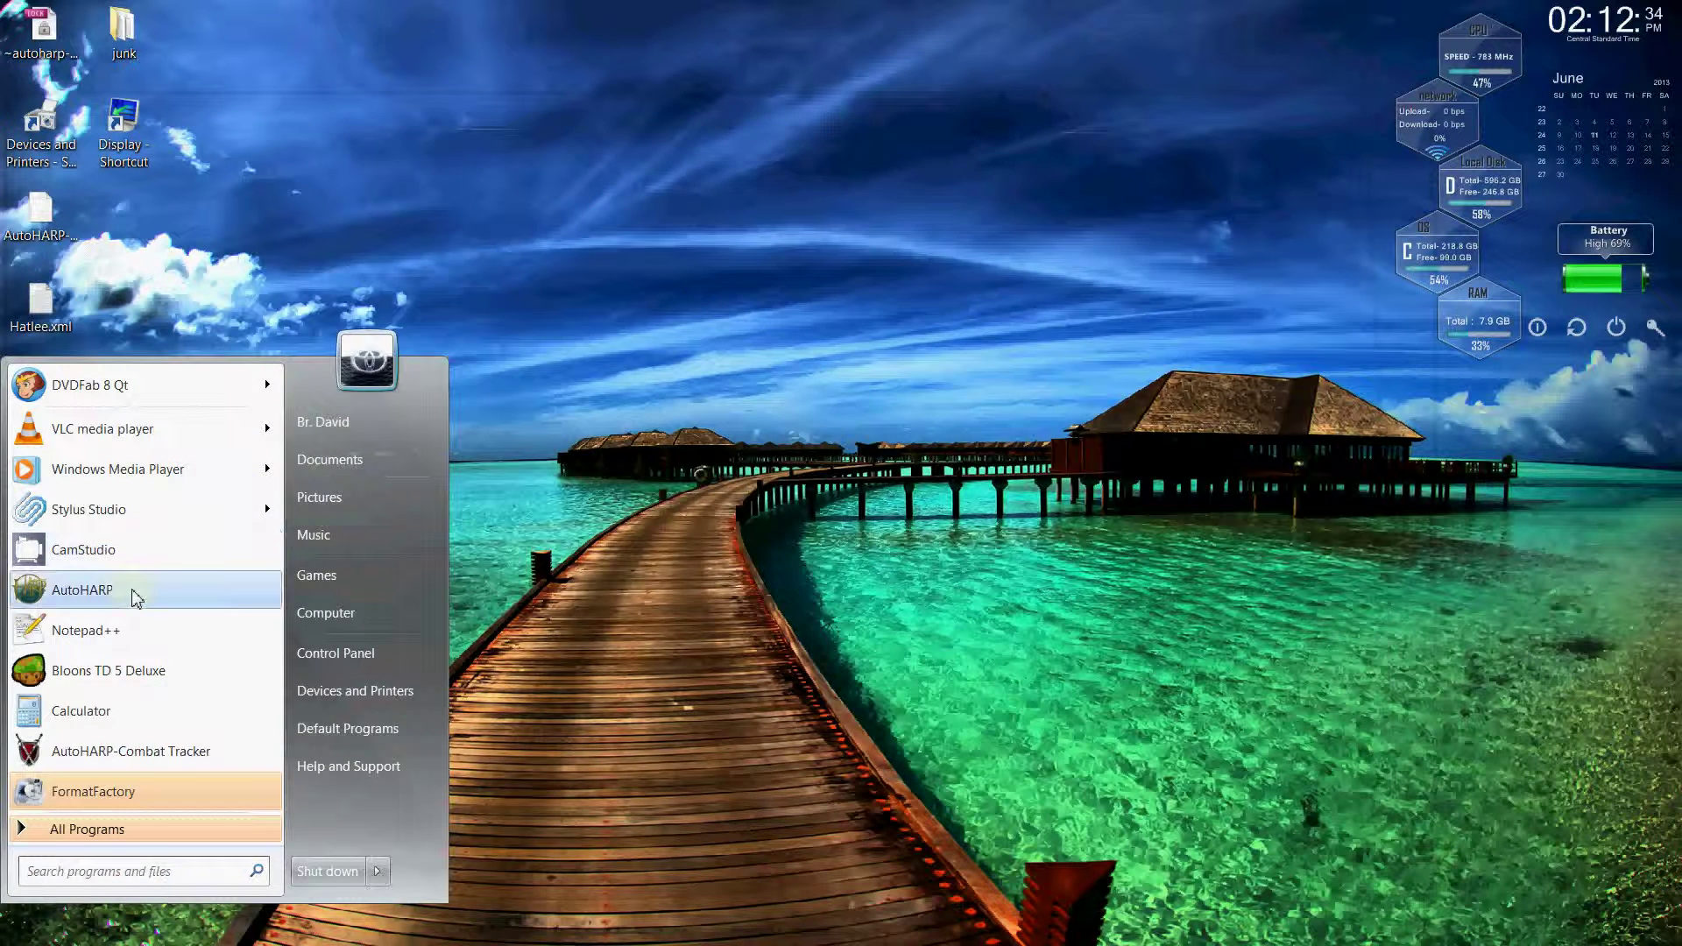
click(132, 589)
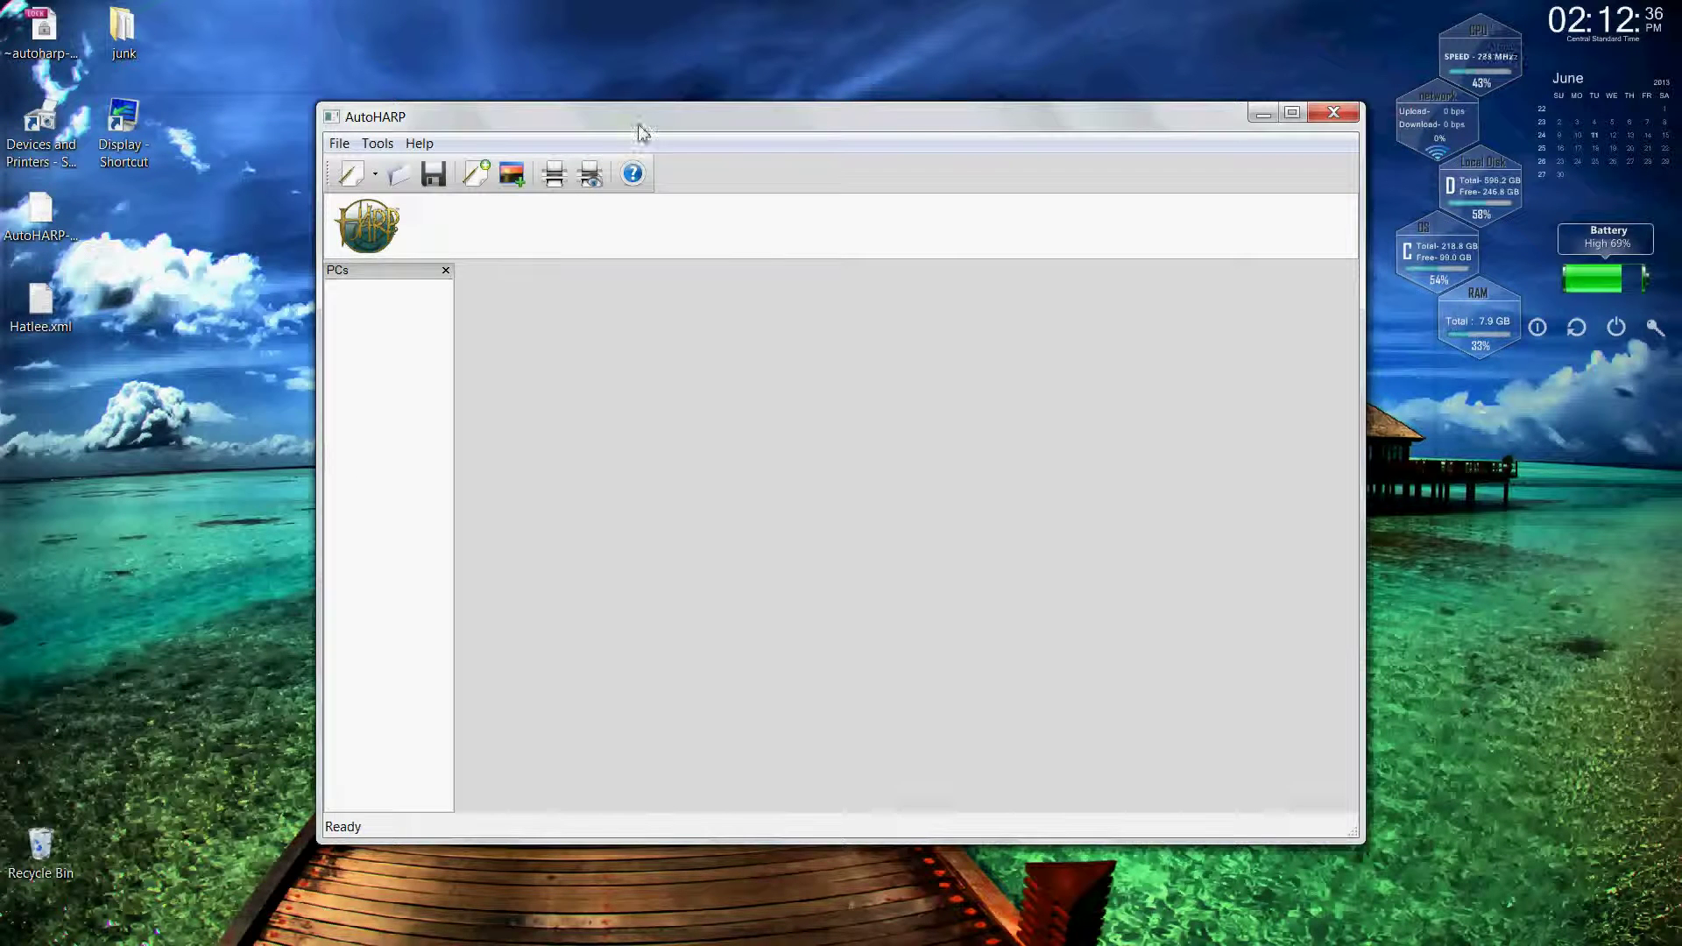
drag(639, 123, 531, 189)
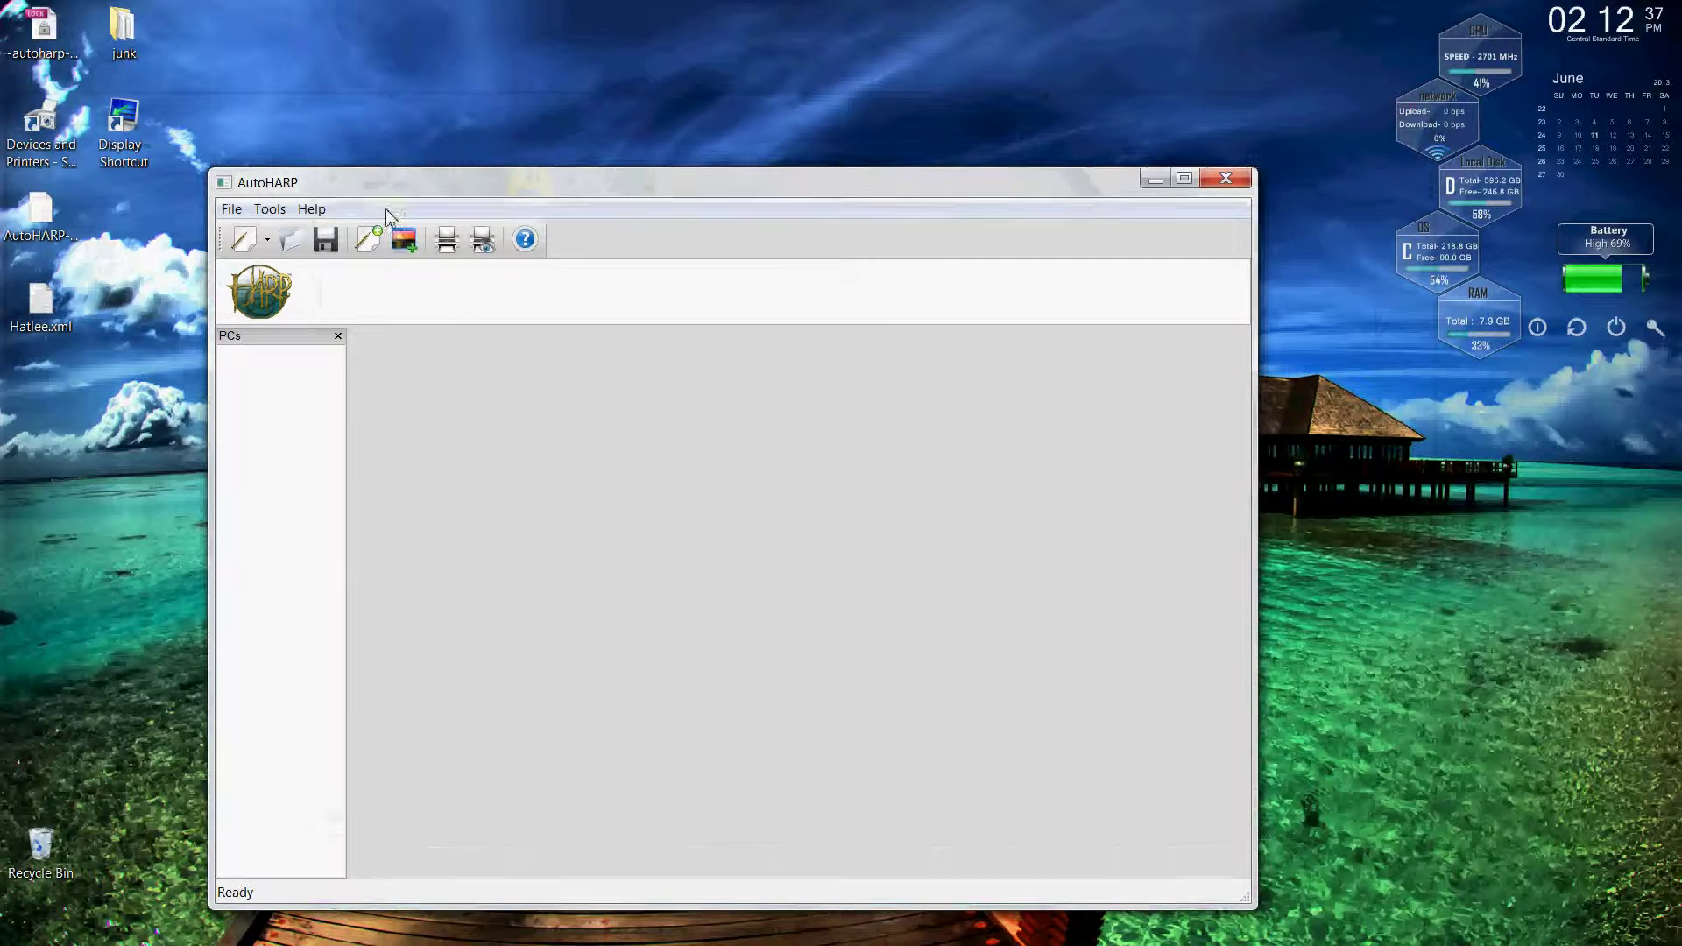
Load Hatlee.xml into AutoHARP and enlarge the program window.
click(289, 251)
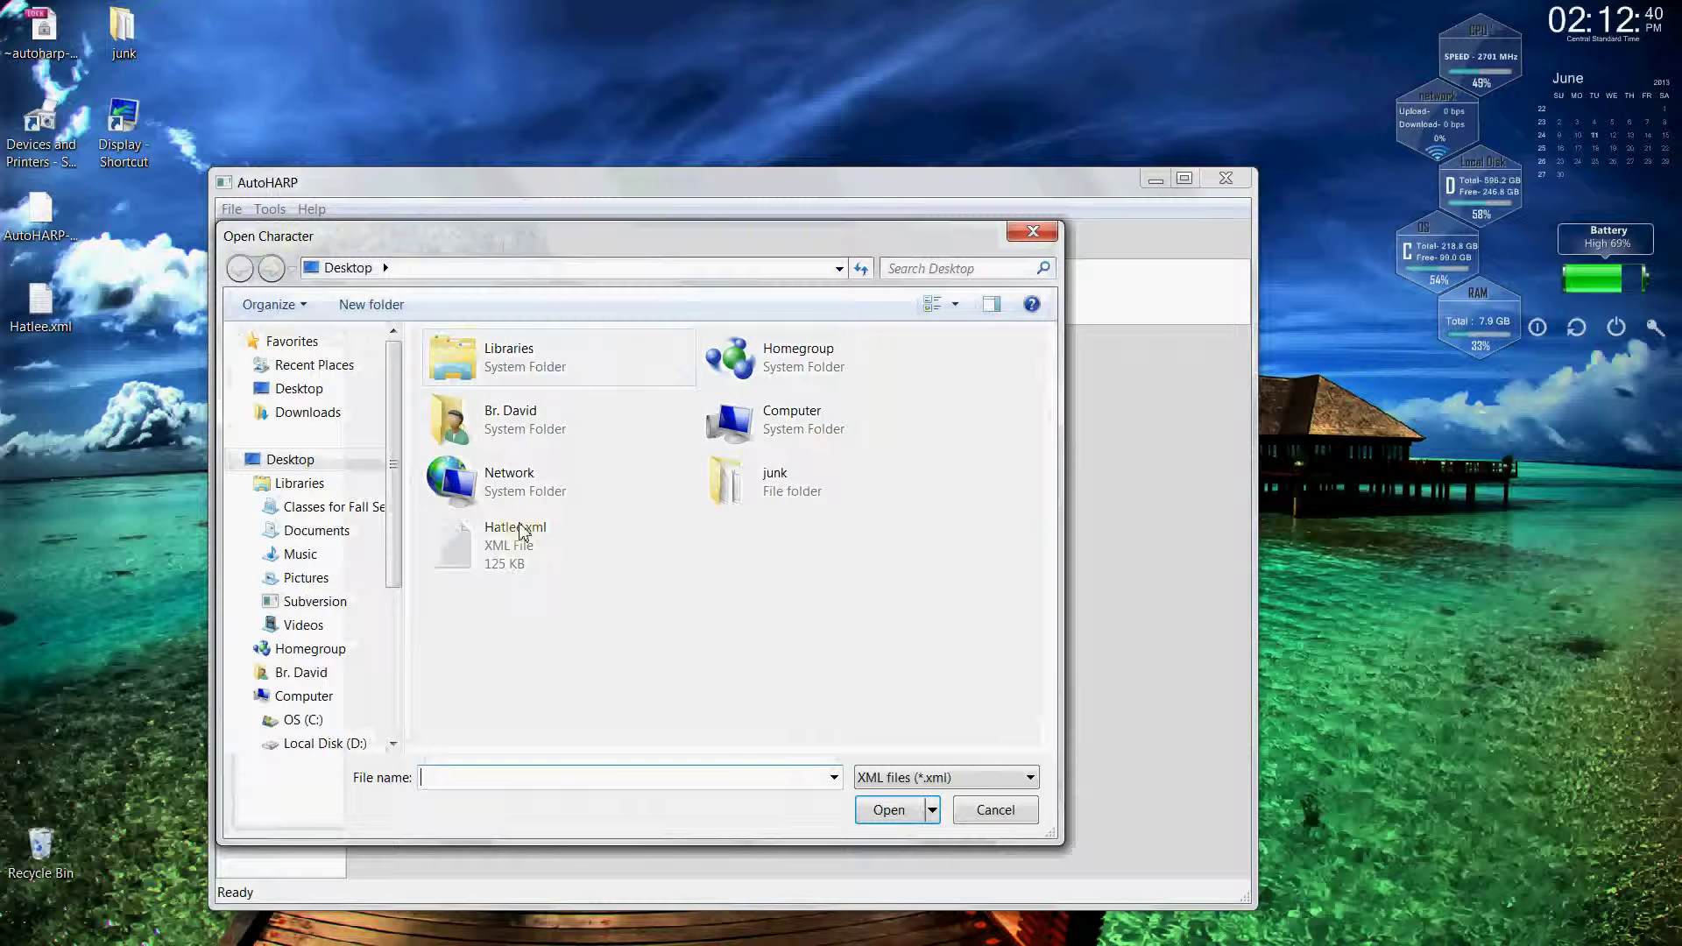
double_click(514, 561)
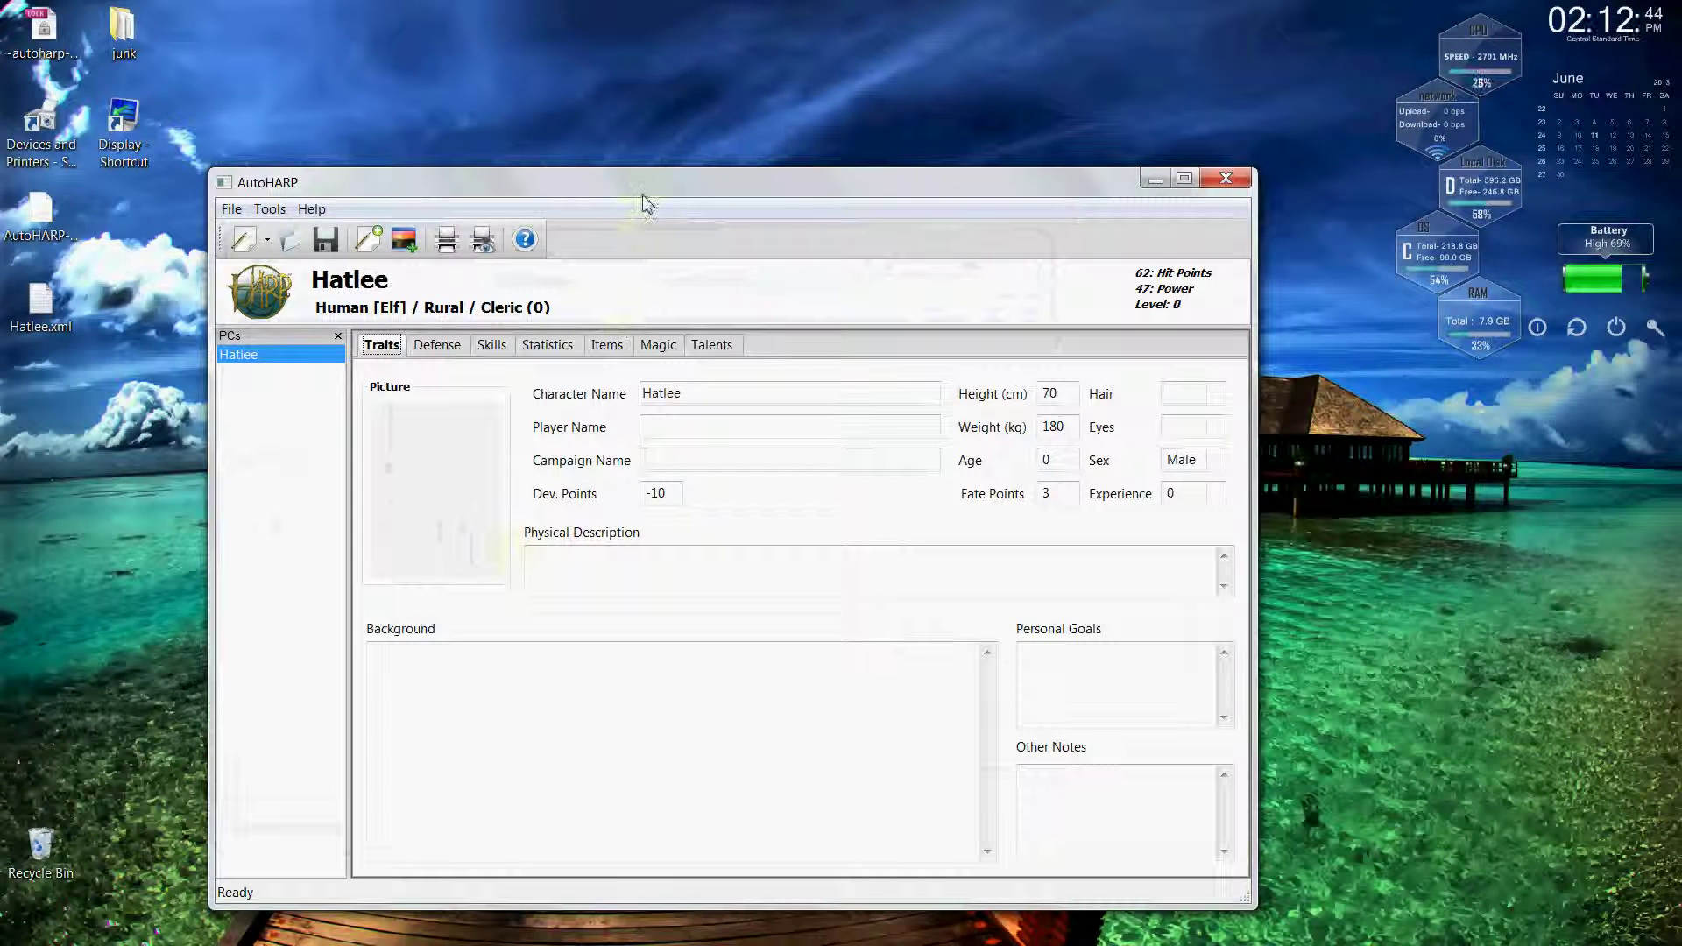
drag(642, 194, 624, 150)
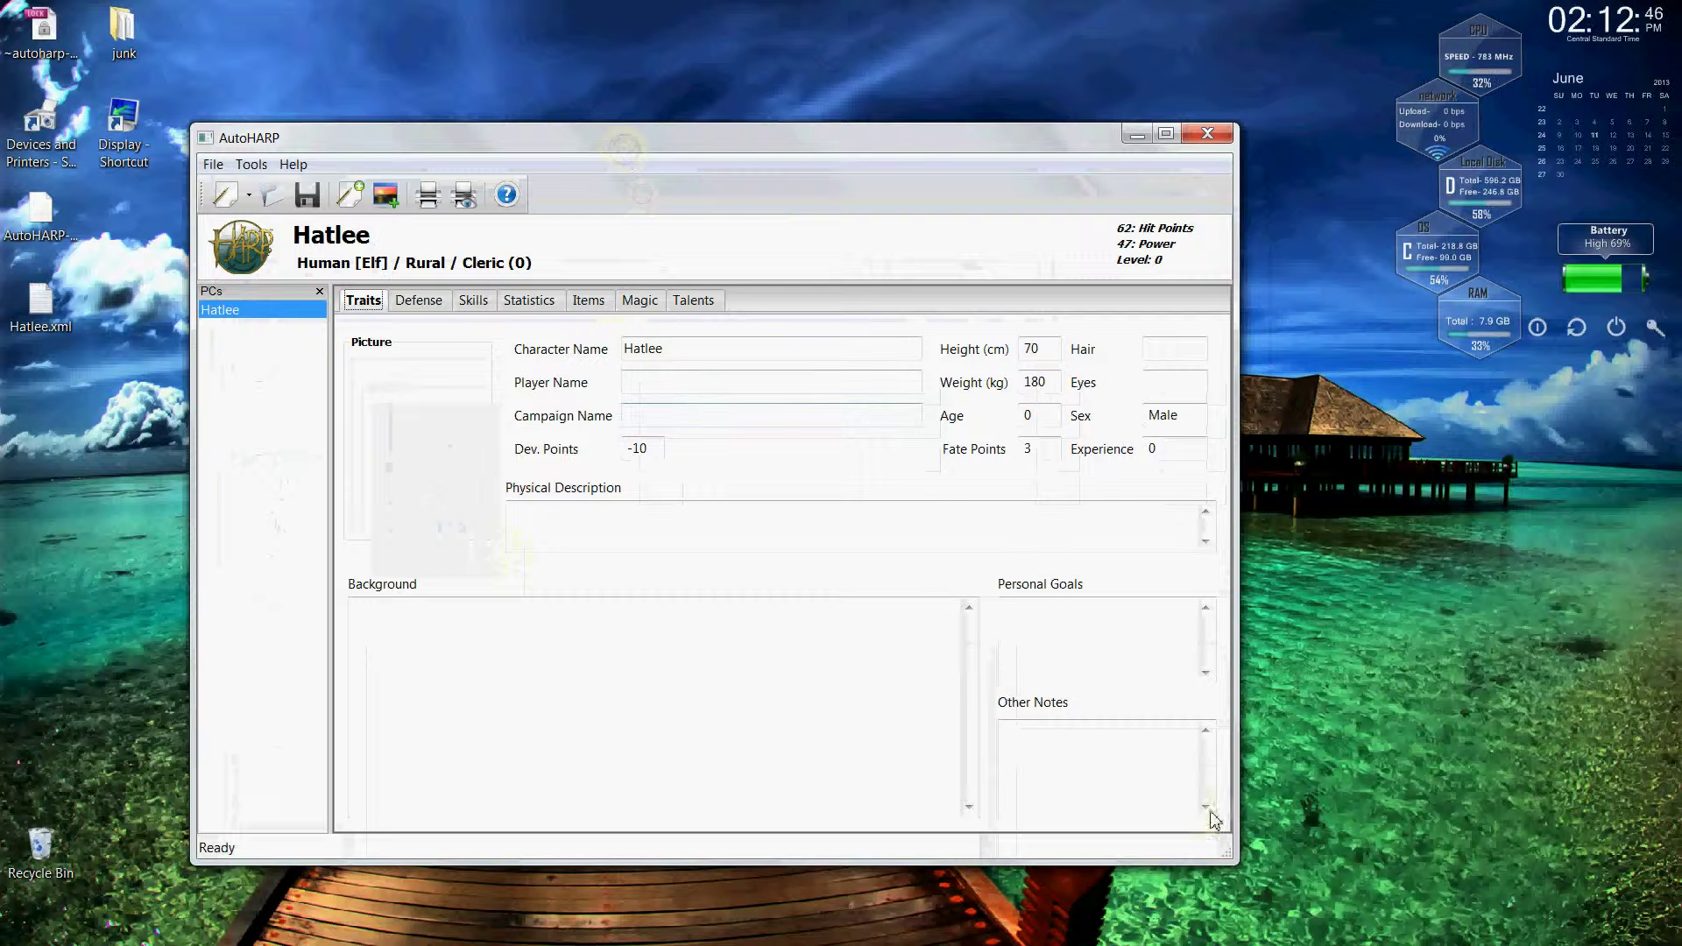
drag(1220, 850, 1287, 908)
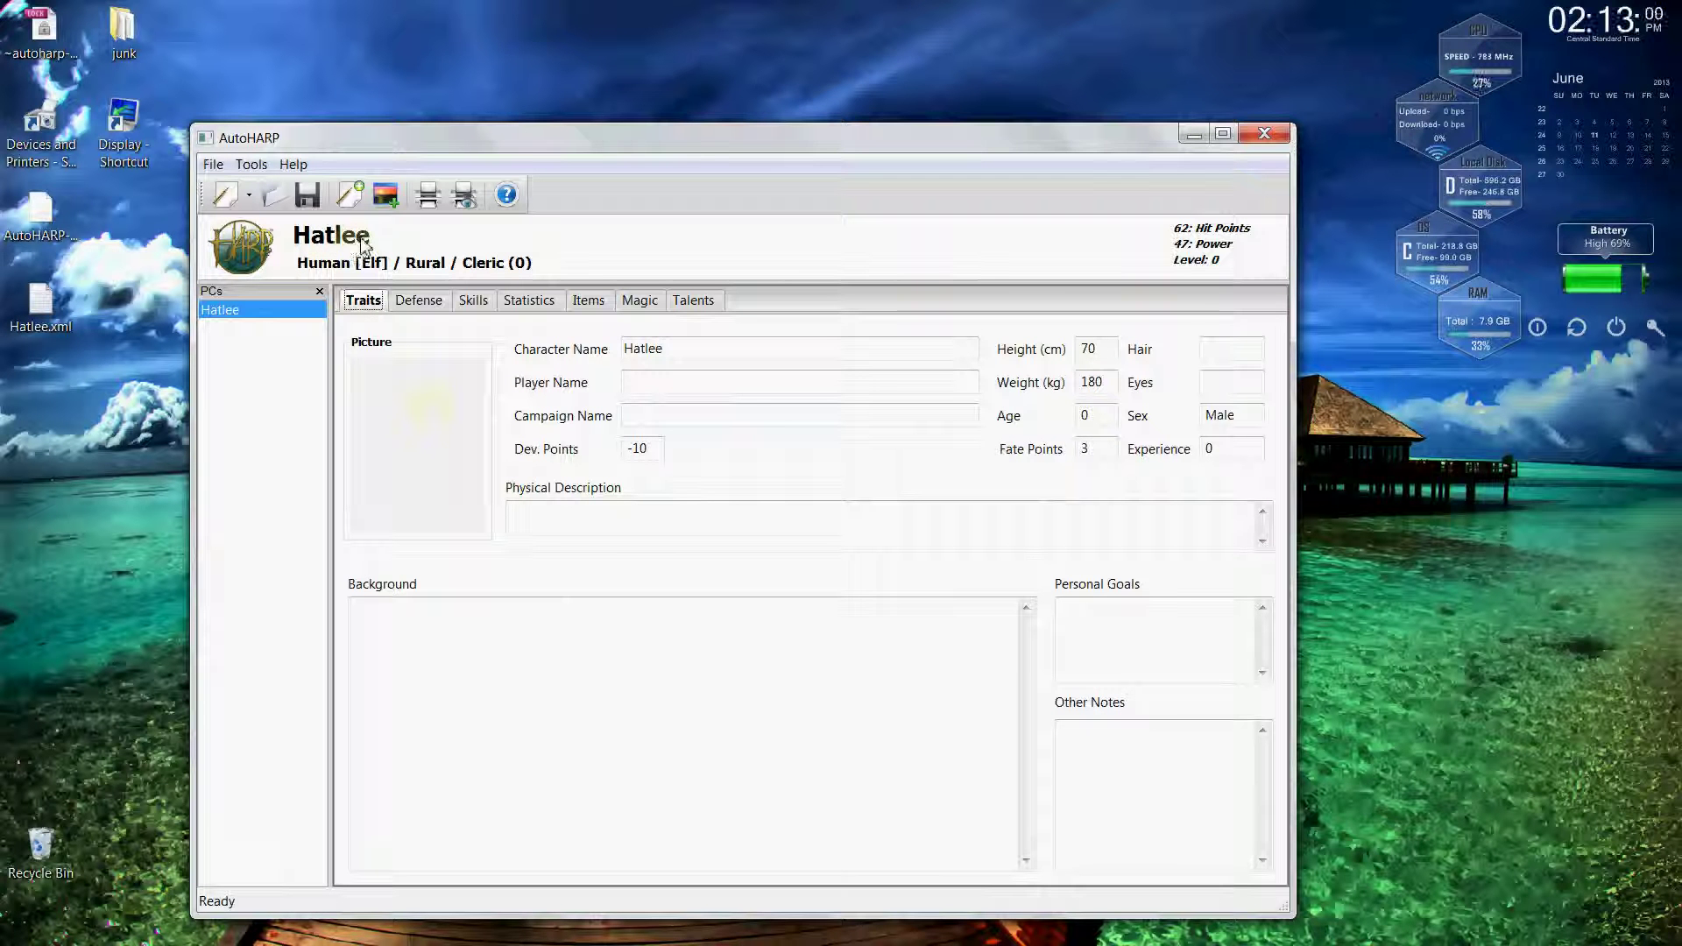
Browse to D:\My Software\My Roleplaying Stuff\Images\Characters, showing JPEG images.
click(386, 196)
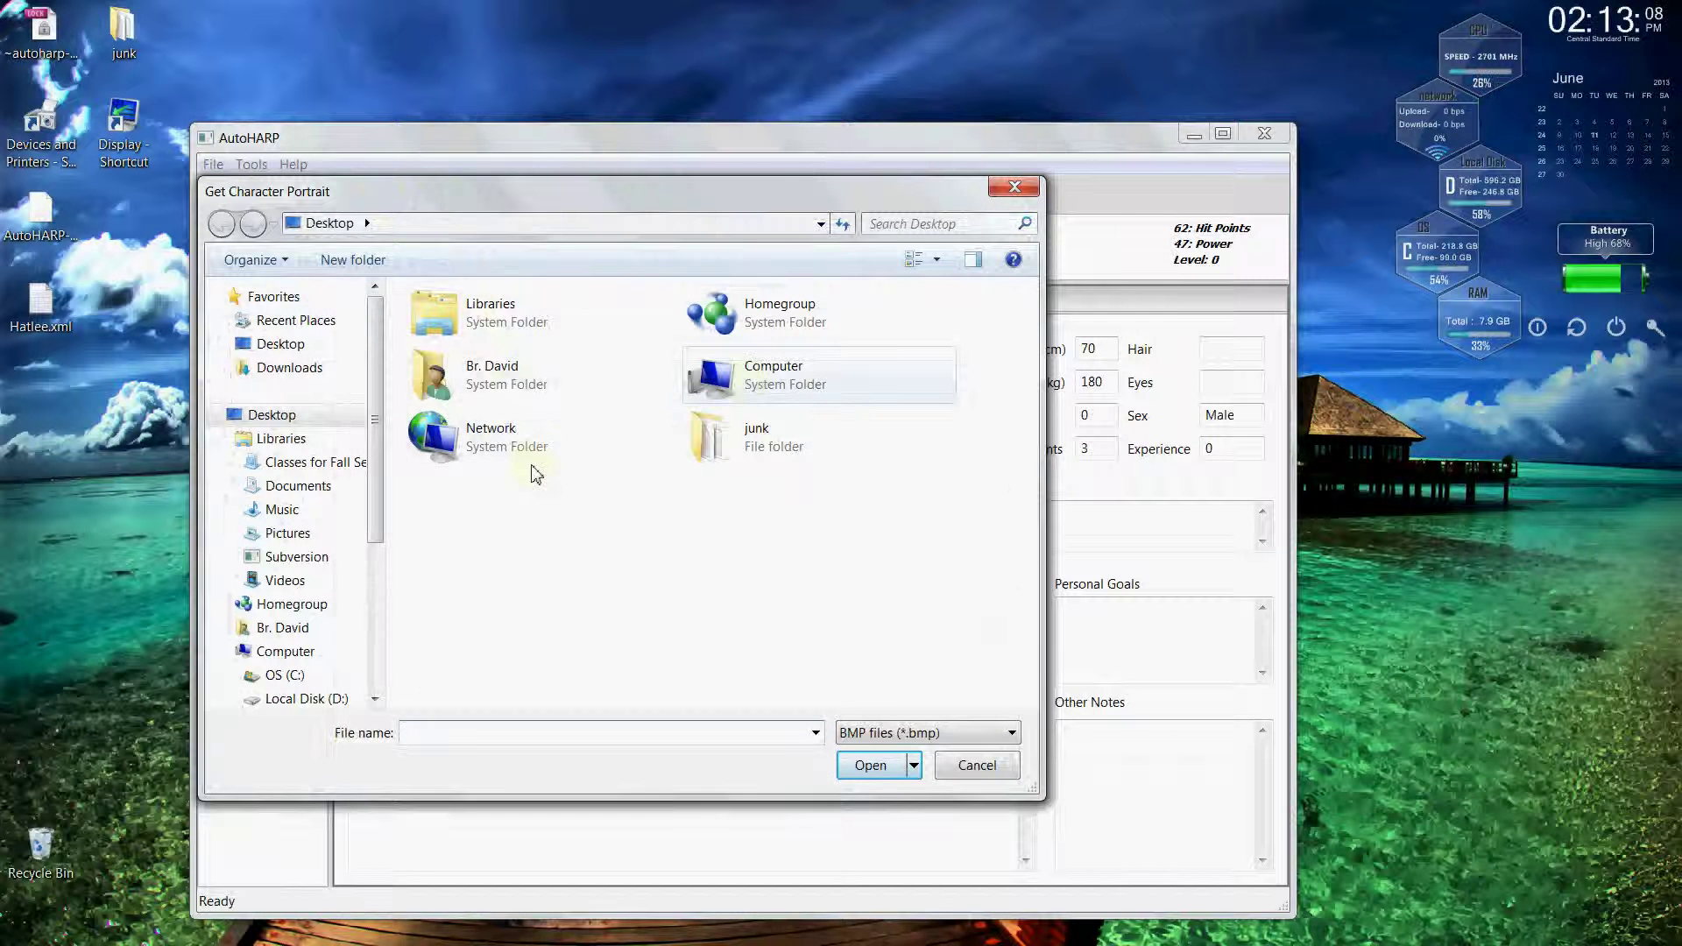
scroll(377, 508, down, 2)
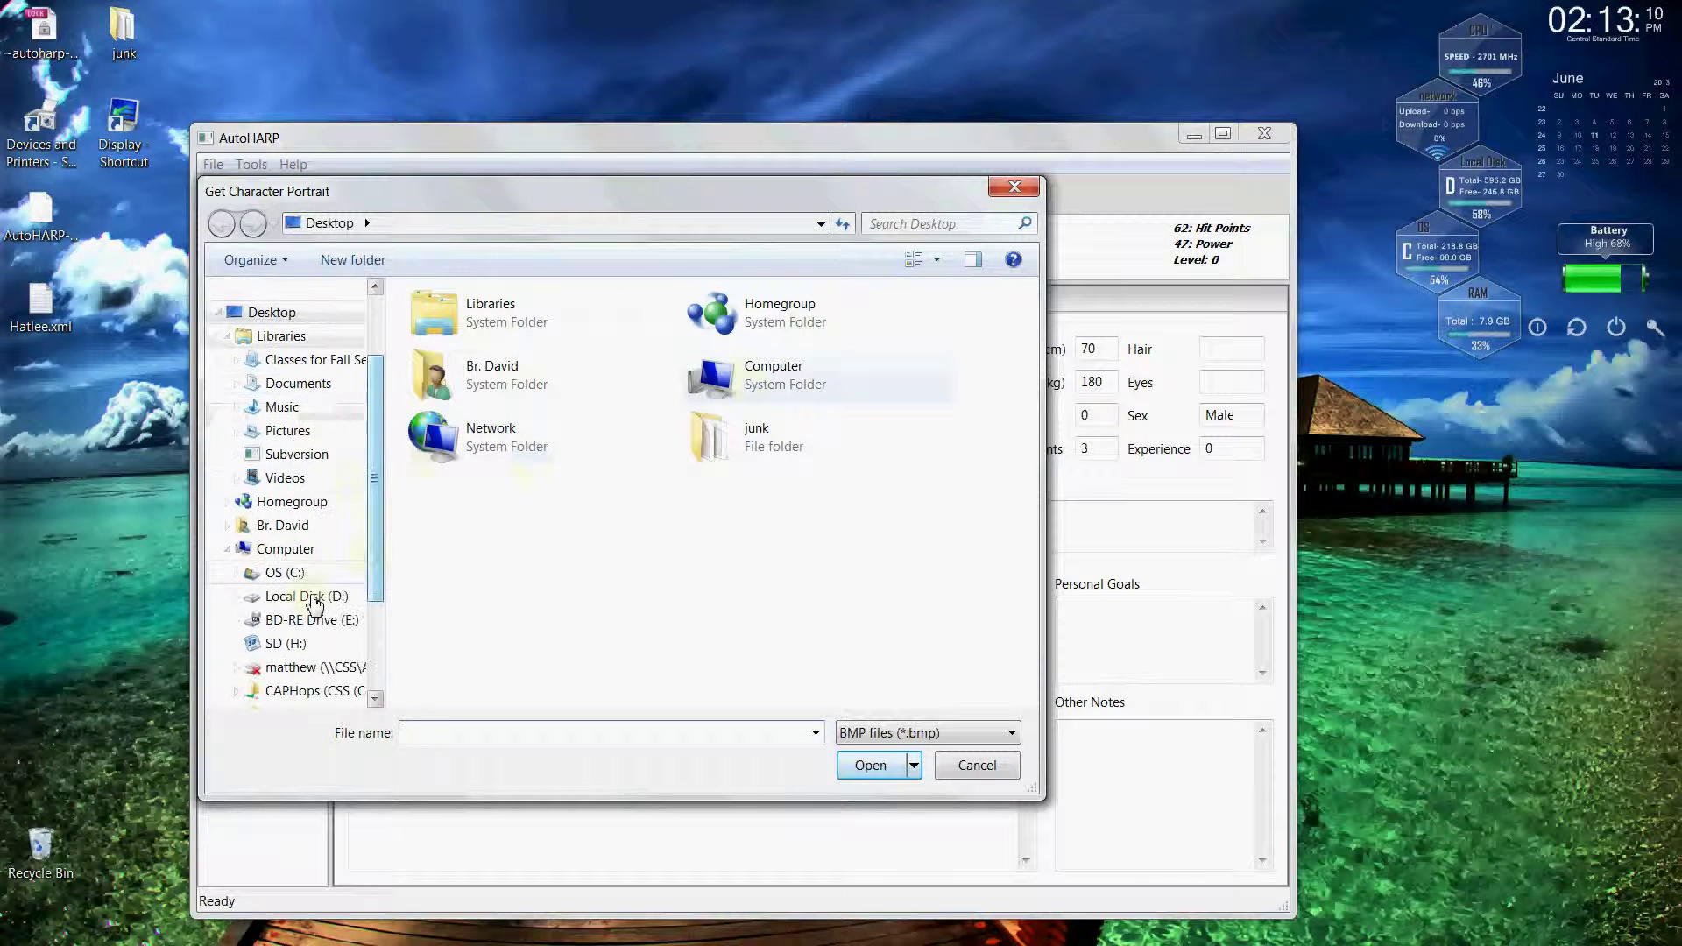
click(235, 603)
click(290, 644)
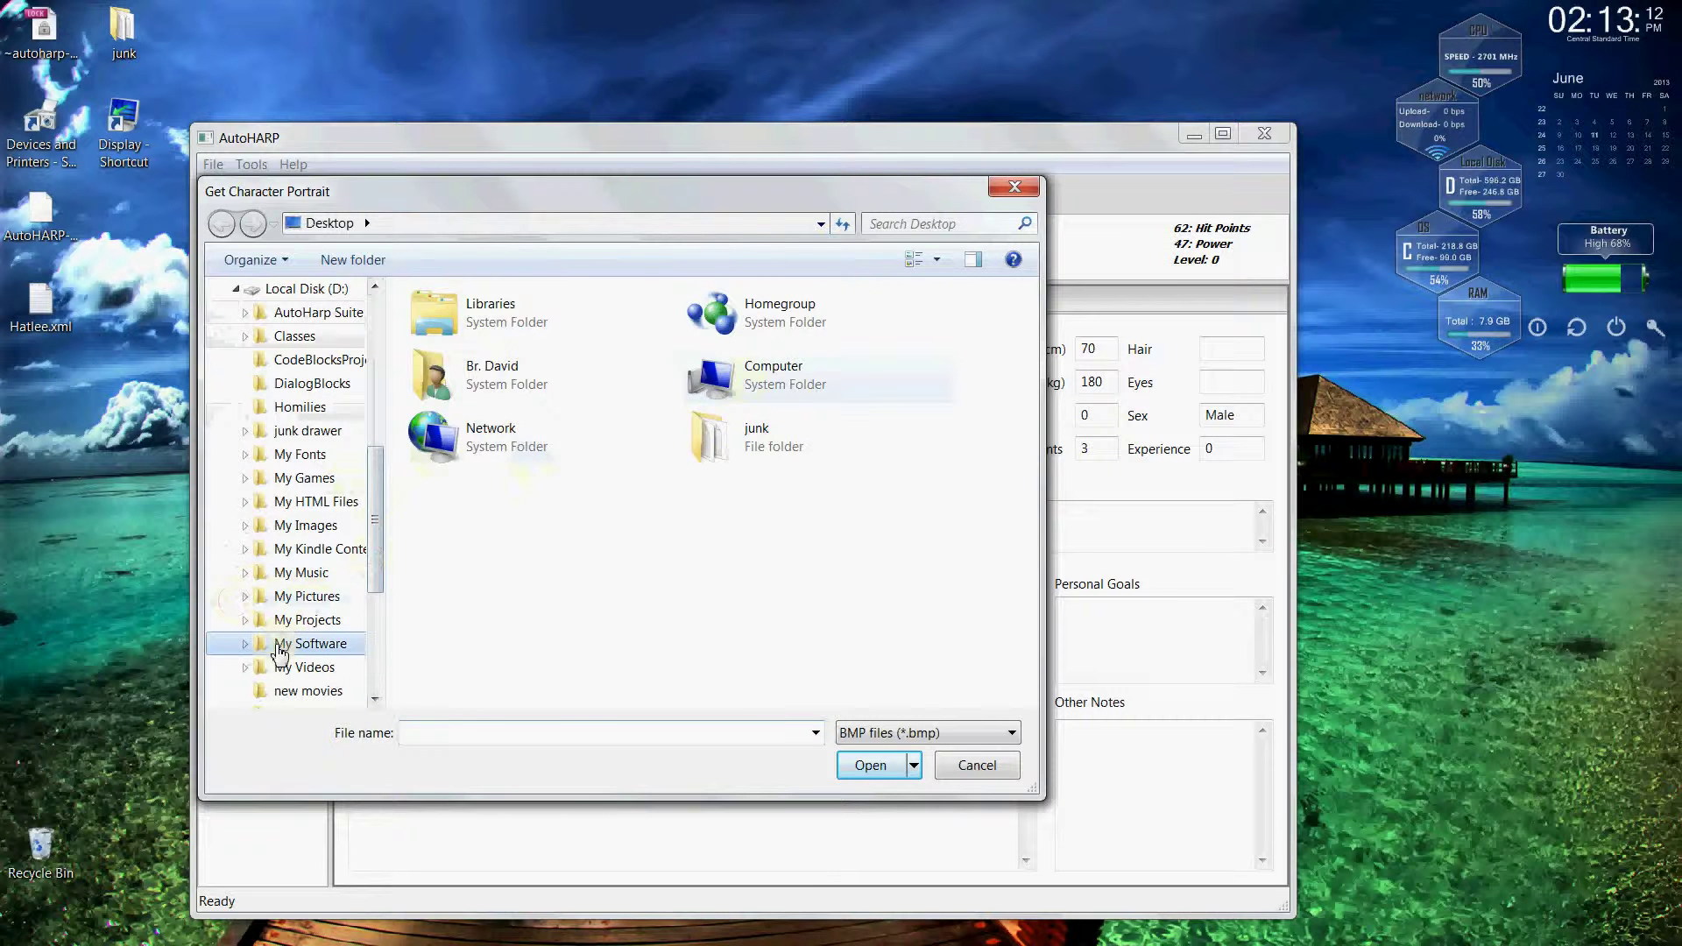
click(870, 735)
click(873, 772)
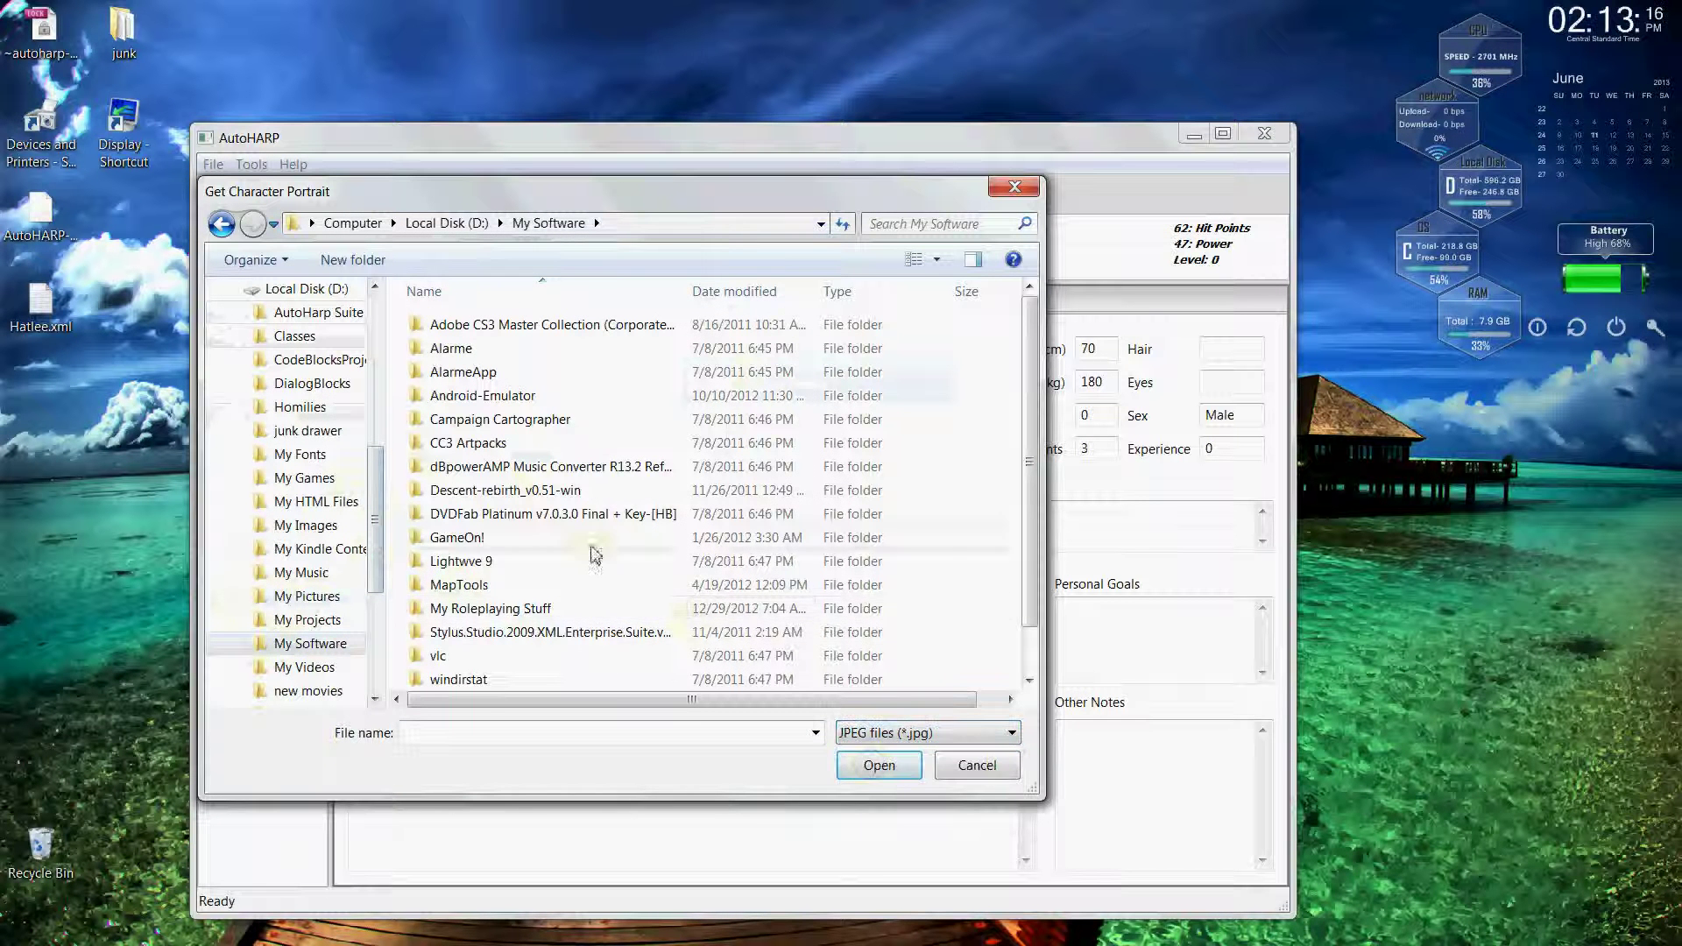
double_click(530, 608)
double_click(481, 394)
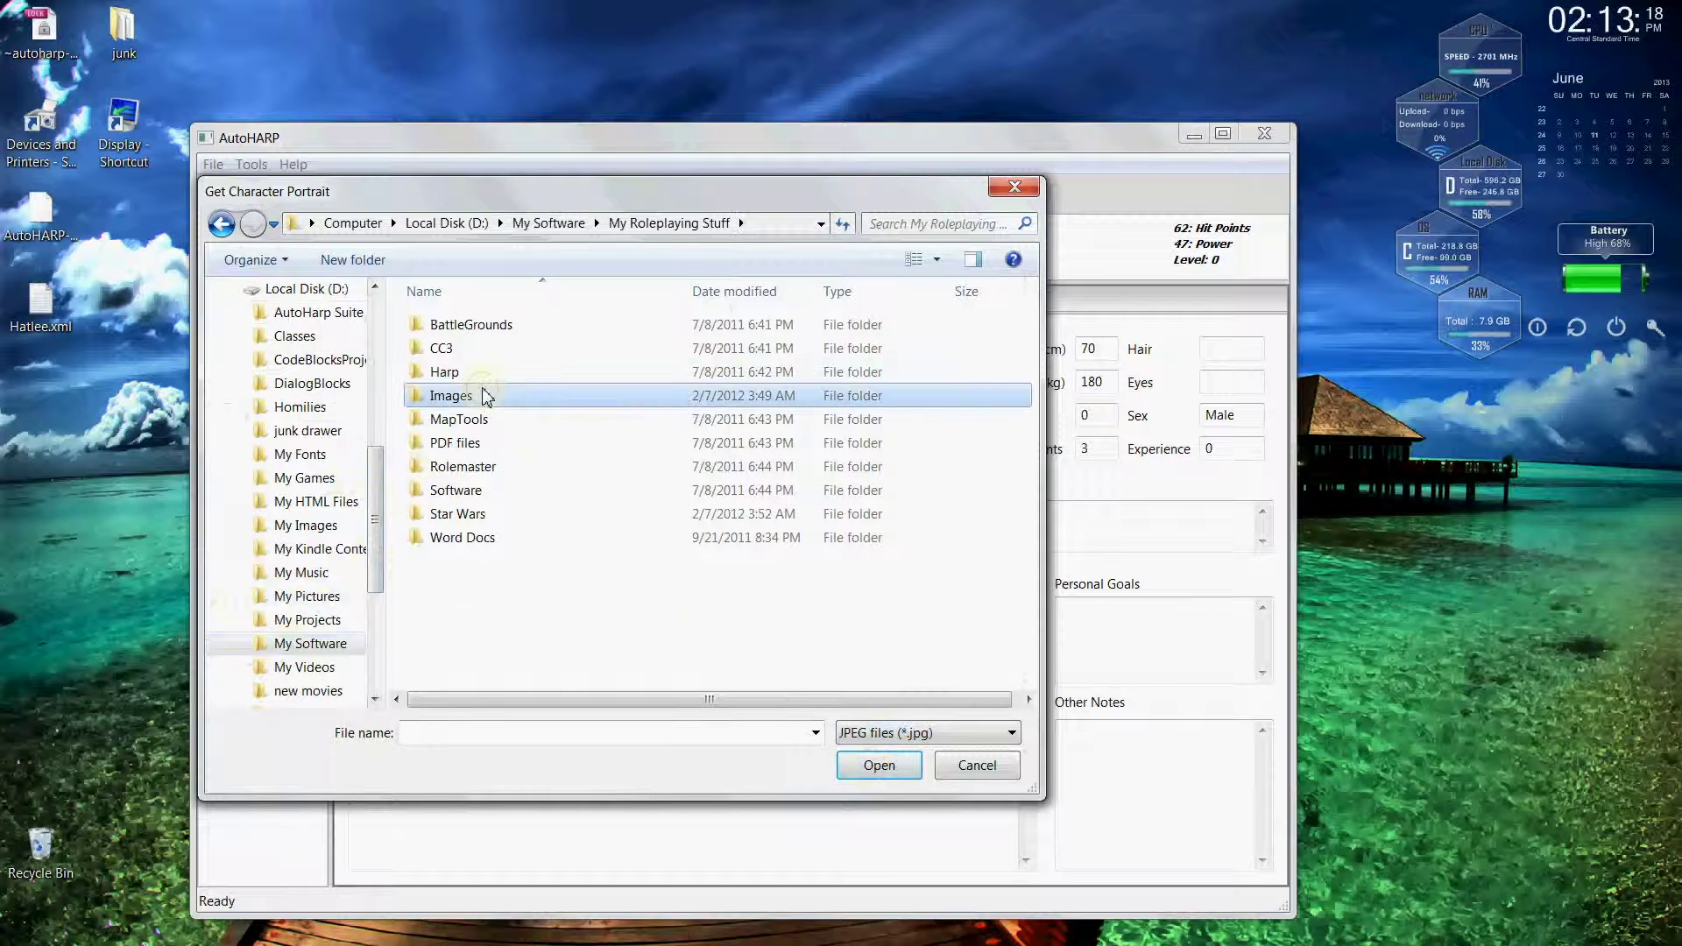
double_click(481, 388)
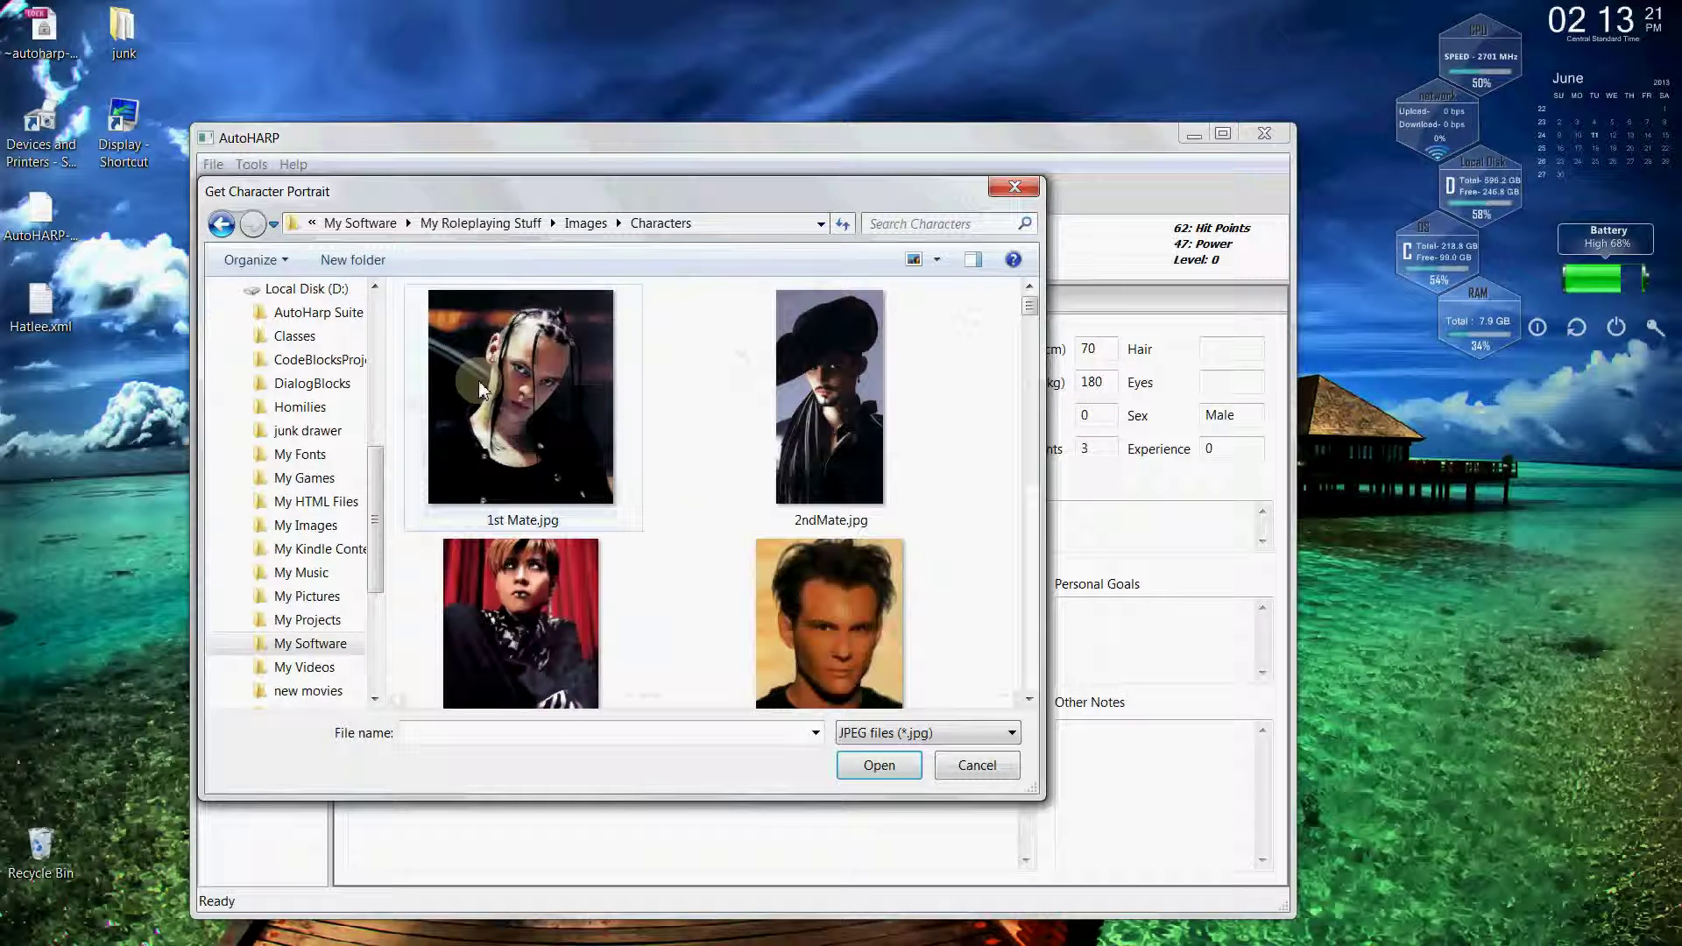
Choose Damien.jpg as Hatlee's portrait.
scroll(1033, 644, down, 6)
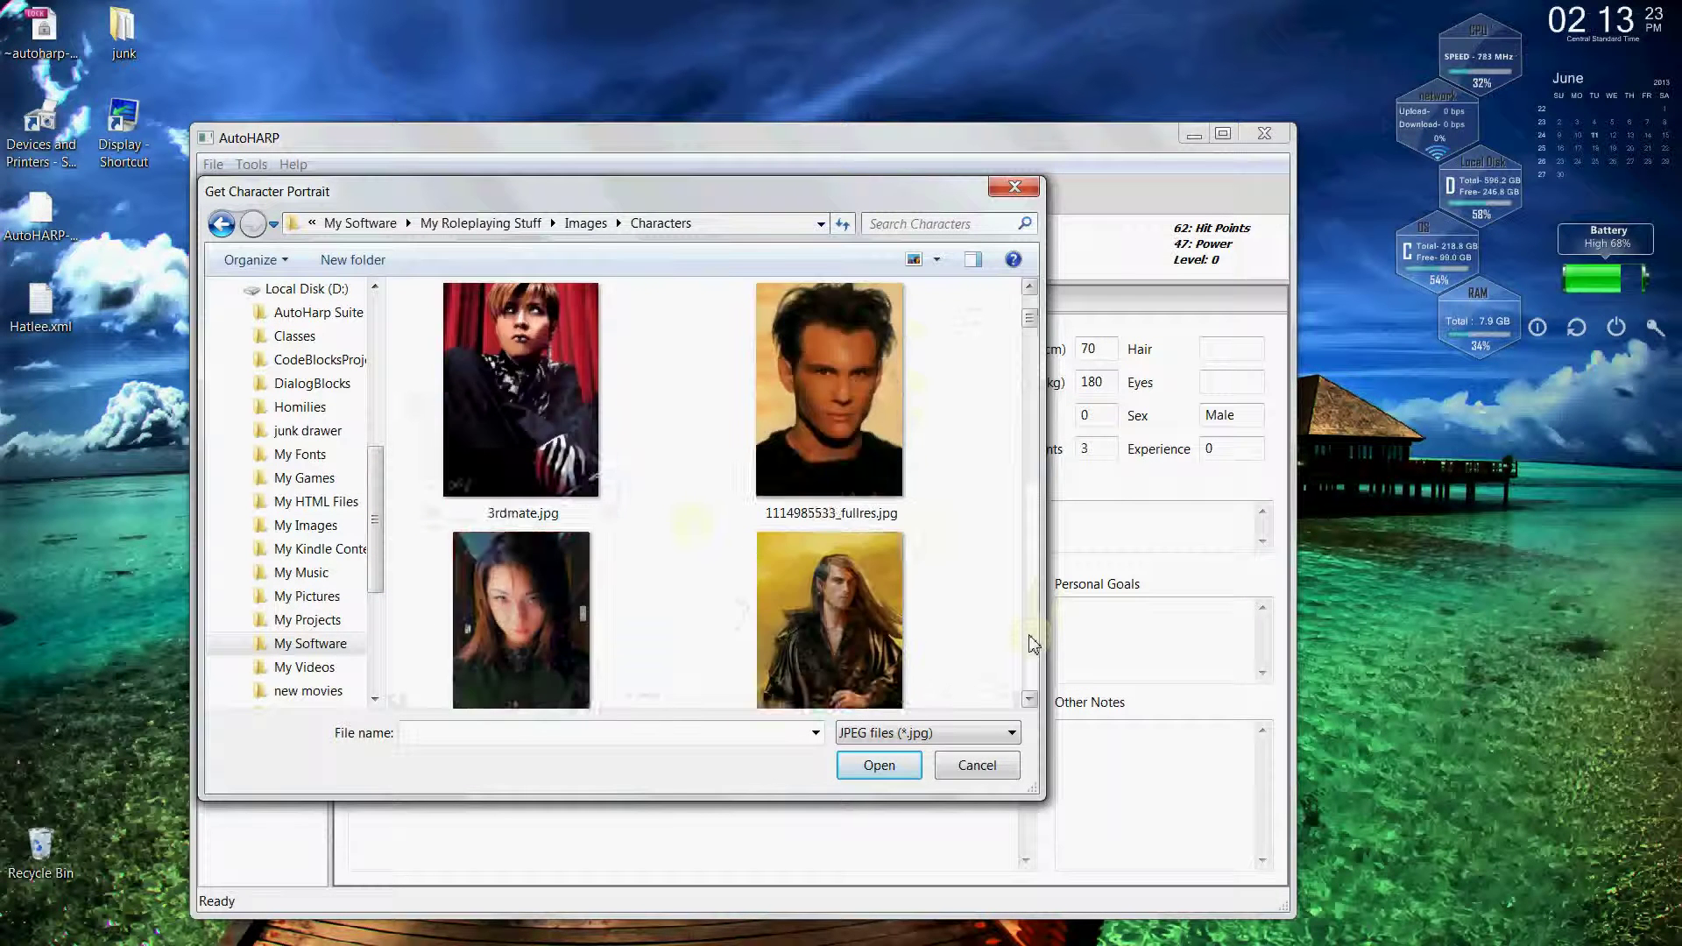
scroll(1032, 644, down, 8)
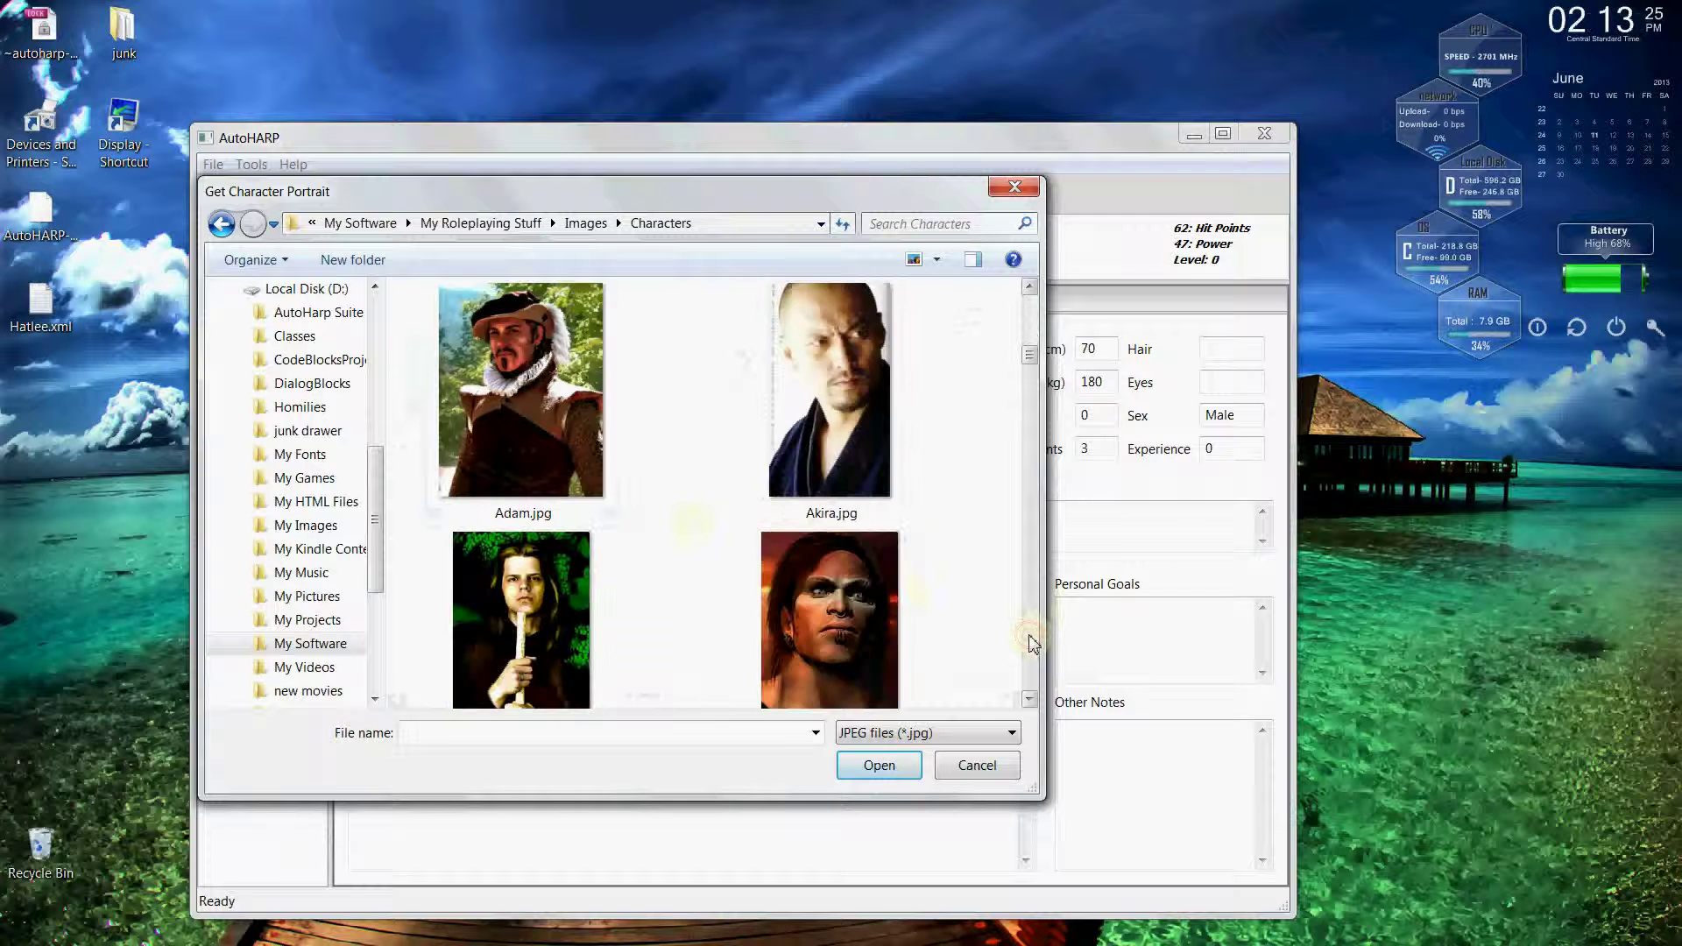
scroll(1032, 644, down, 8)
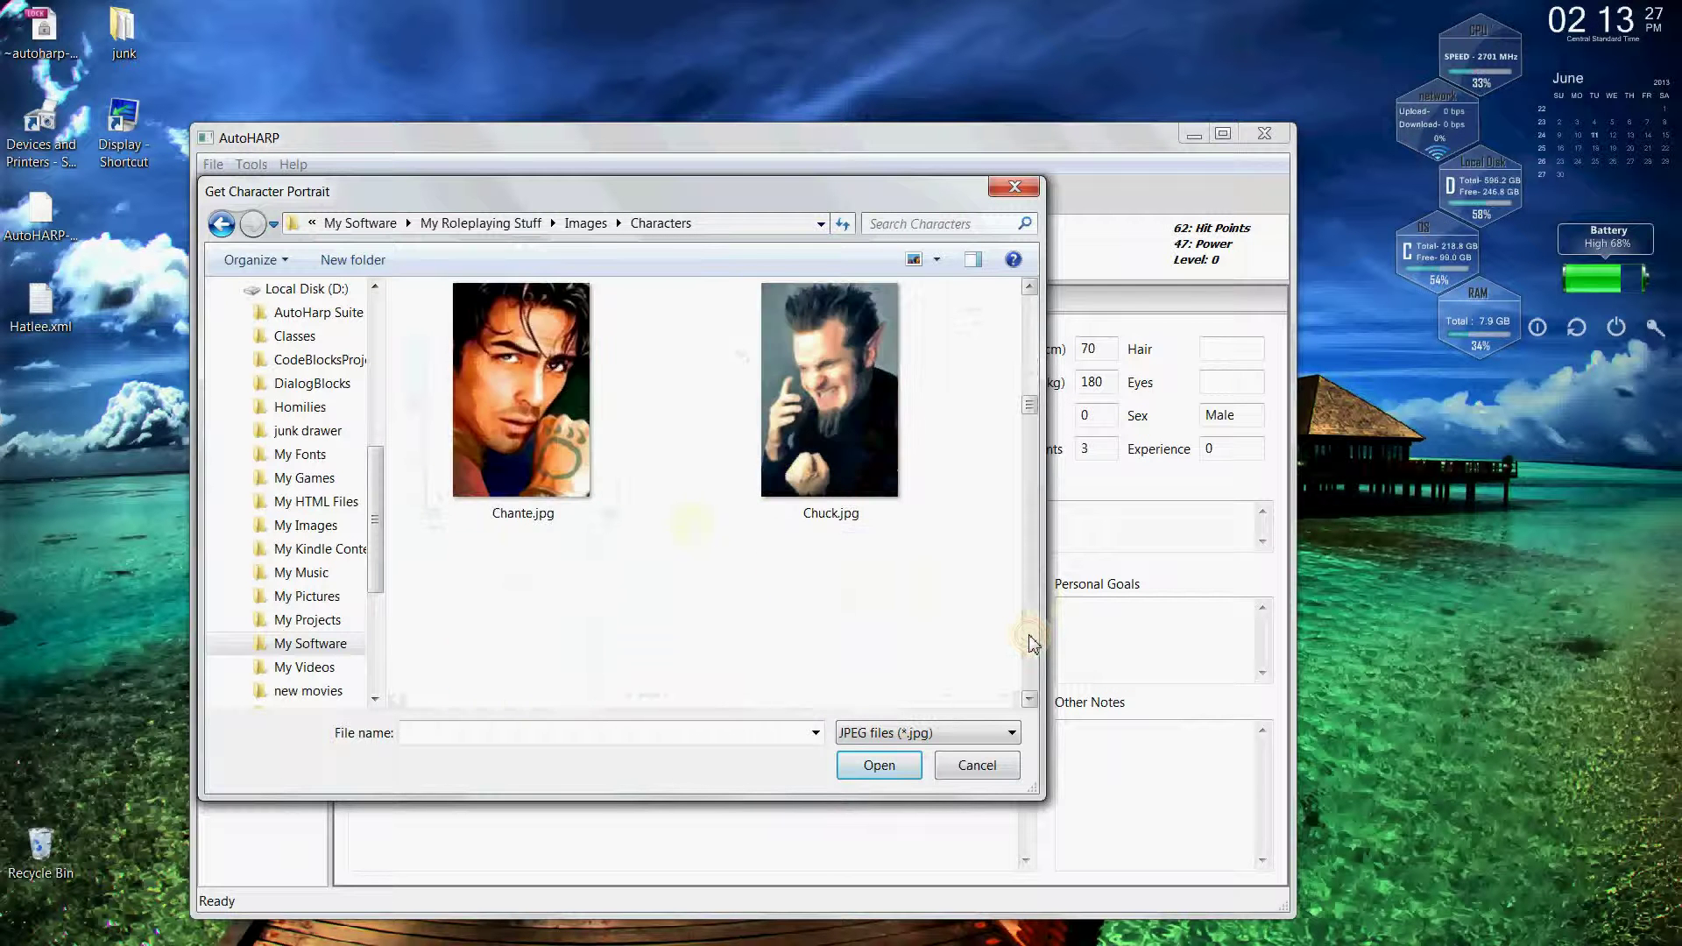
scroll(1033, 644, down, 6)
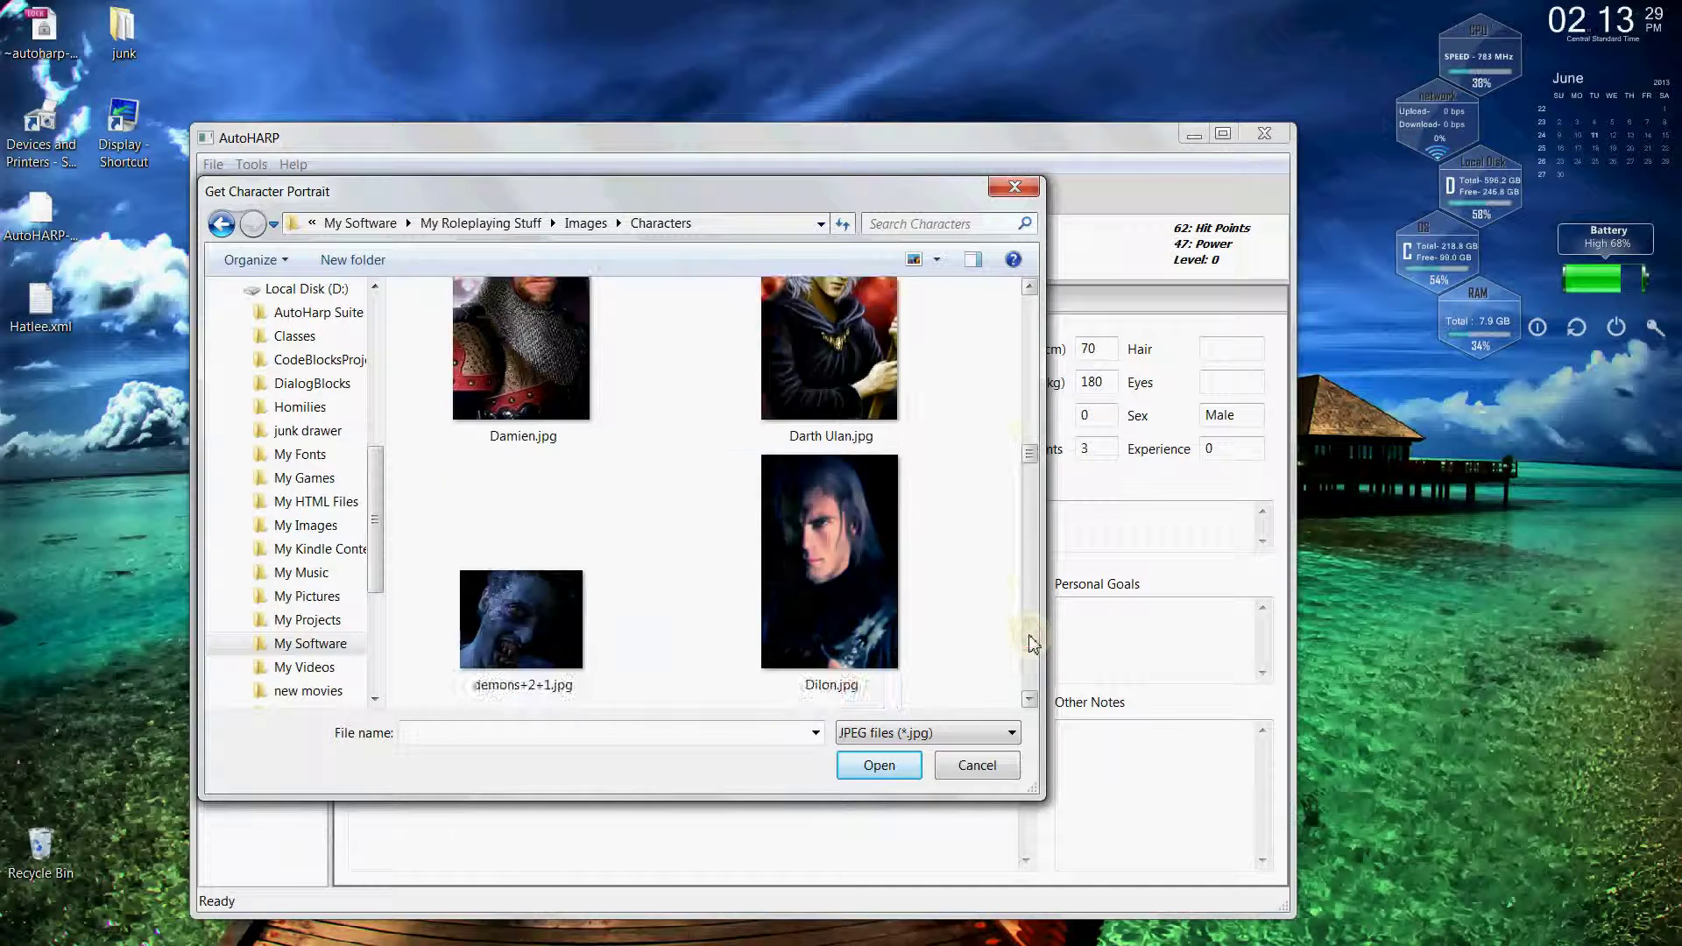
scroll(1032, 403, up, 3)
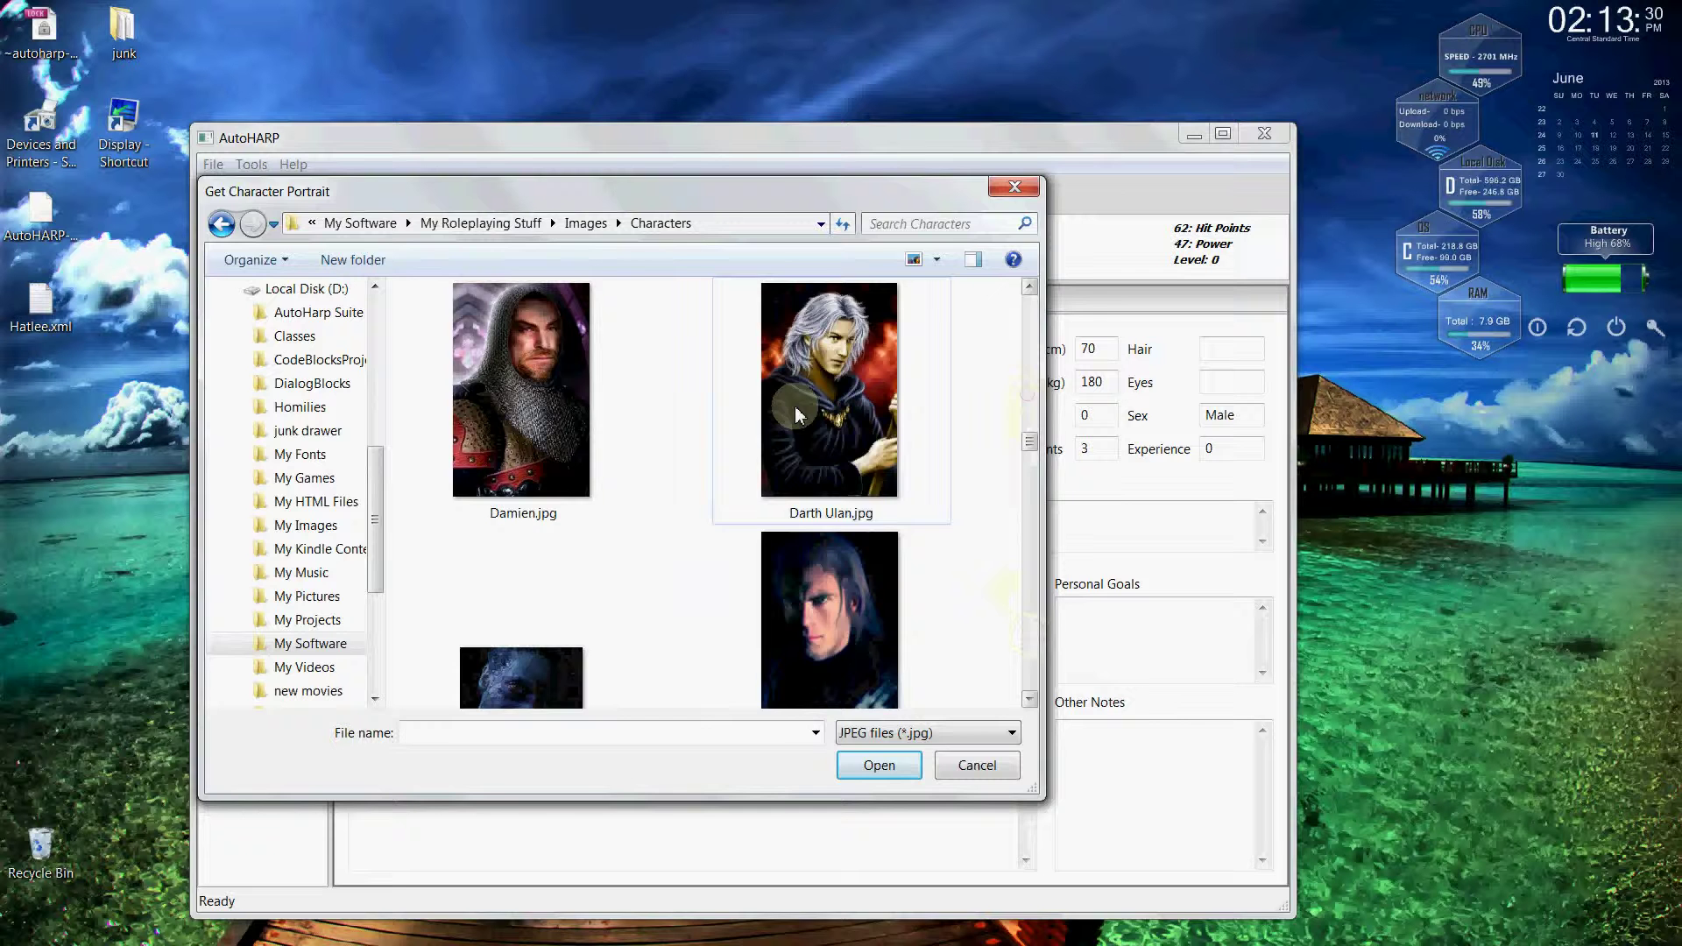
double_click(538, 398)
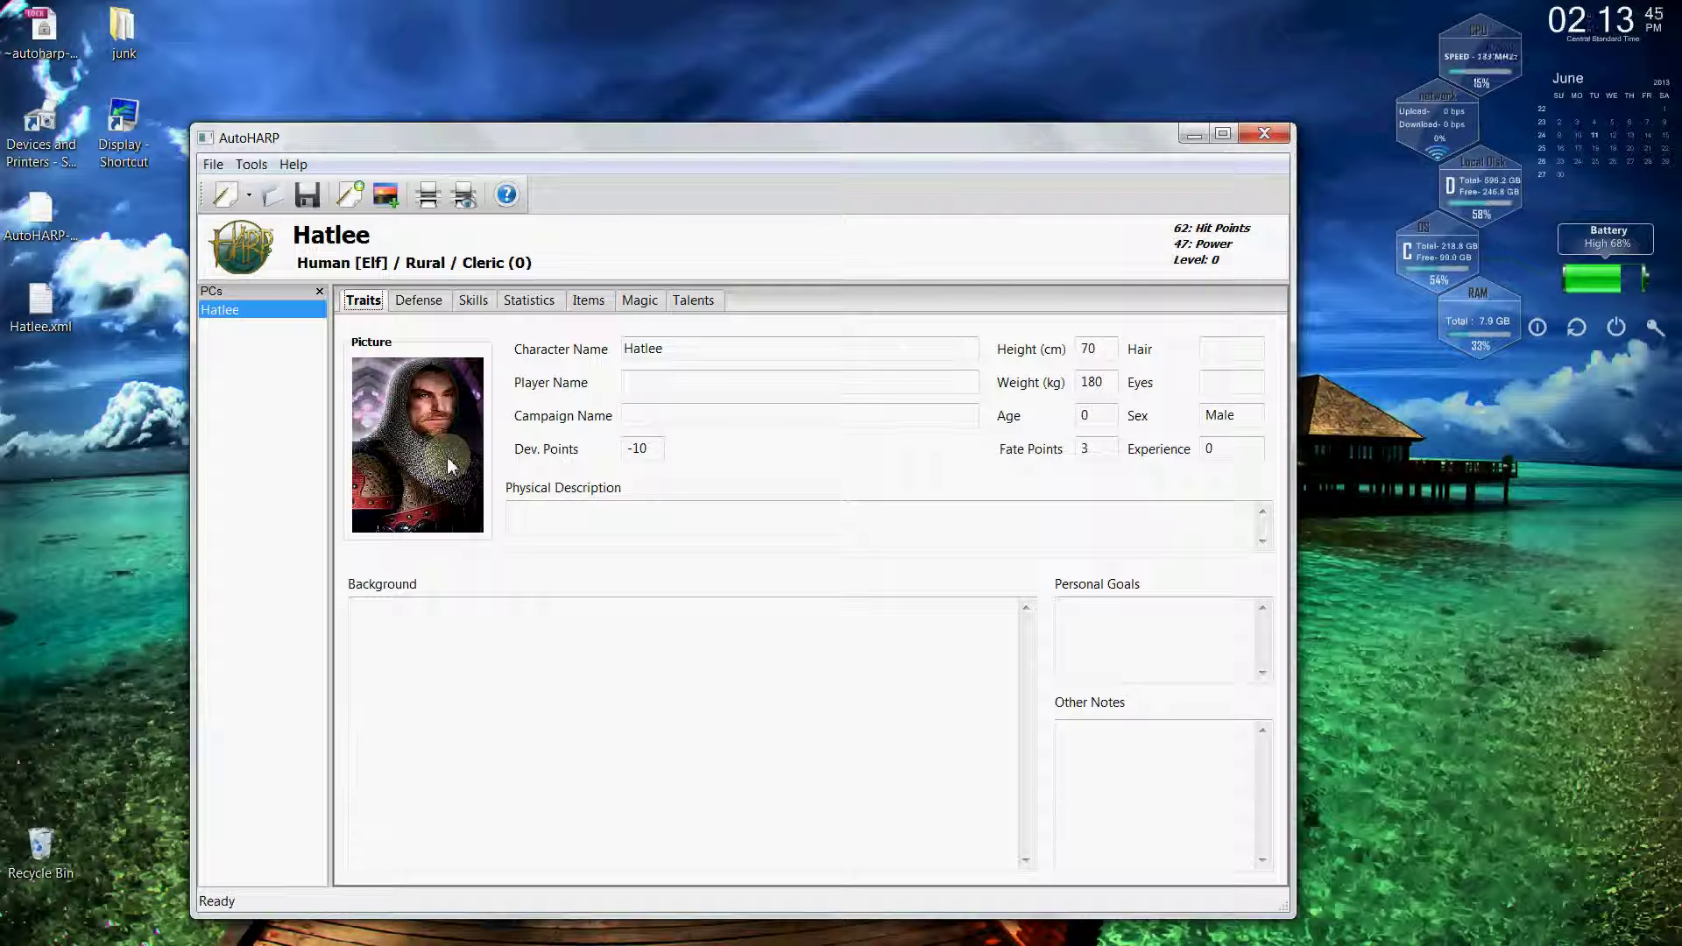
Enter the player's name and set Campaign Name to 'Middle Earth'.
click(712, 379)
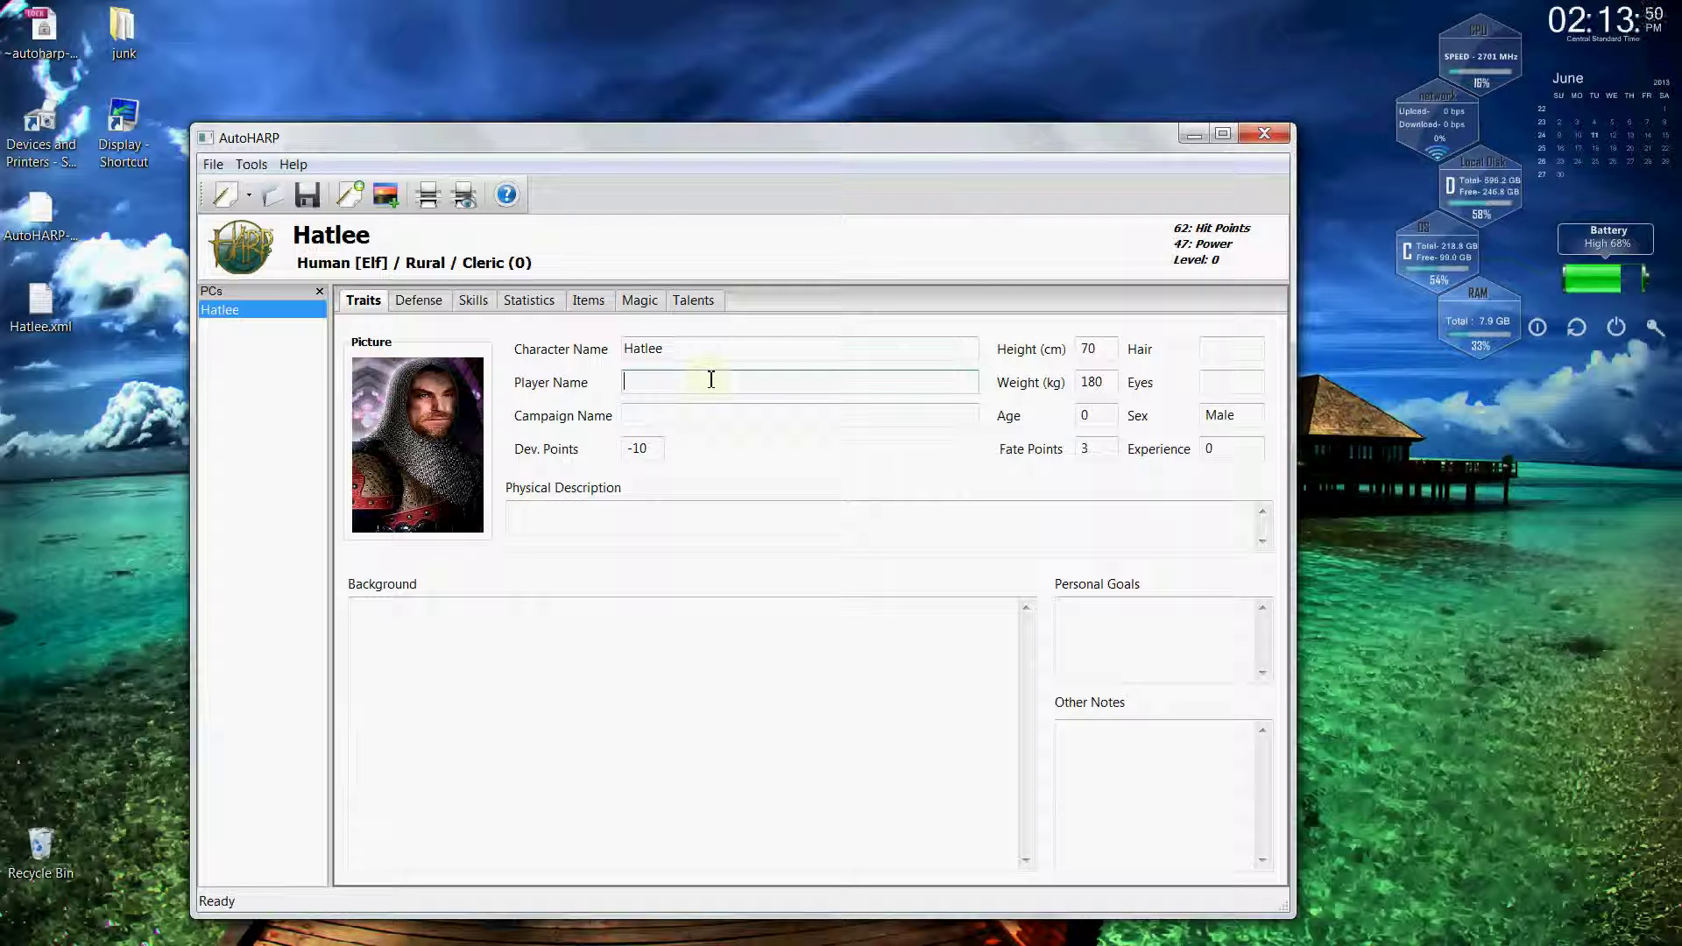
key(Tab)
text(Middl)
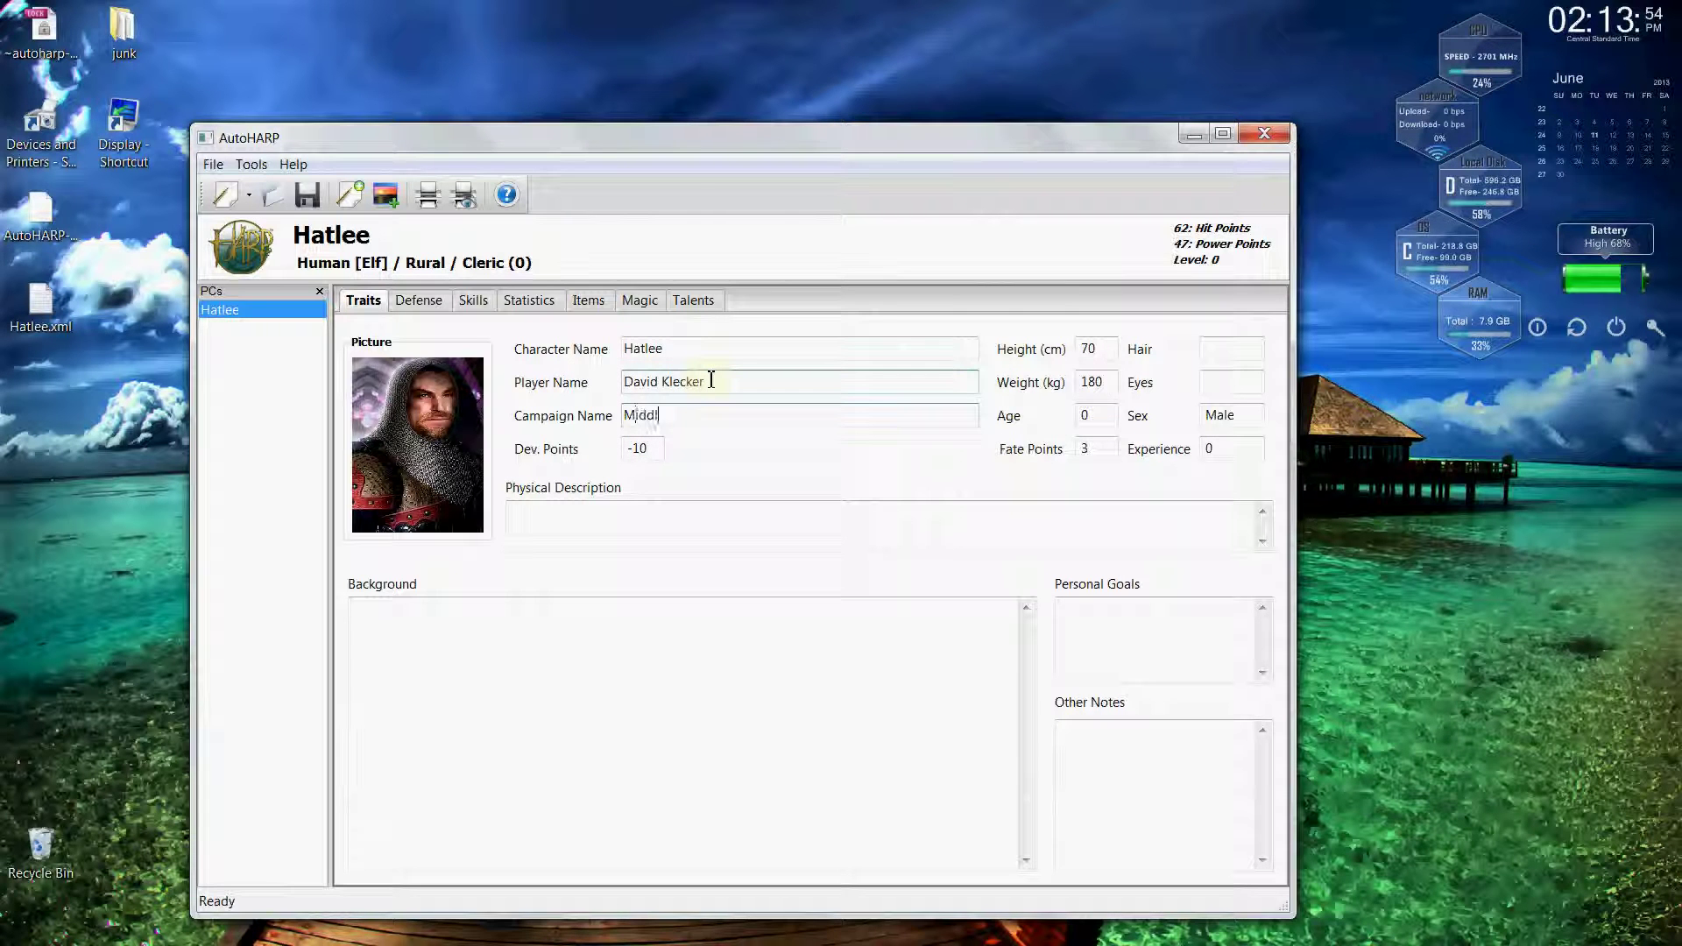
text(e Earth)
key(Tab)
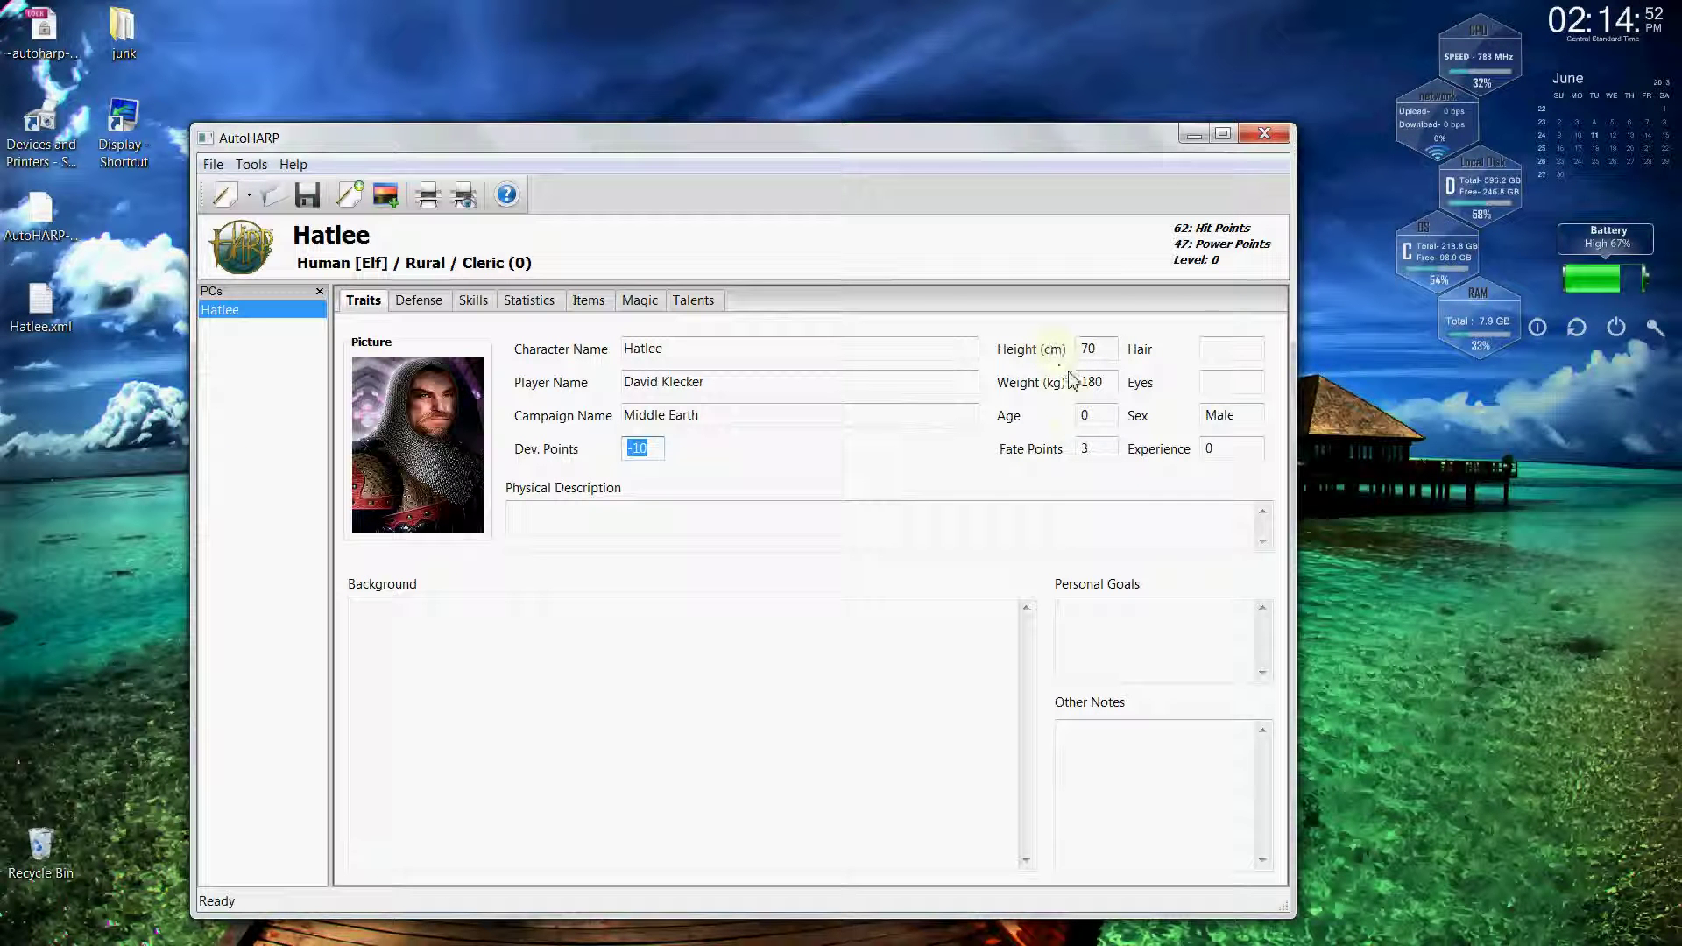
Set Hair Brown, Eyes Brown, Age 30 and Experience 1000.
click(1215, 349)
text(Brown)
key(Tab)
key(Tab)
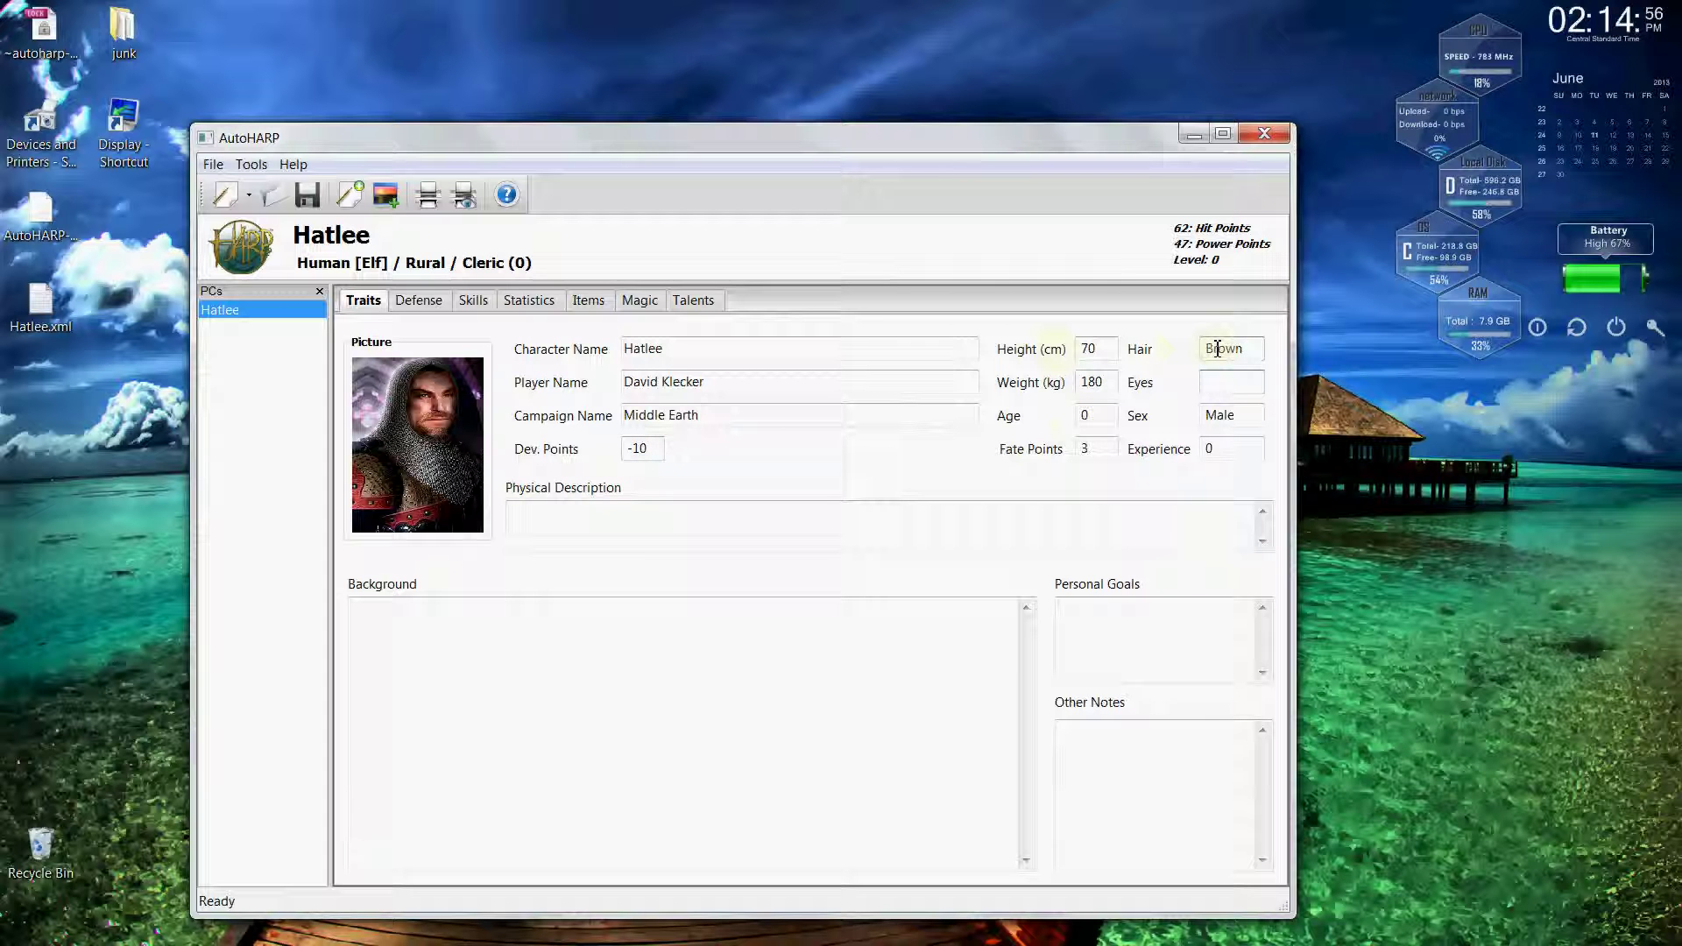
text(Brown)
key(Tab)
text(30)
key(Tab)
key(Tab)
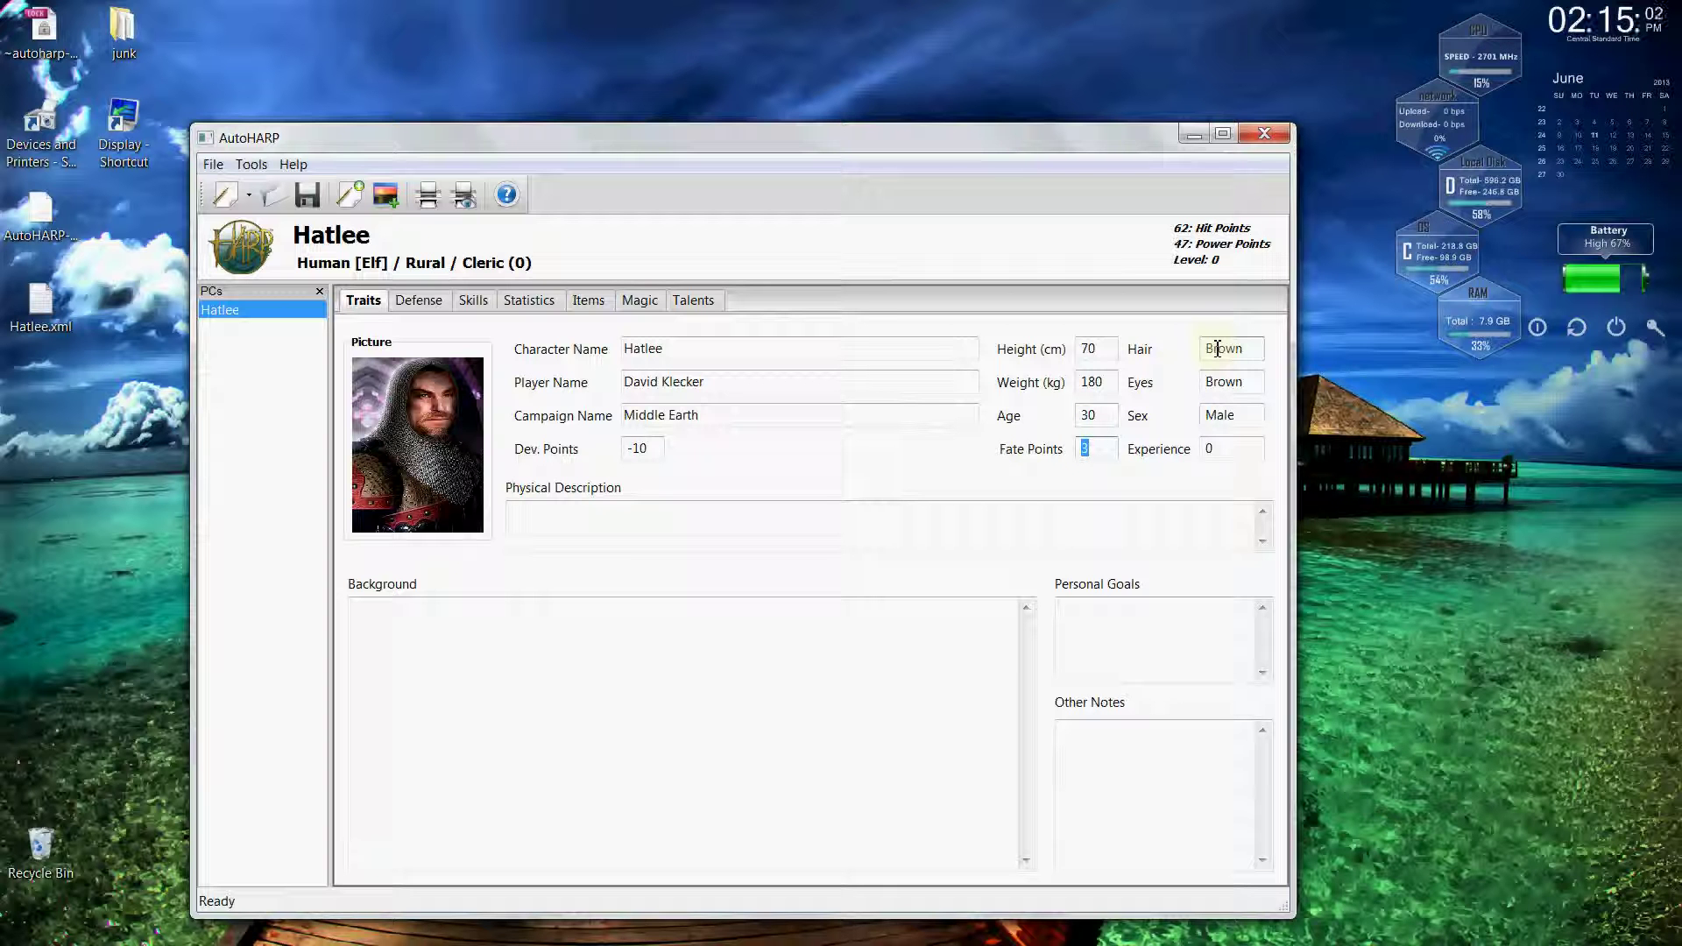
key(Tab)
text(1000)
key(Tab)
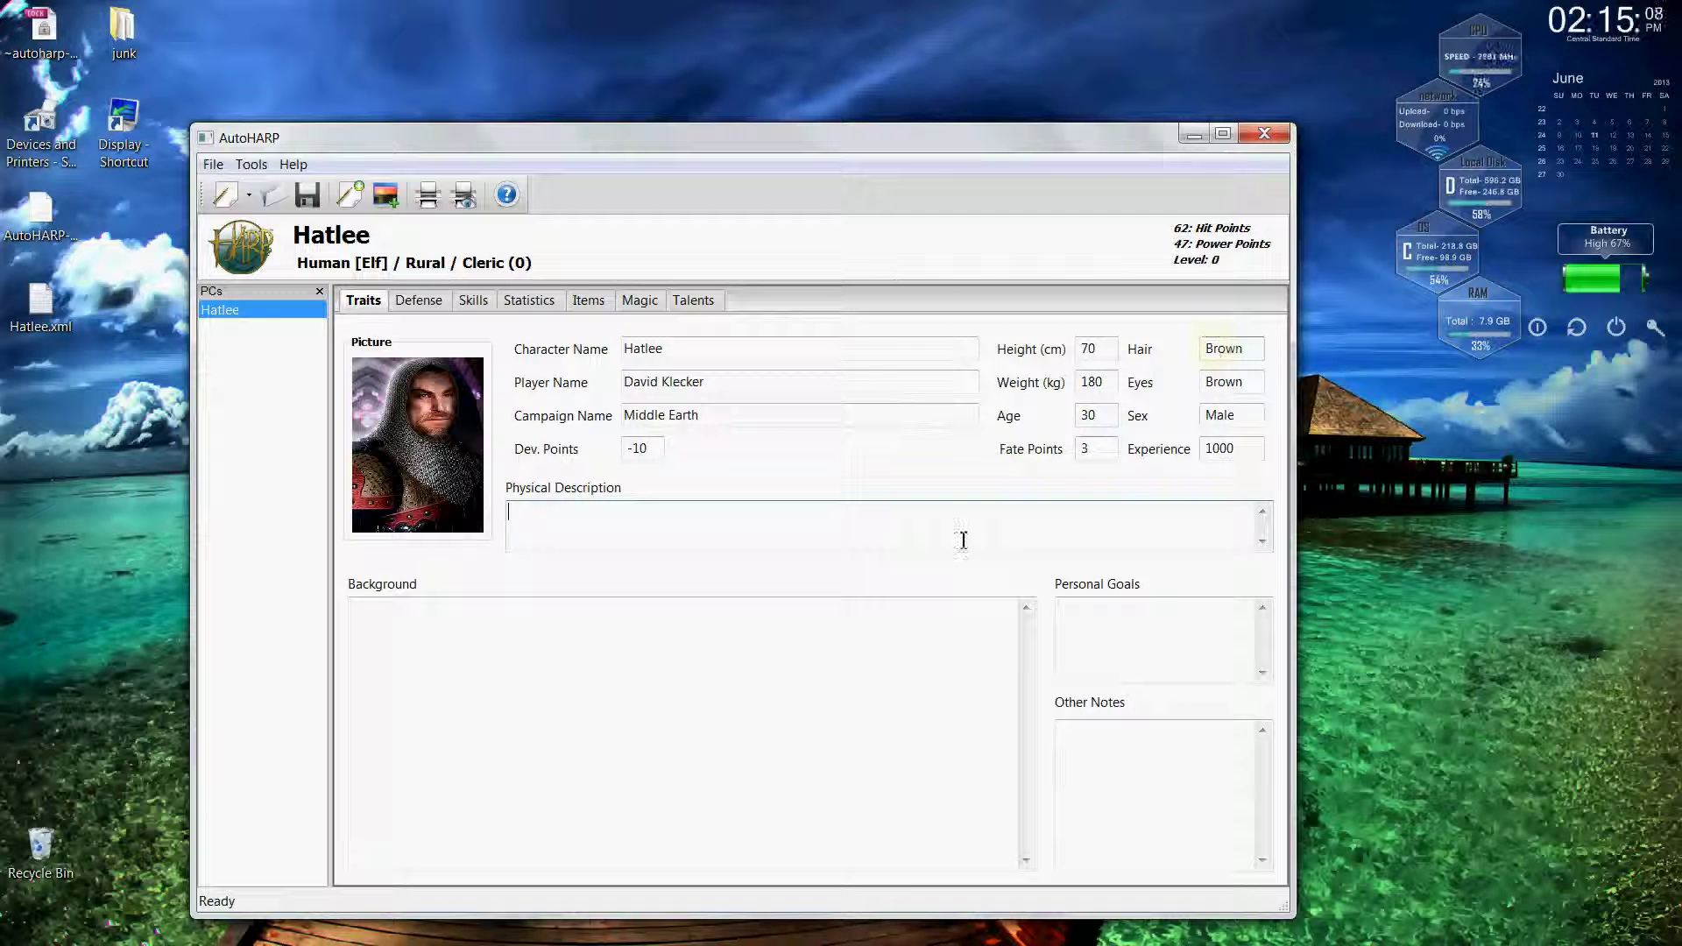
click(953, 568)
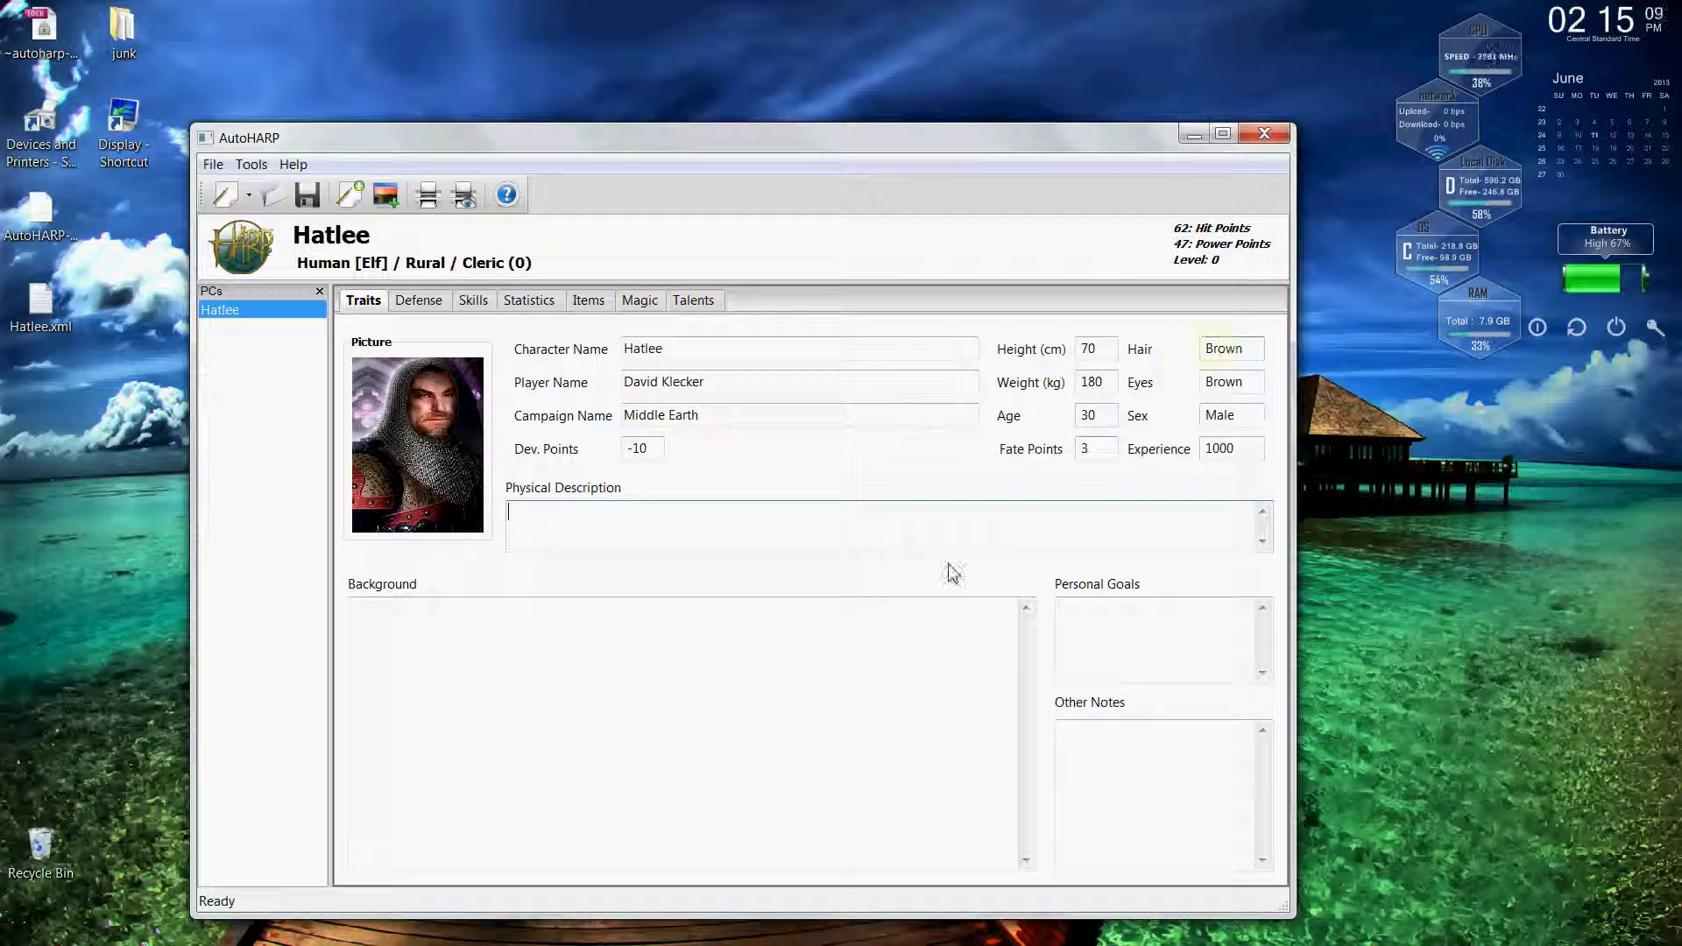
click(1093, 606)
click(1116, 738)
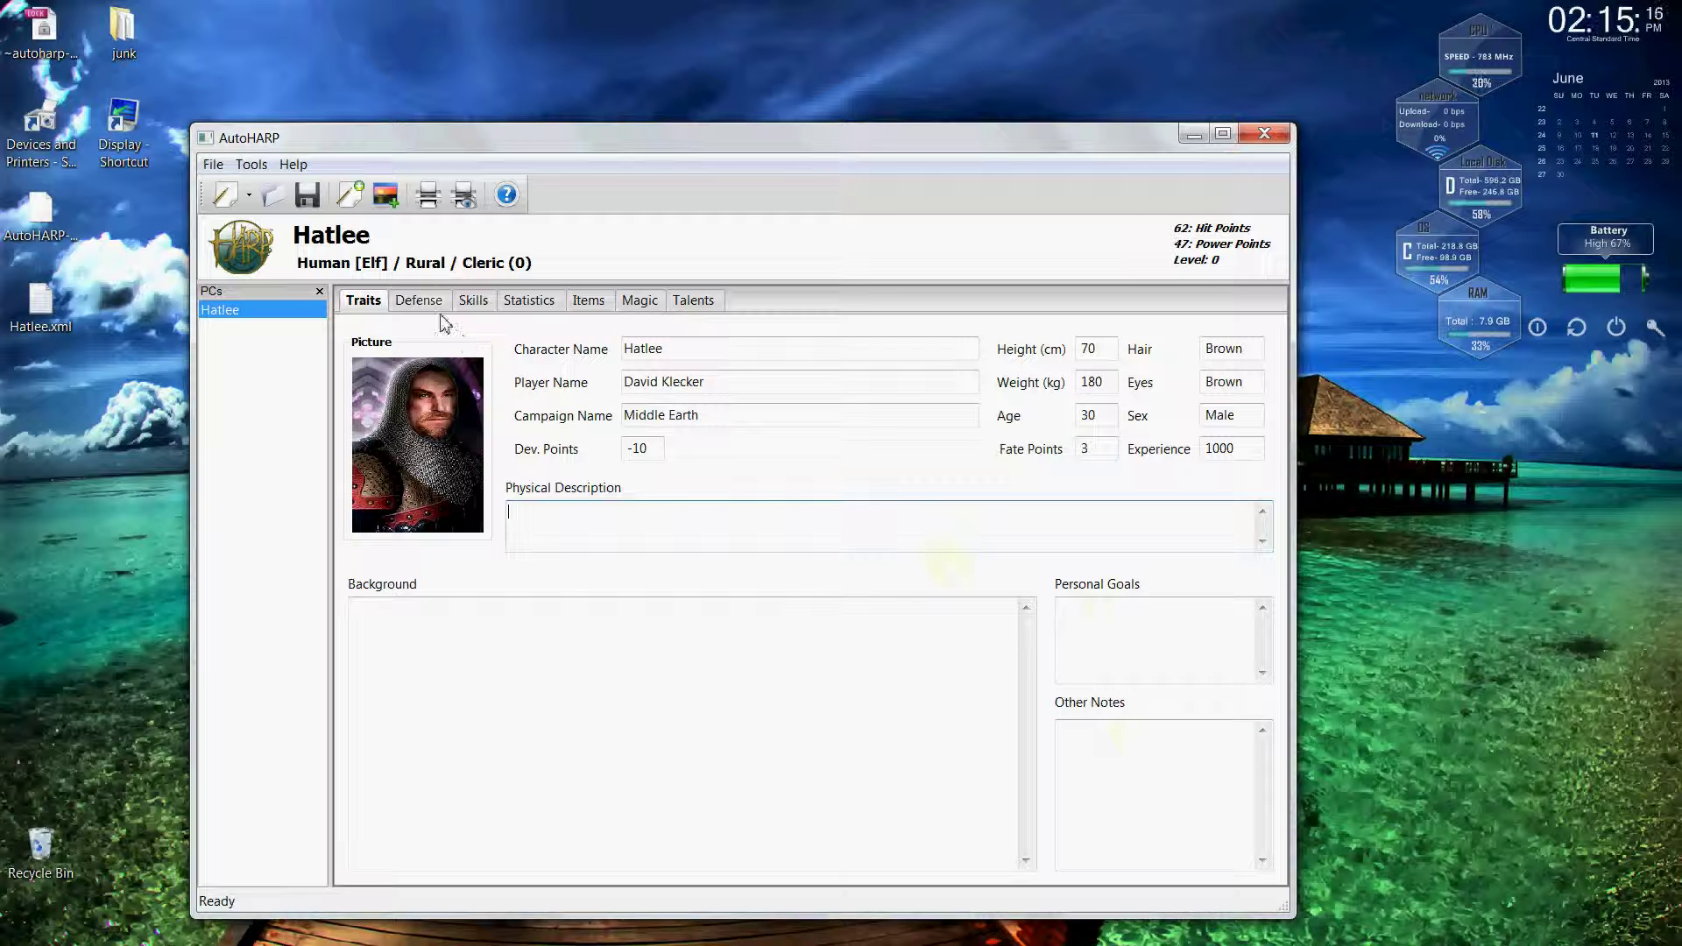
Save the character over Hatlee.xml on the Desktop.
click(307, 195)
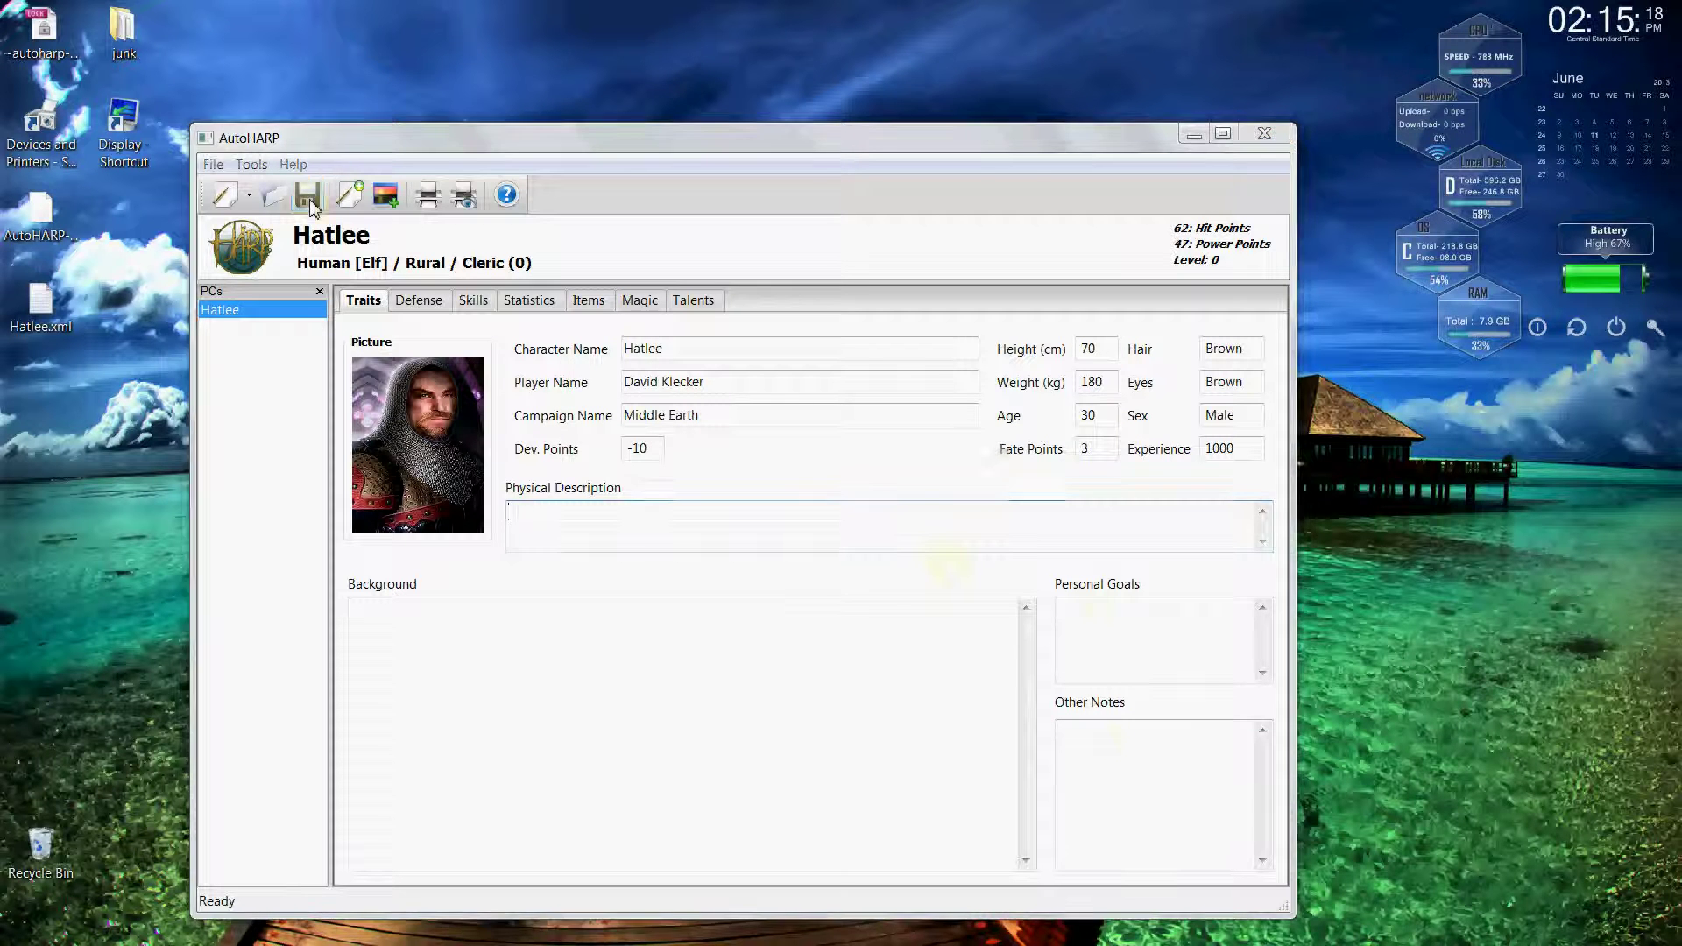
click(306, 351)
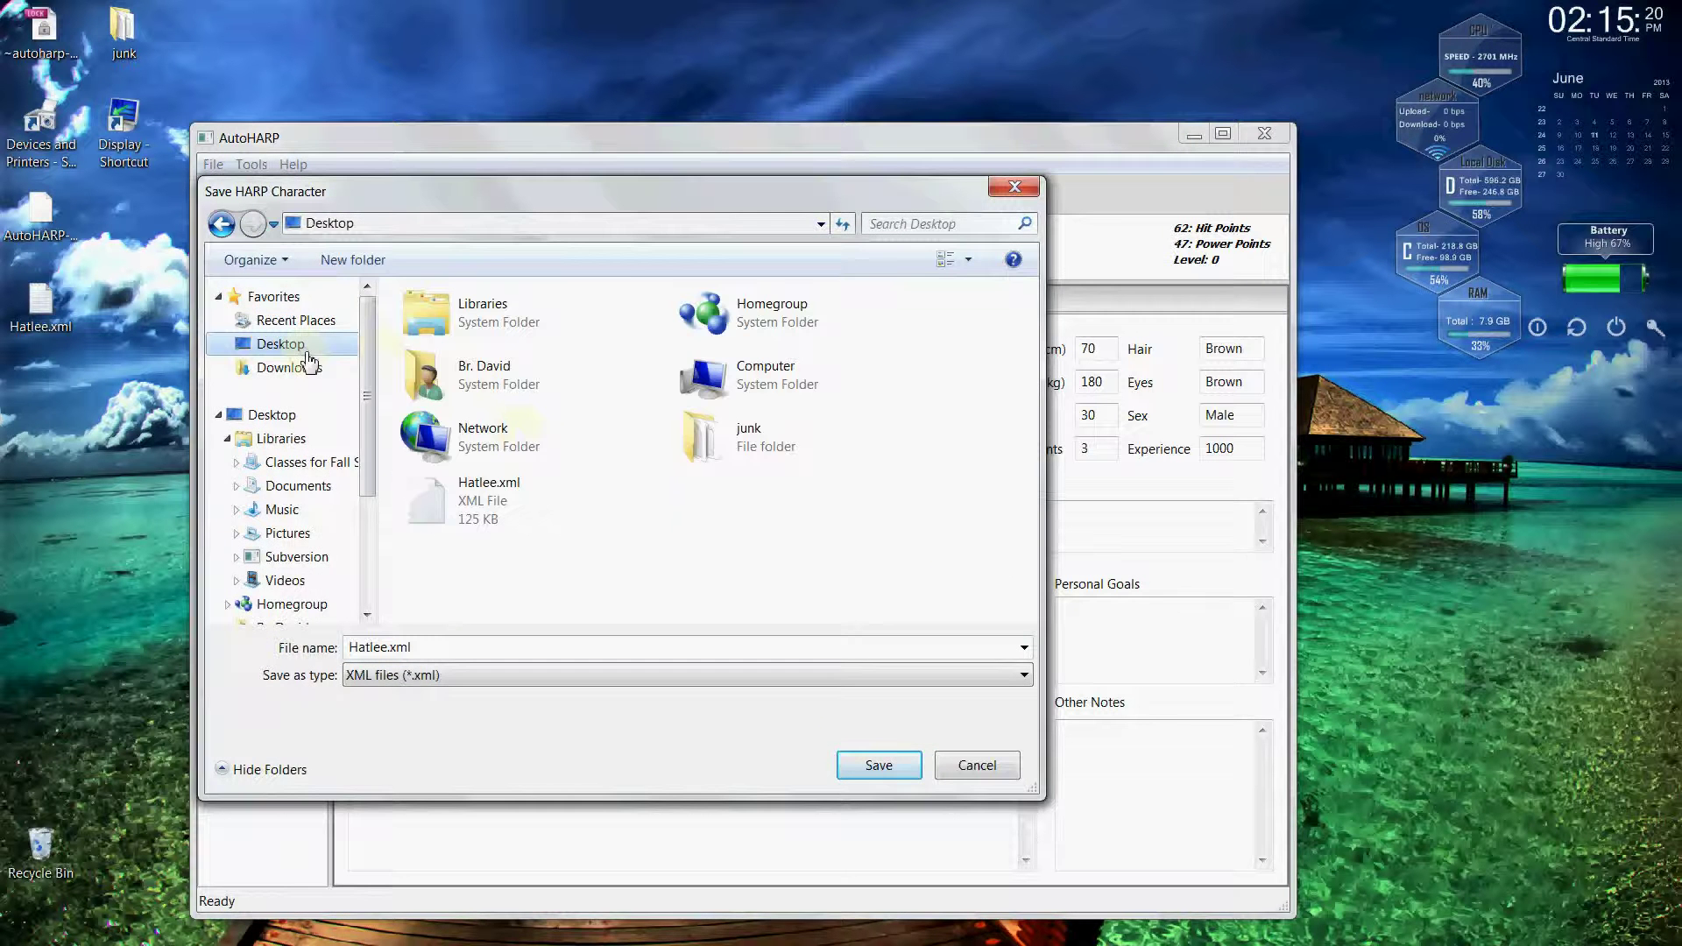
double_click(482, 497)
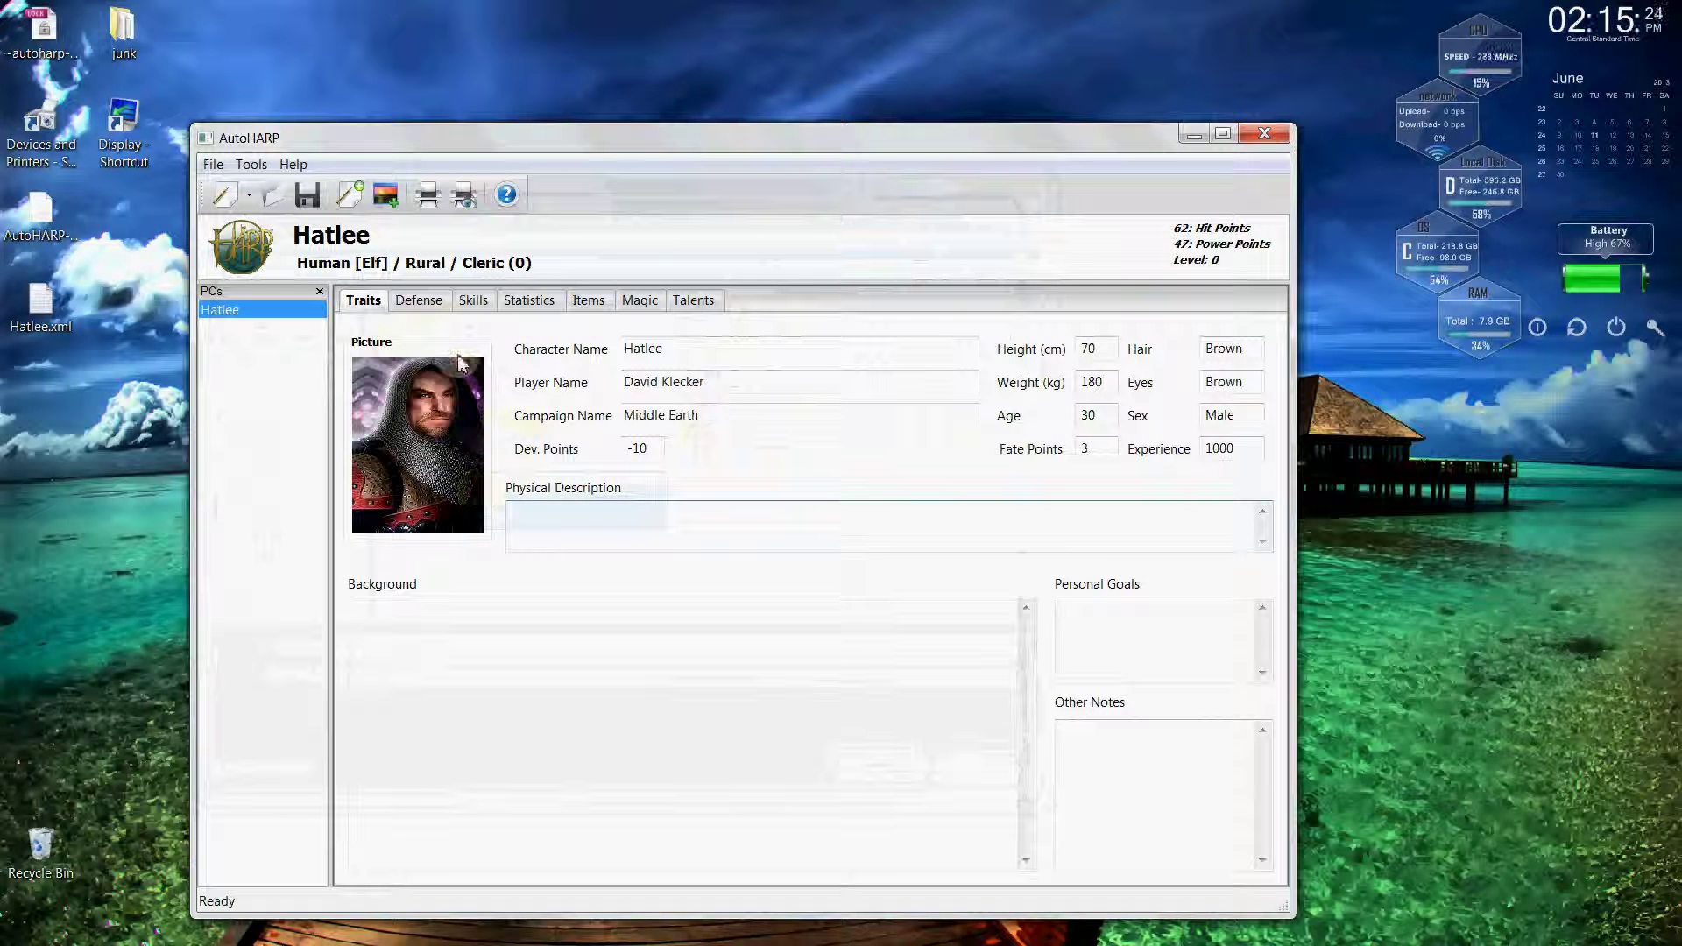
On the Defense page, equip Chain Mail of Normal quality and material with a Full Shield.
click(424, 306)
click(538, 372)
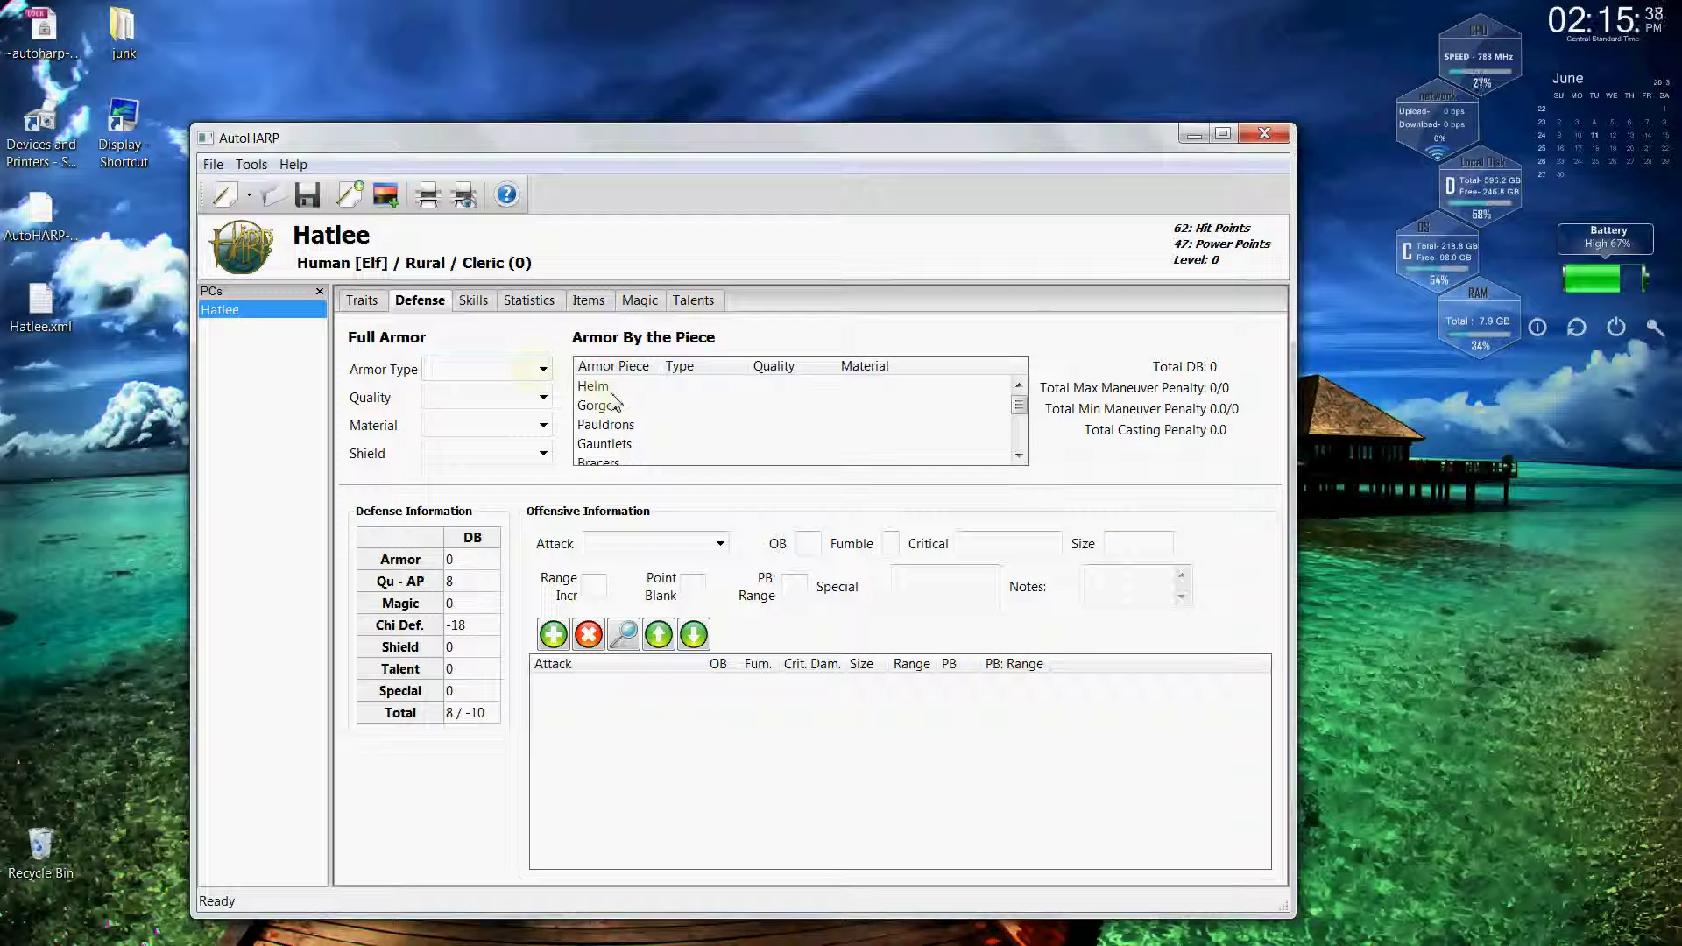
click(544, 370)
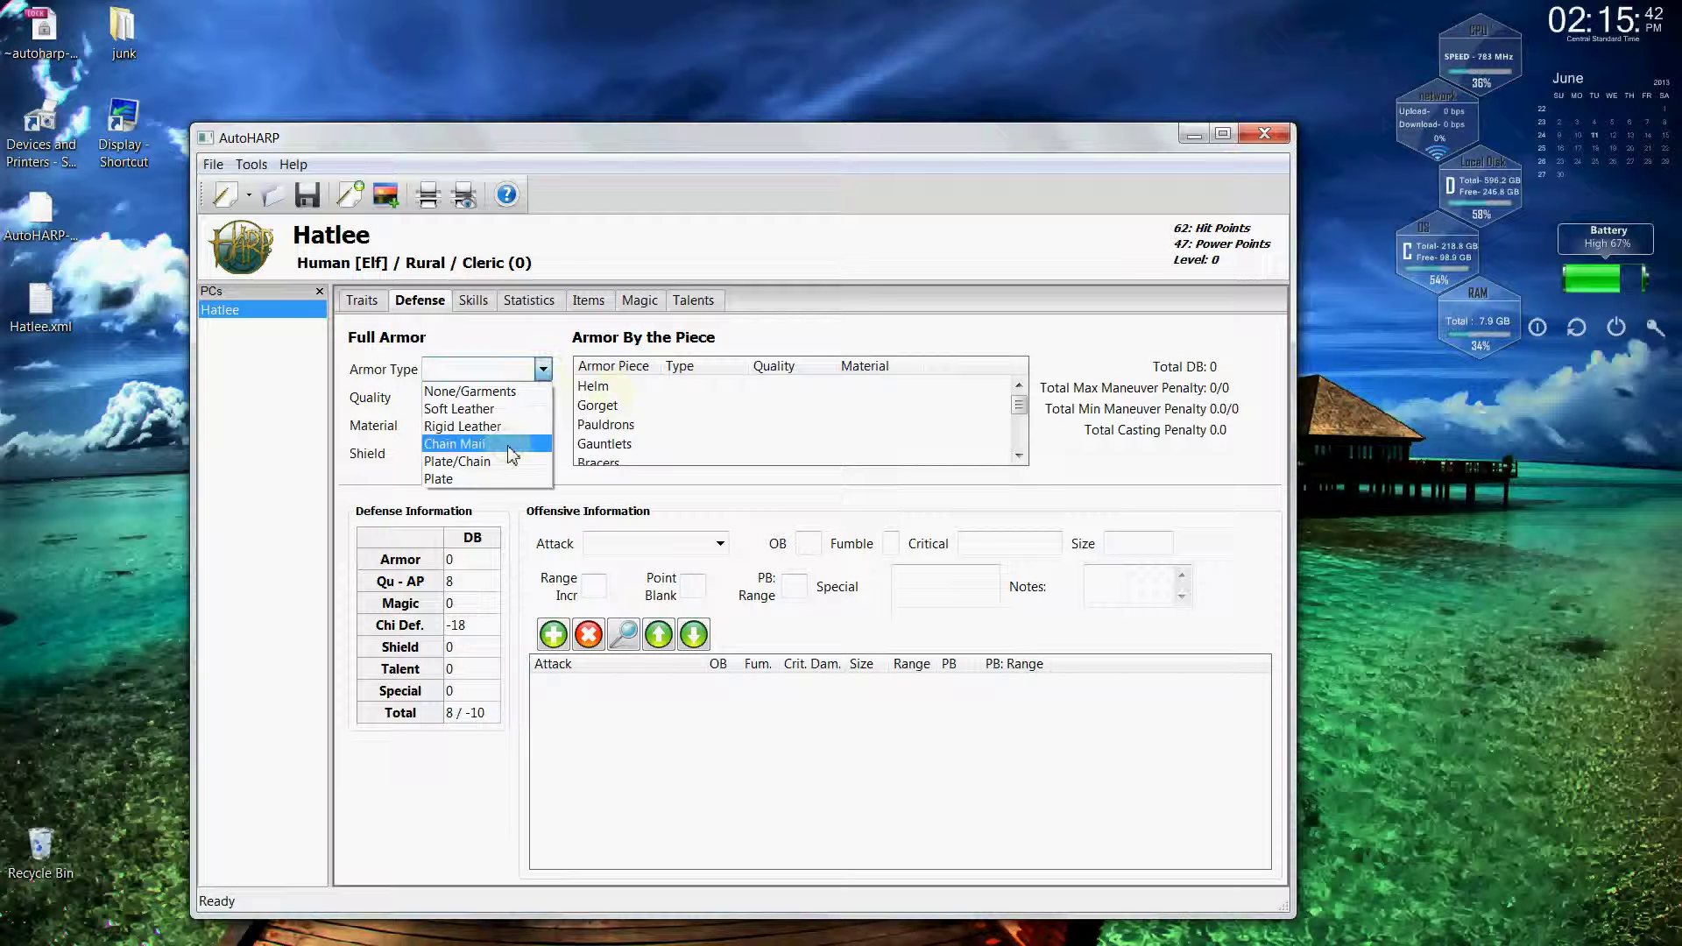
click(511, 446)
click(544, 398)
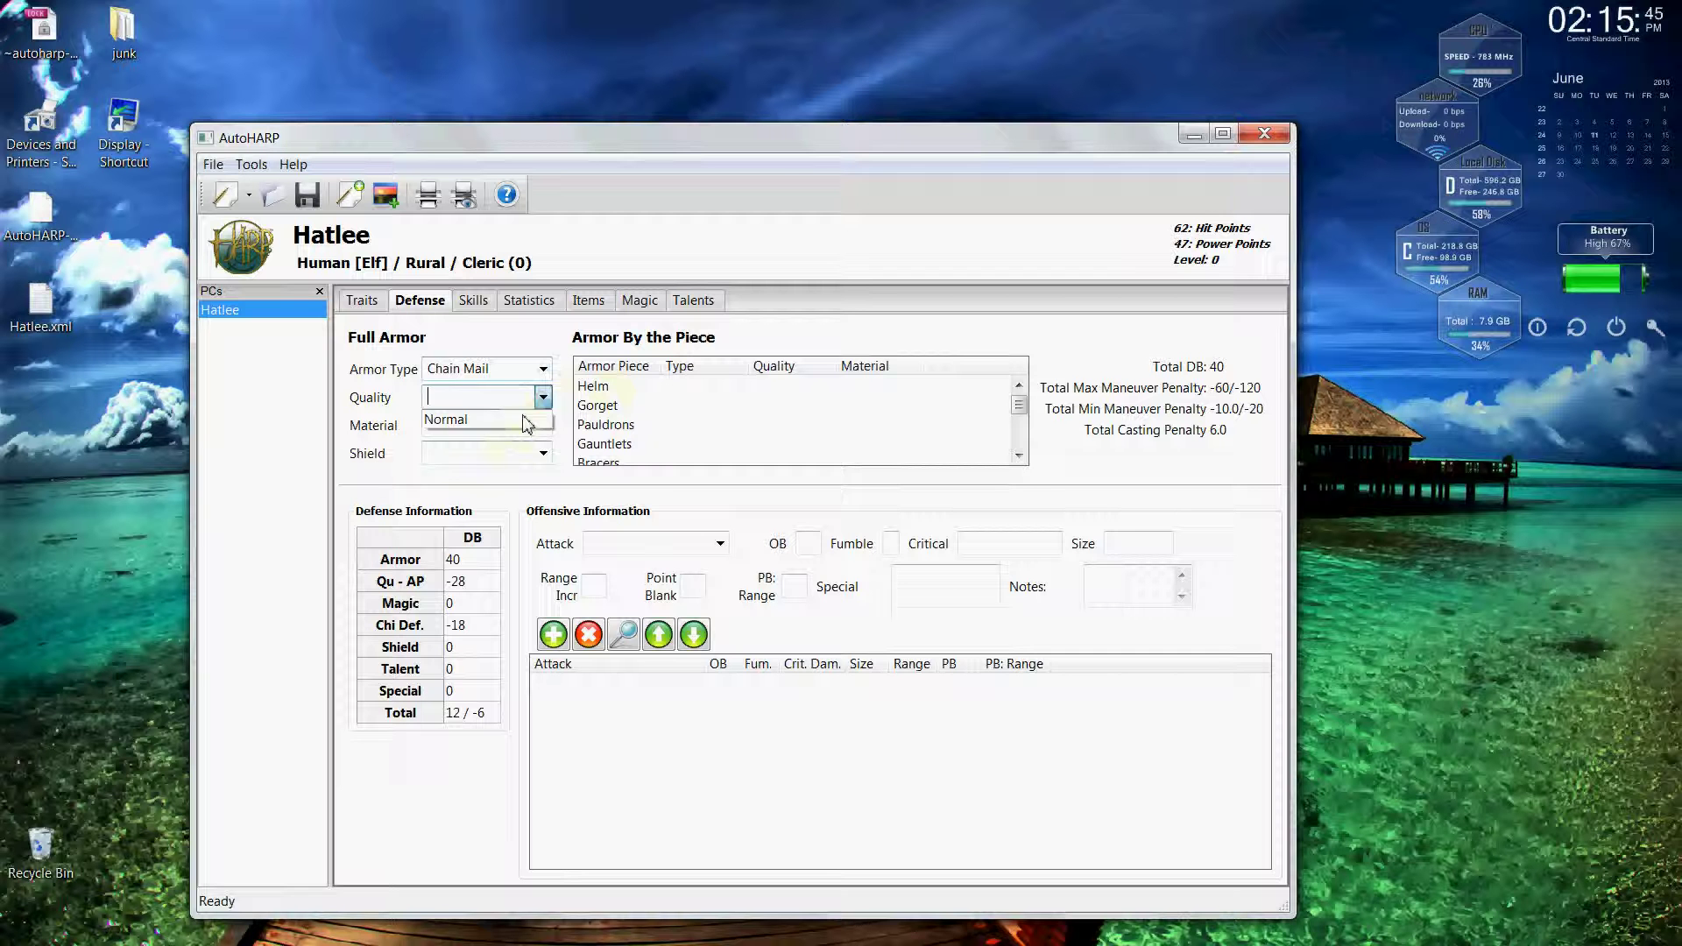
click(527, 420)
click(543, 426)
click(530, 449)
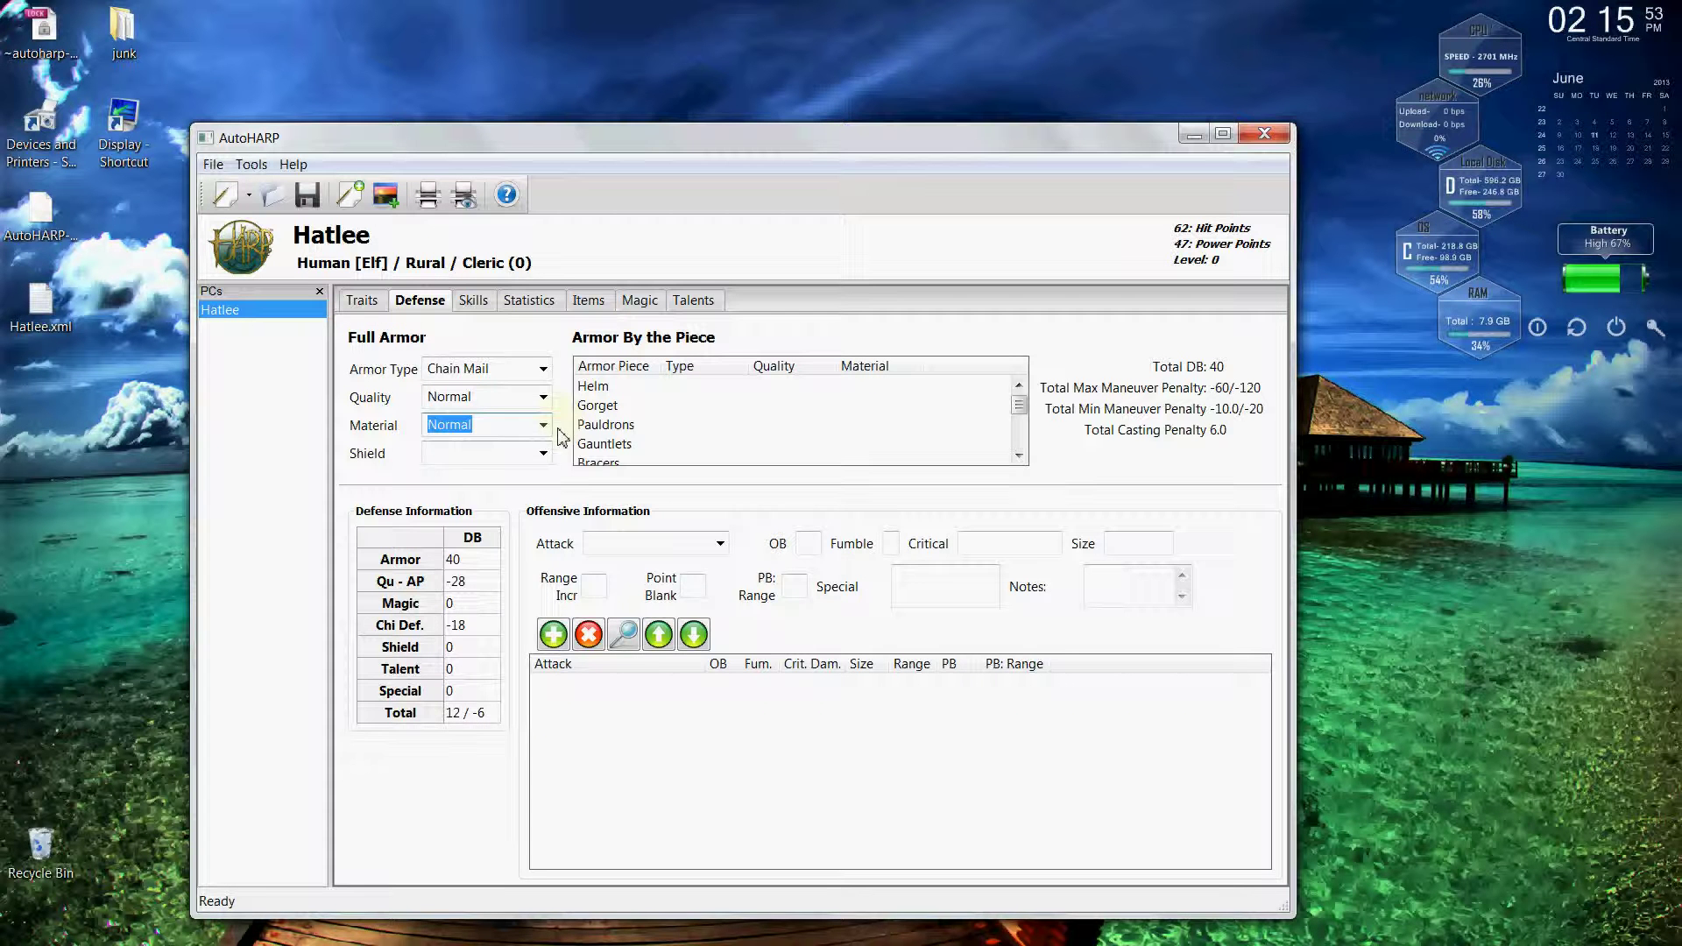
click(544, 453)
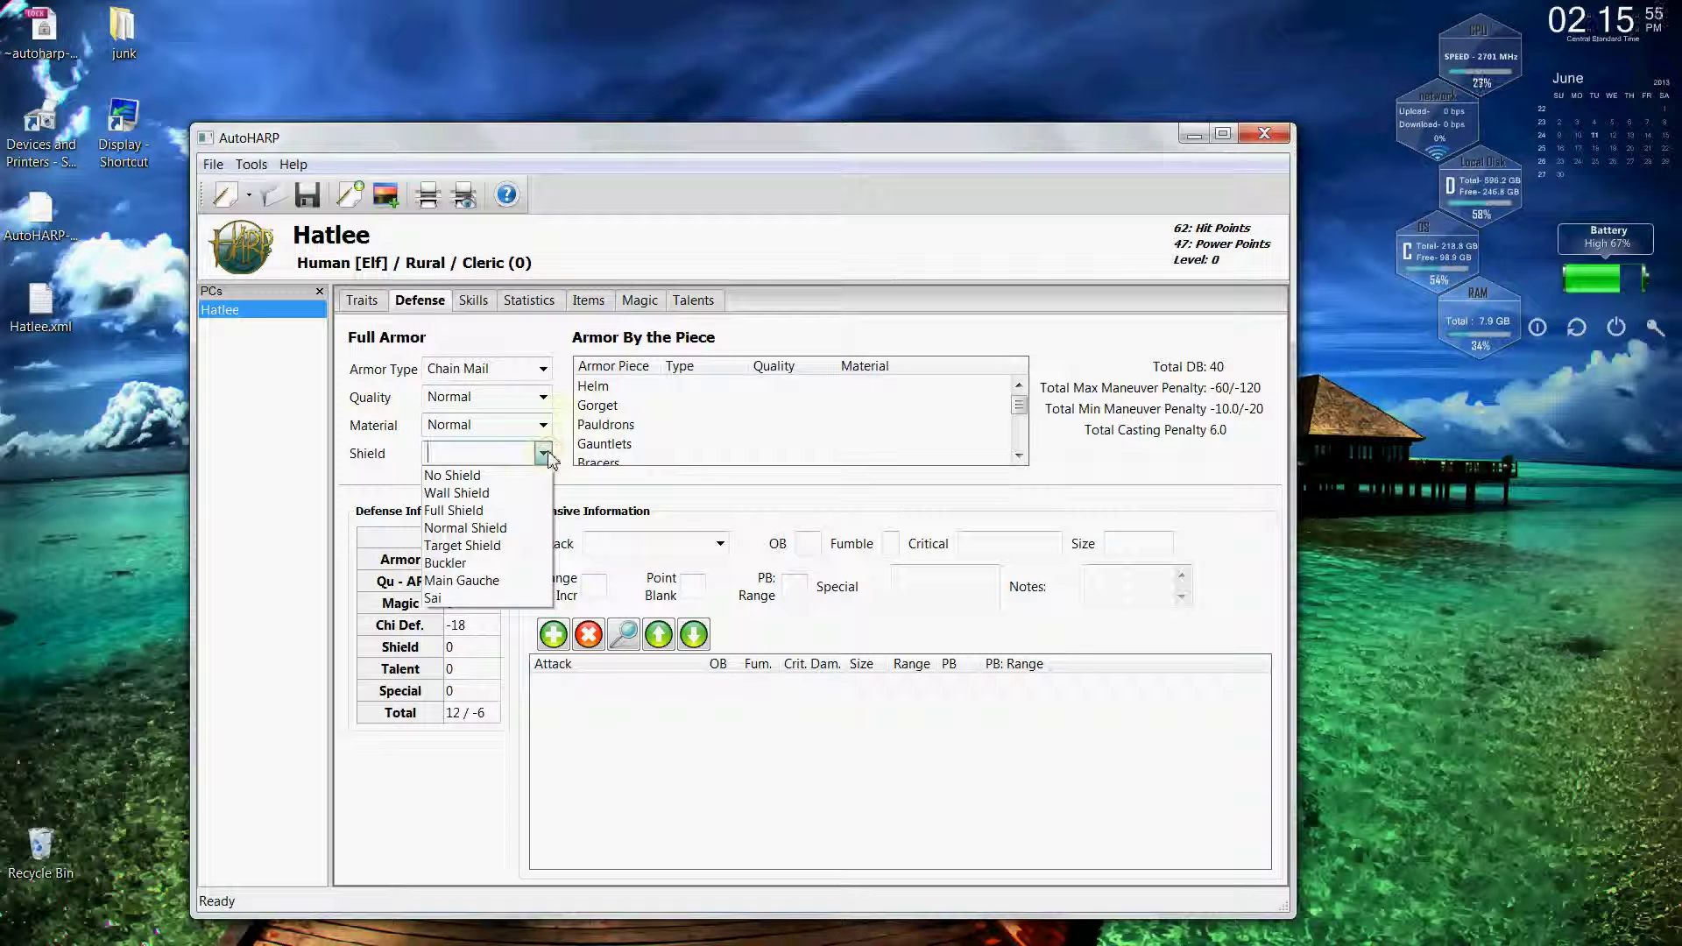
click(504, 510)
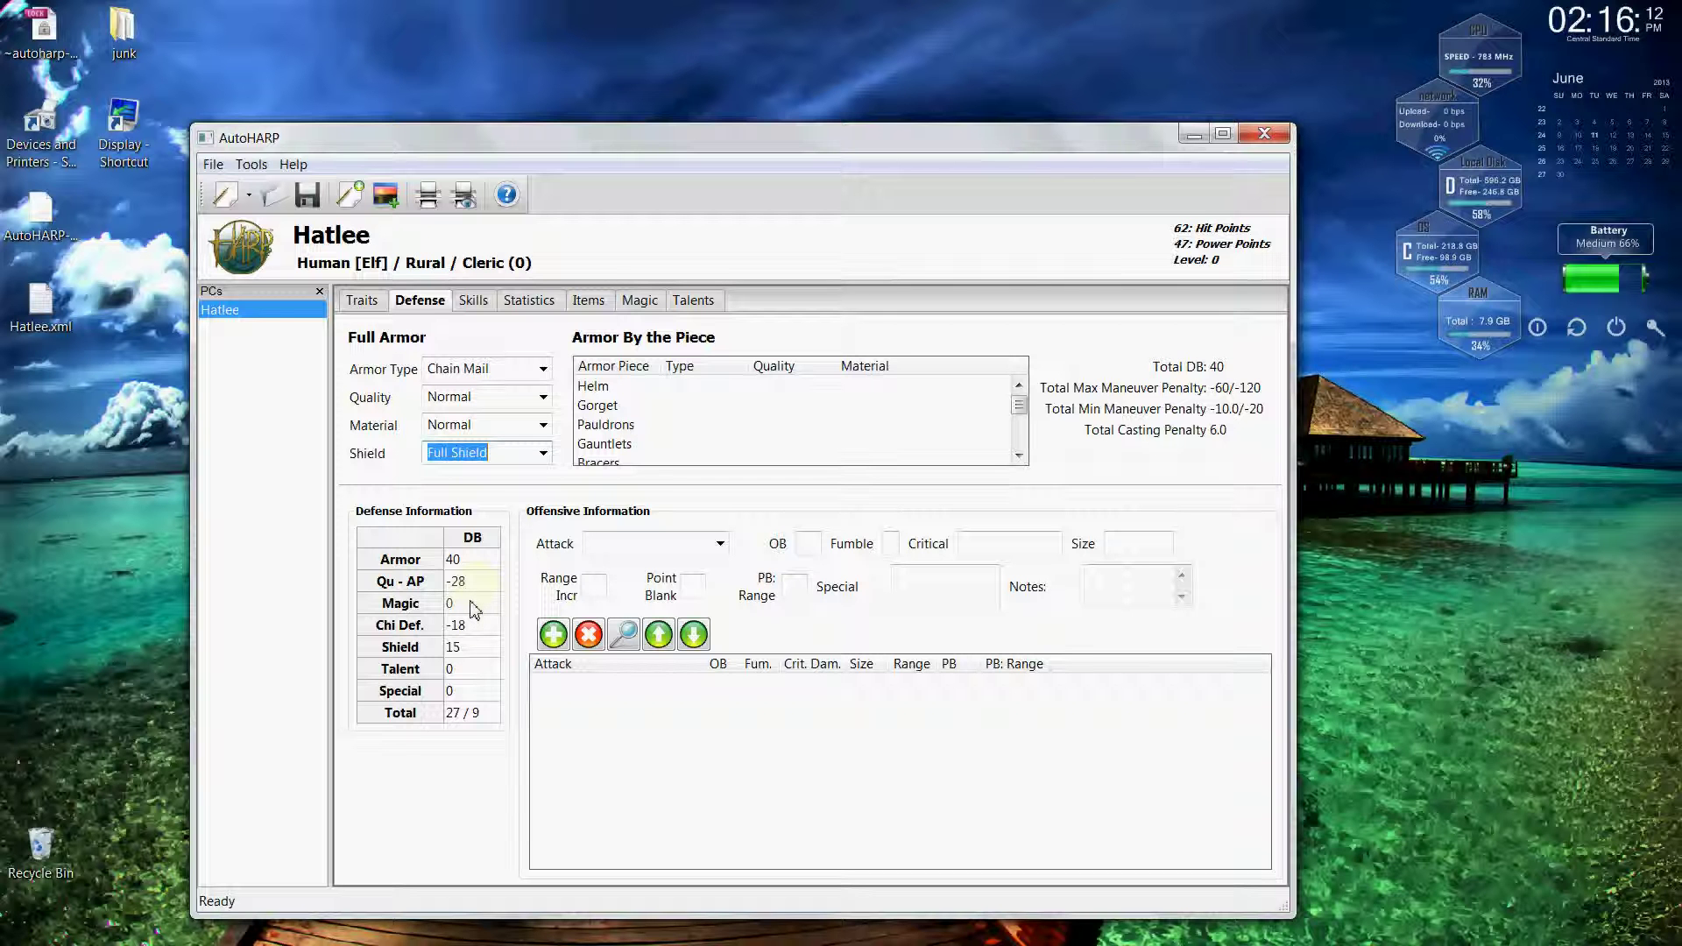
click(473, 604)
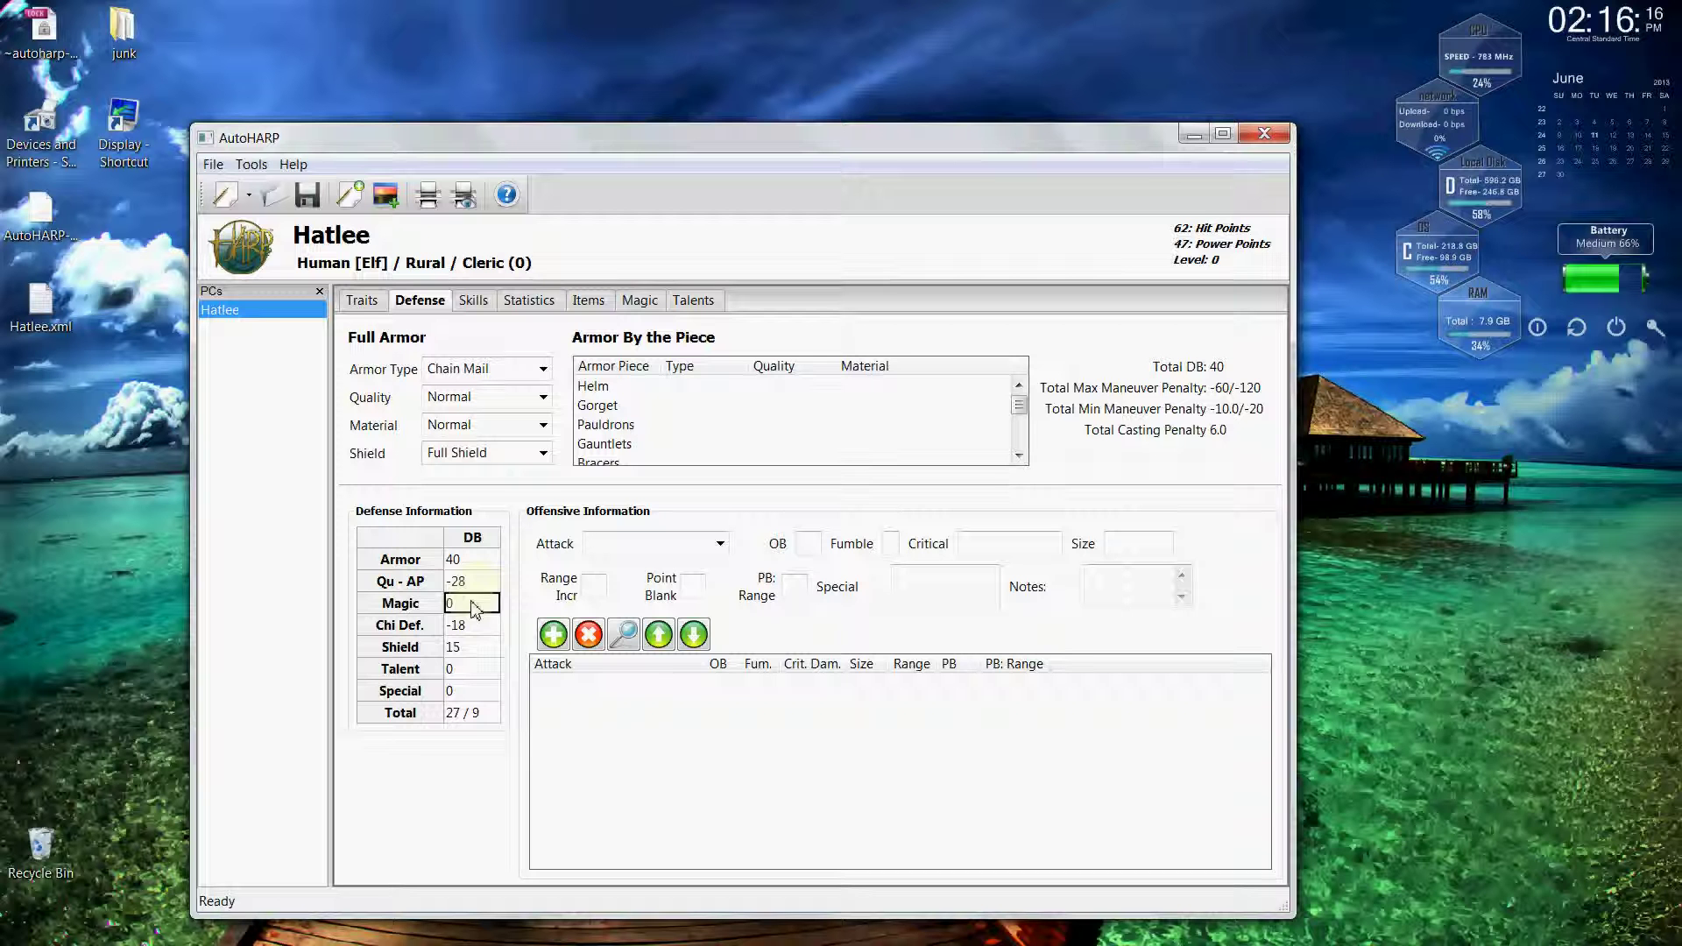
text(1)
key(Return)
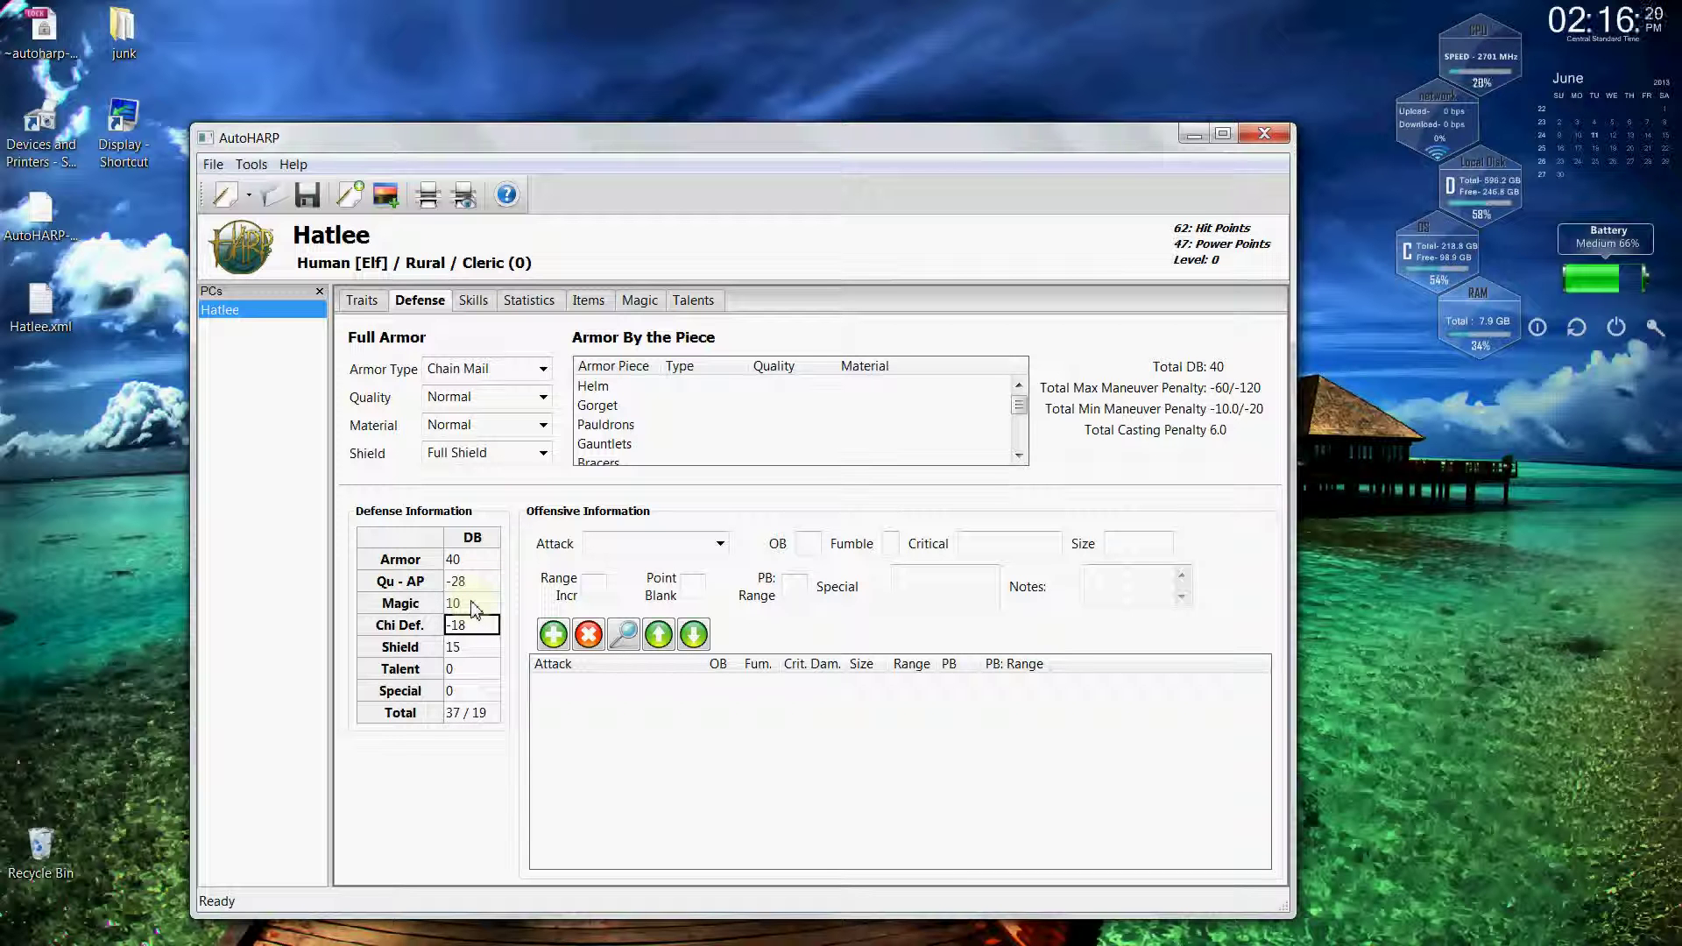
double_click(473, 604)
text(0)
key(Return)
click(477, 670)
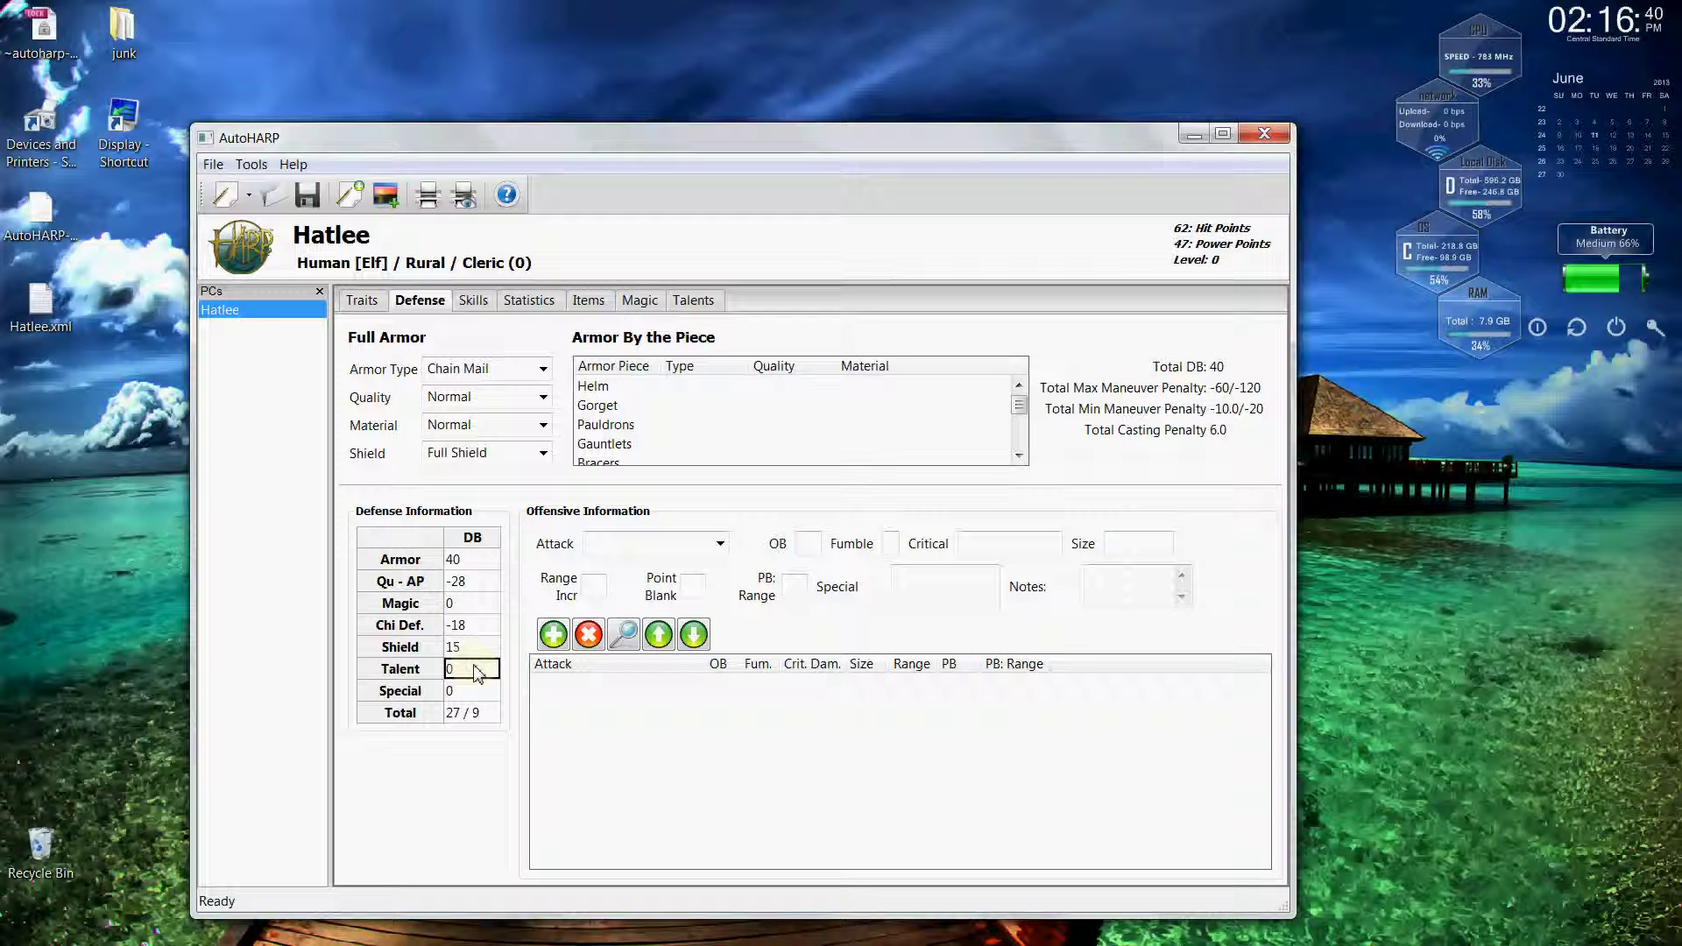
text(1)
text(0)
key(Return)
Set overall armor to None/Garments and make the helm, gorget and pauldrons Chain Mail.
click(543, 370)
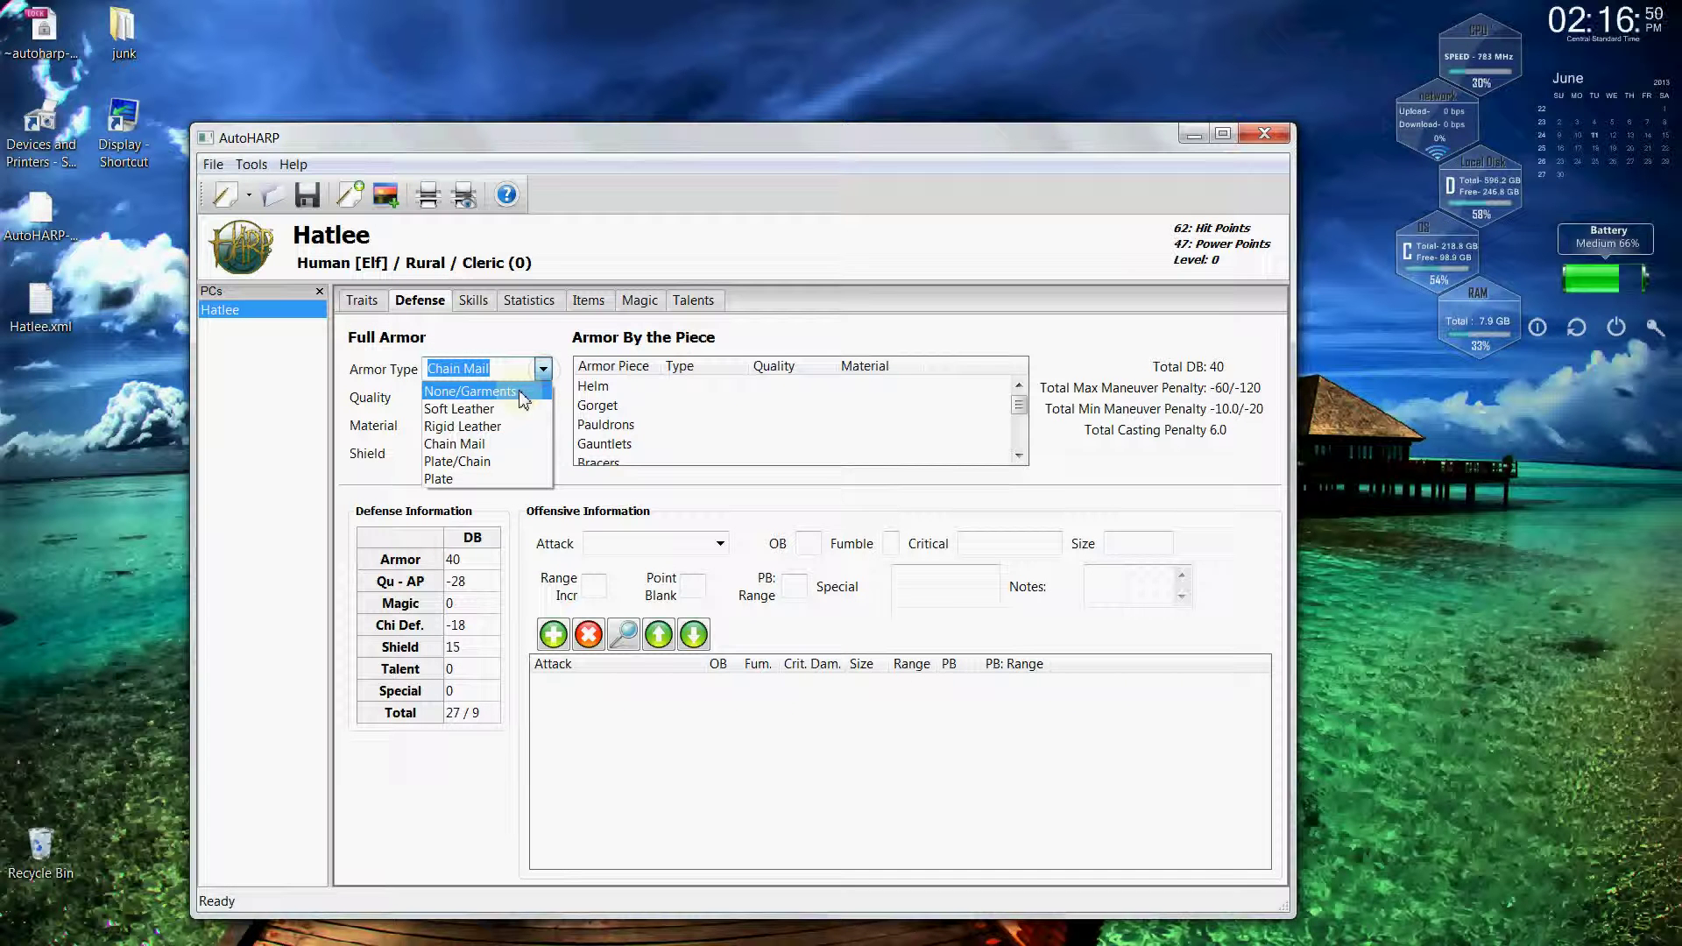
click(532, 392)
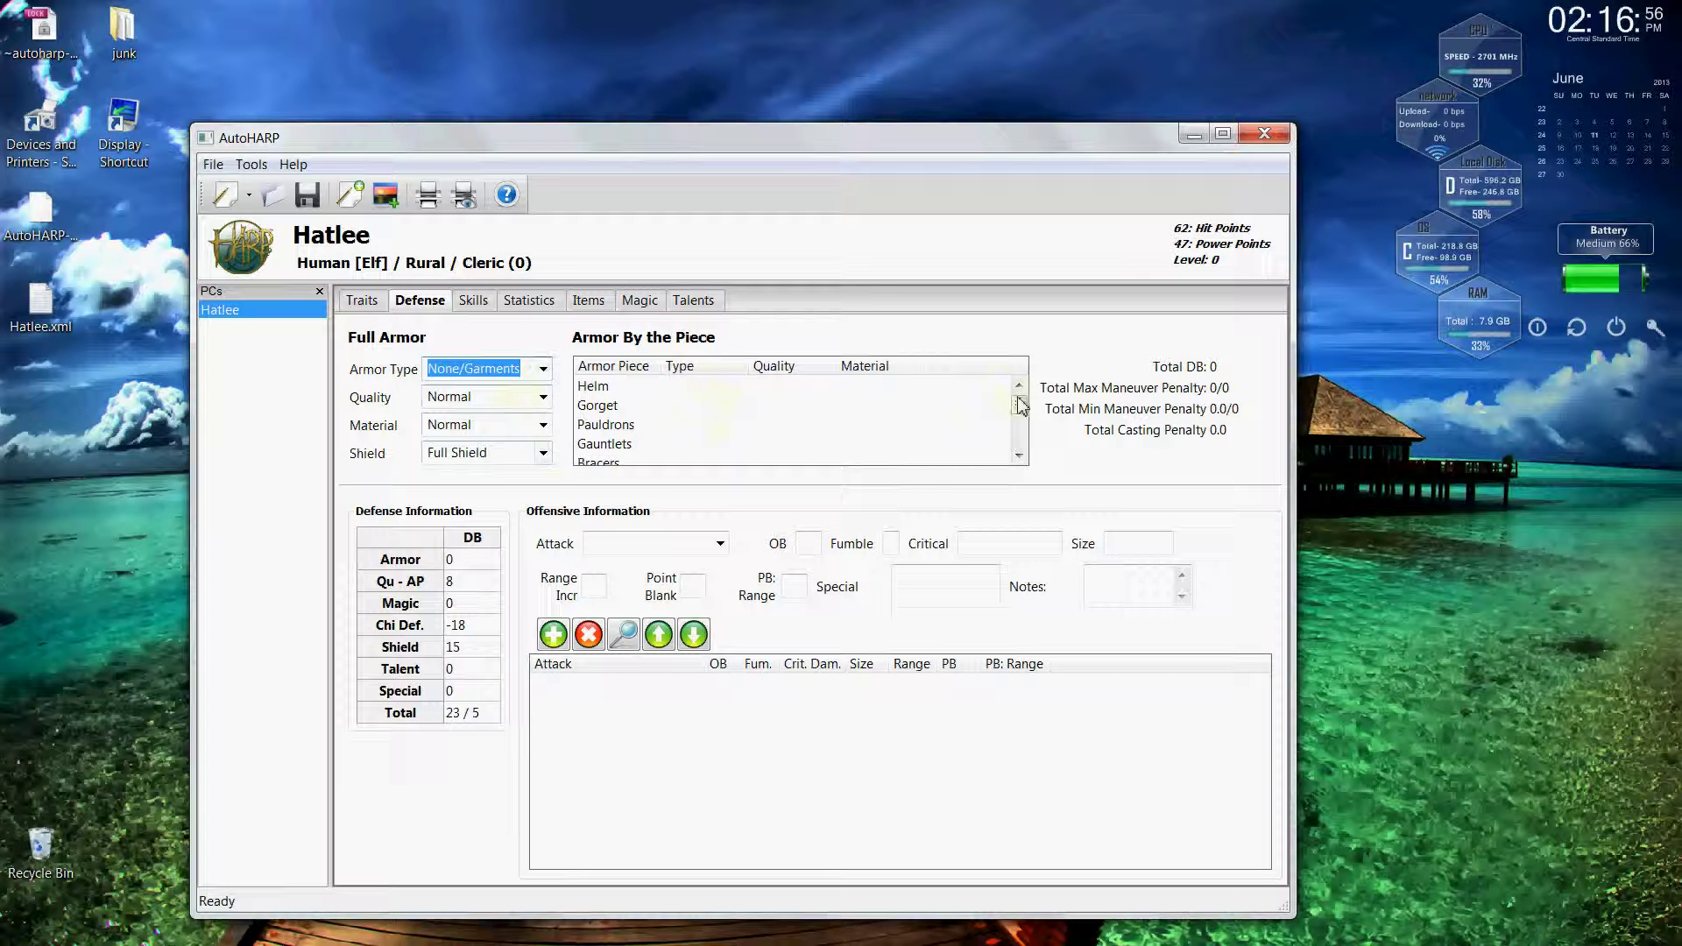
mouse_move(1023, 416)
mouse_down()
mouse_move(1022, 450)
mouse_move(1022, 408)
mouse_up()
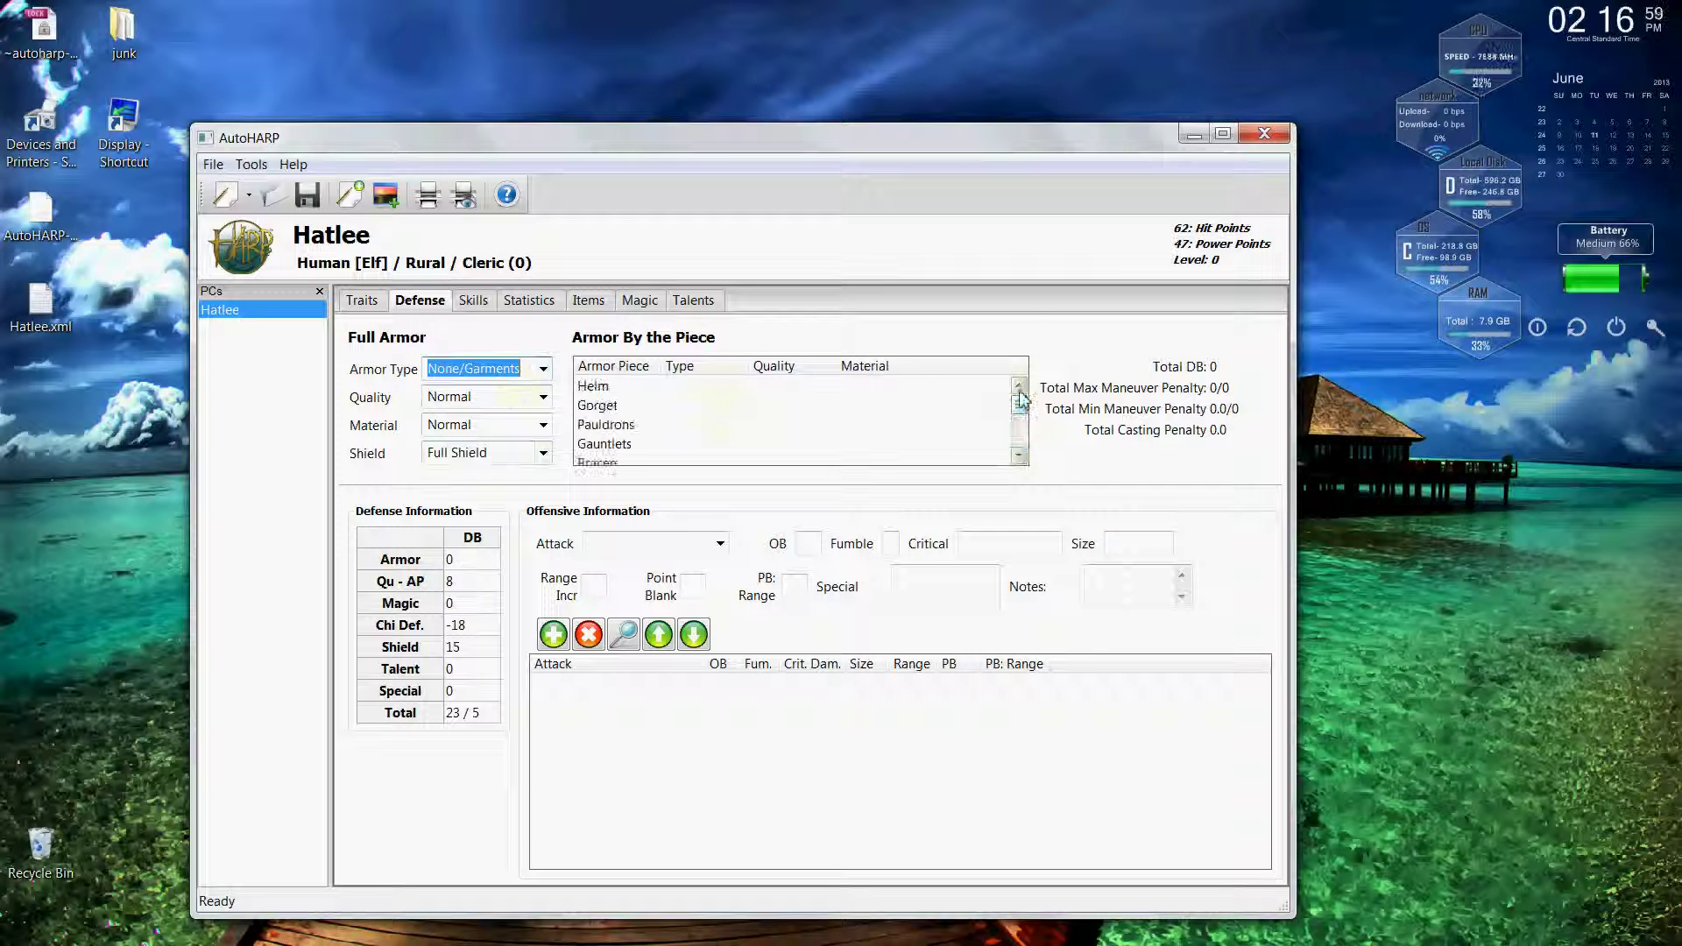
click(739, 390)
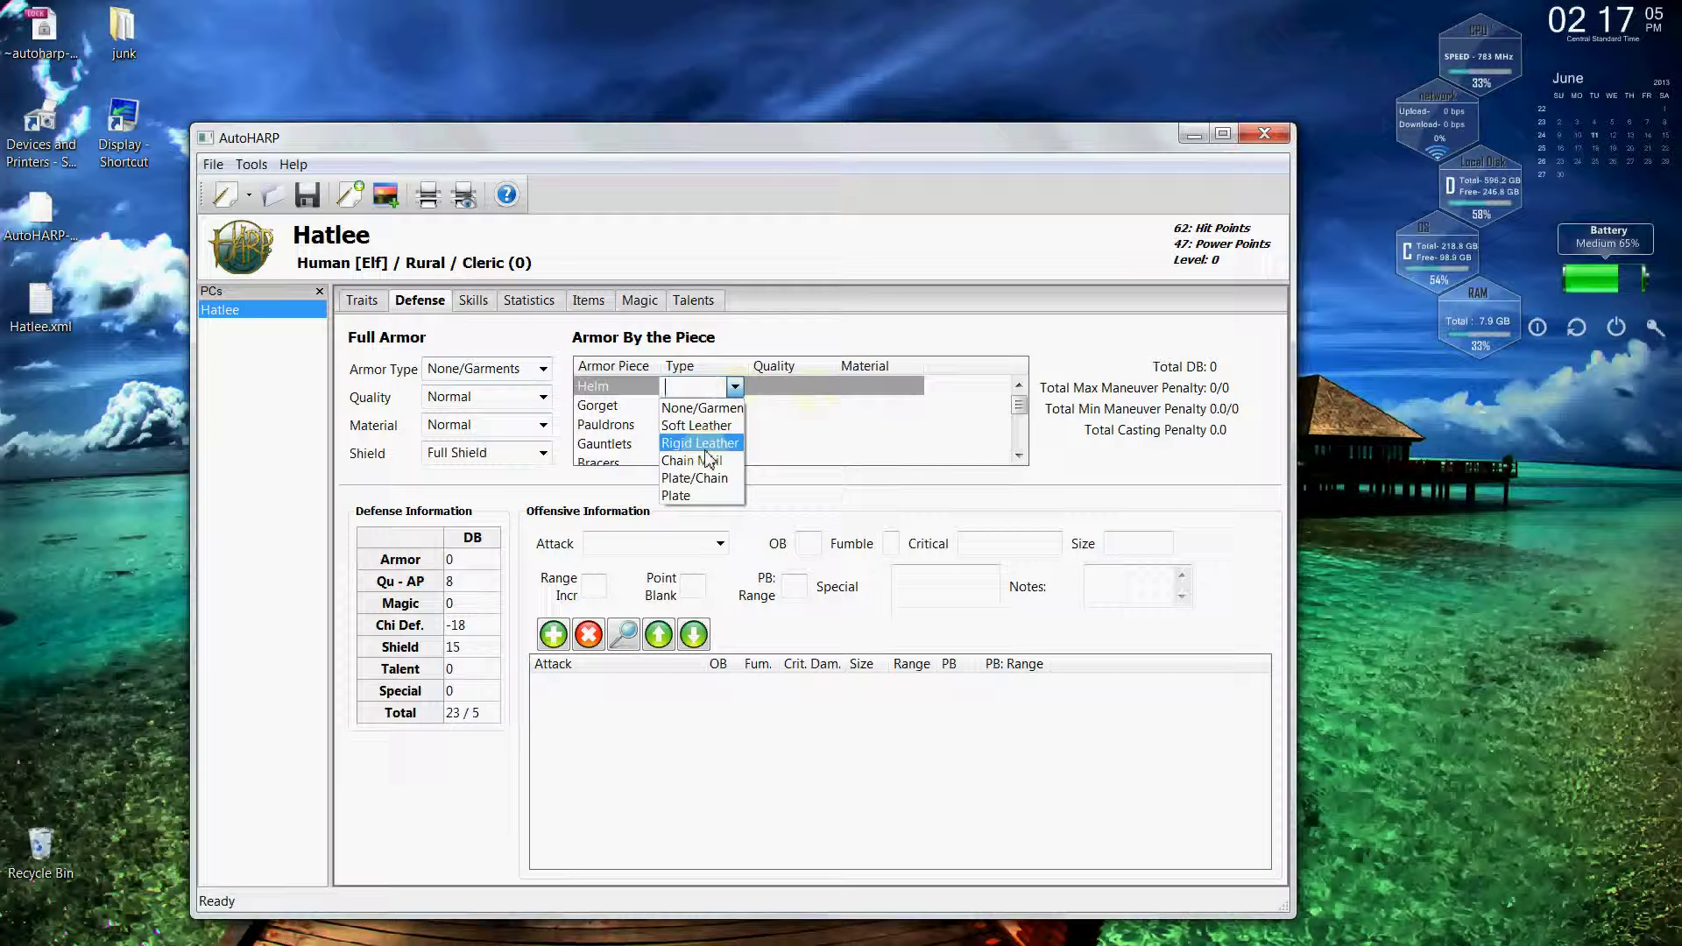
click(710, 460)
click(729, 408)
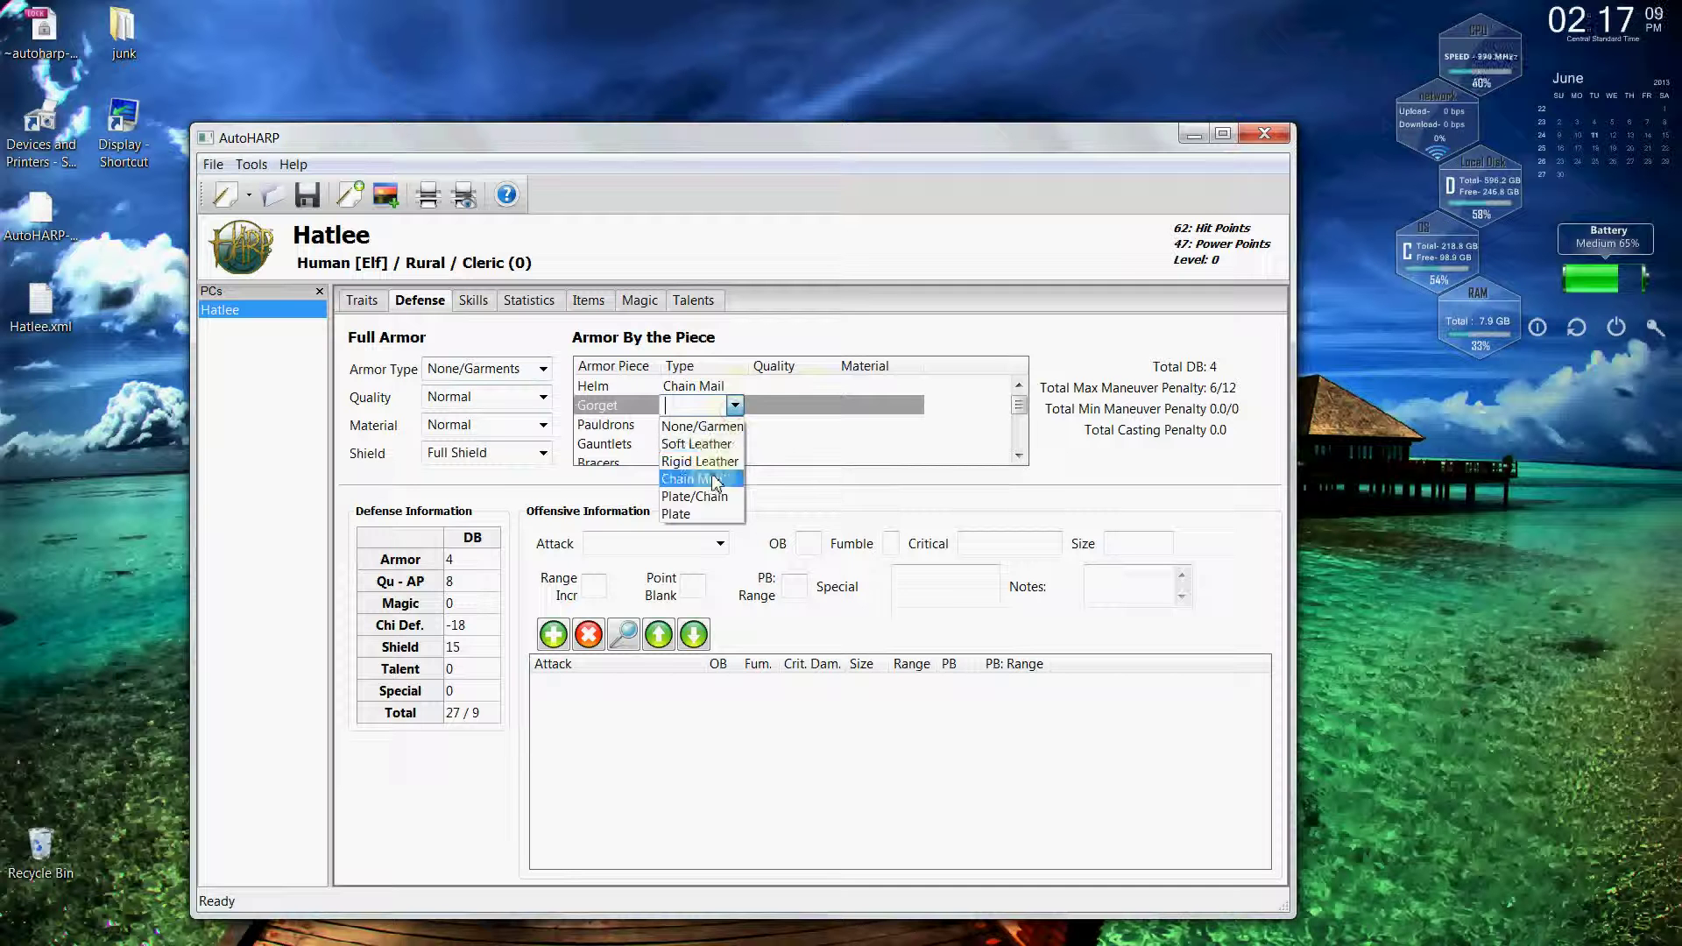
click(714, 477)
click(736, 430)
click(735, 426)
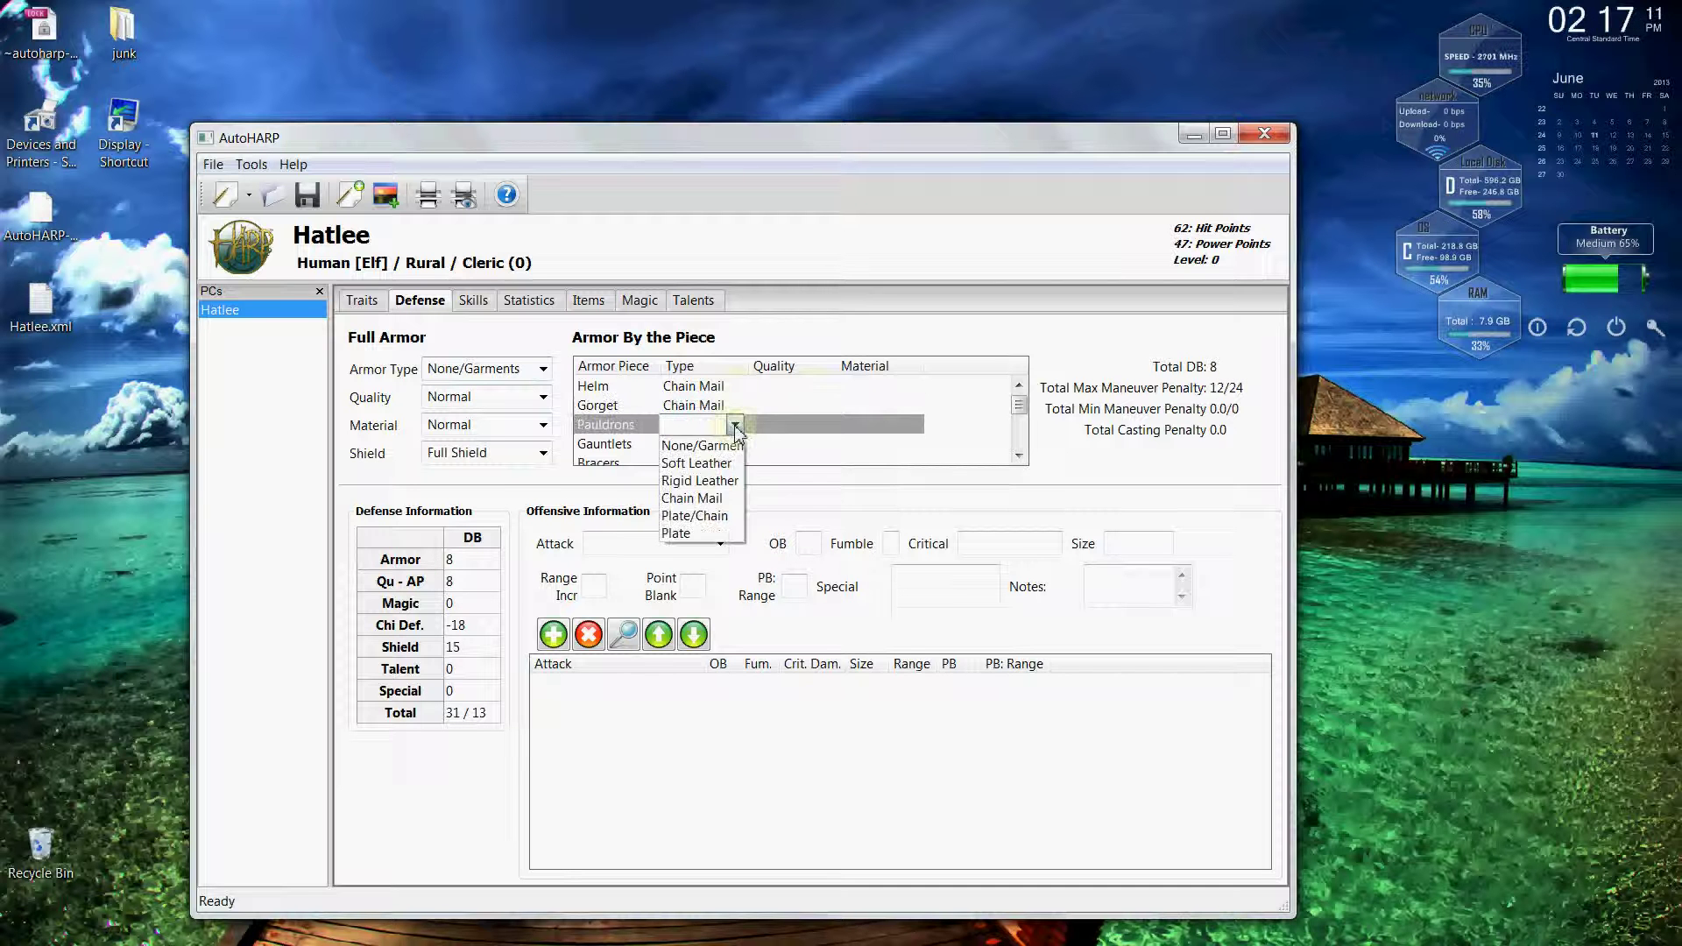
click(714, 499)
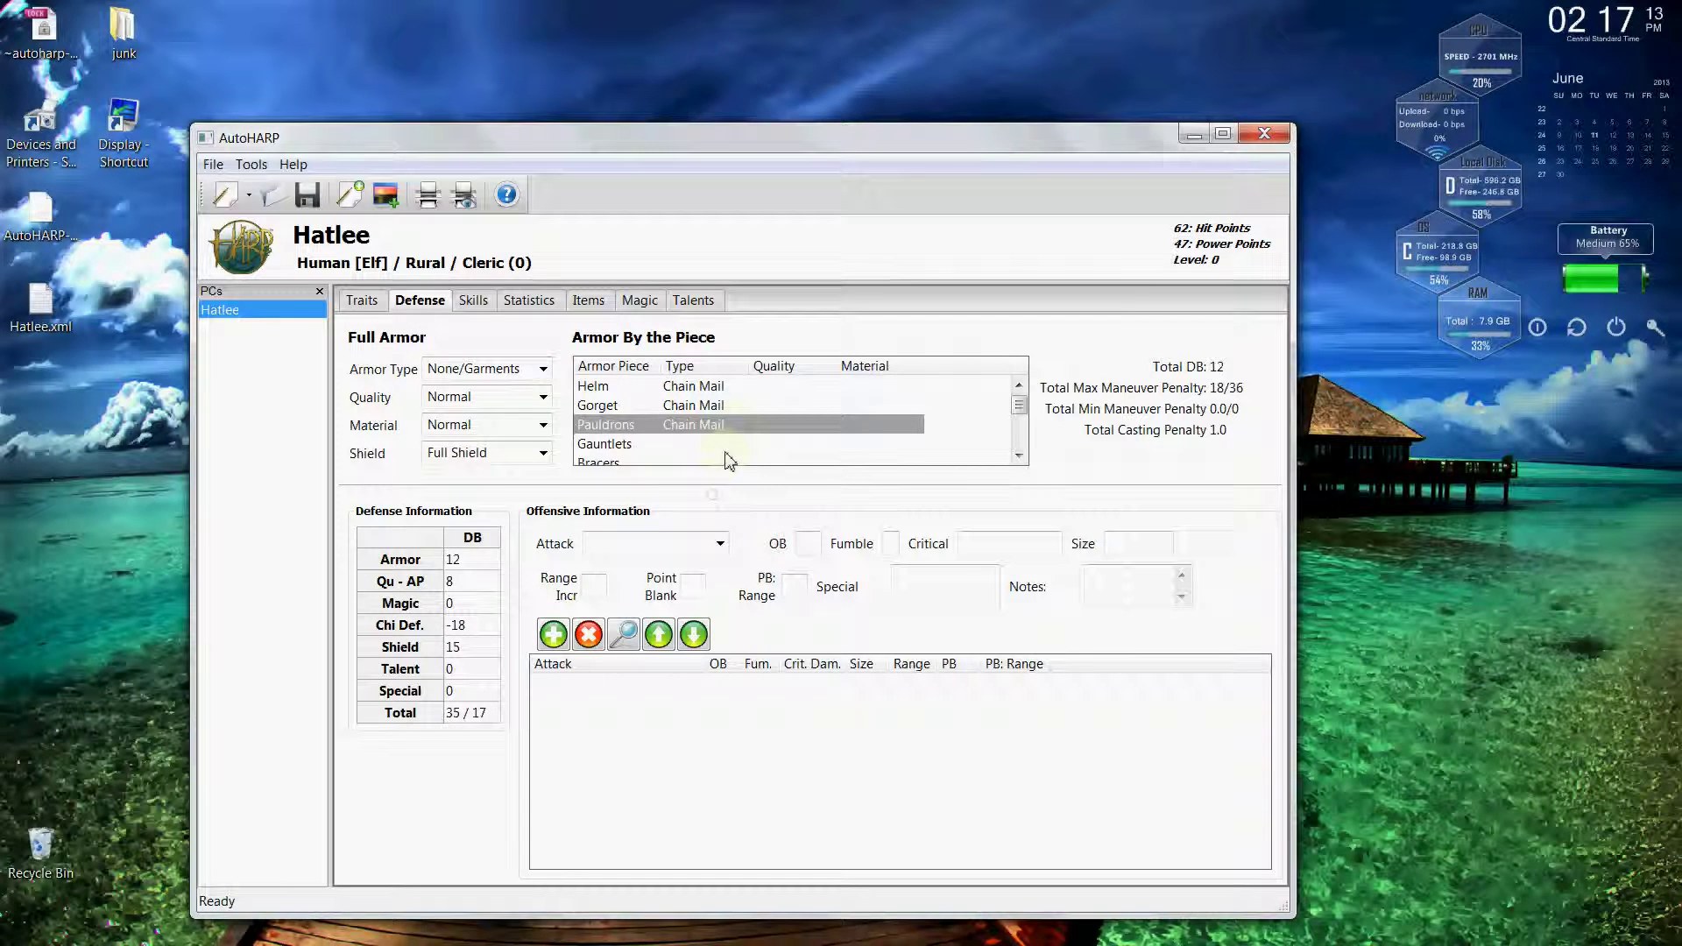
Make the gauntlets Plate/Chain.
click(738, 445)
click(736, 445)
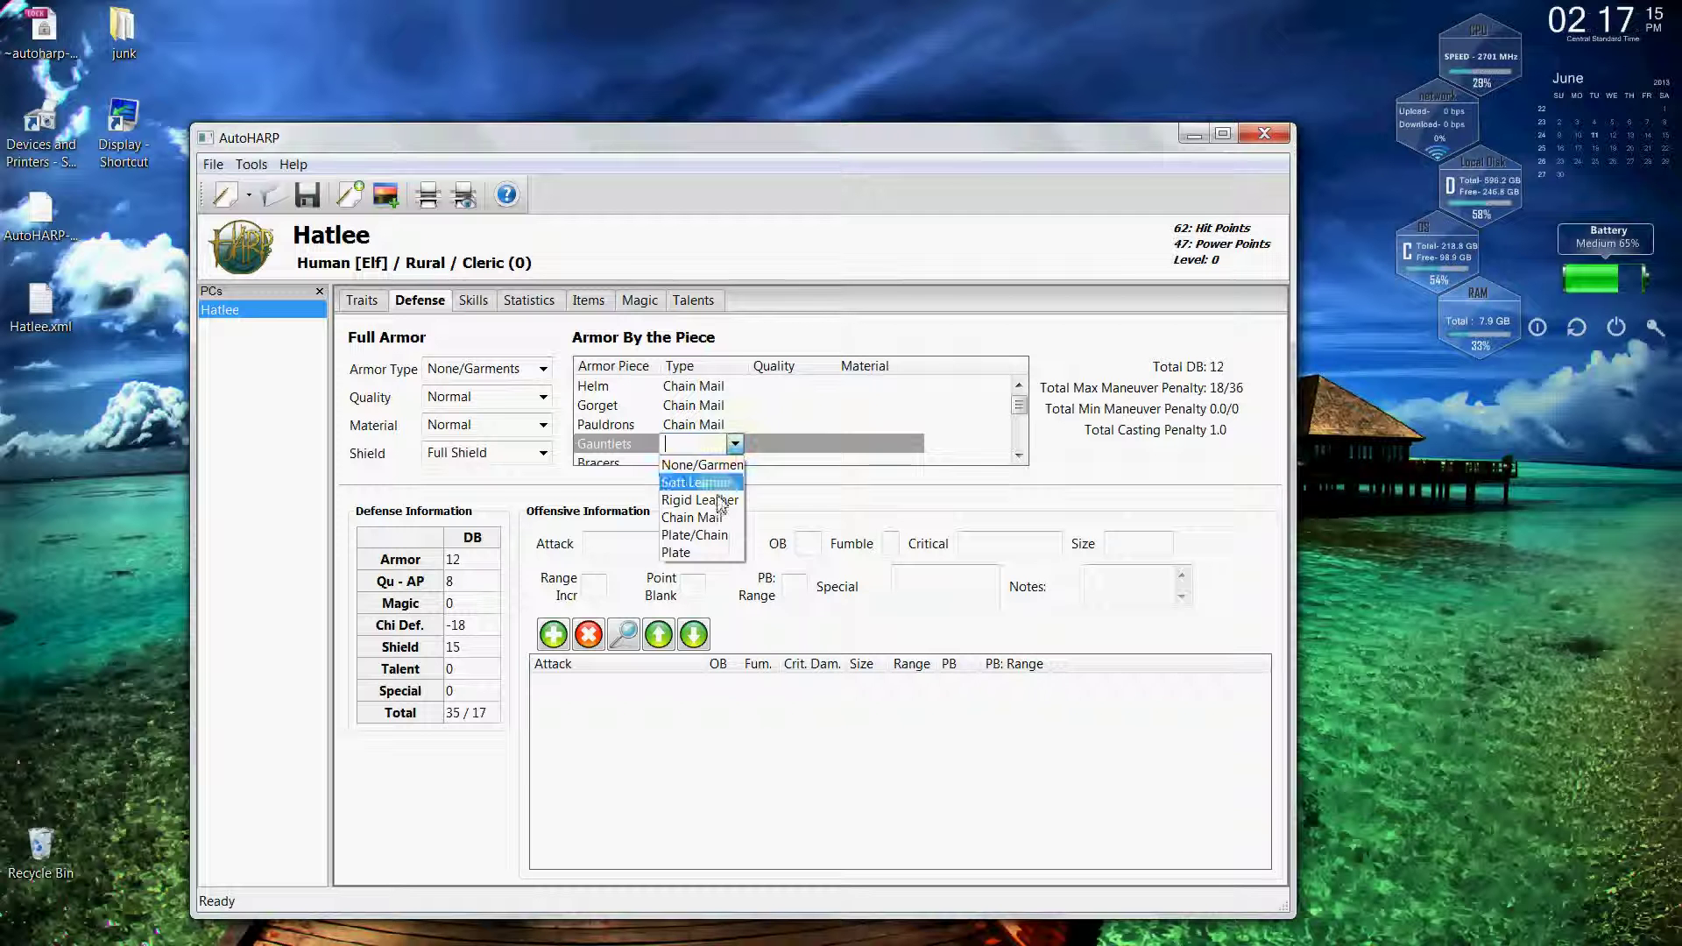
click(706, 553)
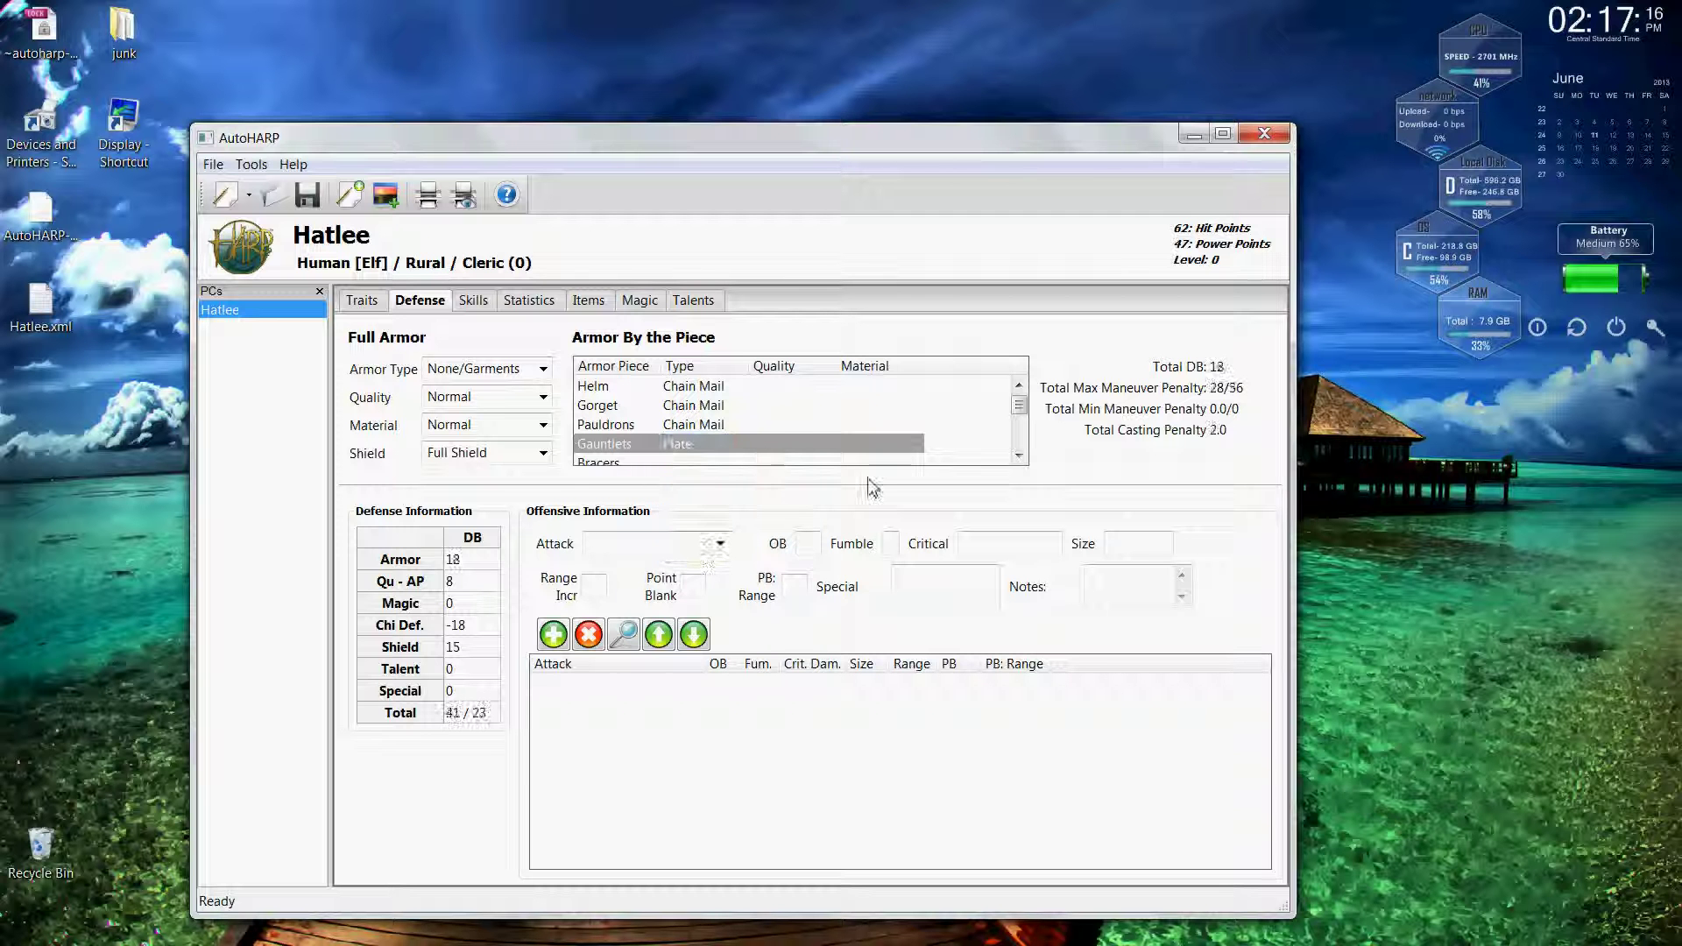
click(1019, 455)
click(1019, 455)
click(736, 409)
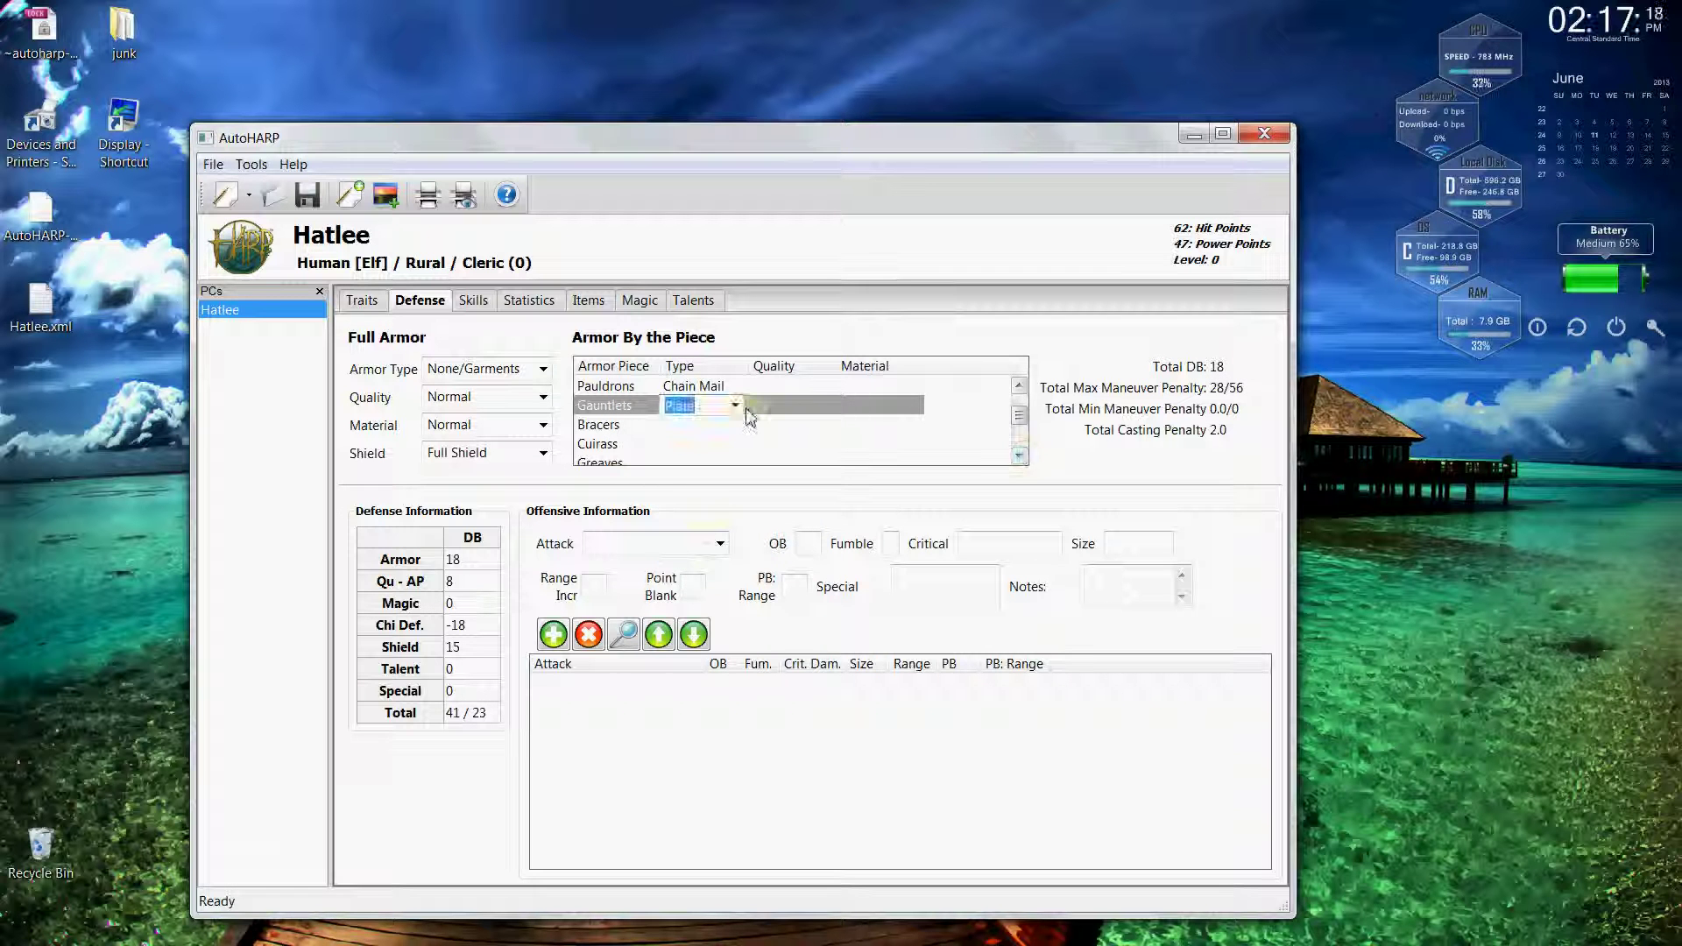
click(741, 409)
click(707, 498)
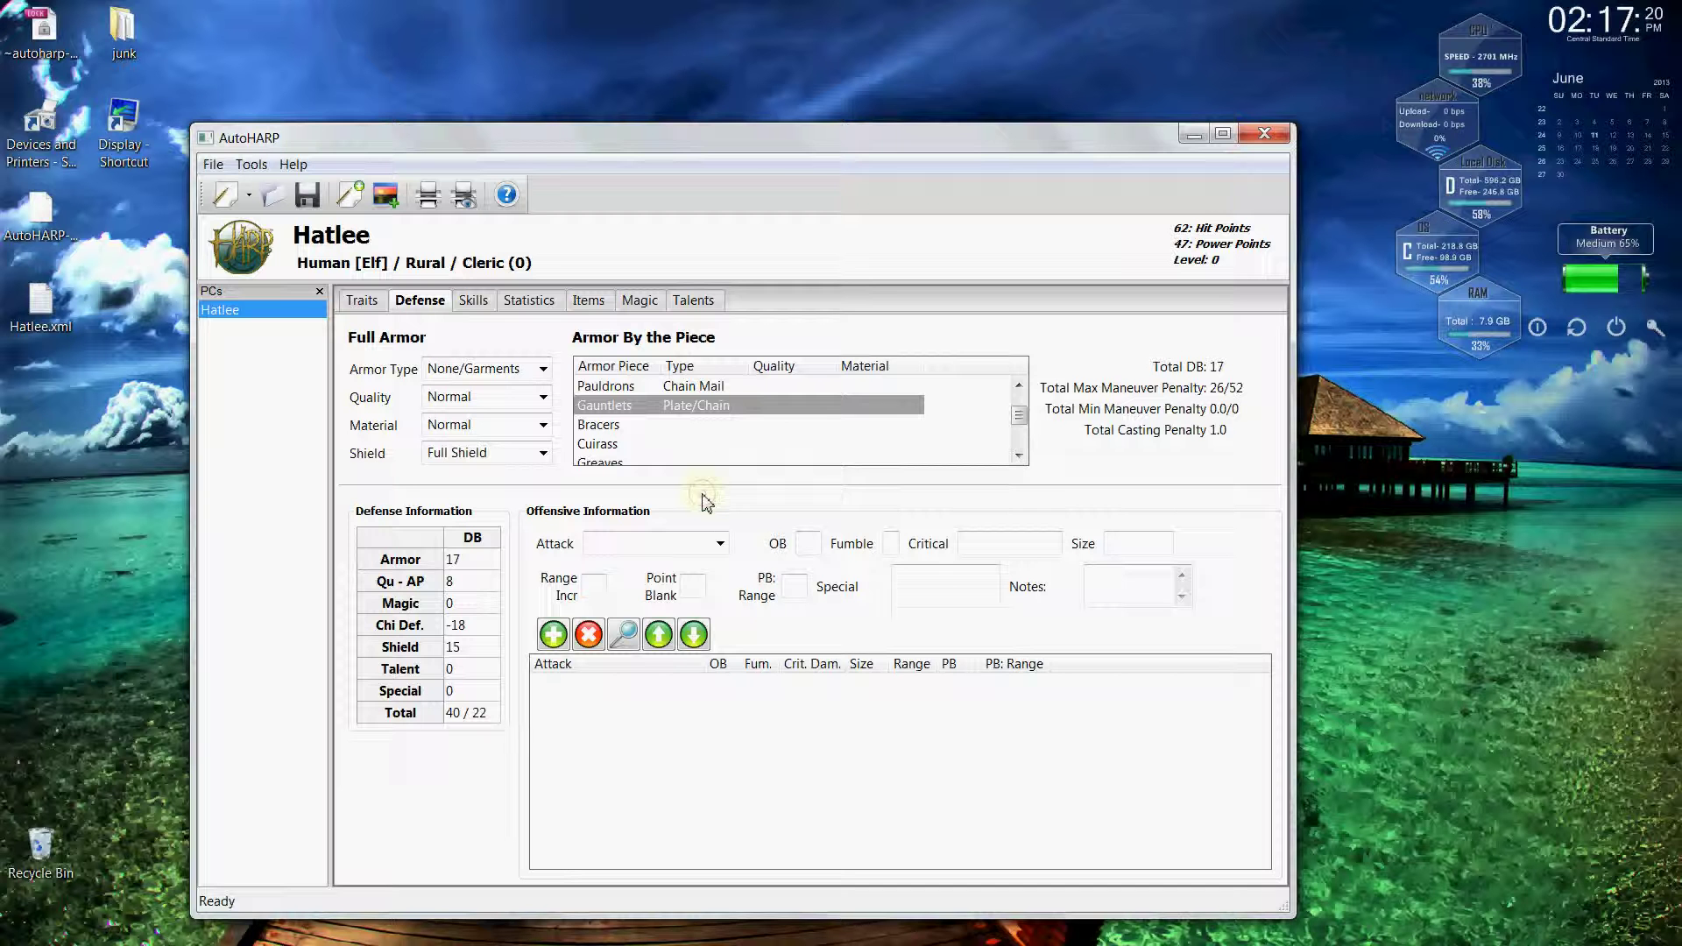
Make the bracers Plate, the cuirass Chain Mail and the greaves Plate.
click(736, 426)
click(741, 426)
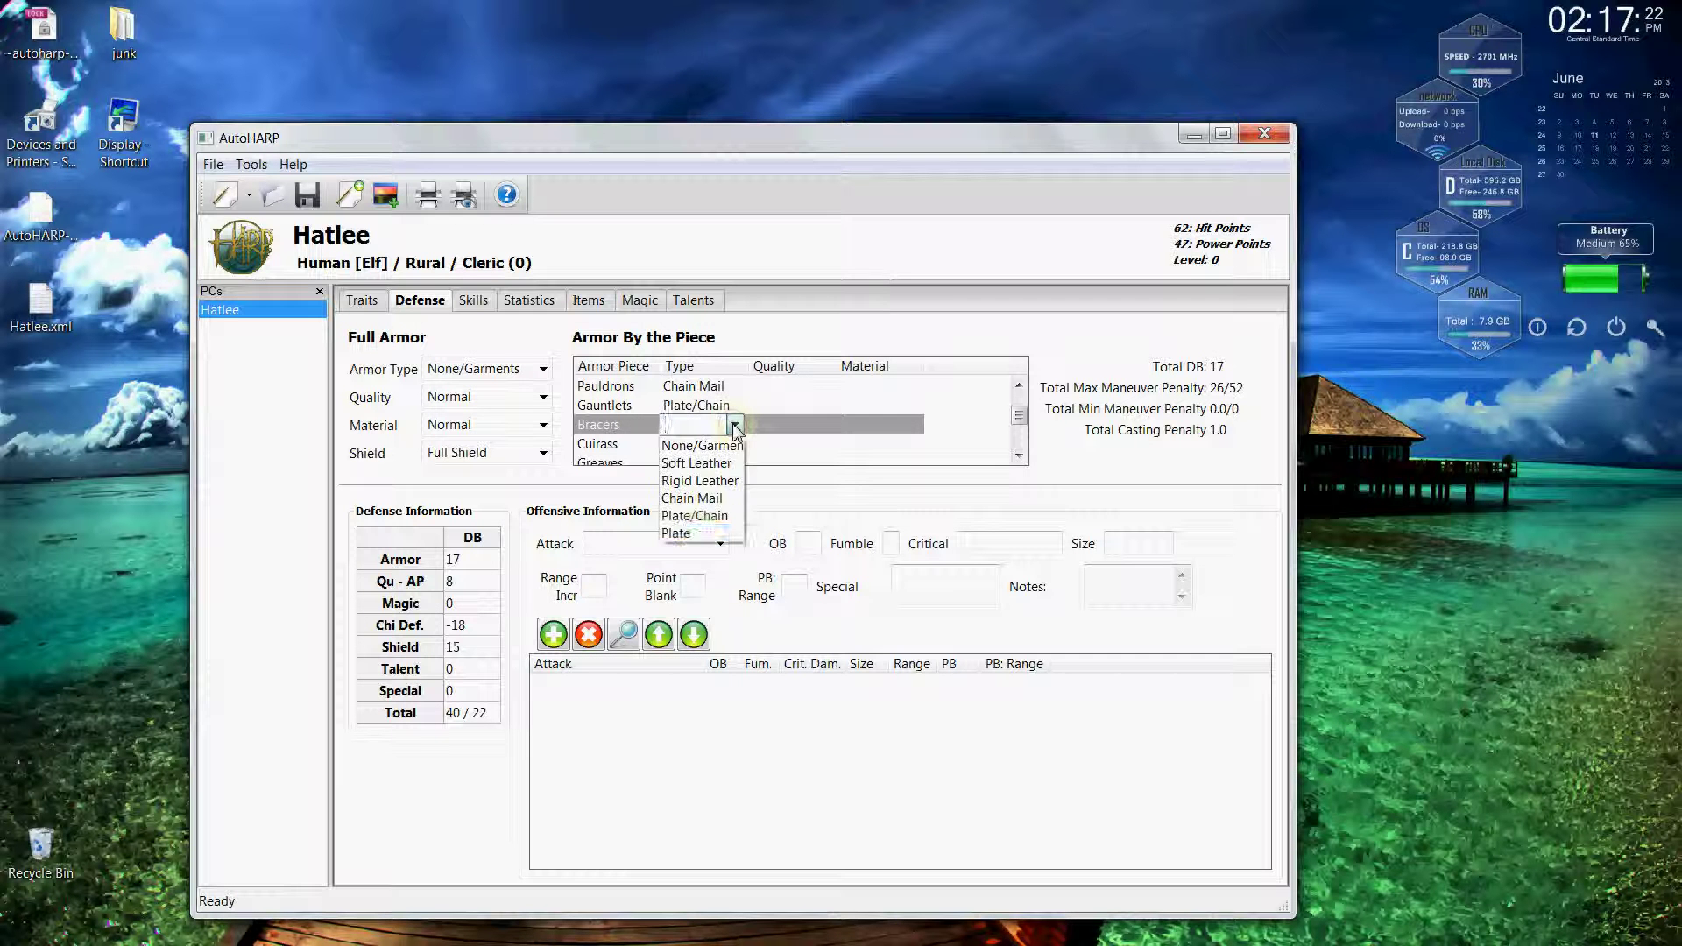
click(705, 531)
click(736, 444)
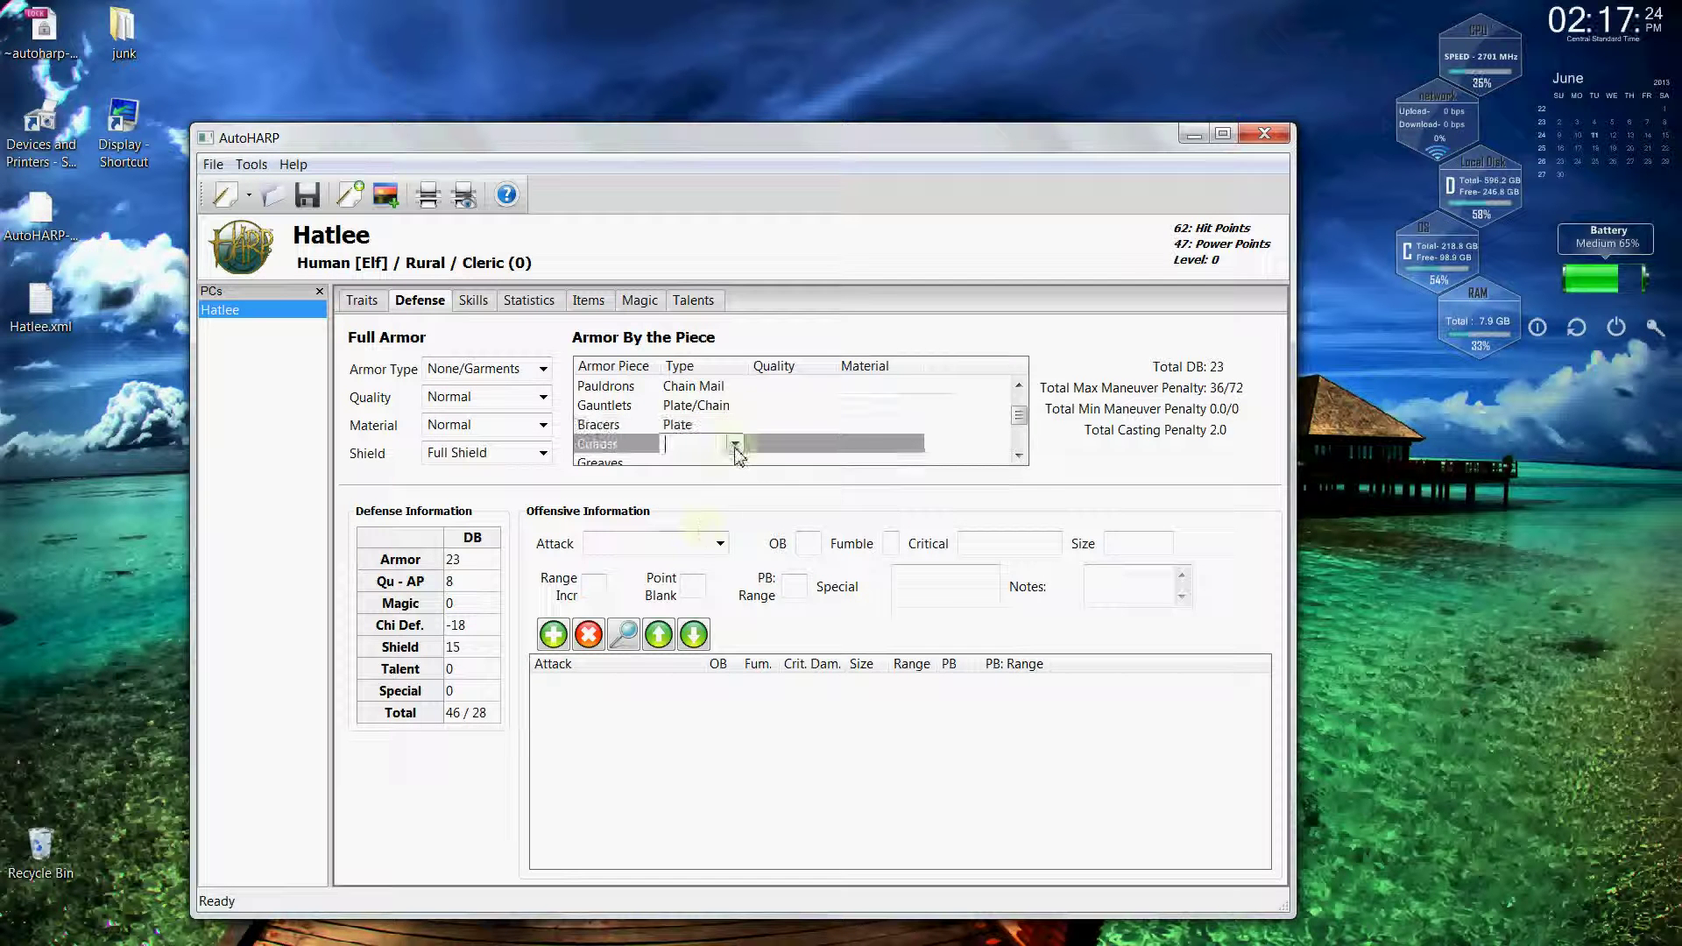
click(737, 445)
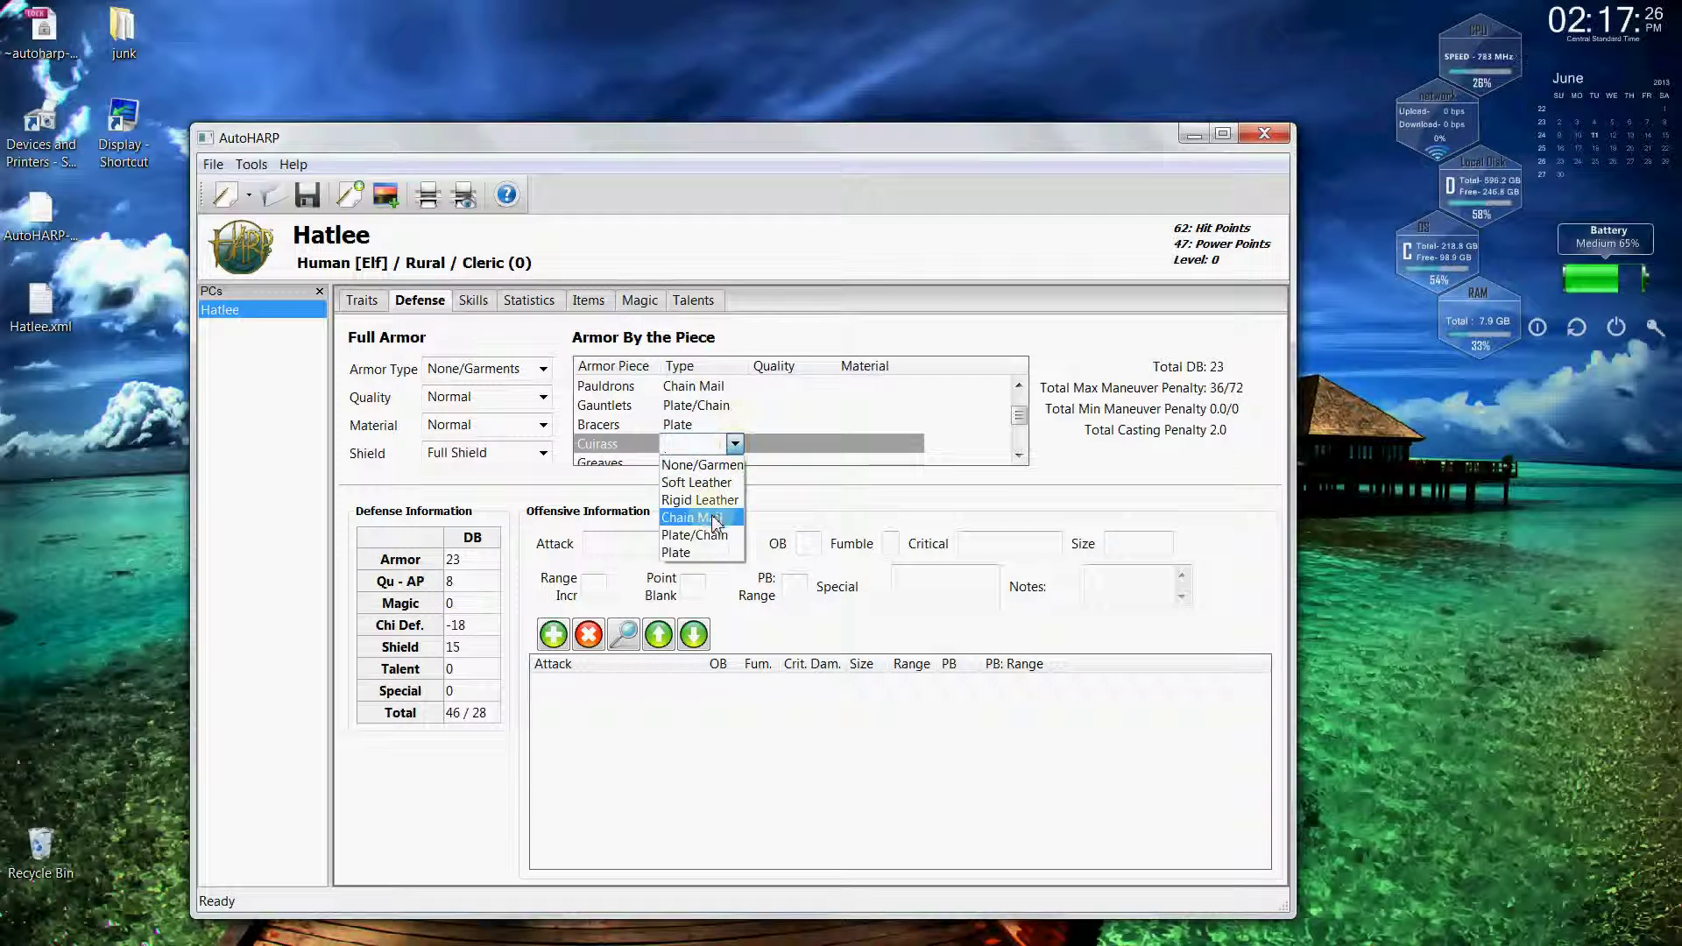
click(711, 518)
click(734, 465)
click(734, 465)
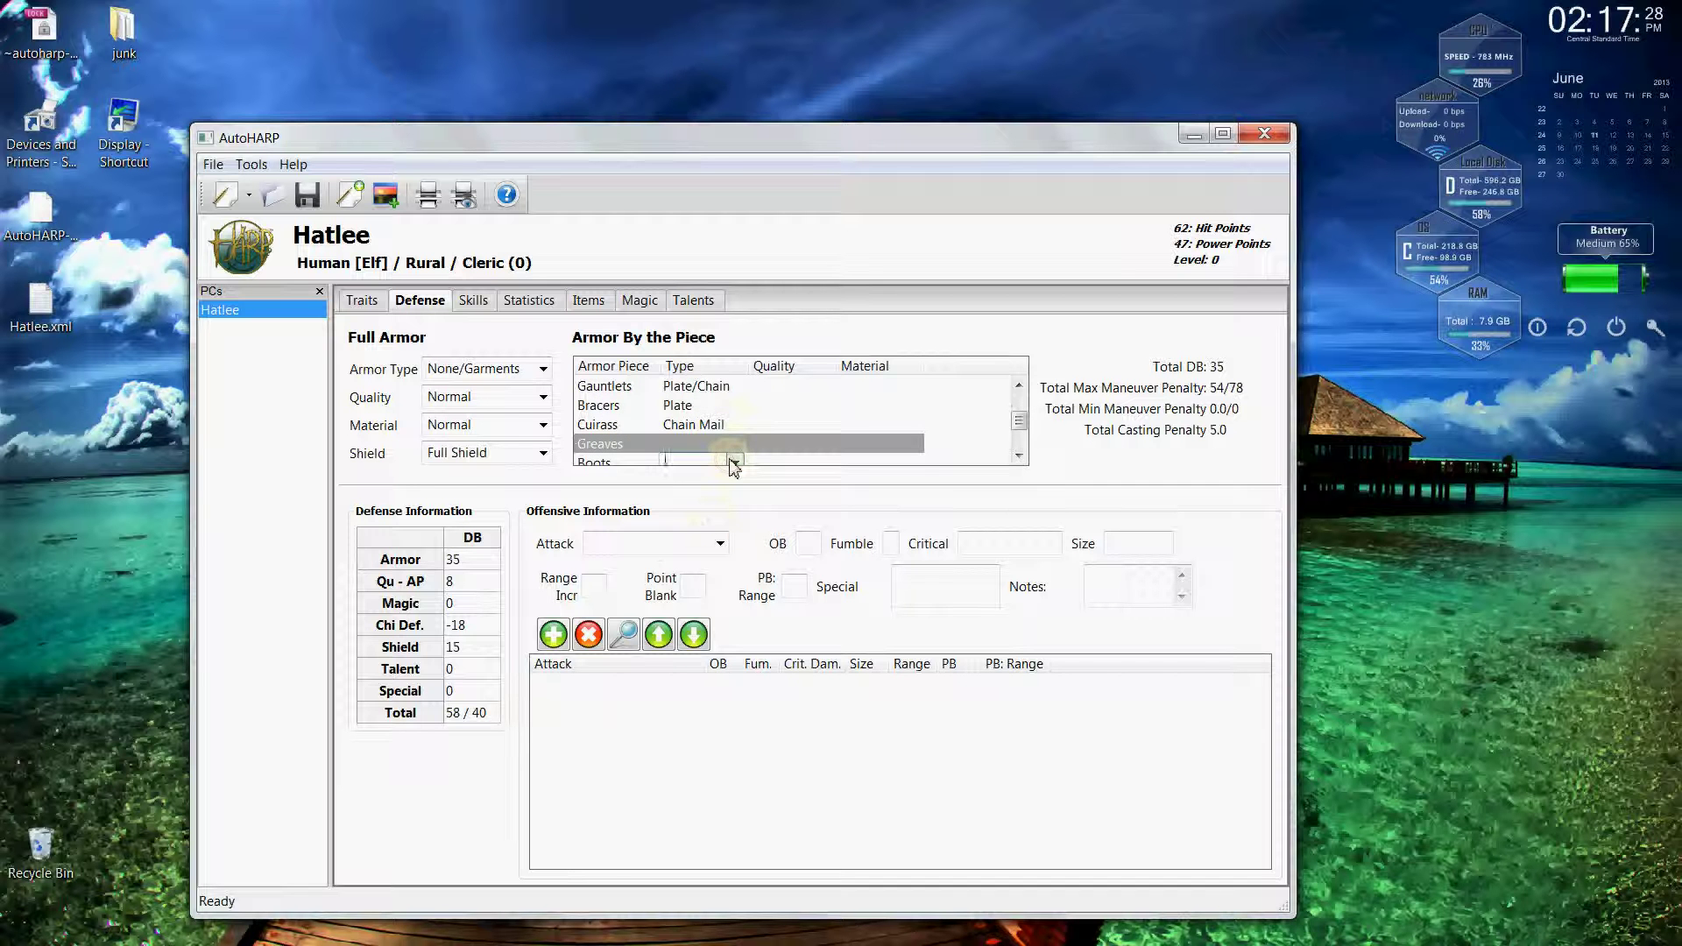
click(734, 445)
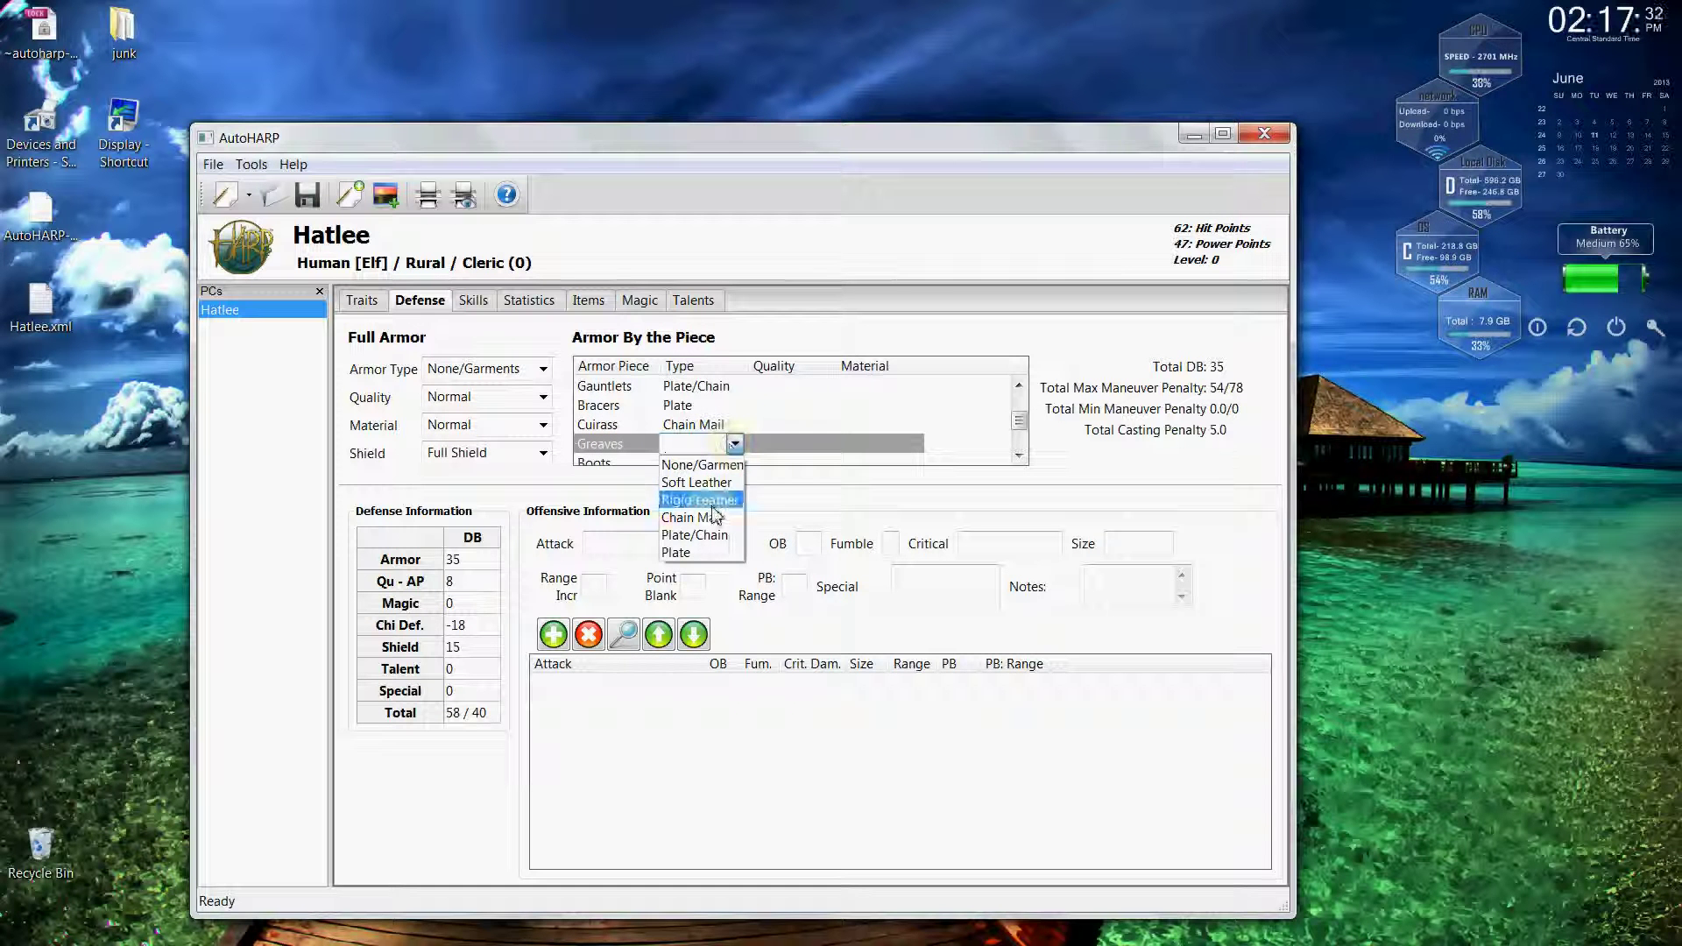
click(701, 553)
Make the boots Rigid Leather and the shirt Chain Mail.
scroll(1027, 447, down, 1)
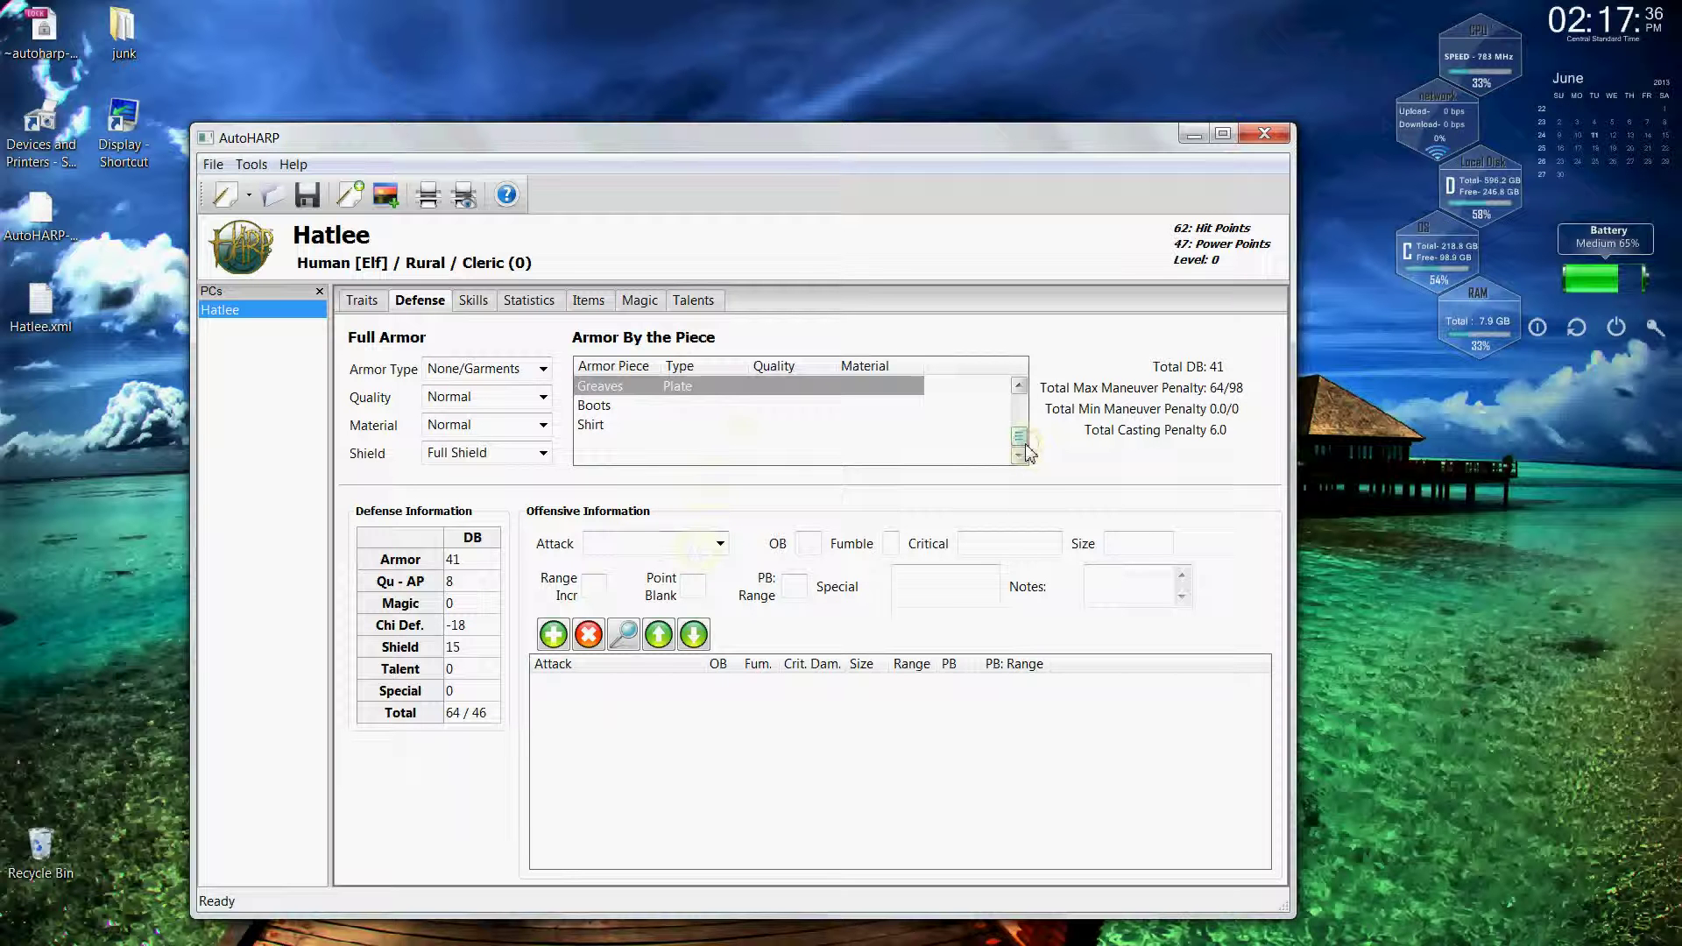
click(724, 405)
click(734, 405)
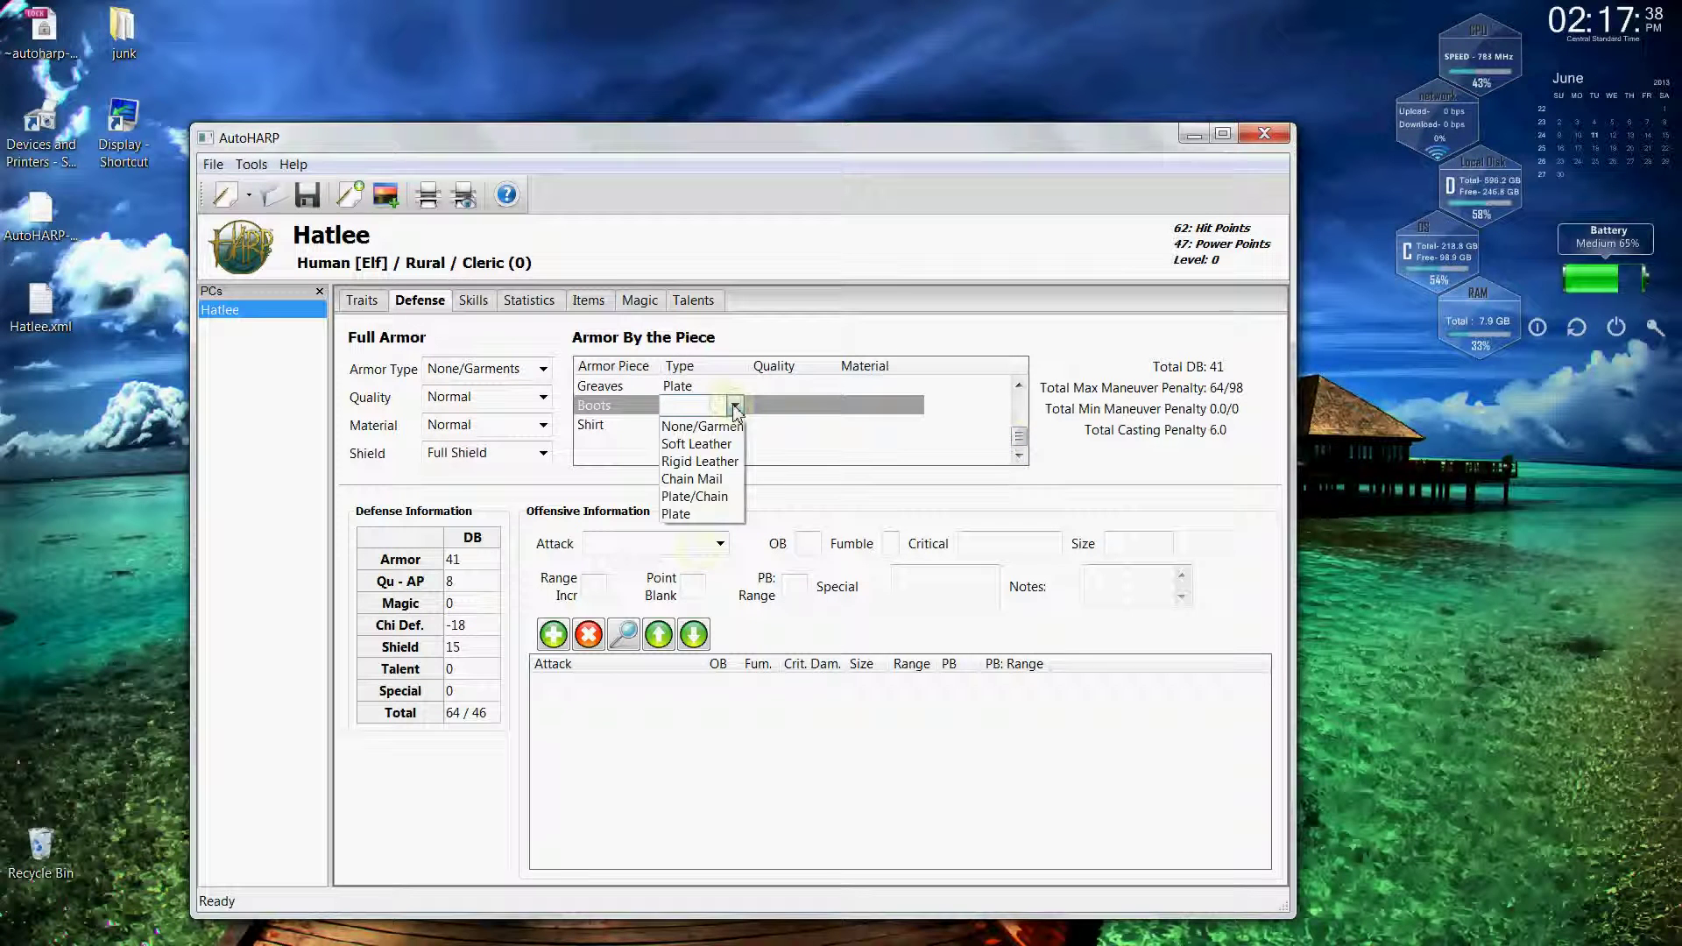
click(706, 461)
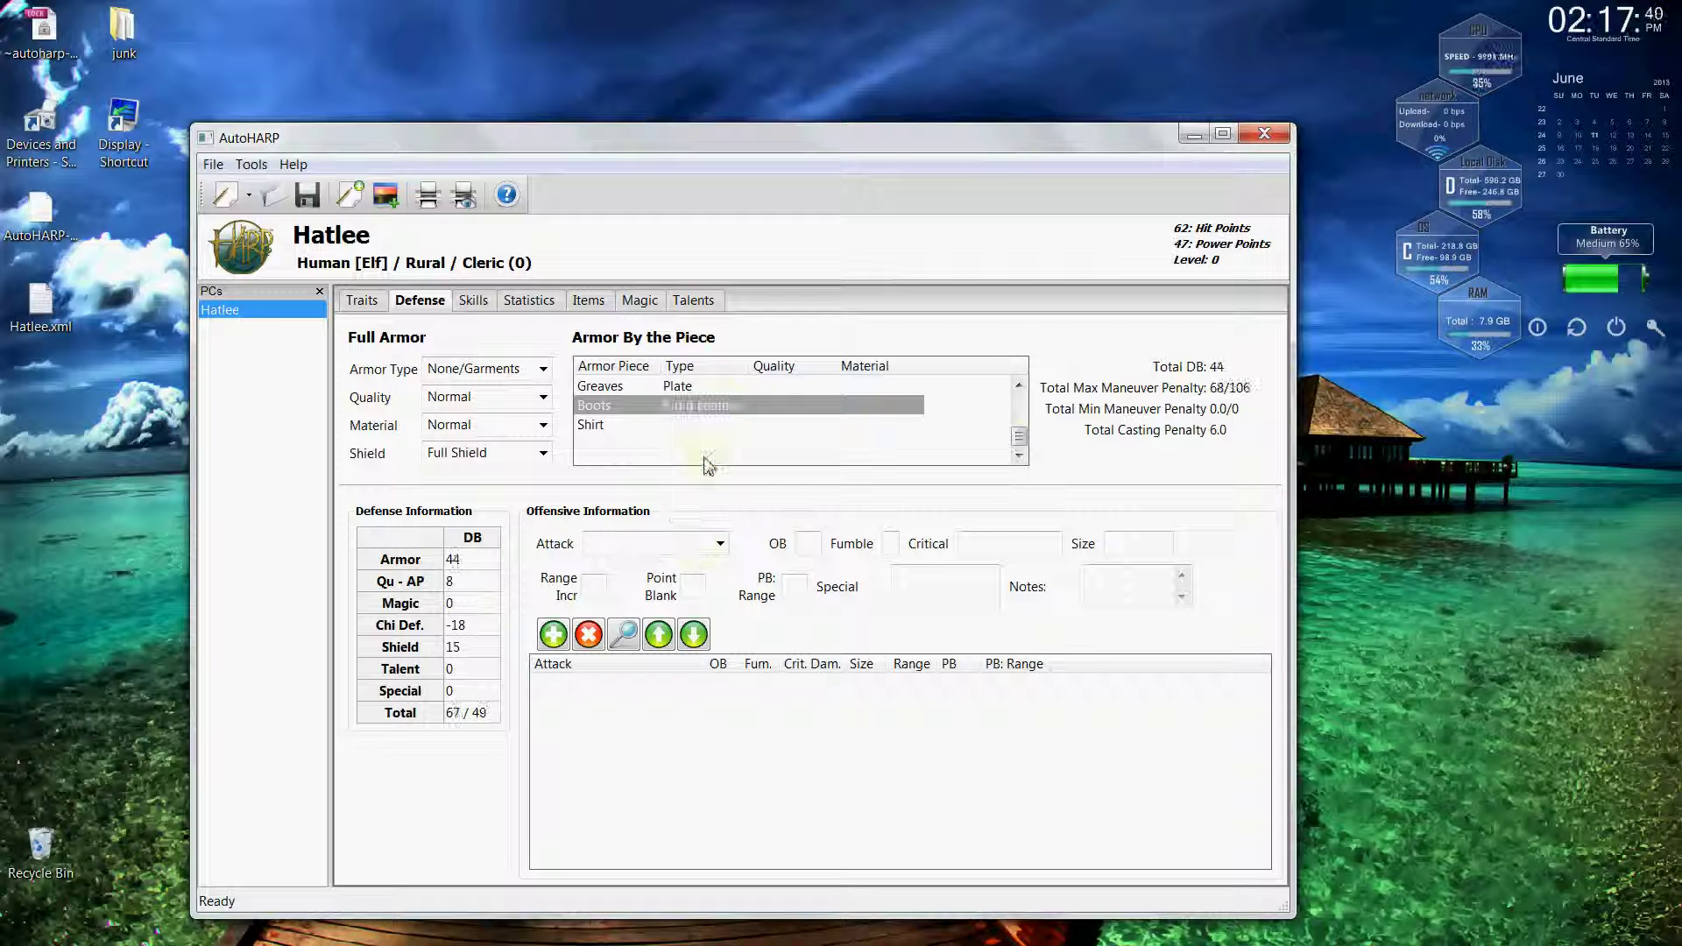
click(733, 425)
click(733, 425)
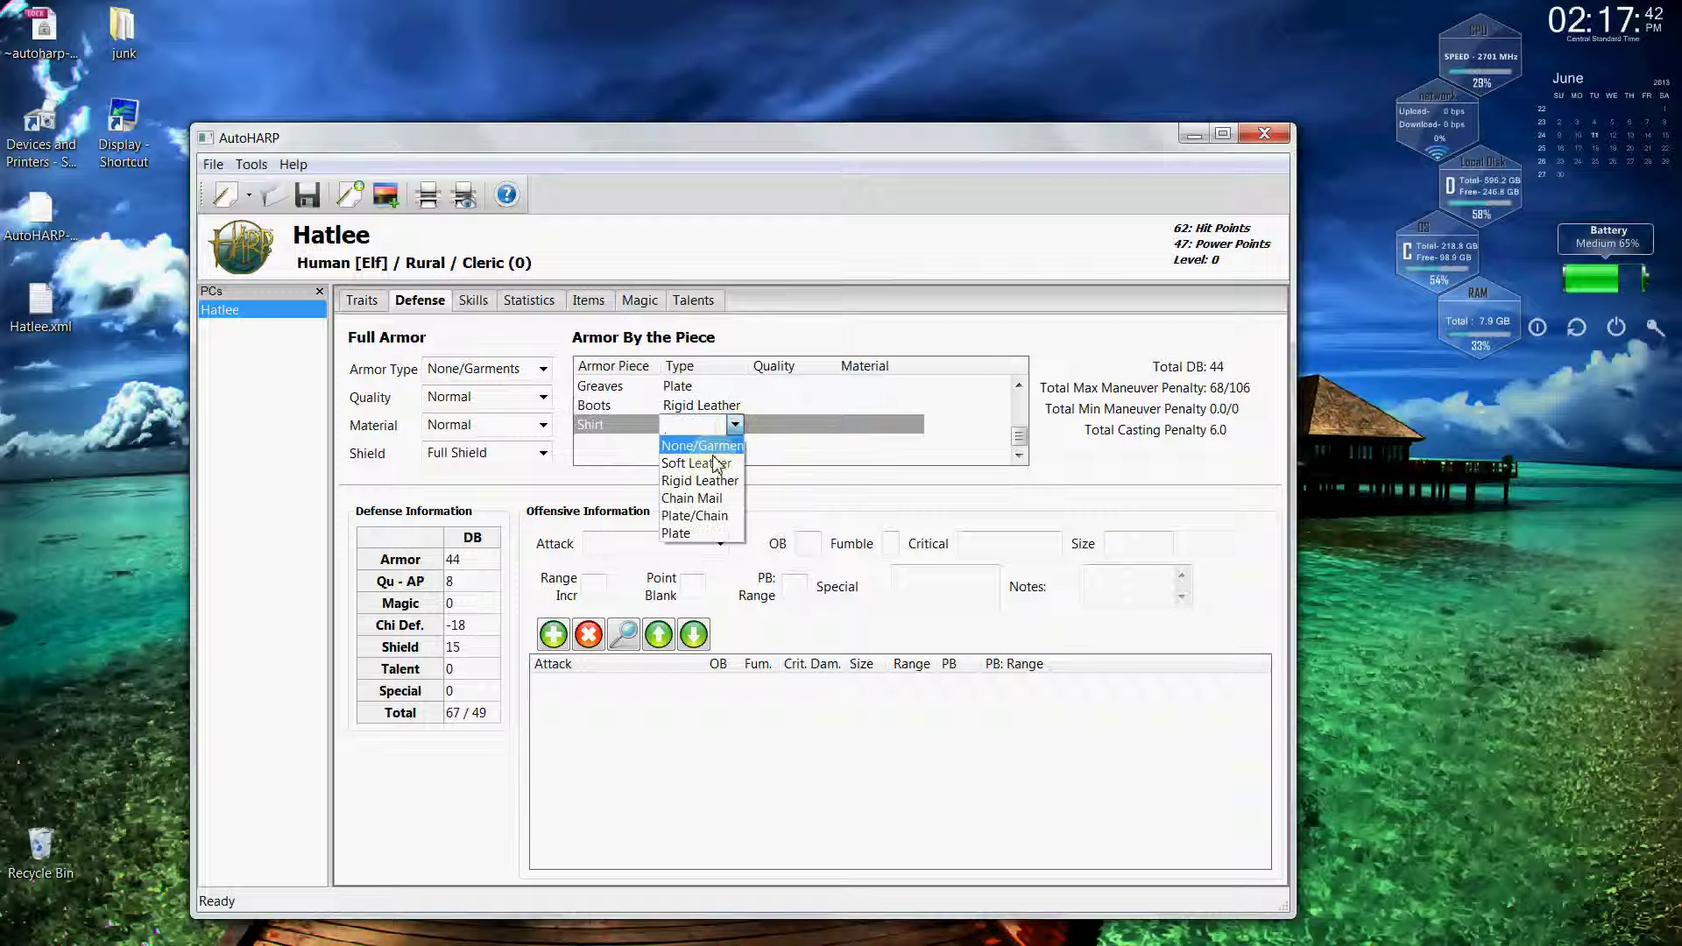
click(706, 503)
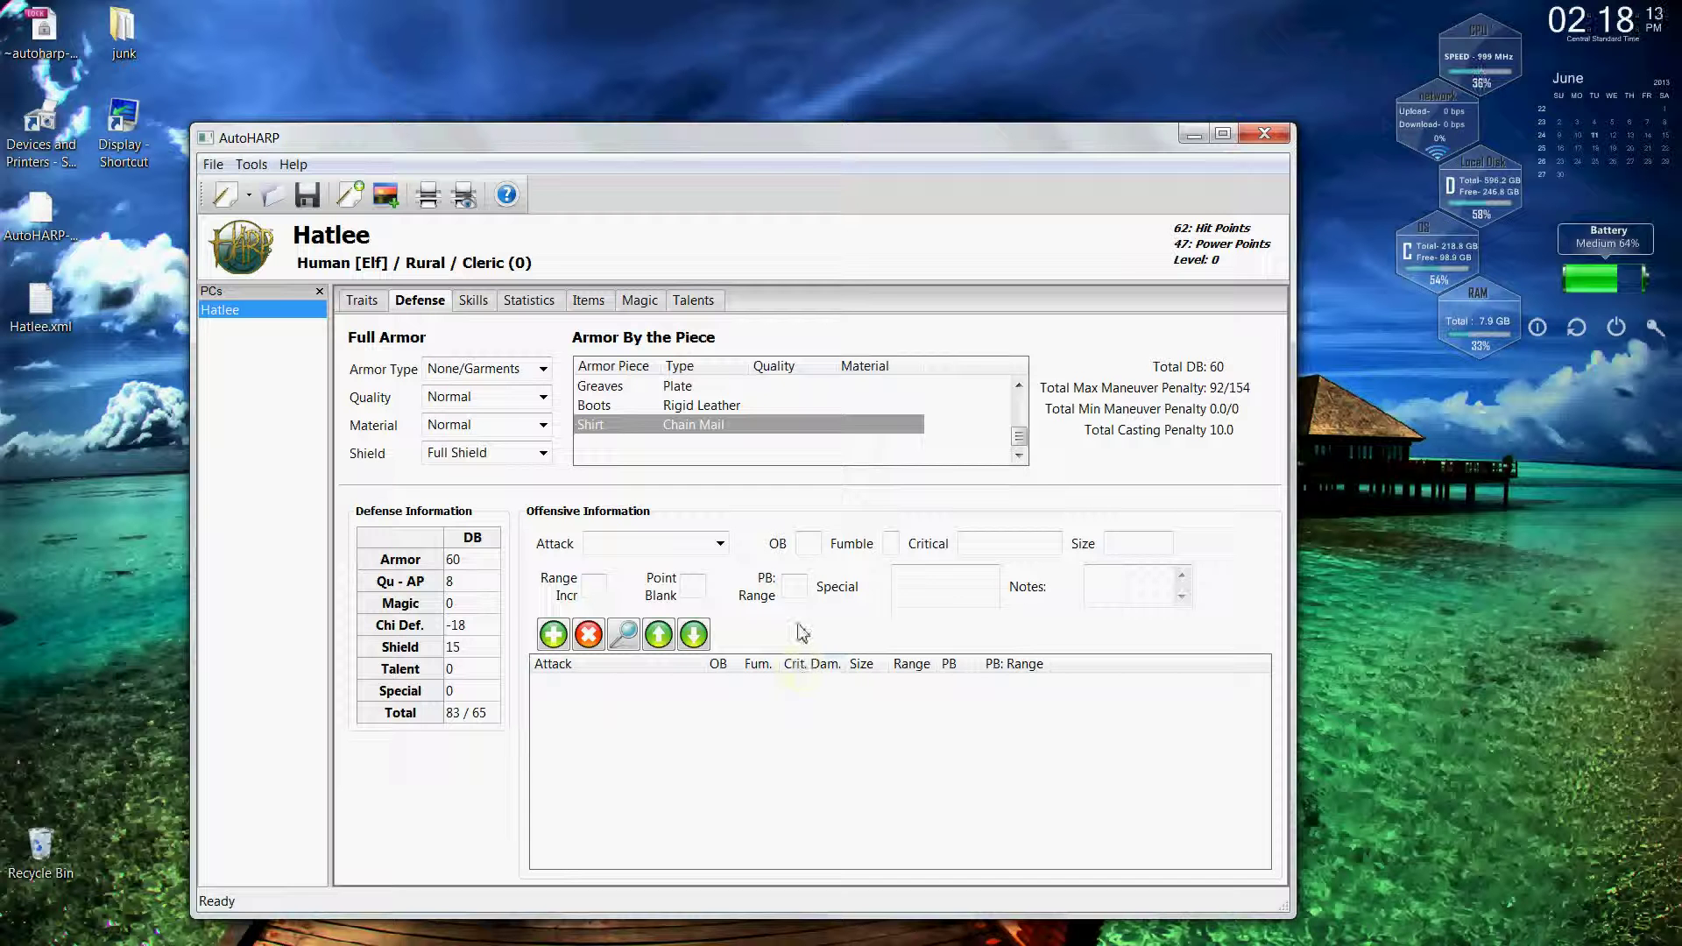
Glance at the Attack weapon list, view the Bonus Skill Ranks talent, then show Skills.
click(719, 544)
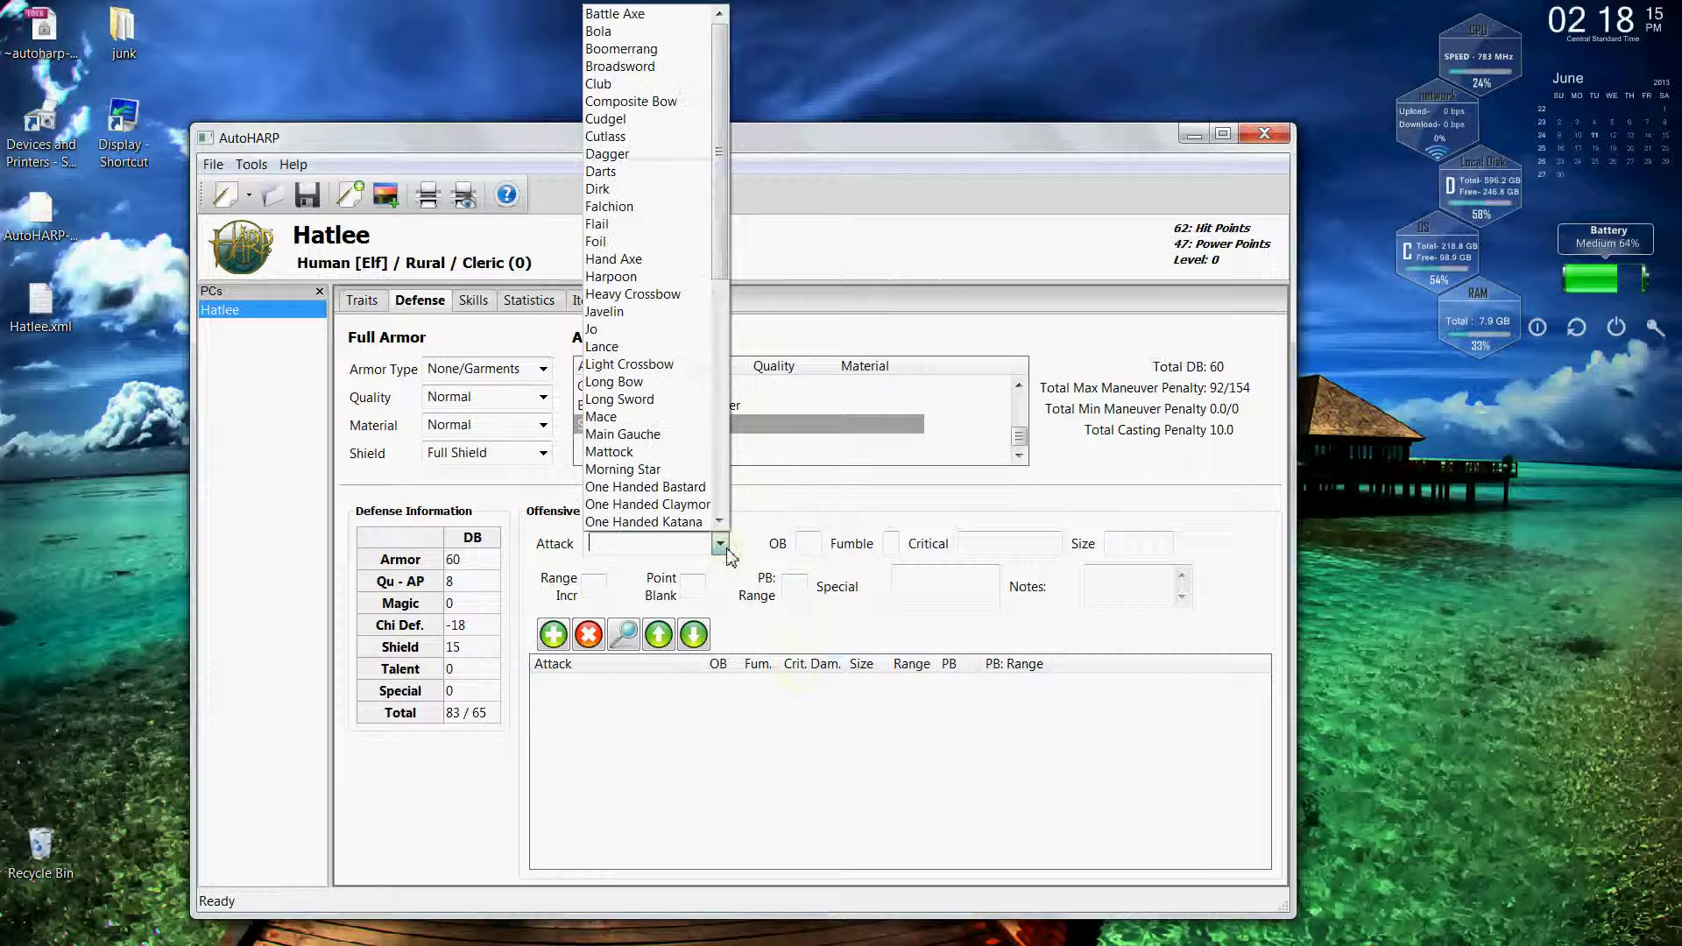
click(759, 270)
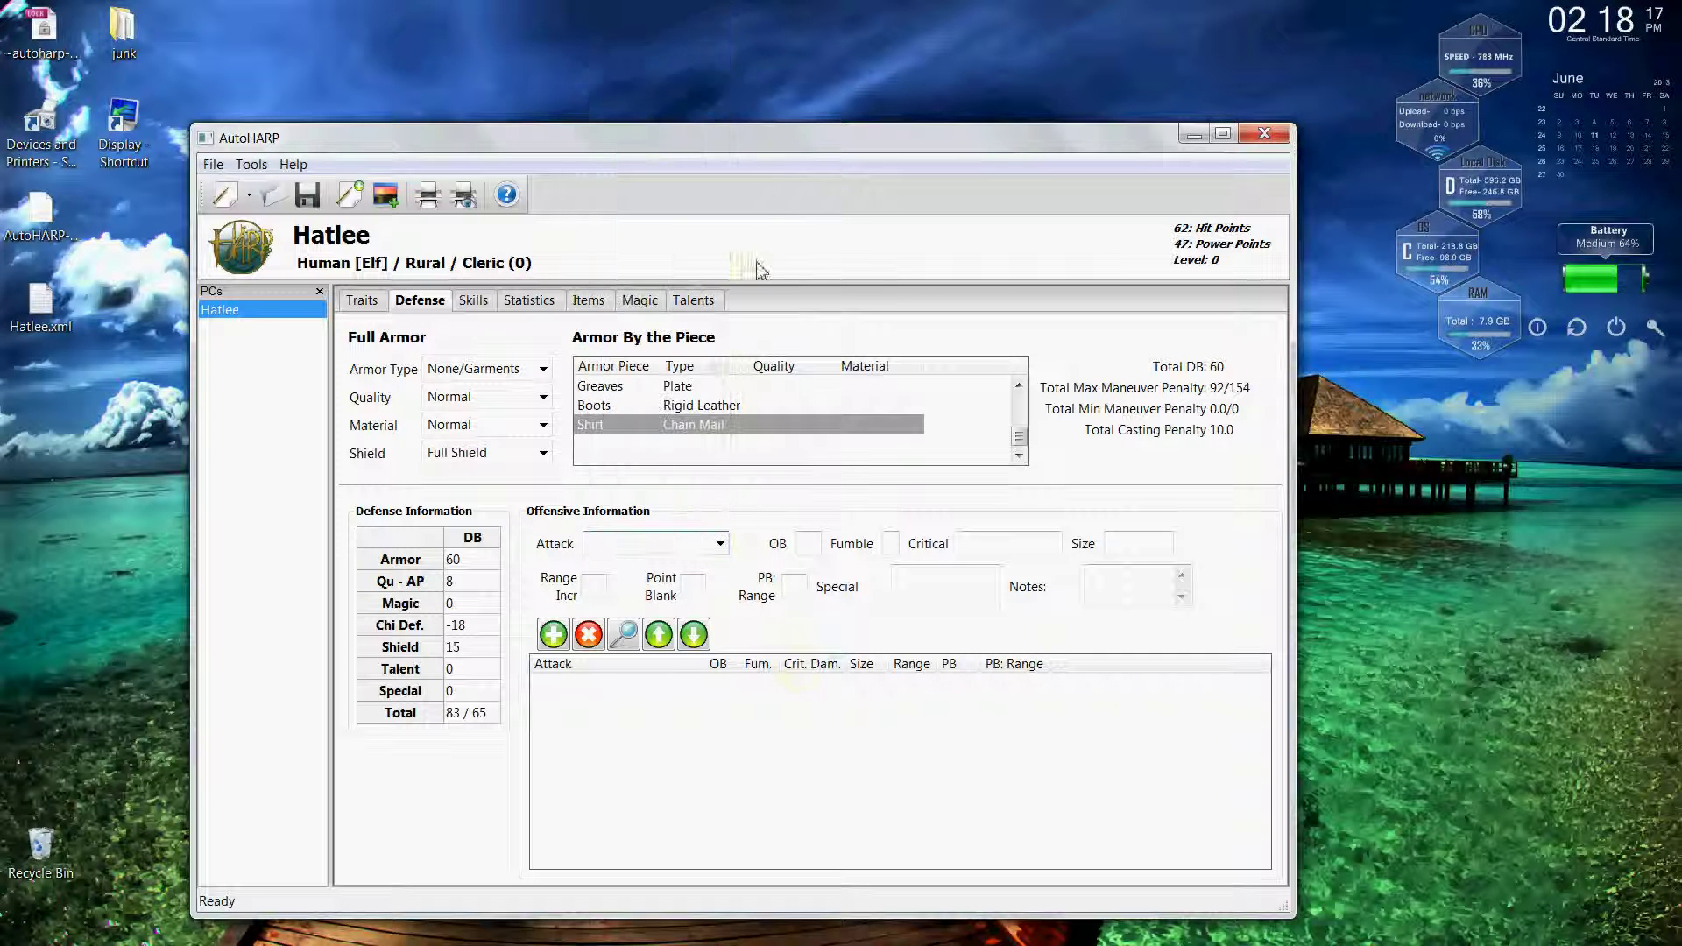
click(696, 303)
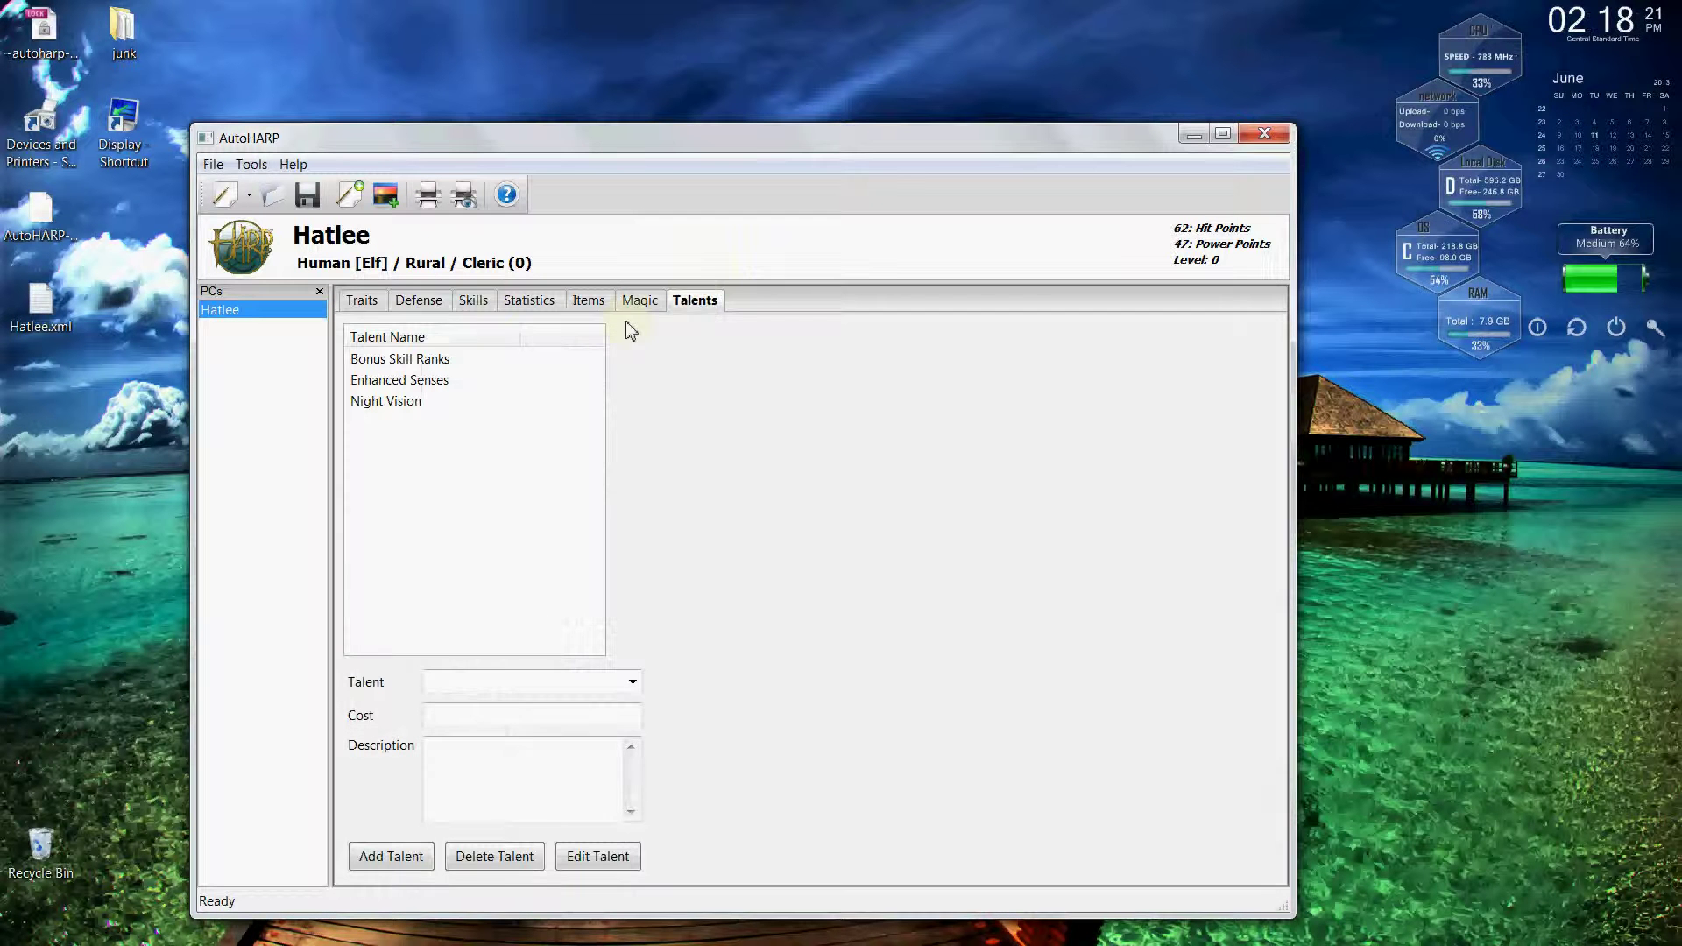
click(443, 367)
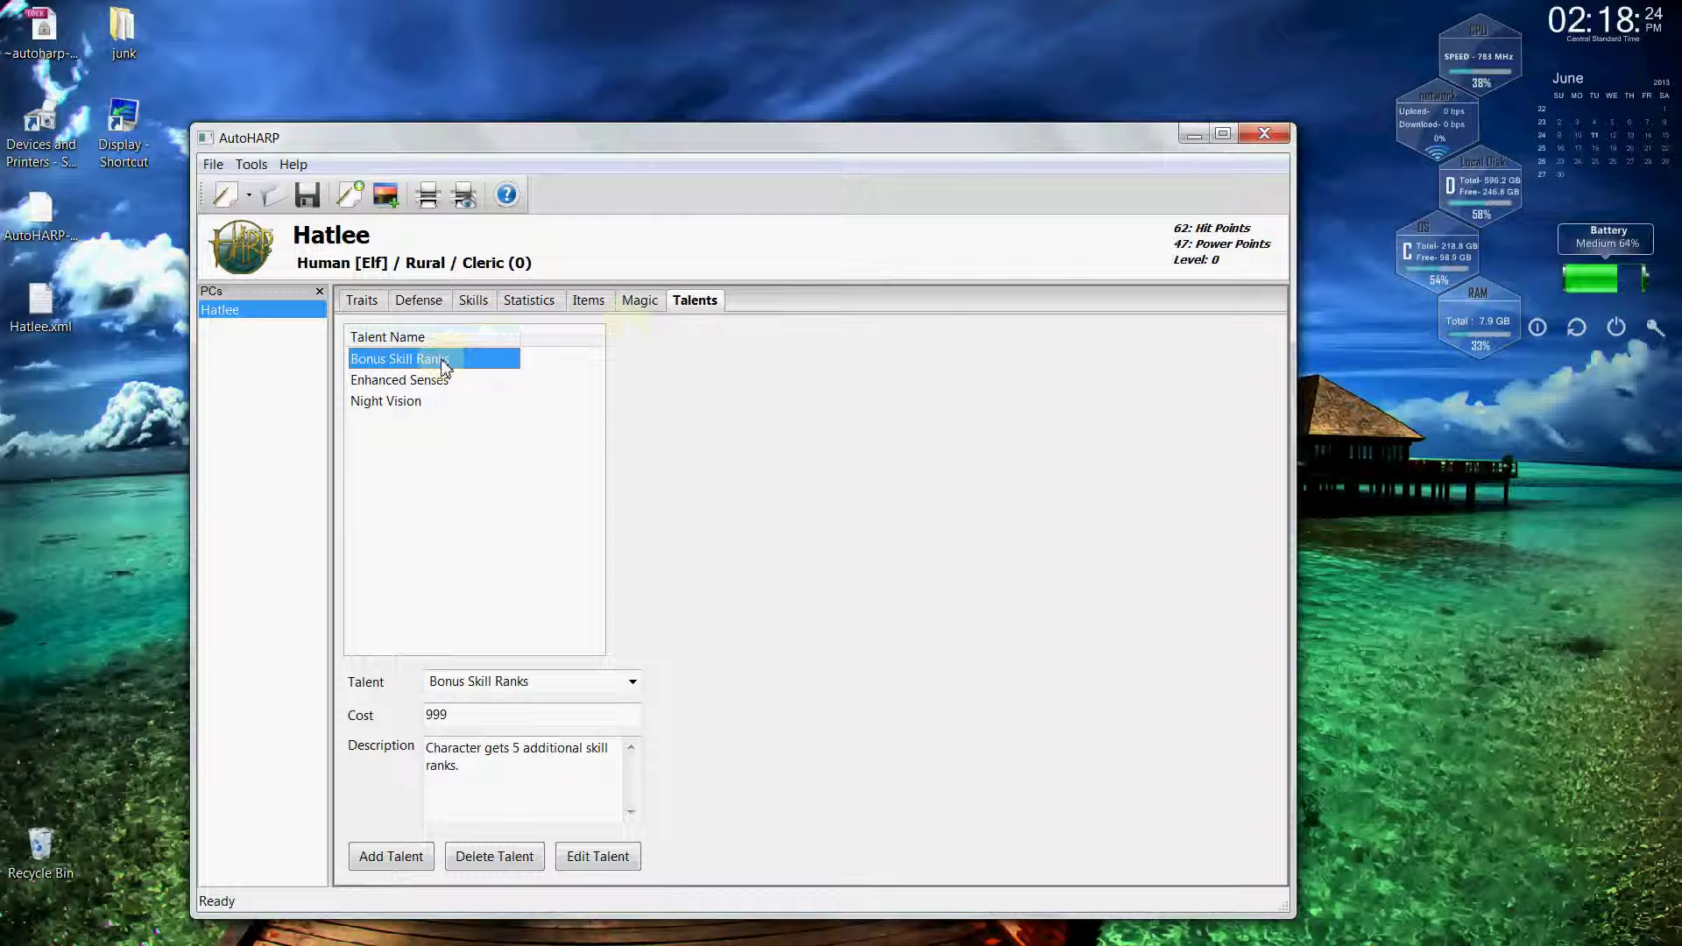
click(474, 301)
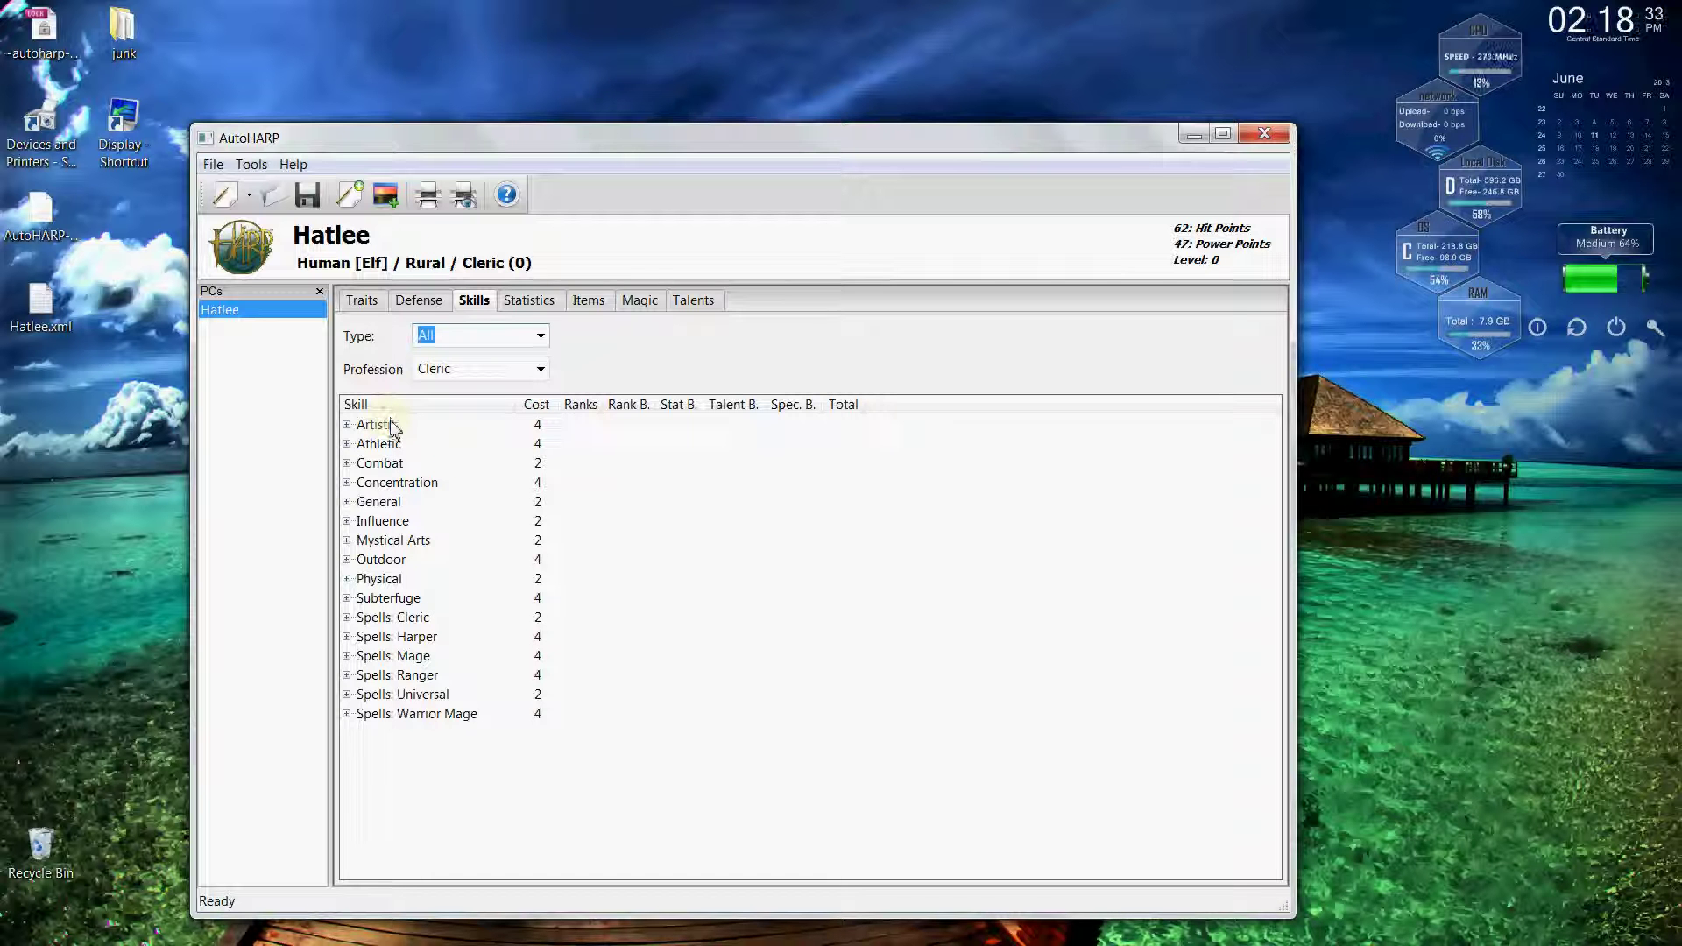
Expand the Influence skills (Charm to Trading) and show the Type filter options.
click(347, 521)
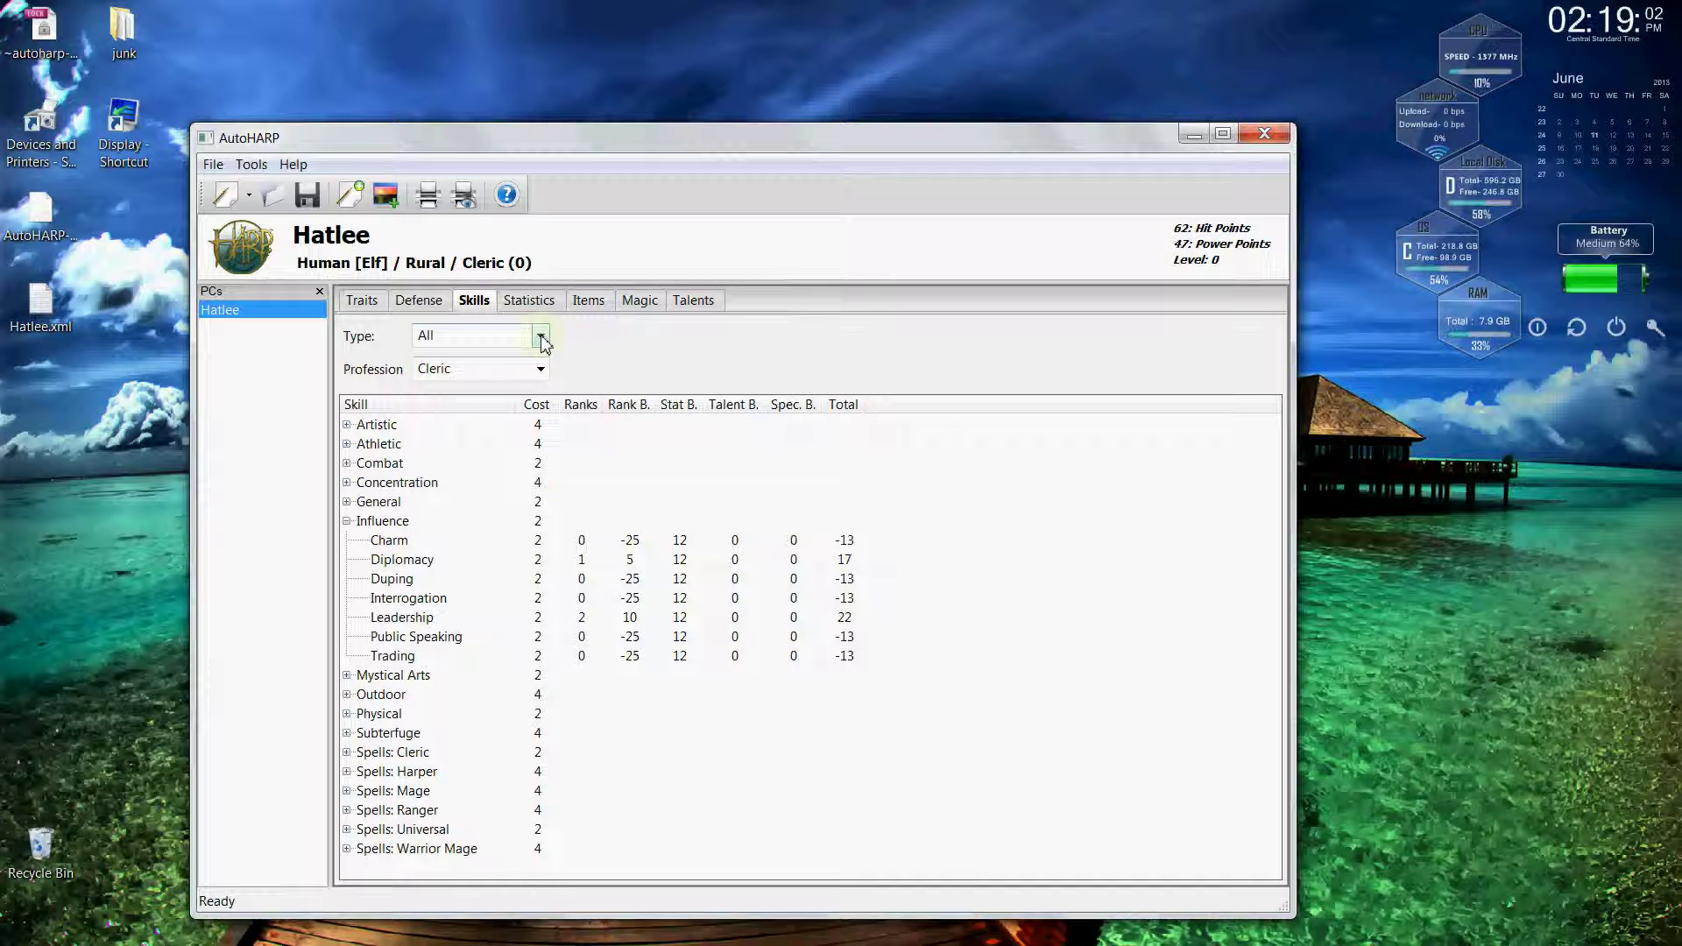
click(543, 340)
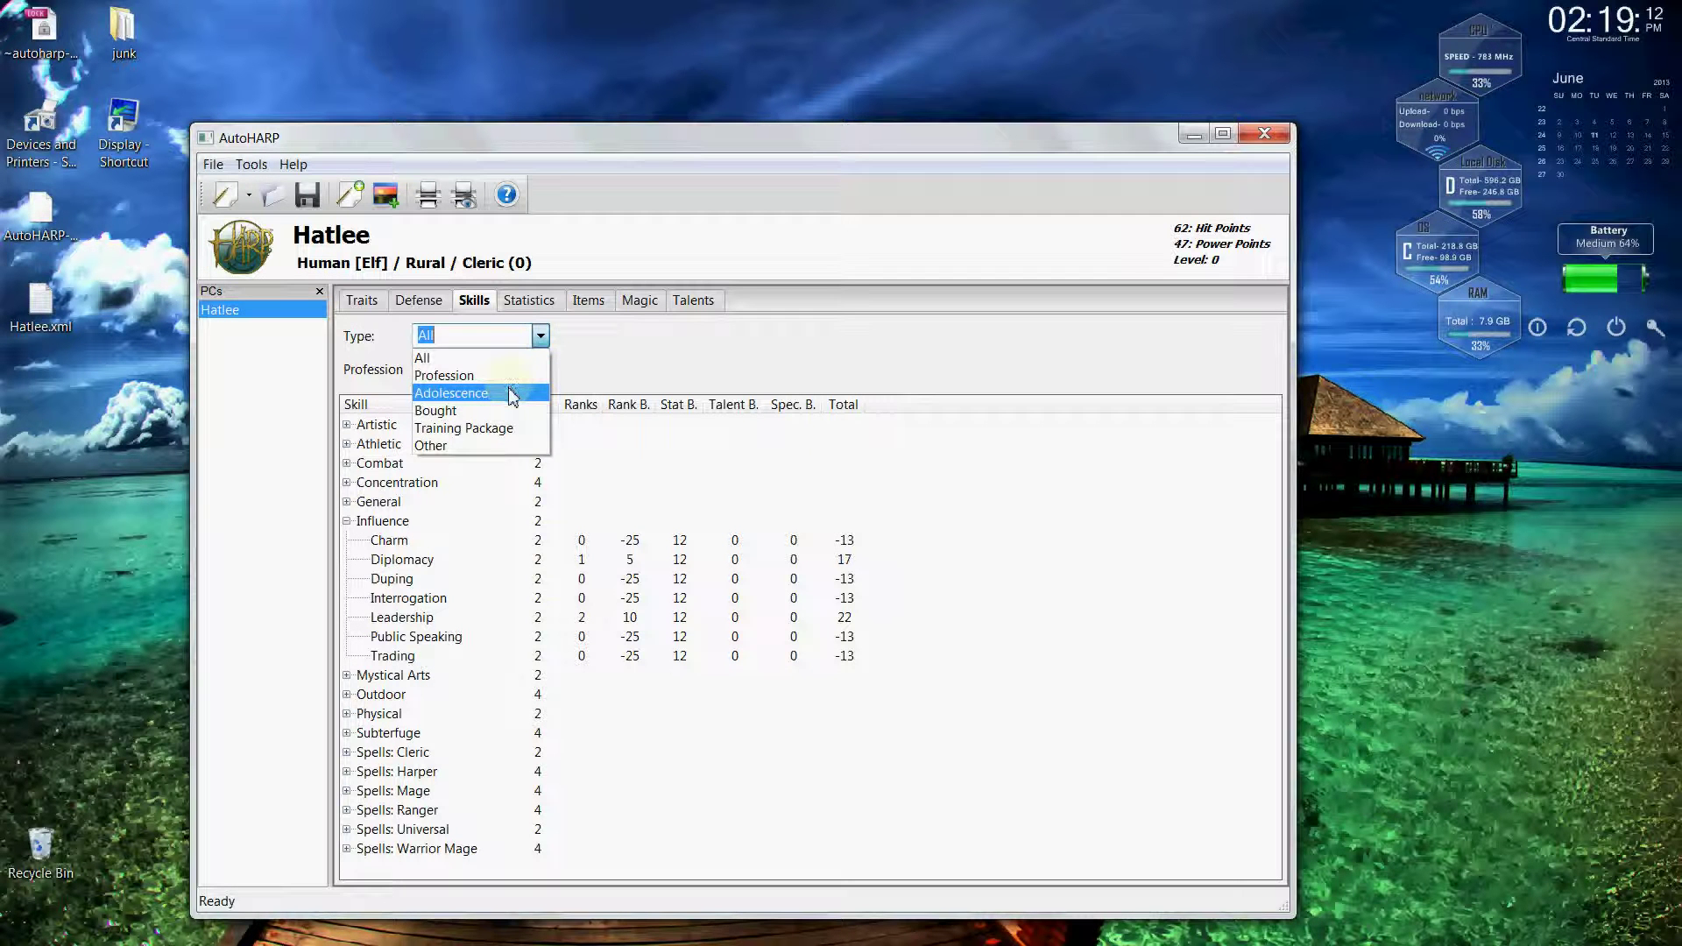
Filter to Adolescence skills and give Leadership 2 ranks, Diplomacy 2 ranks and Trading 1 rank.
click(512, 397)
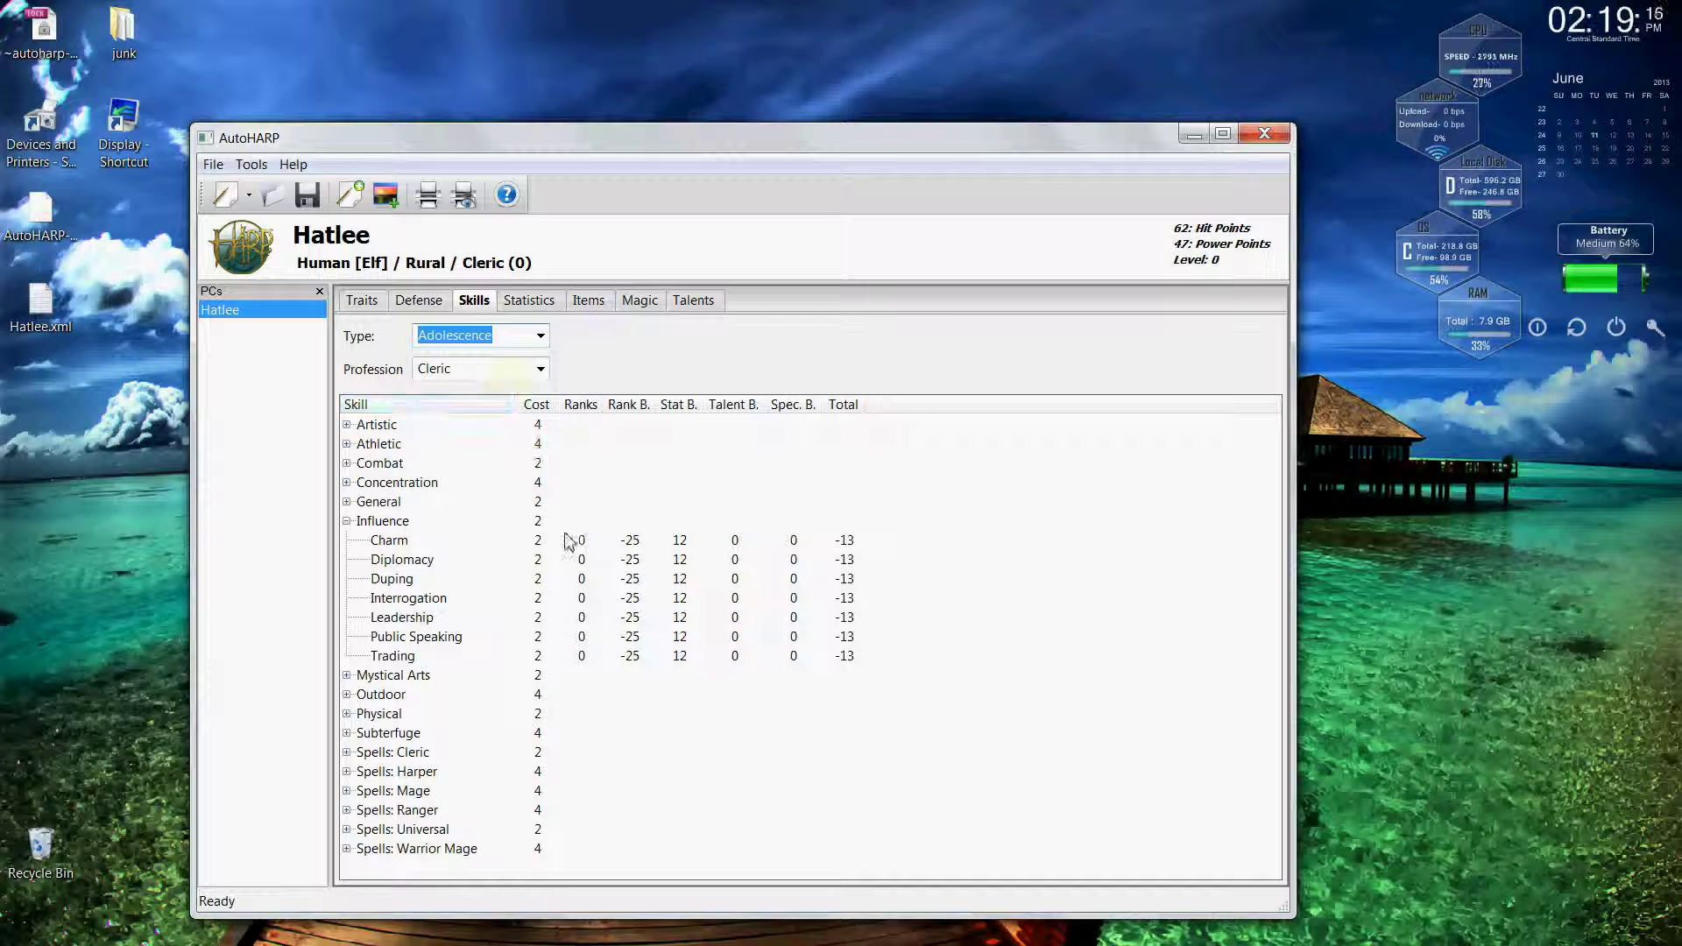
click(587, 619)
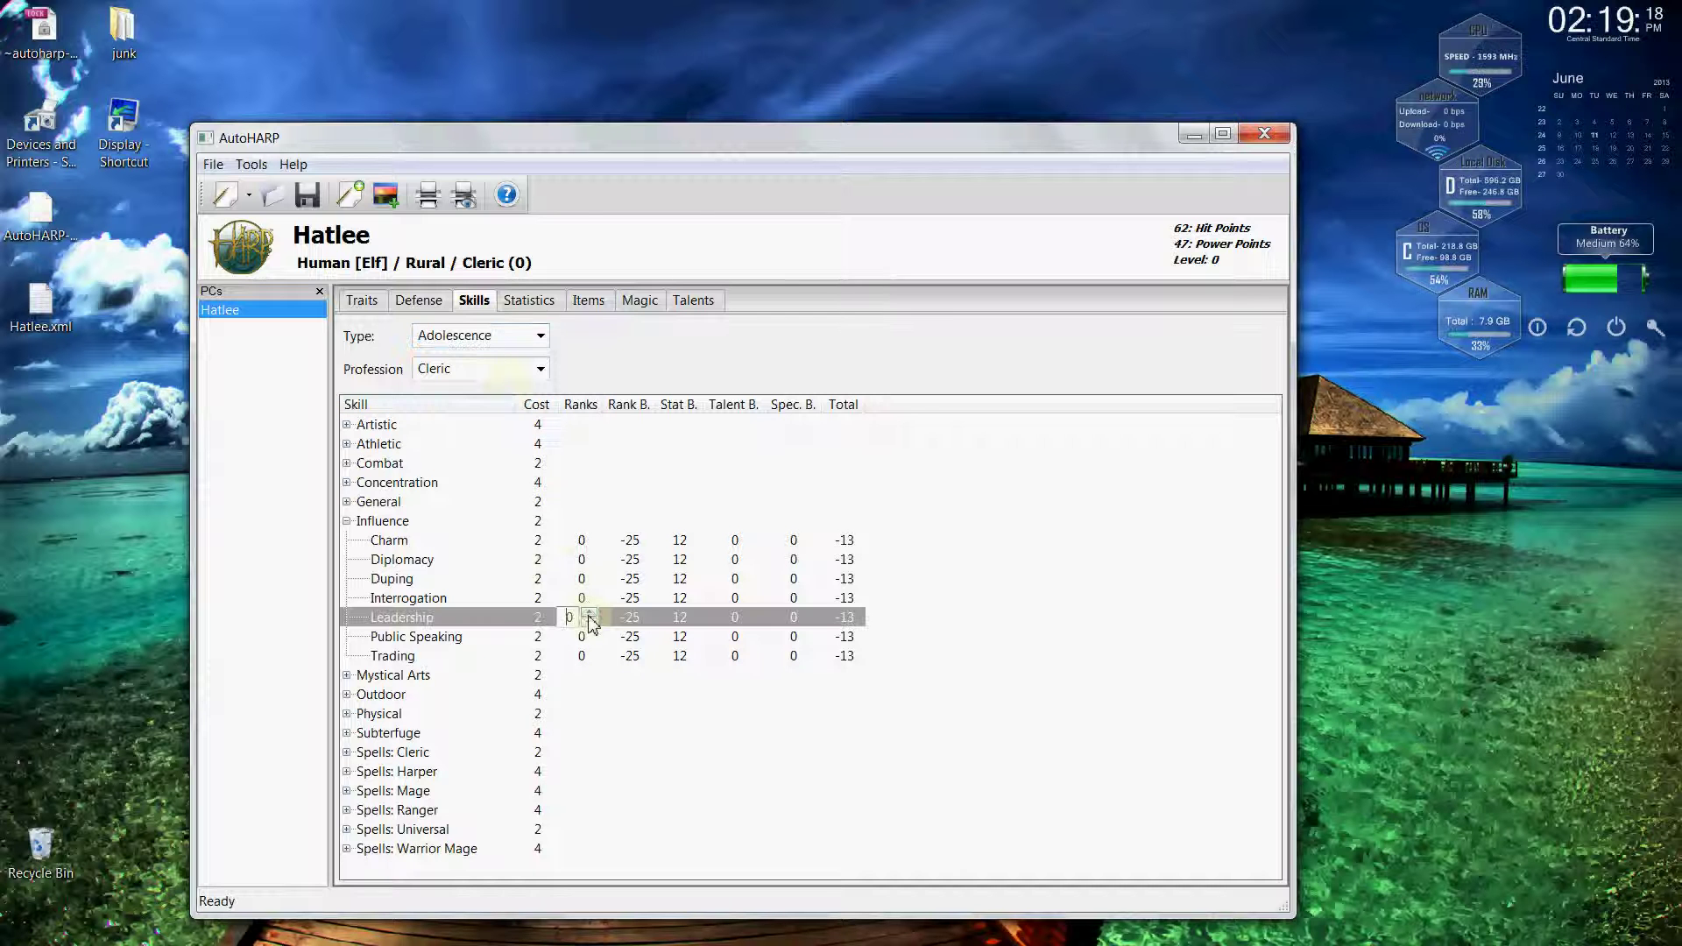
double_click(594, 617)
double_click(597, 561)
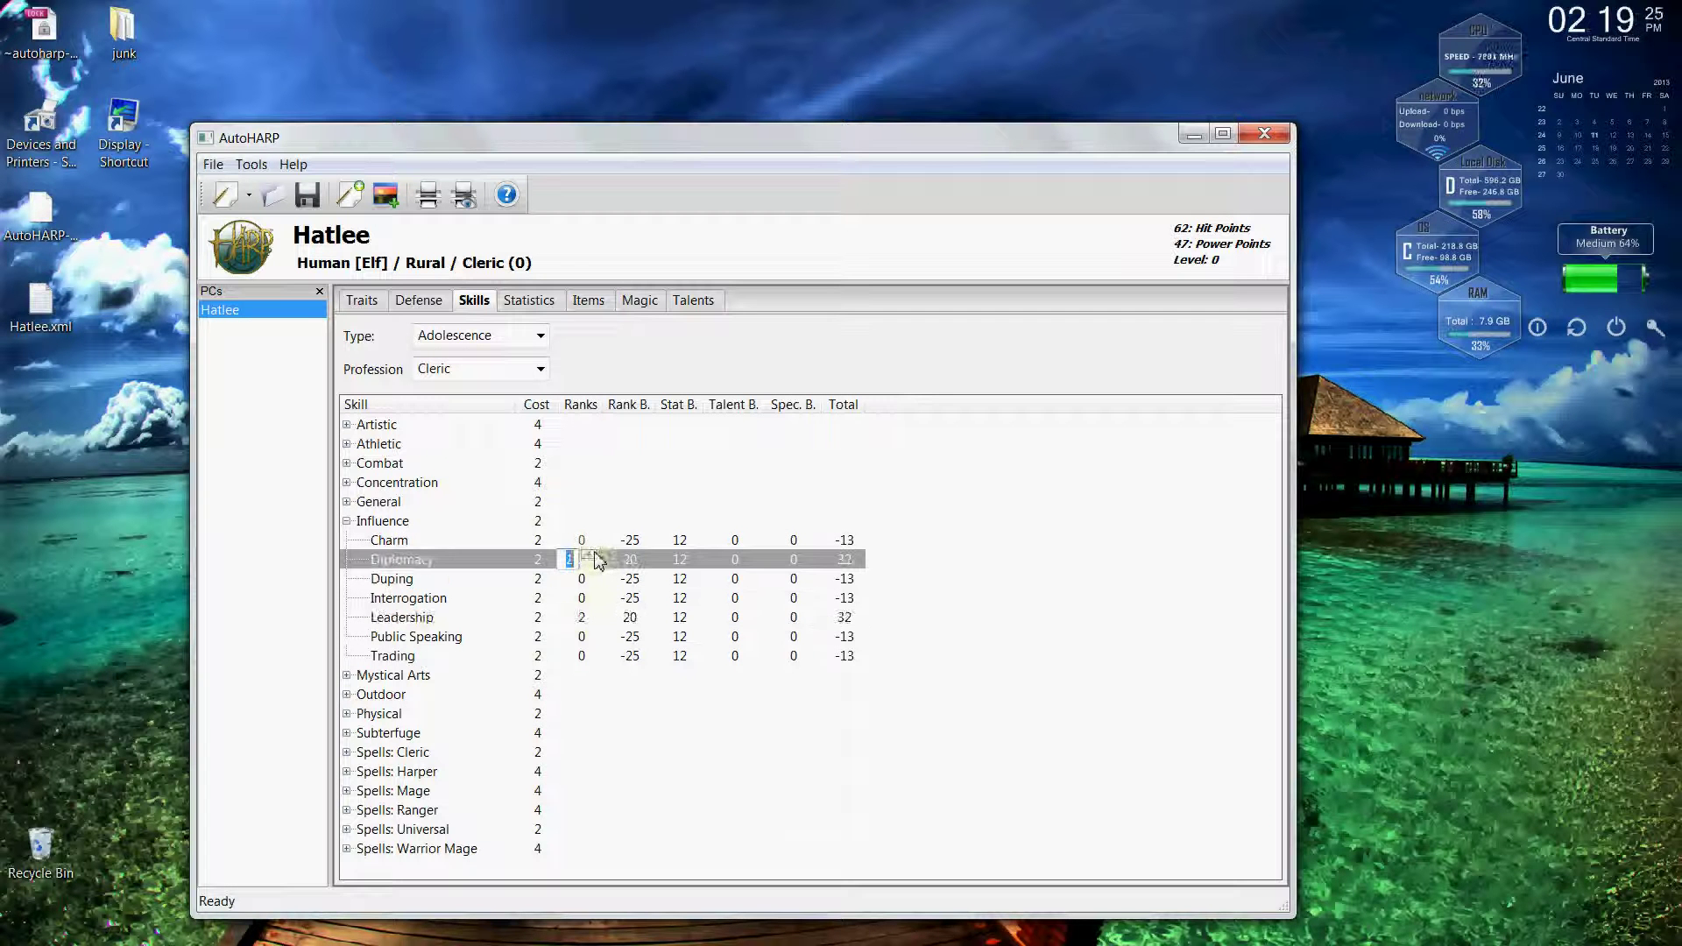
click(597, 562)
double_click(594, 657)
click(592, 652)
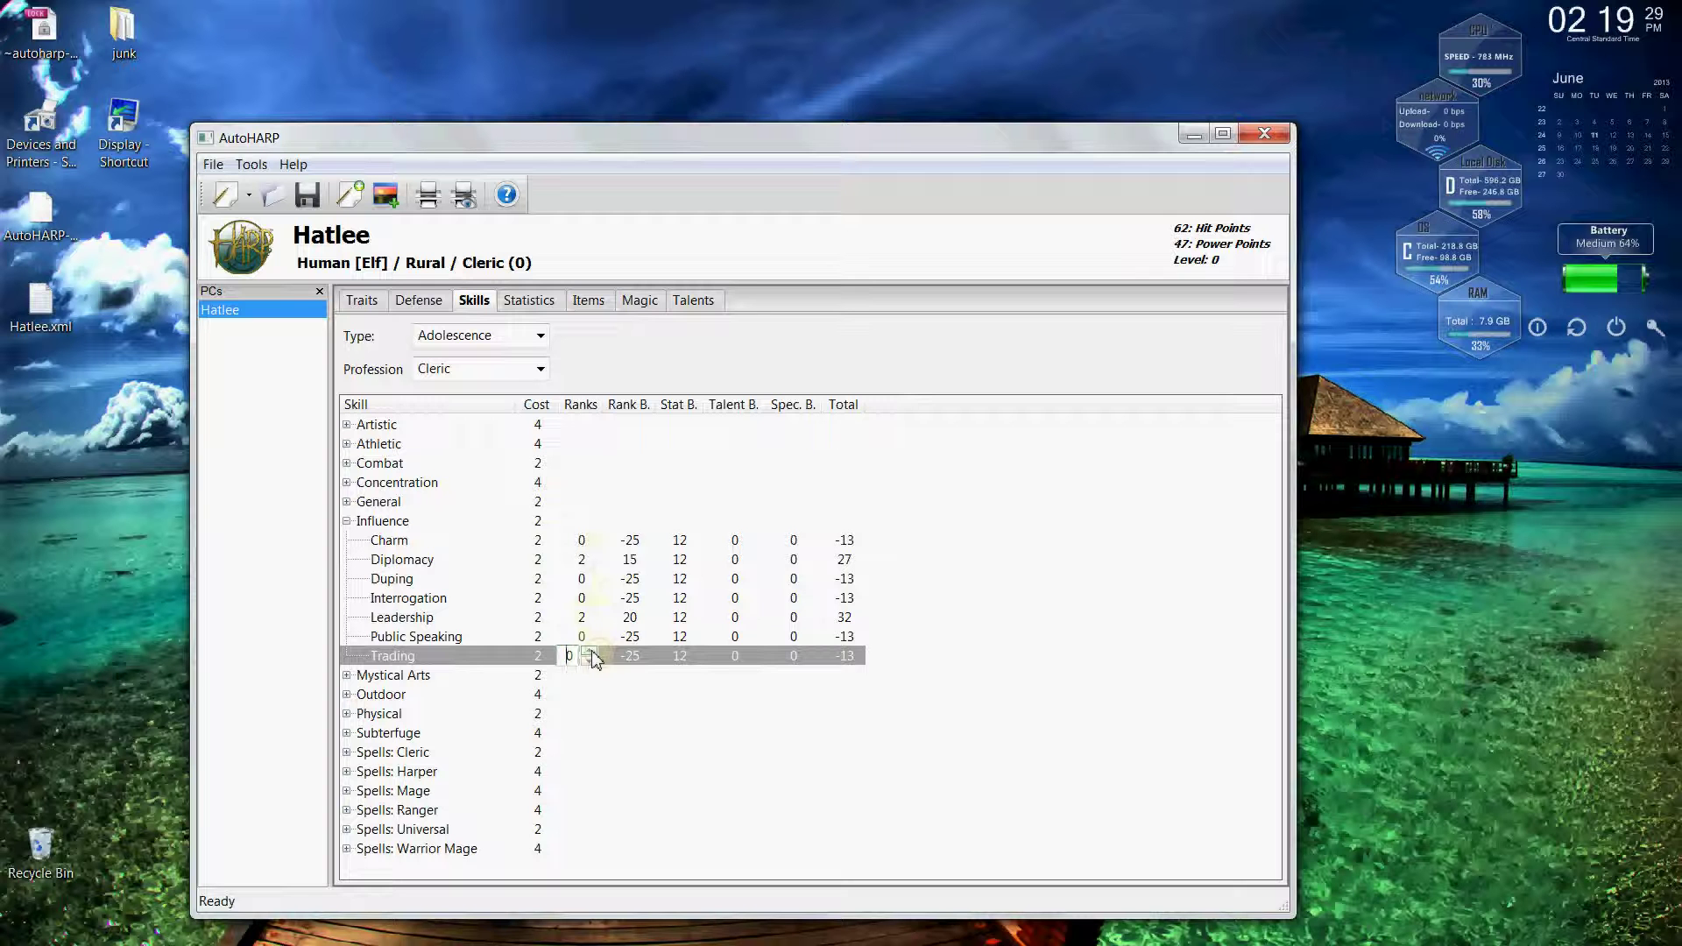
click(942, 649)
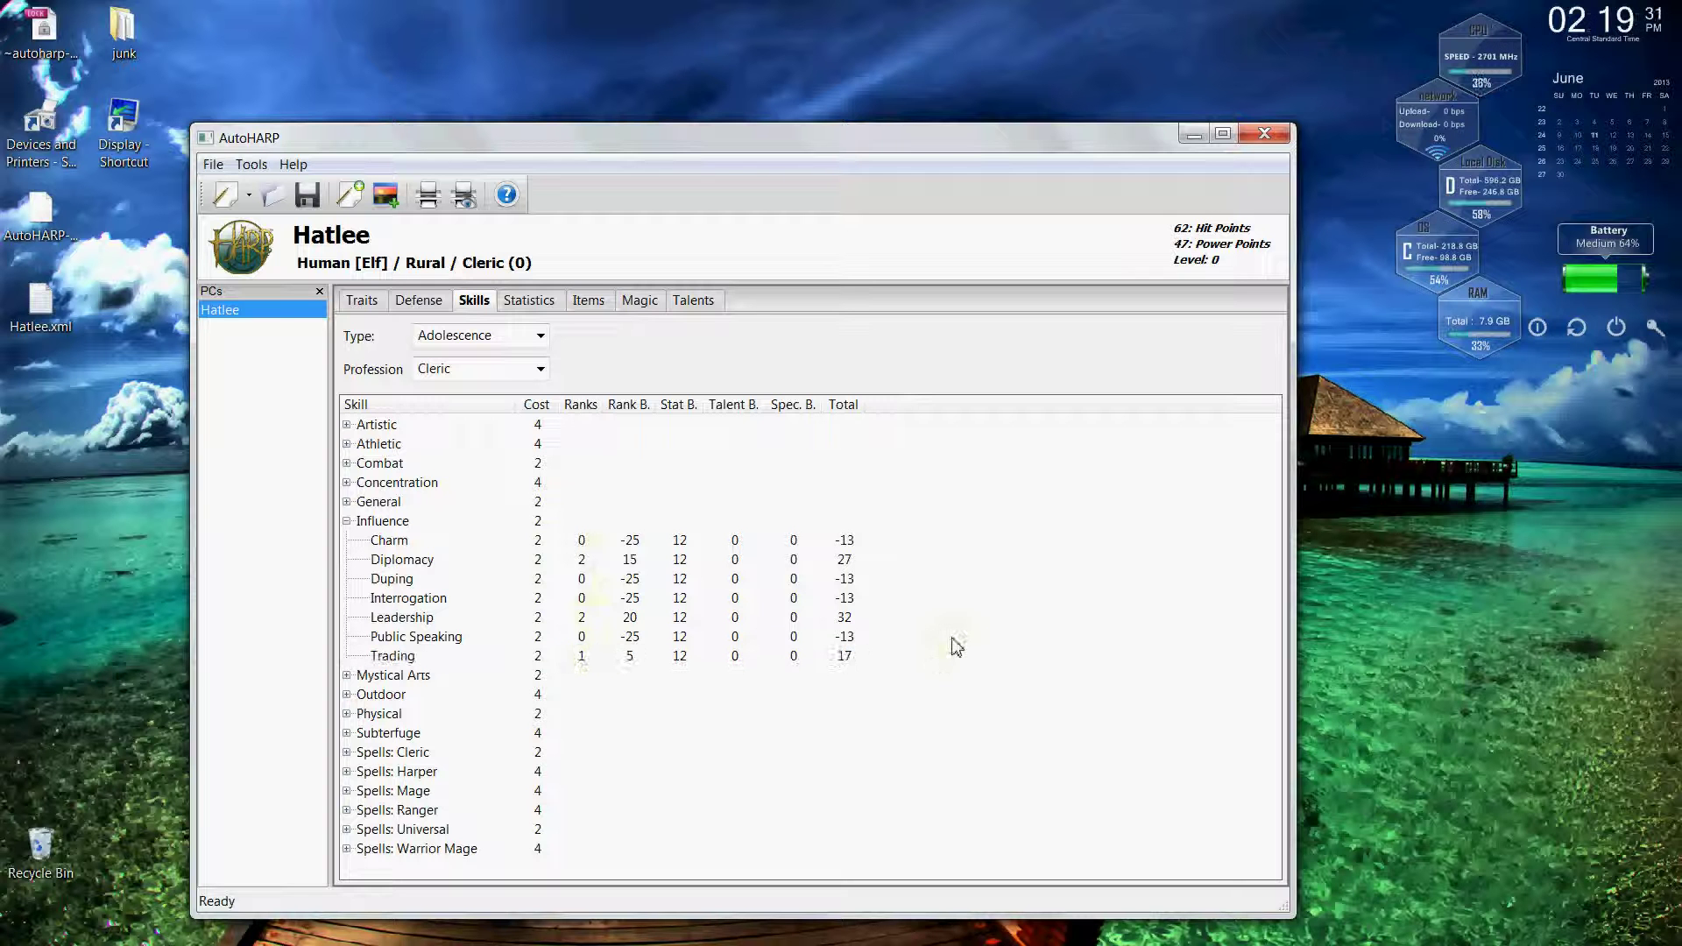
Show skills of all types, then view the Enhanced Senses talent details.
click(540, 335)
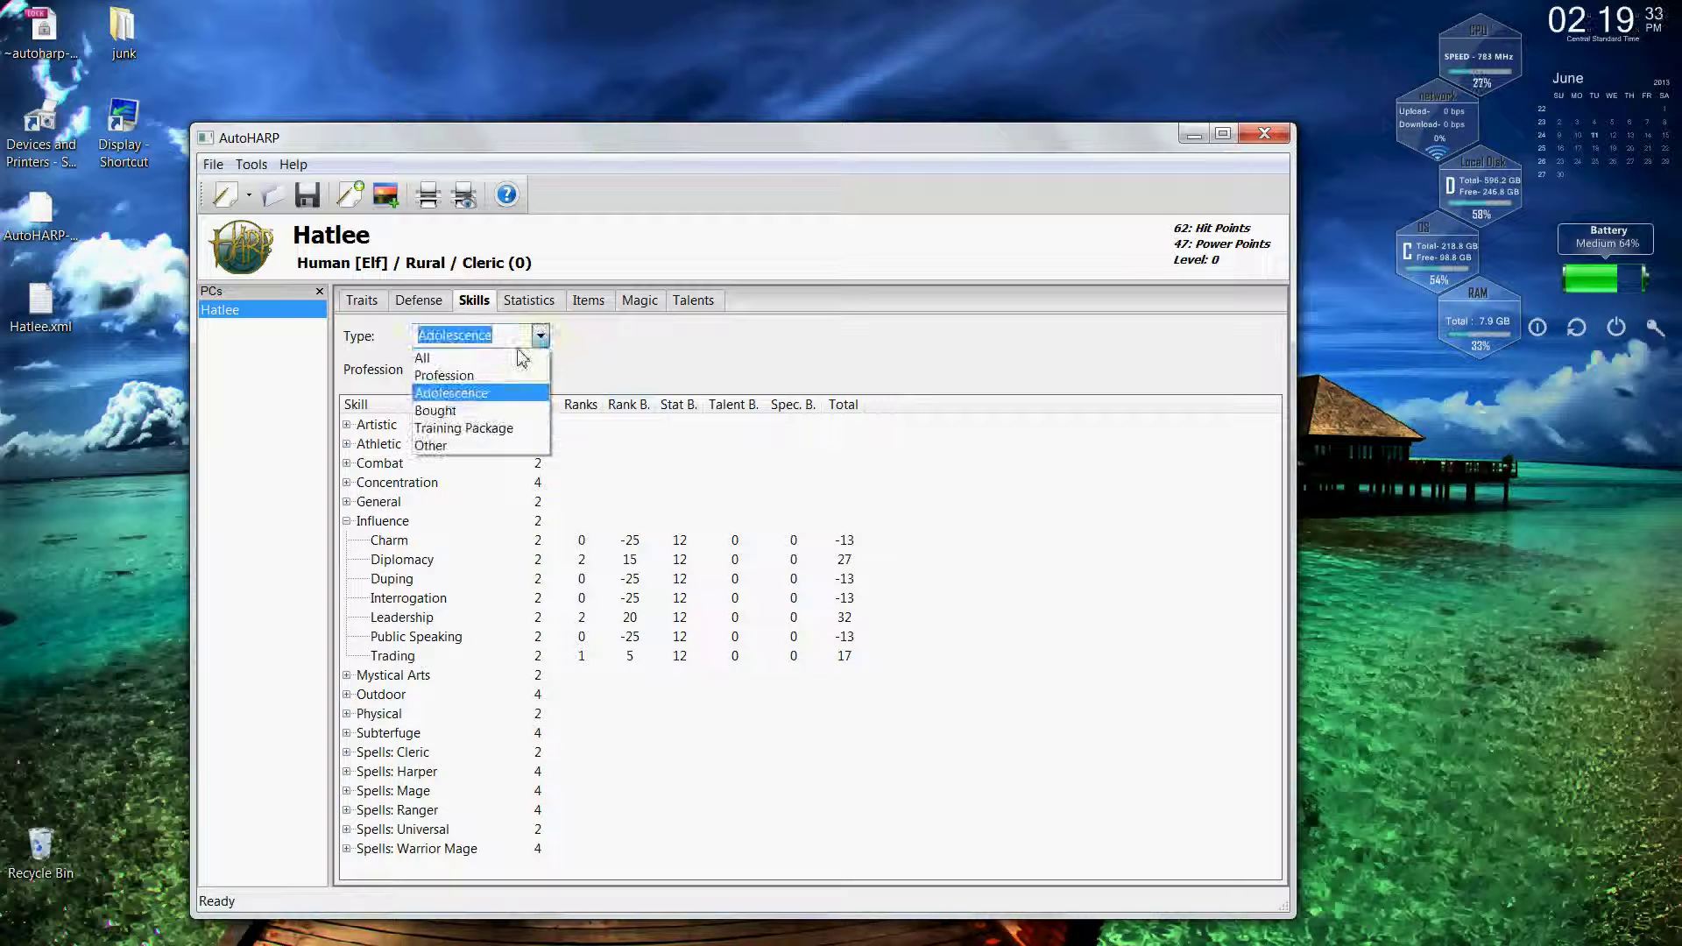
click(515, 355)
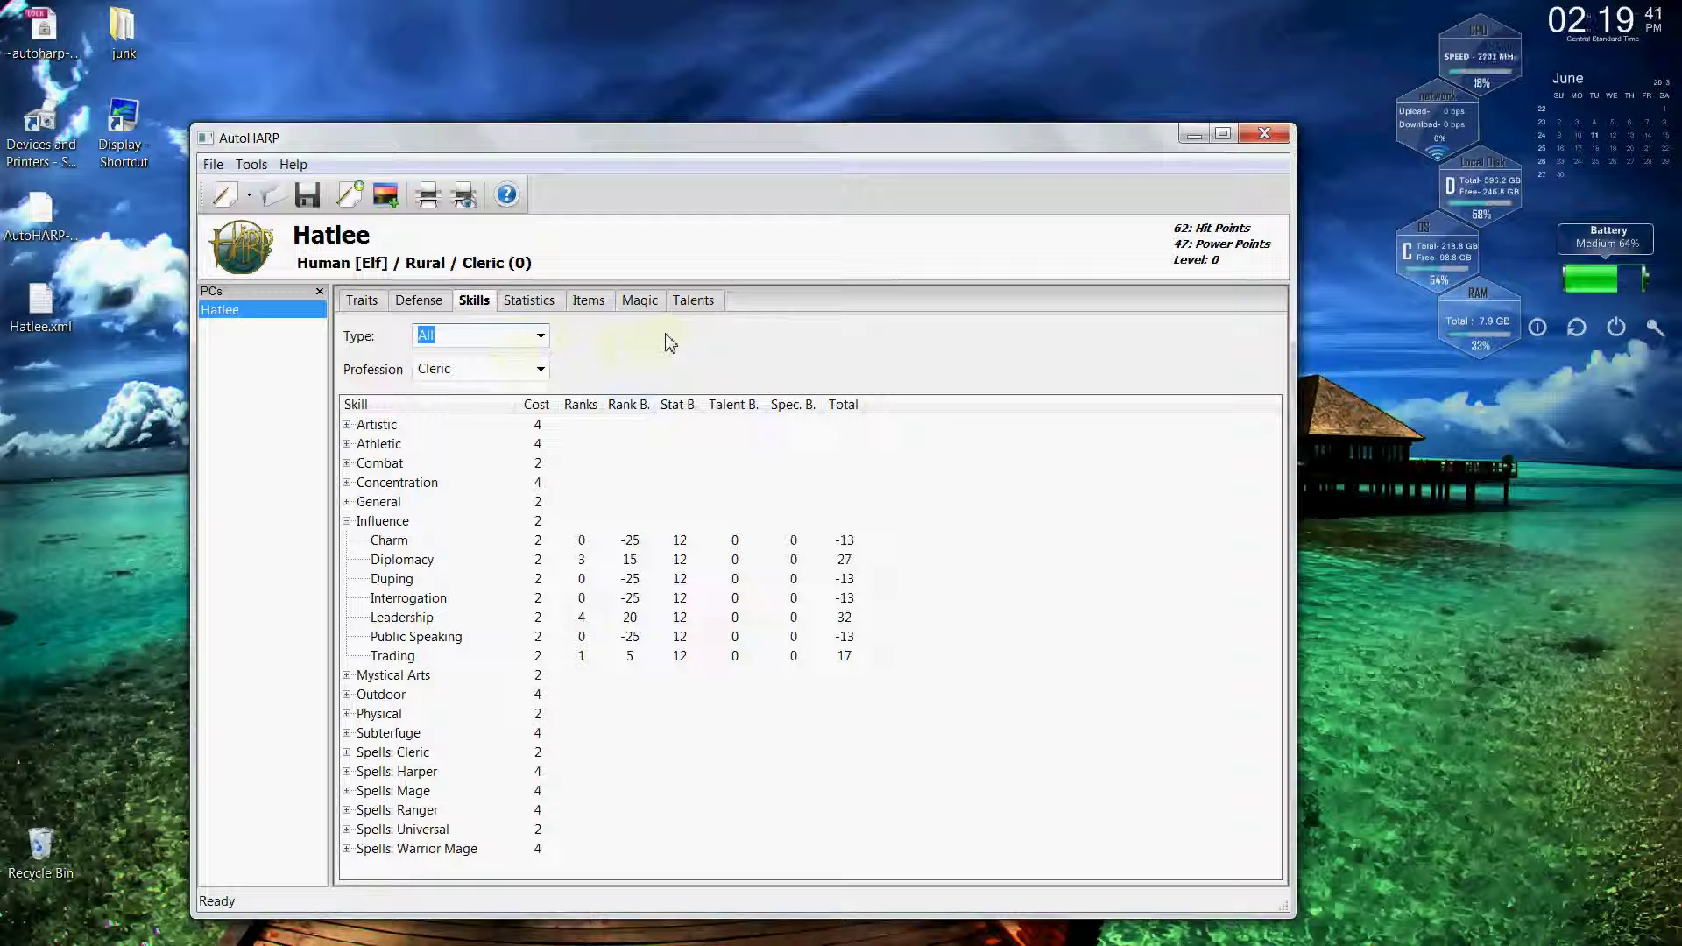
click(692, 302)
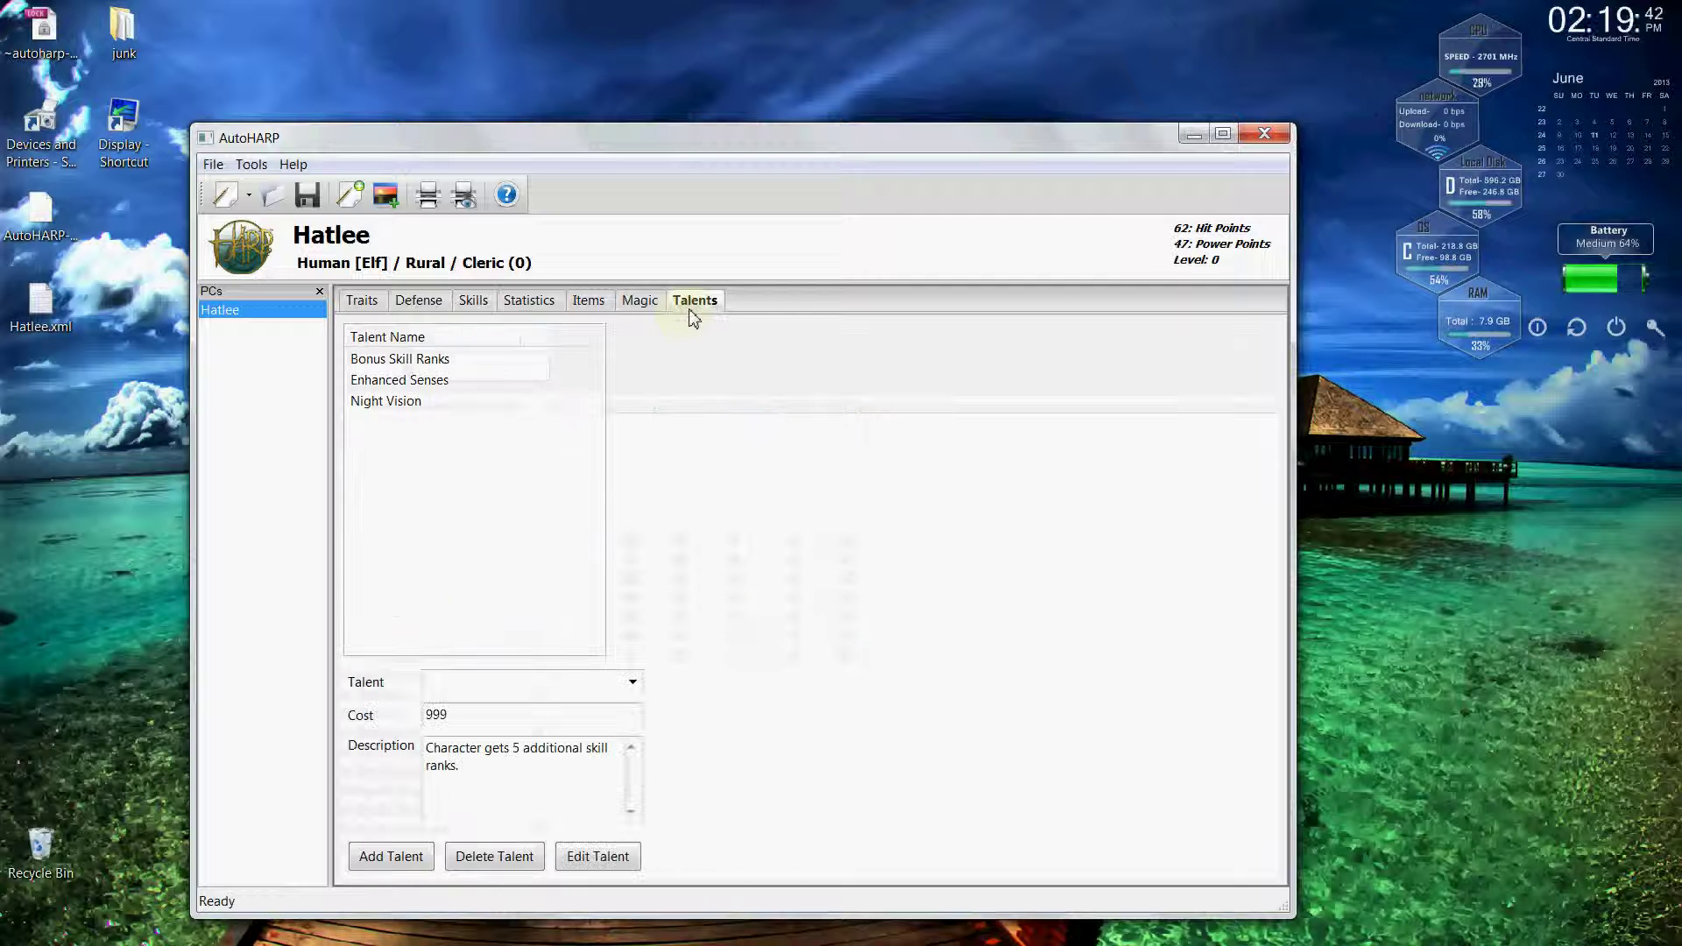
click(423, 385)
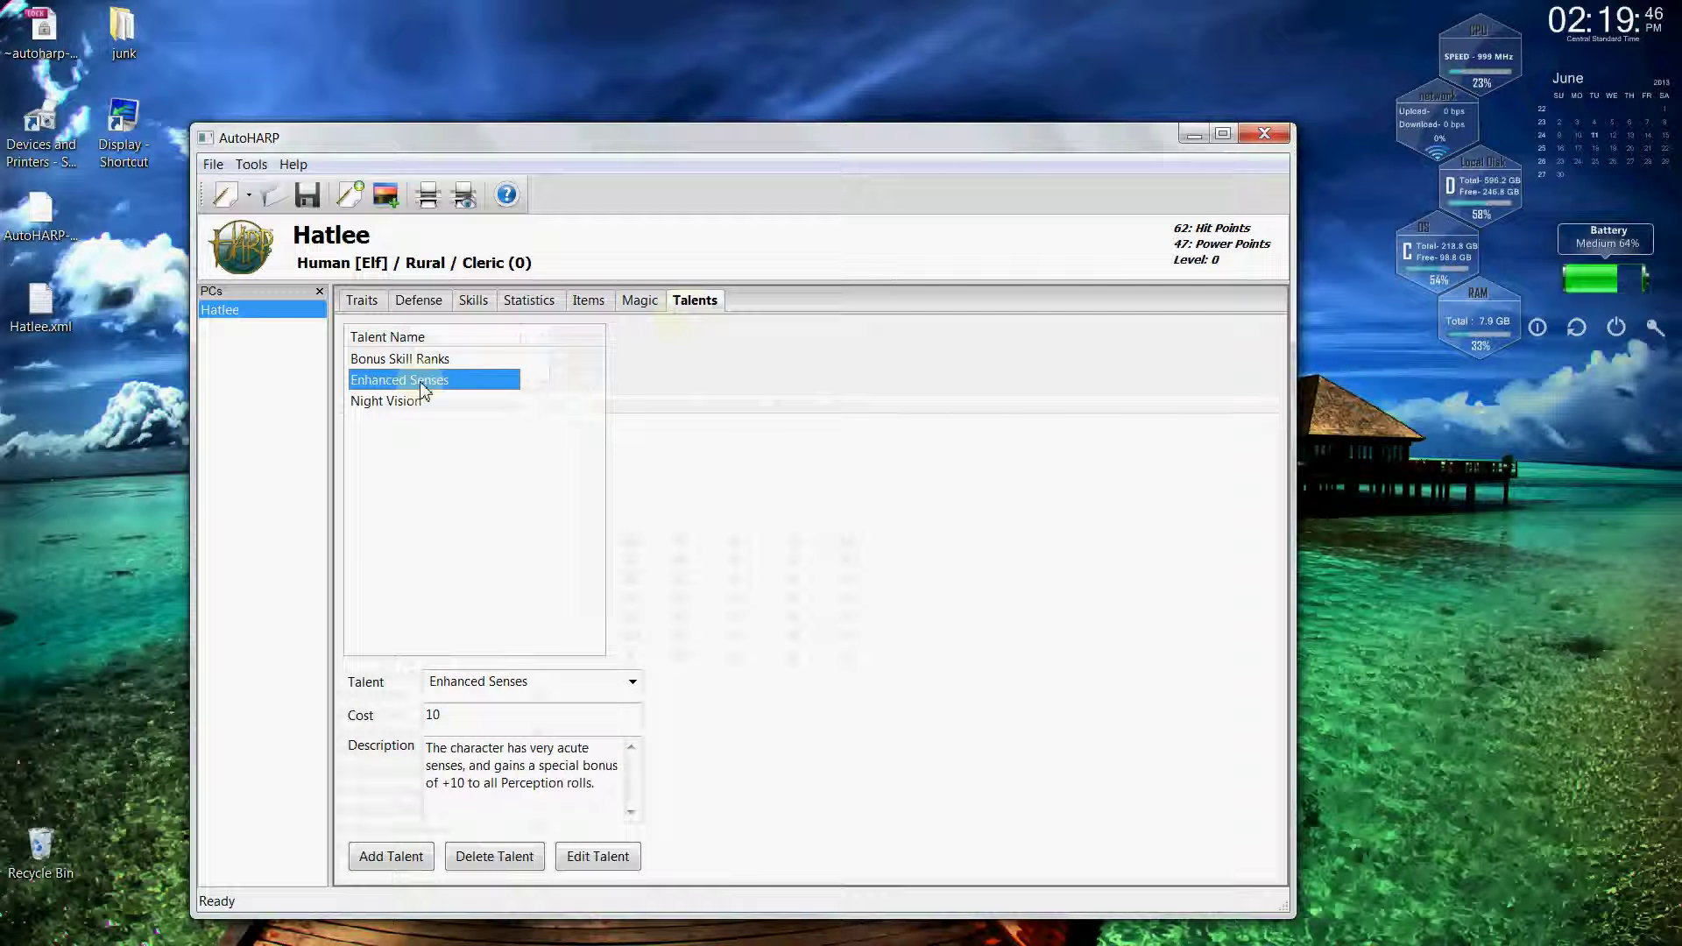
Set Perception's talent bonus to 10 in the General group, raising its total to 27.
click(474, 301)
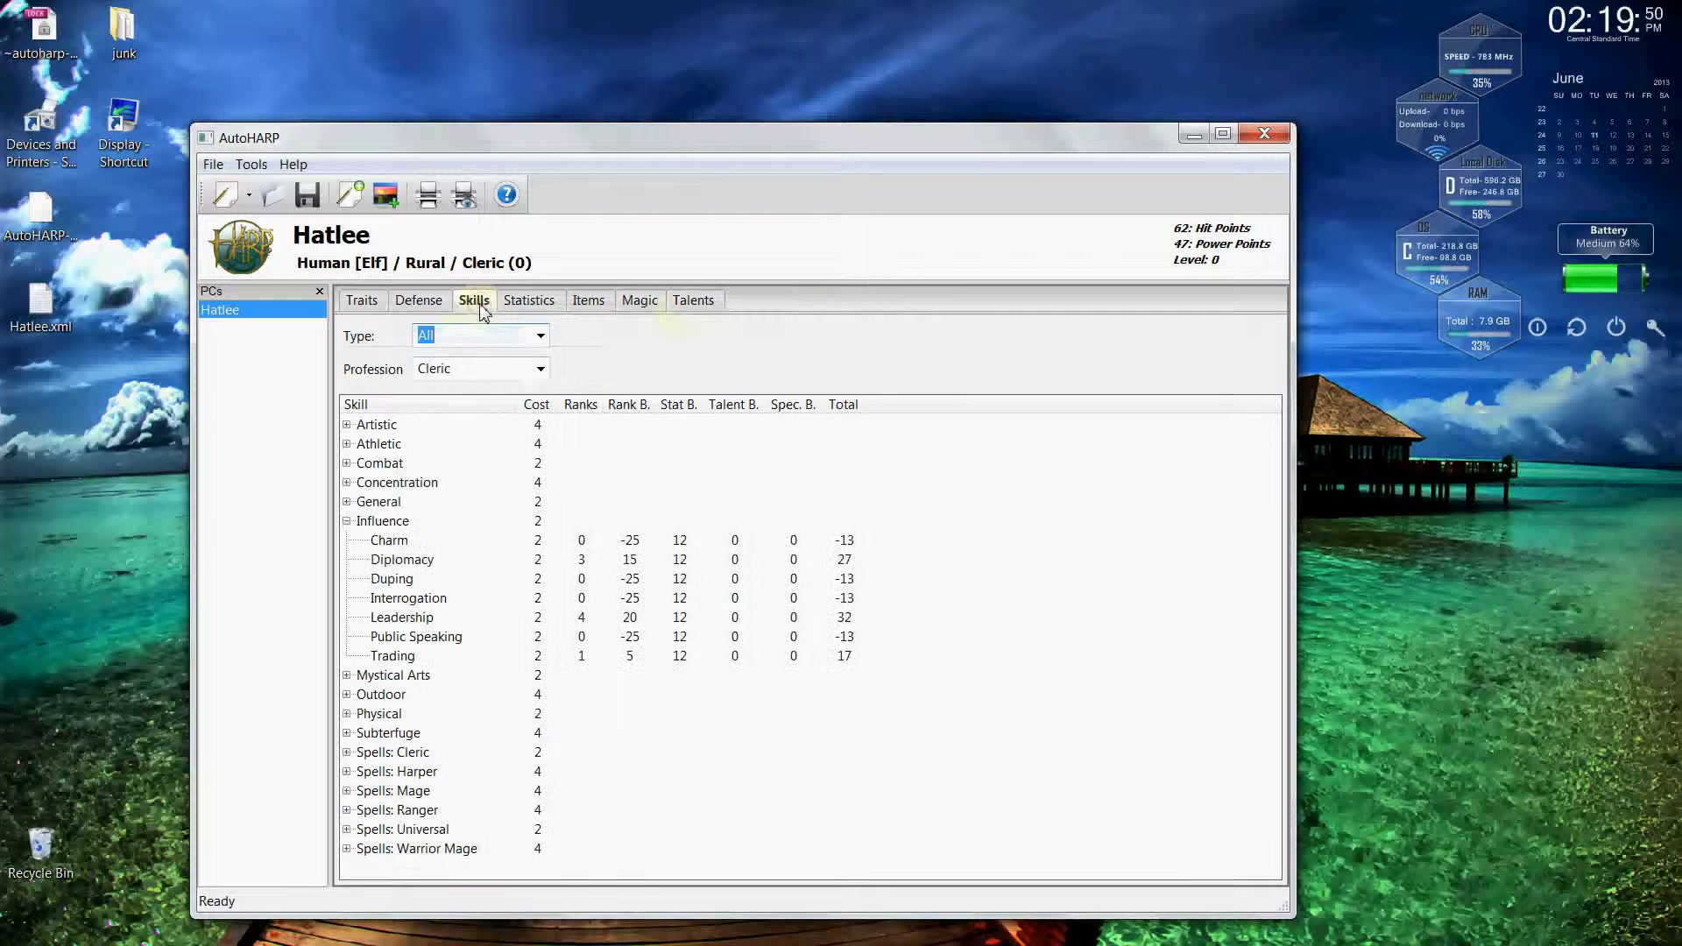
click(347, 521)
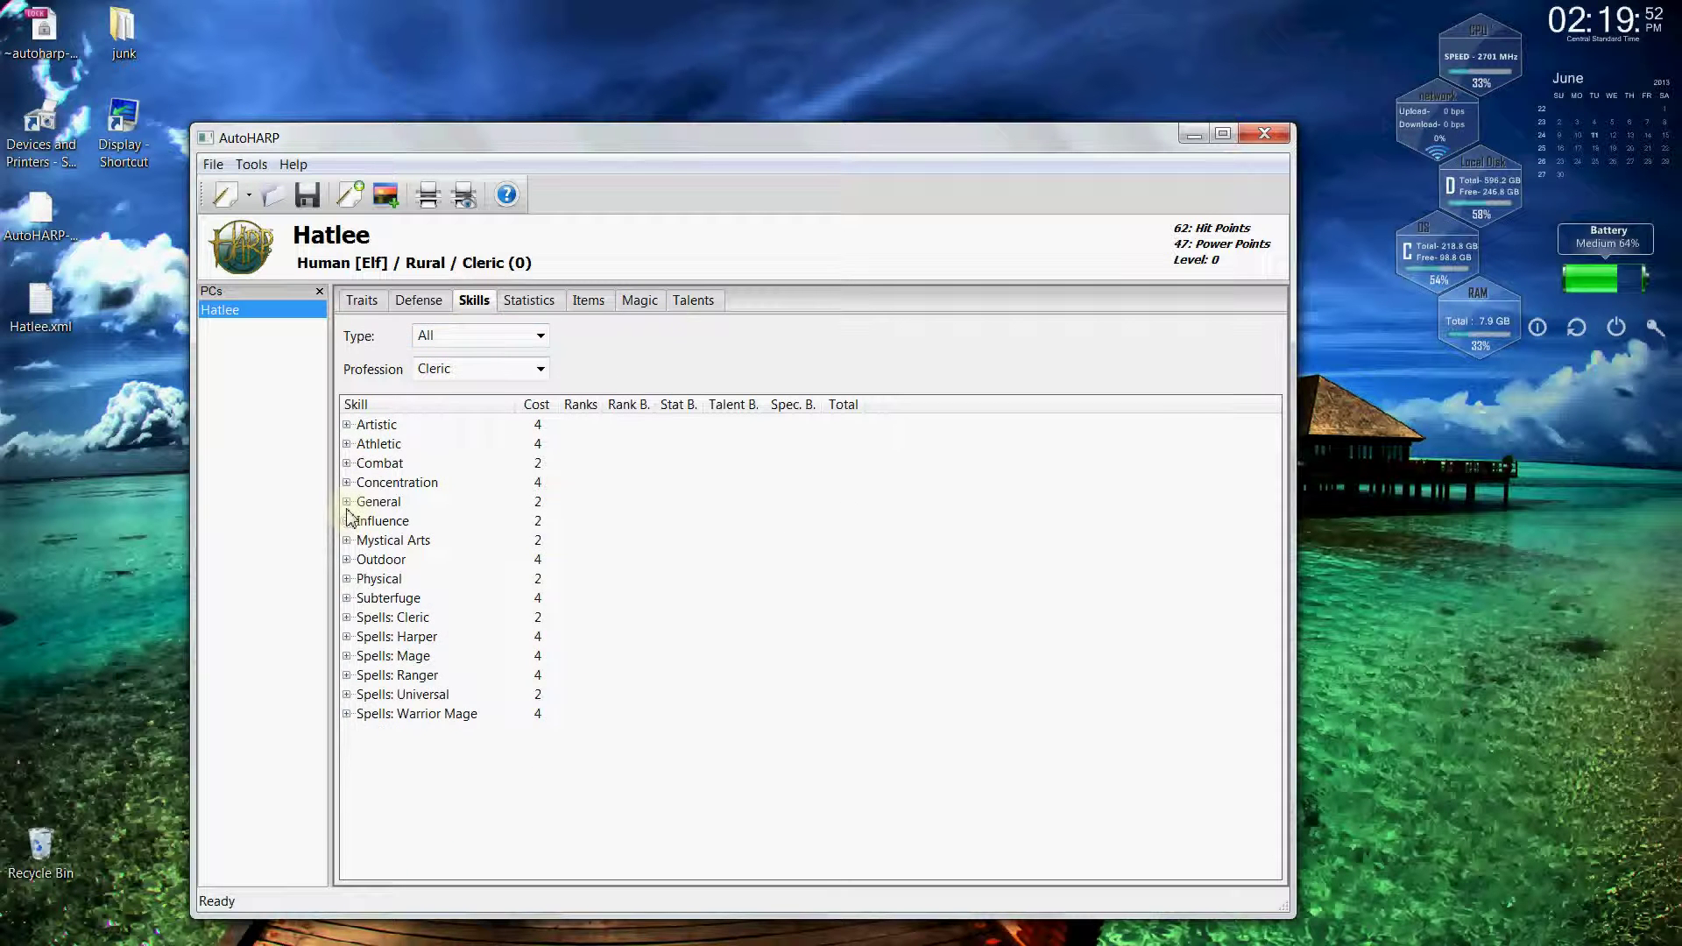
click(347, 502)
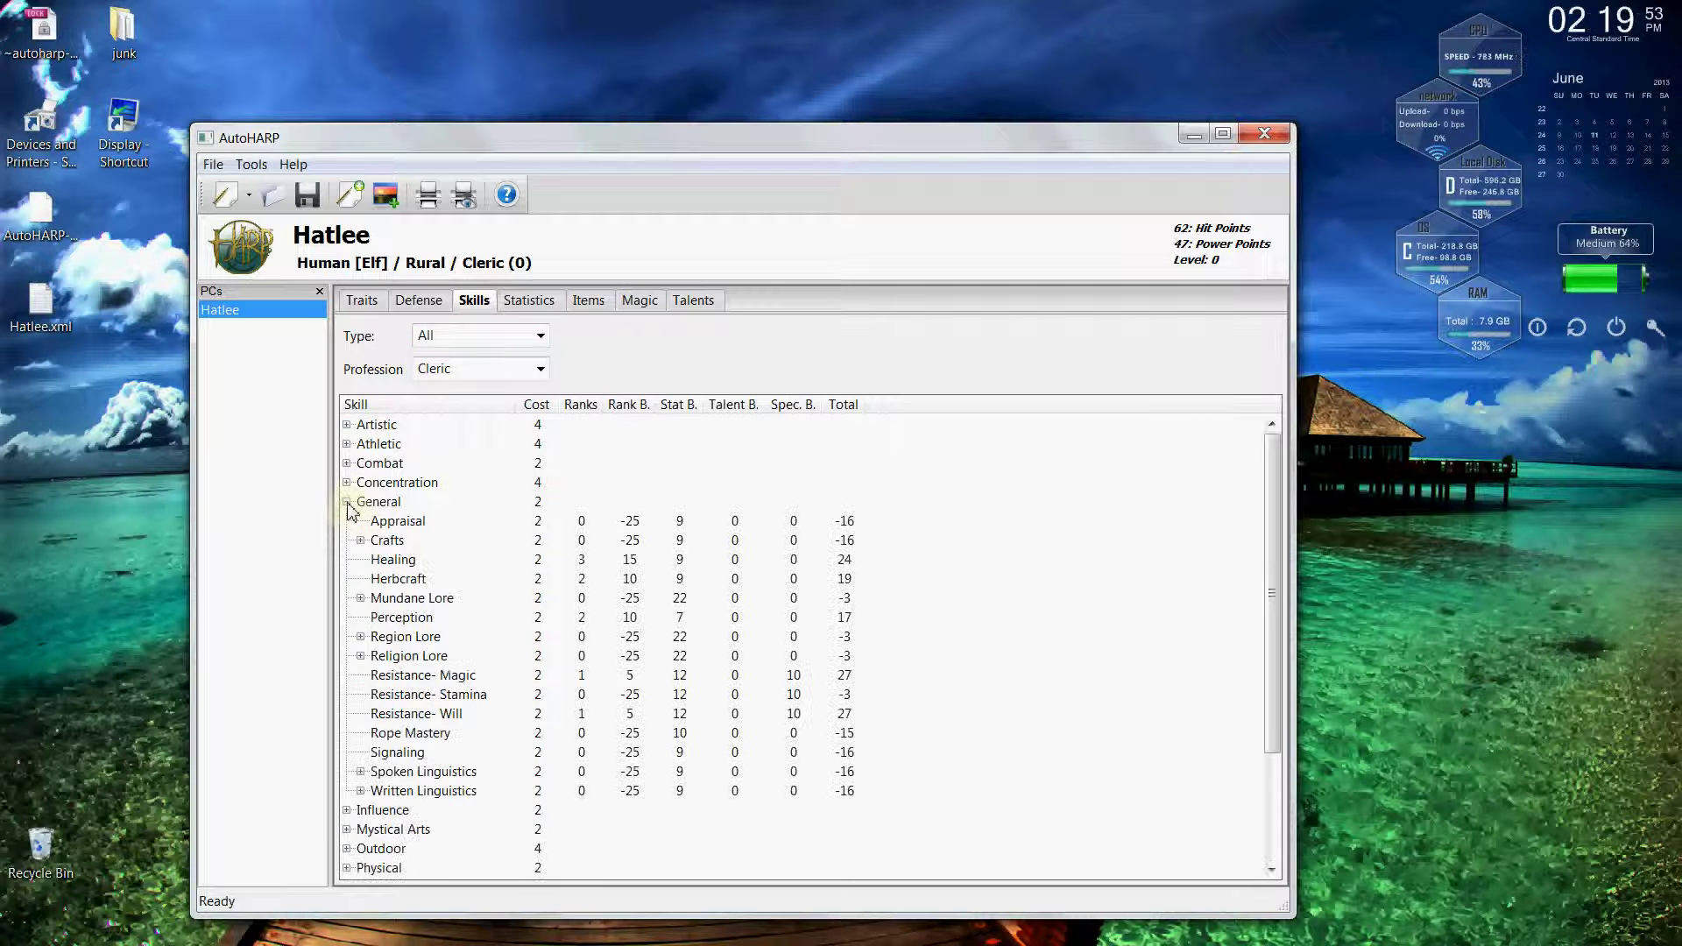
click(428, 622)
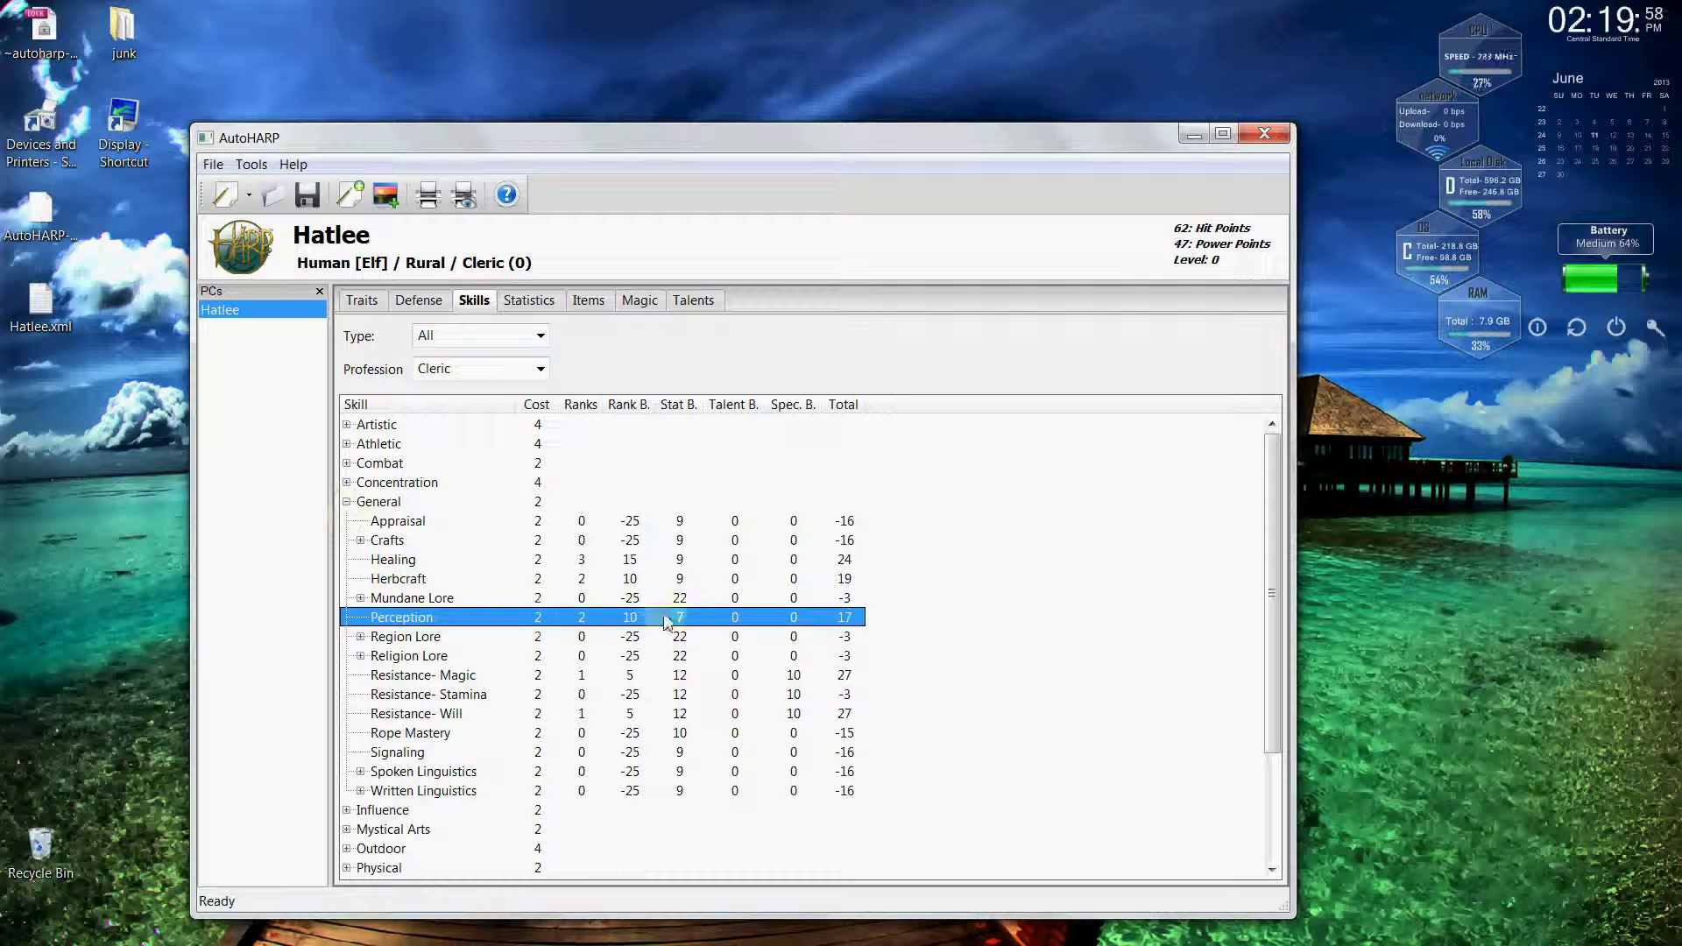
click(735, 618)
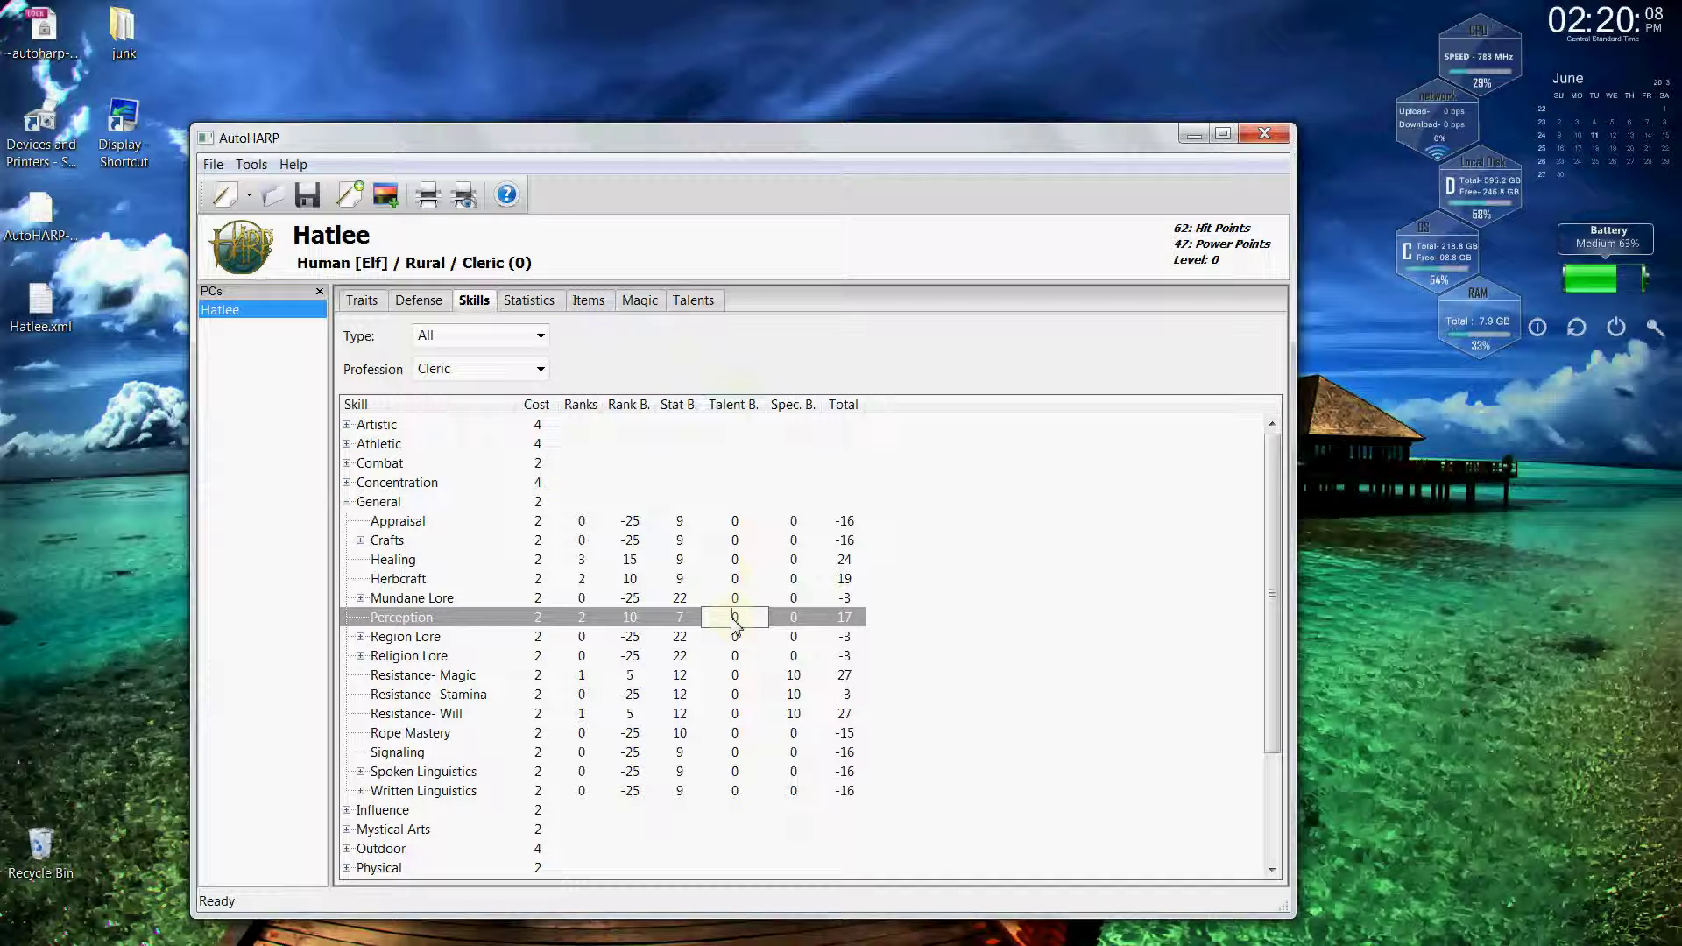
text(1)
key(Return)
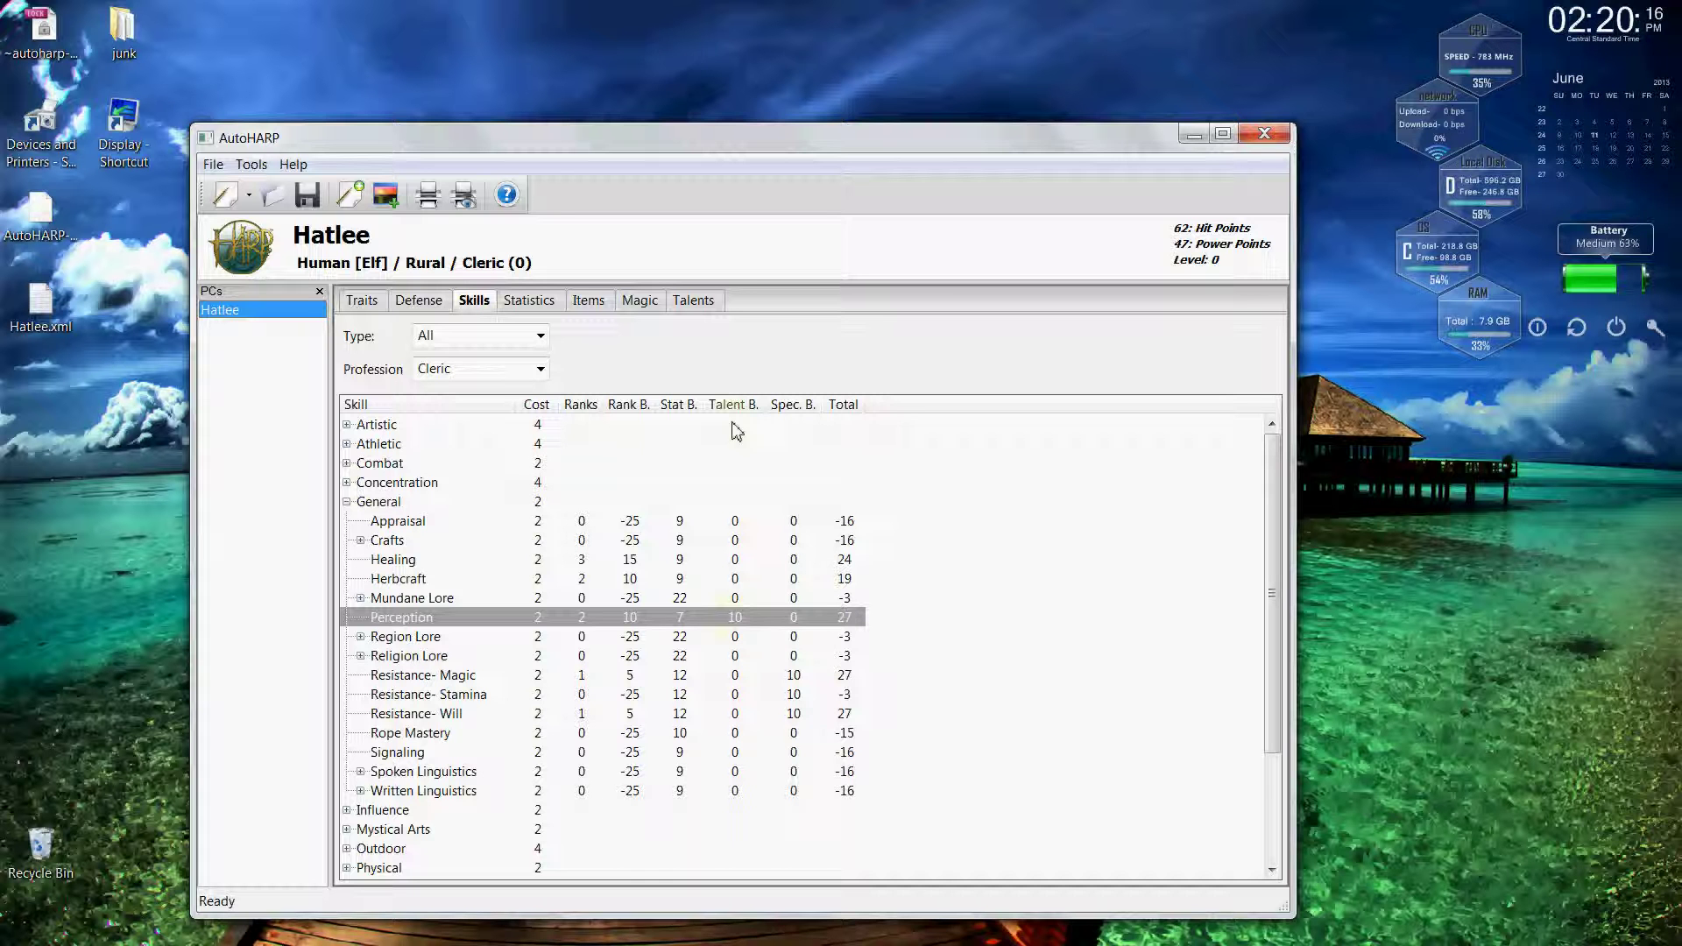
click(713, 307)
Add the Scholar talent, cost 15, with 'This is custom.' appended to its description.
click(418, 403)
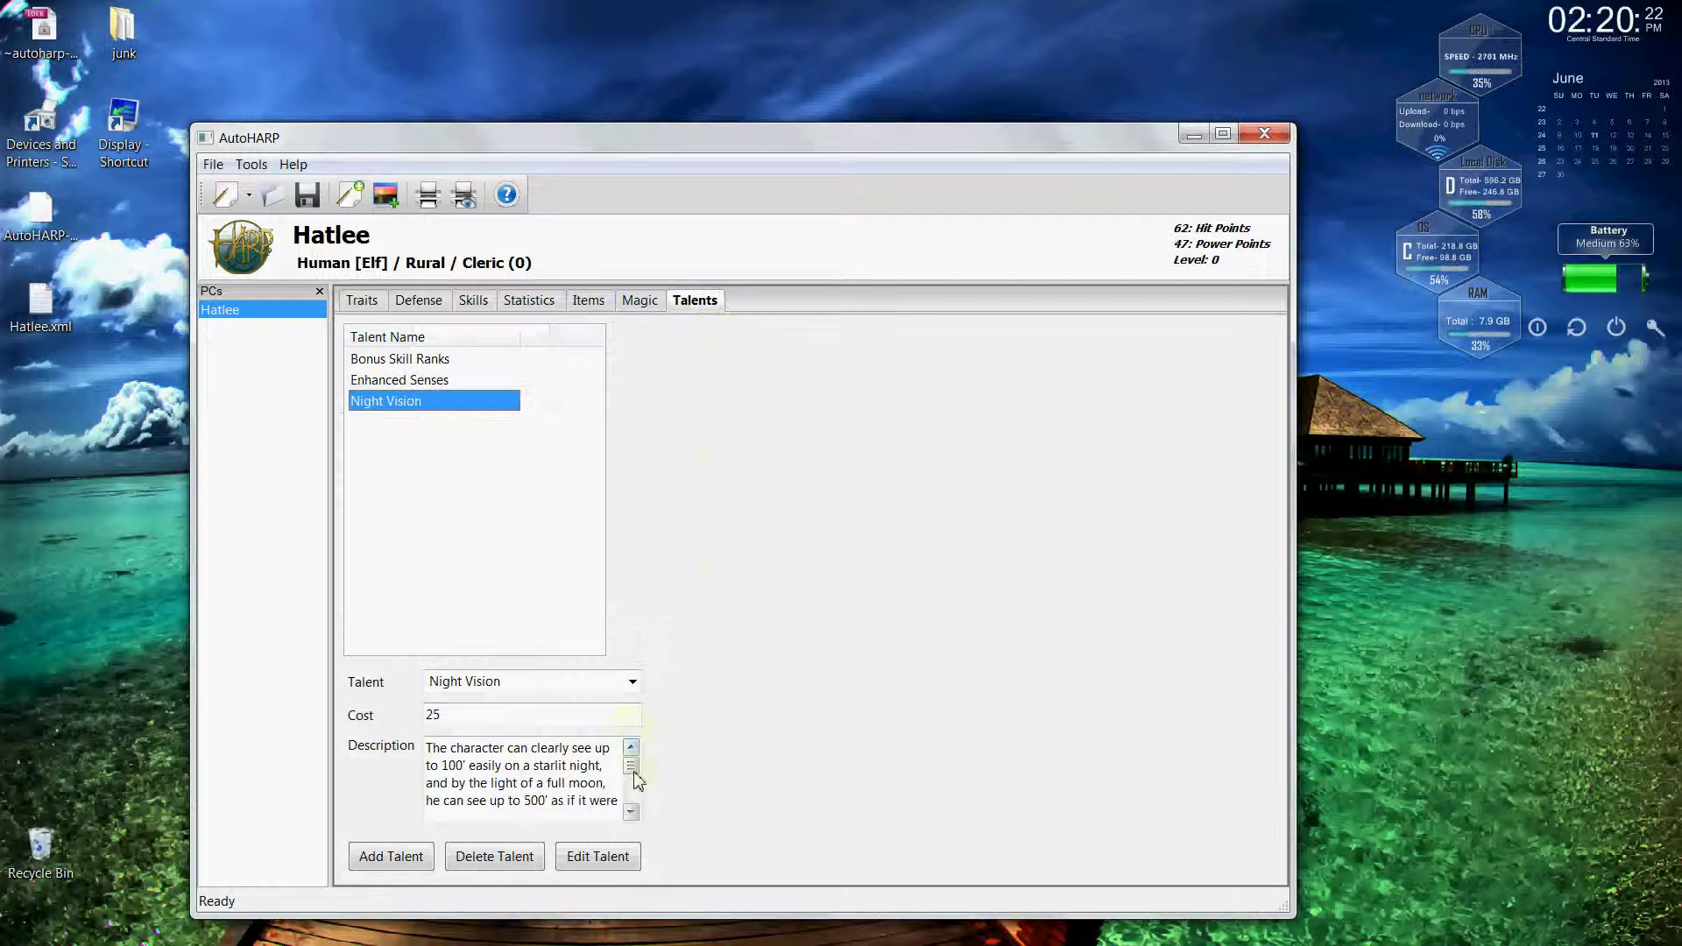
mouse_move(634, 768)
mouse_down()
mouse_move(633, 804)
mouse_move(631, 755)
mouse_up()
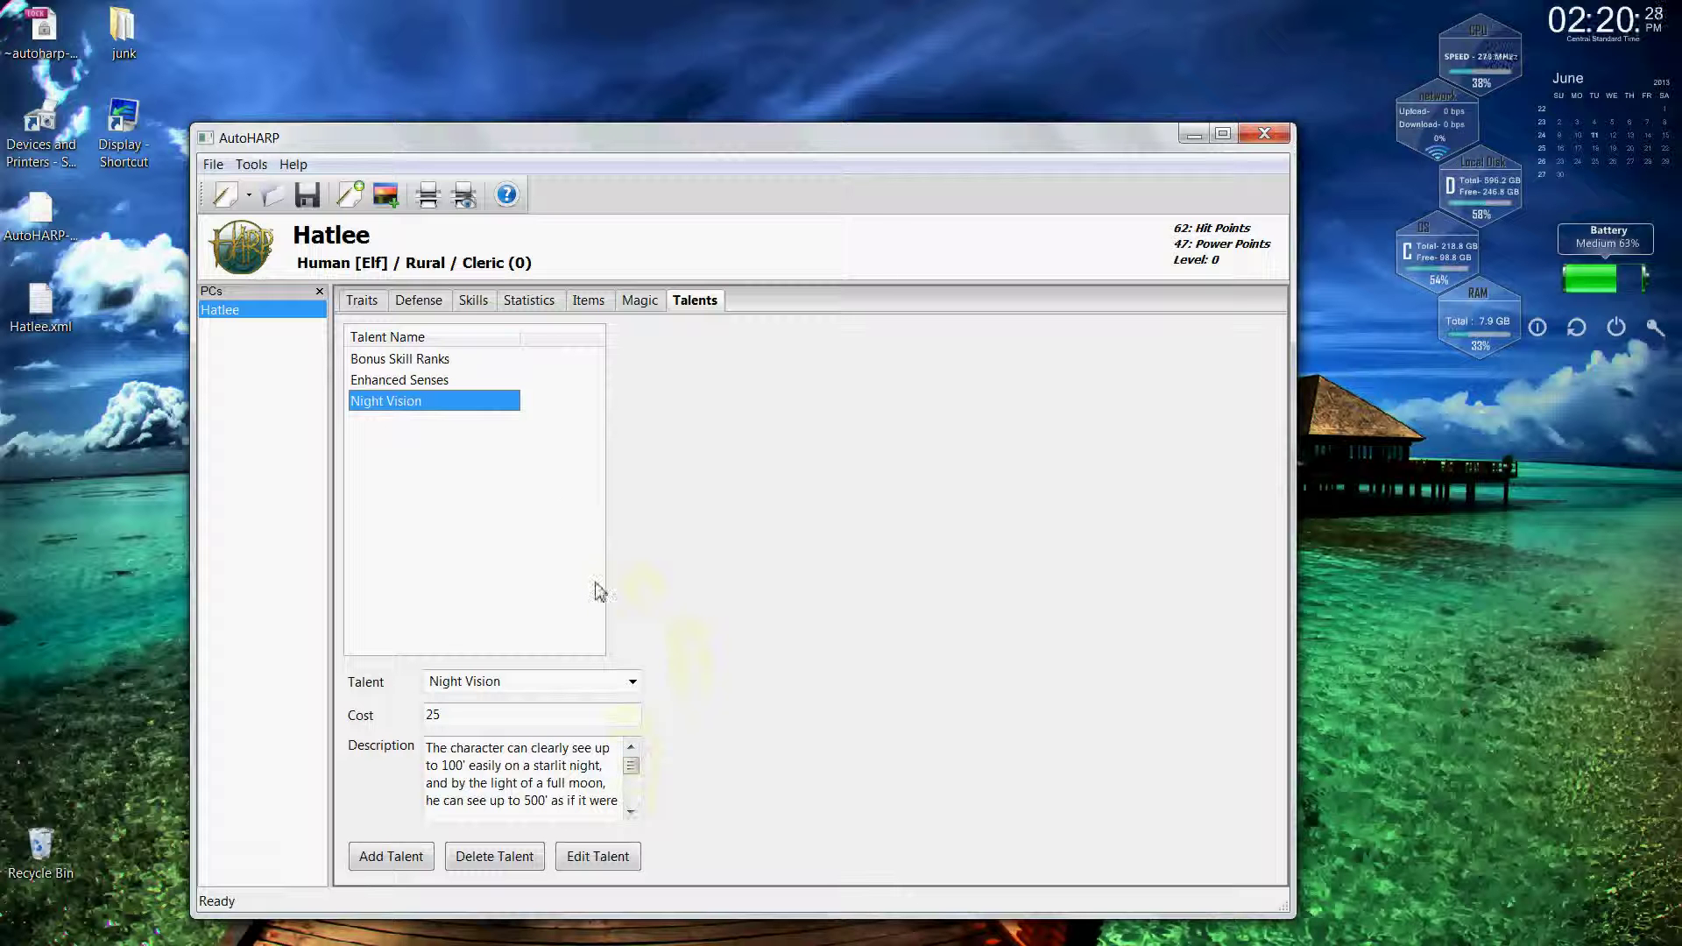
click(633, 684)
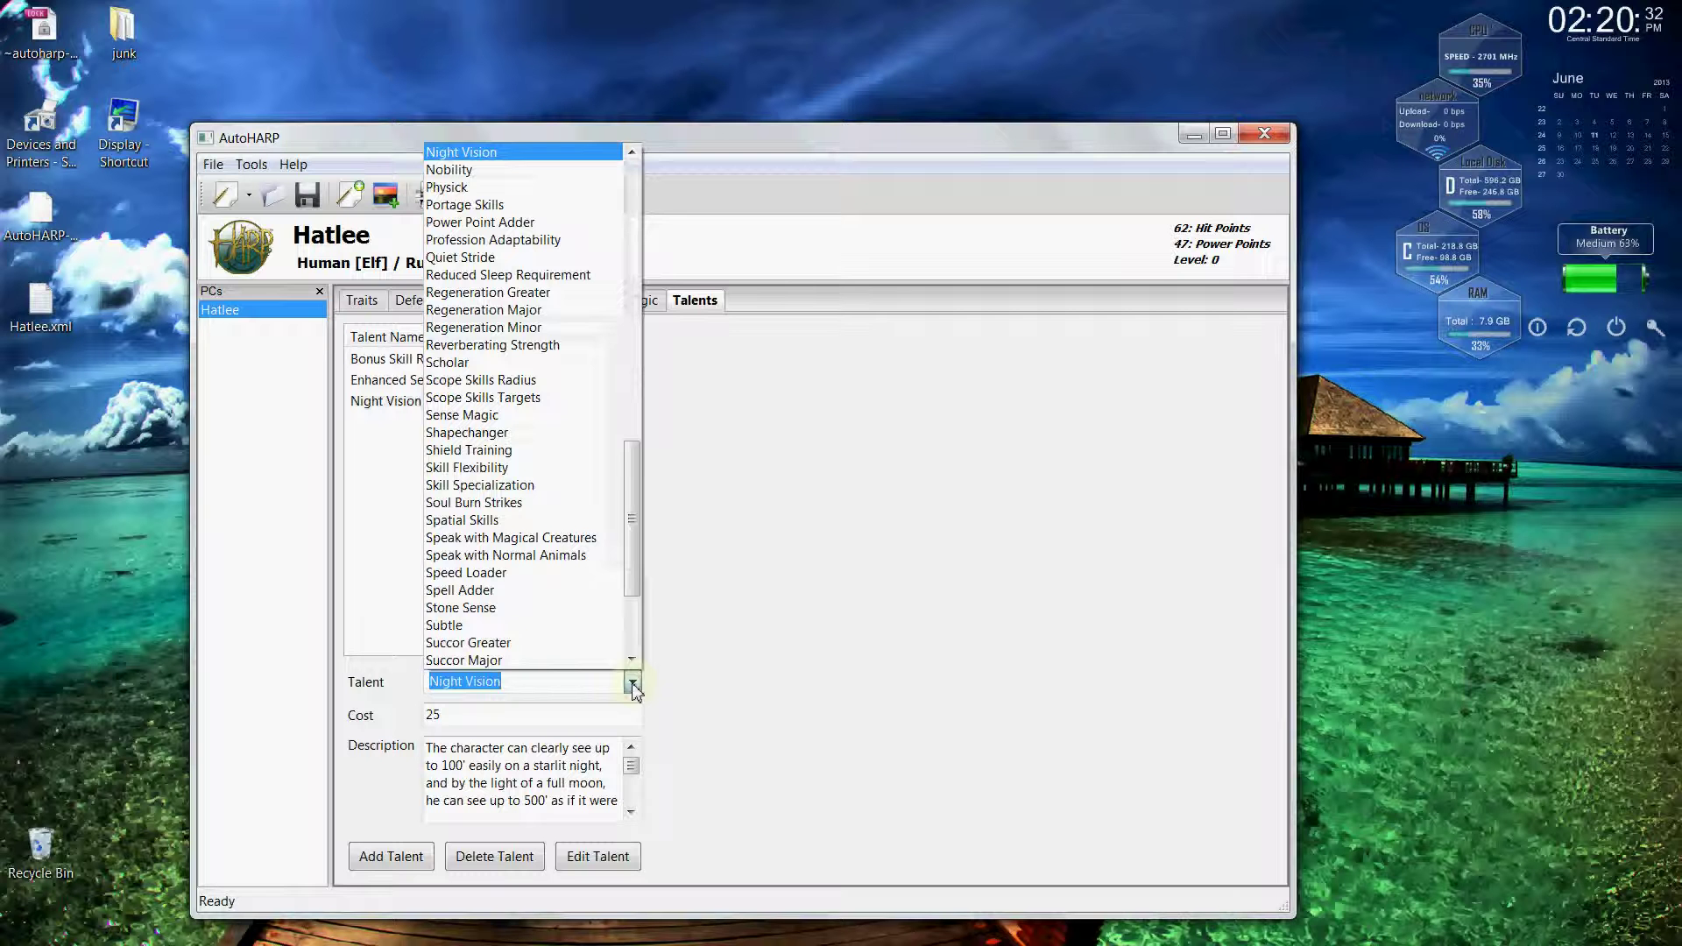
click(536, 363)
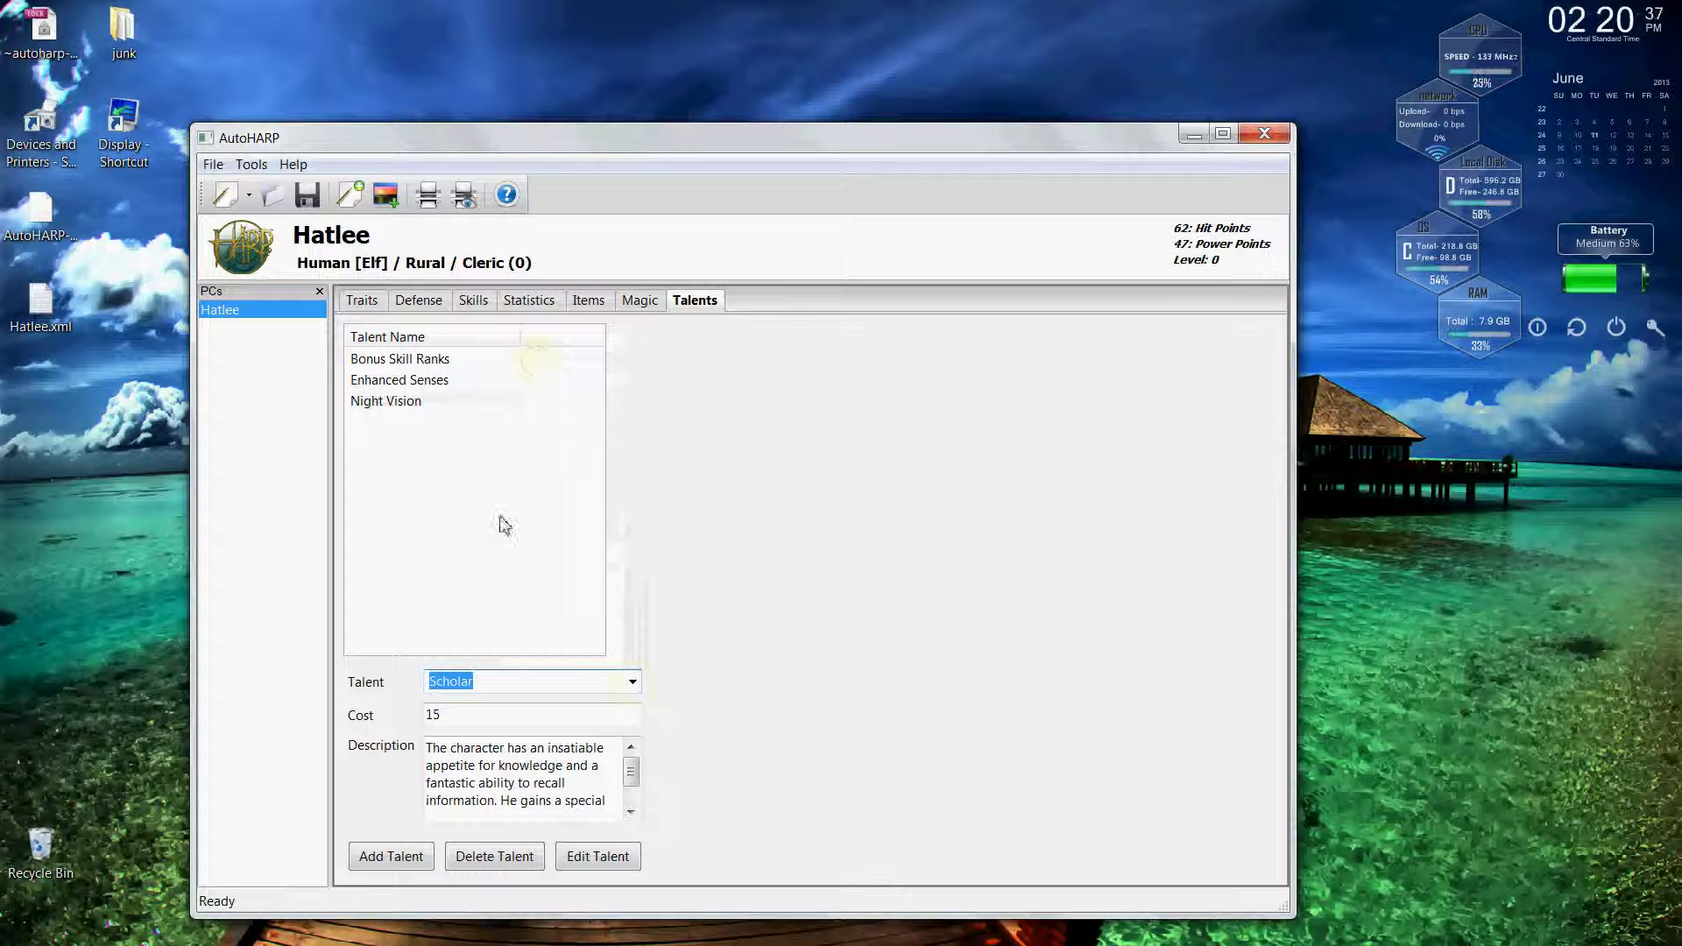
click(445, 716)
click(596, 778)
scroll(631, 776, down, 2)
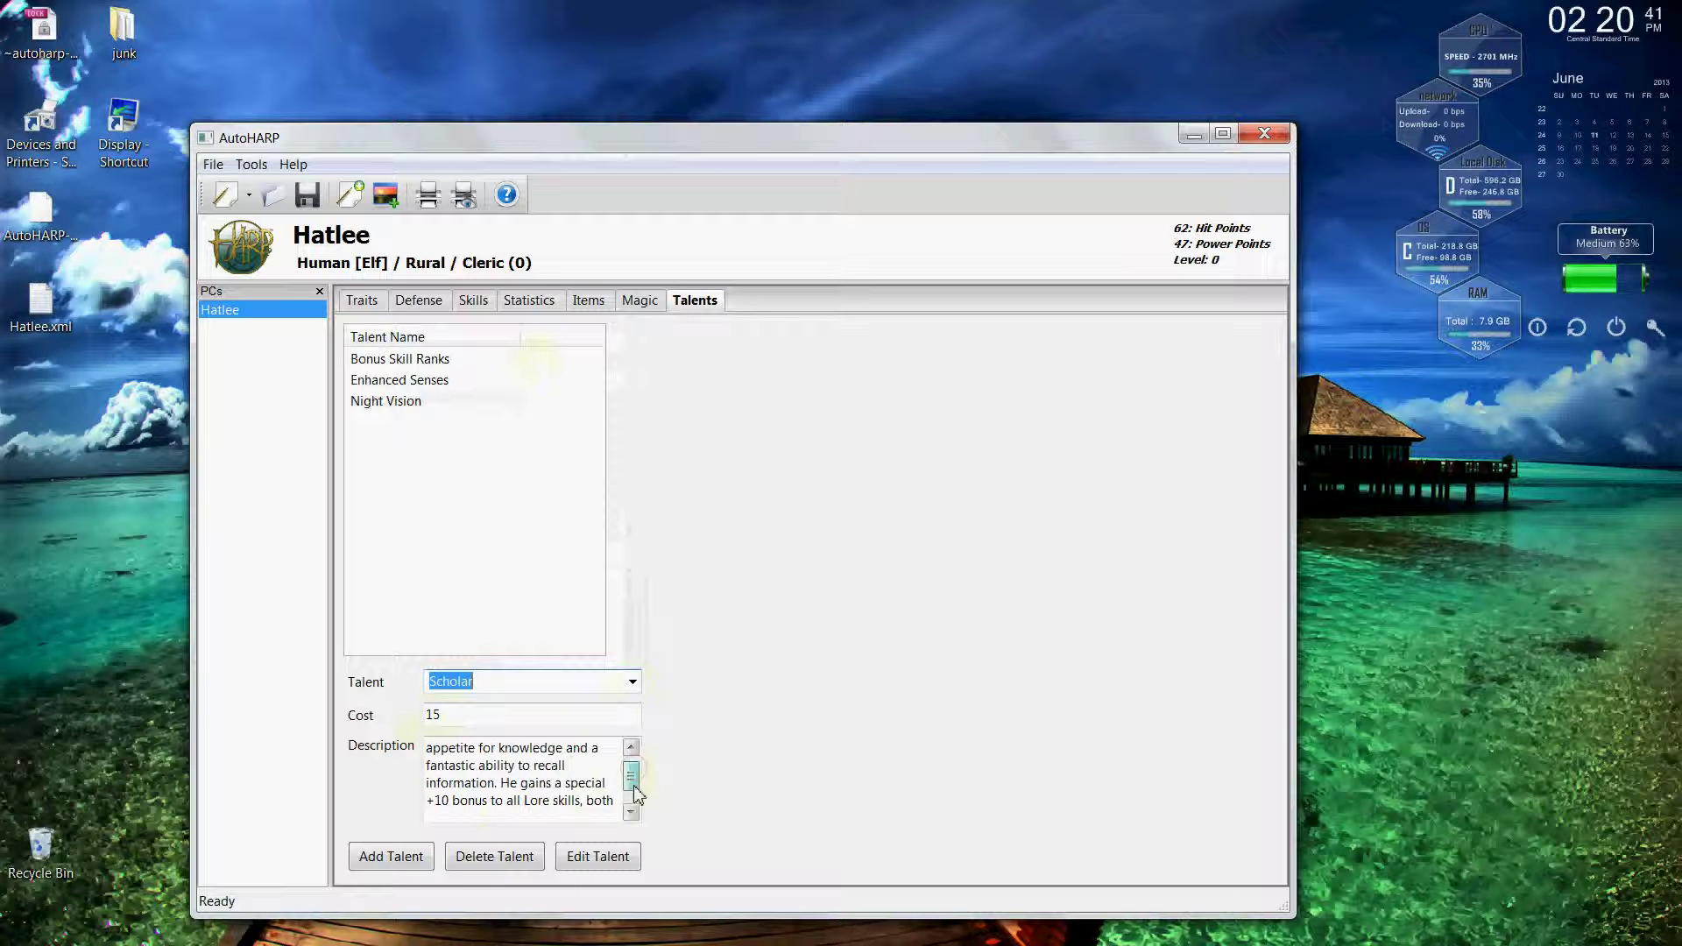
click(596, 802)
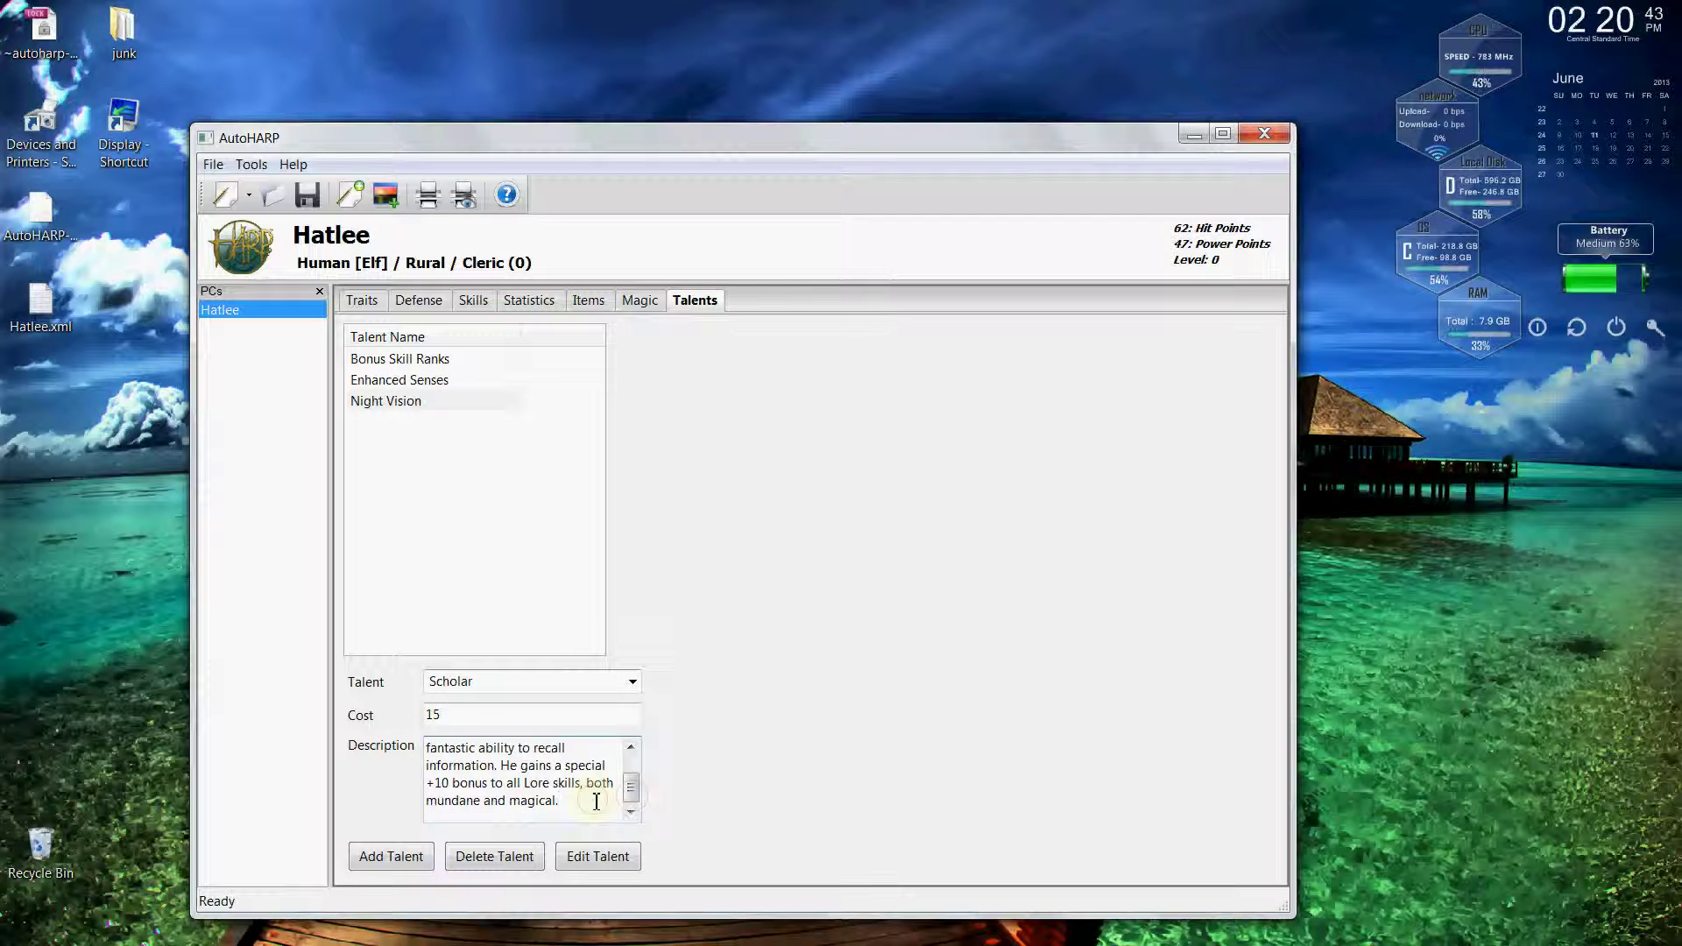
text(This is custom.)
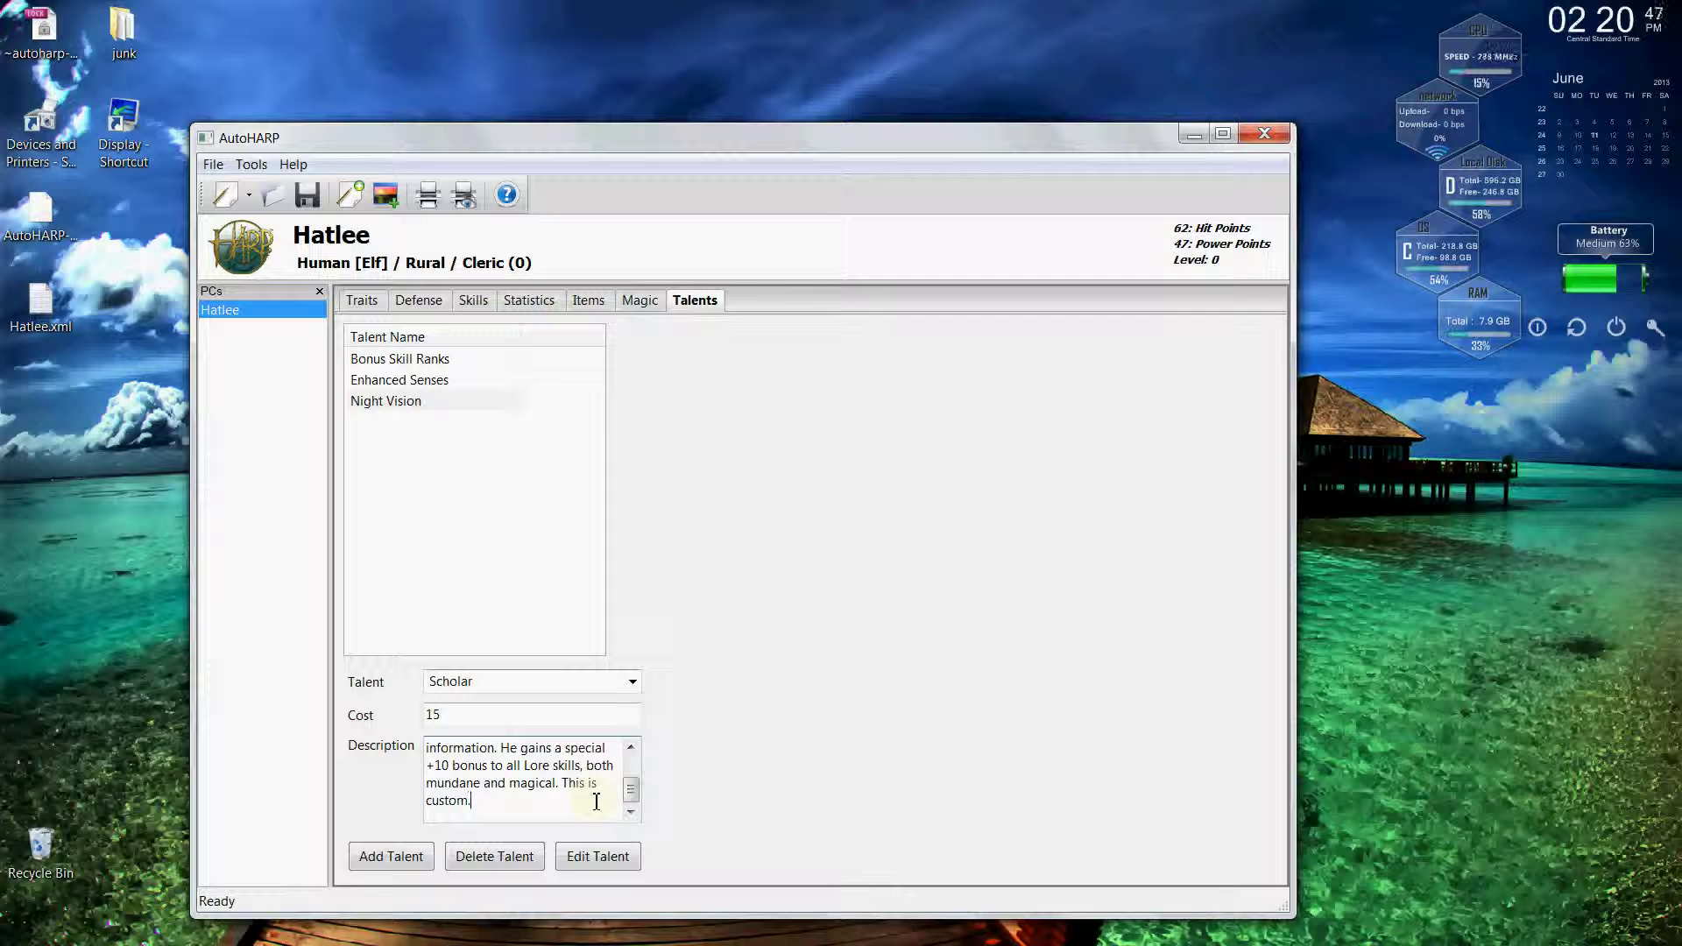
click(406, 869)
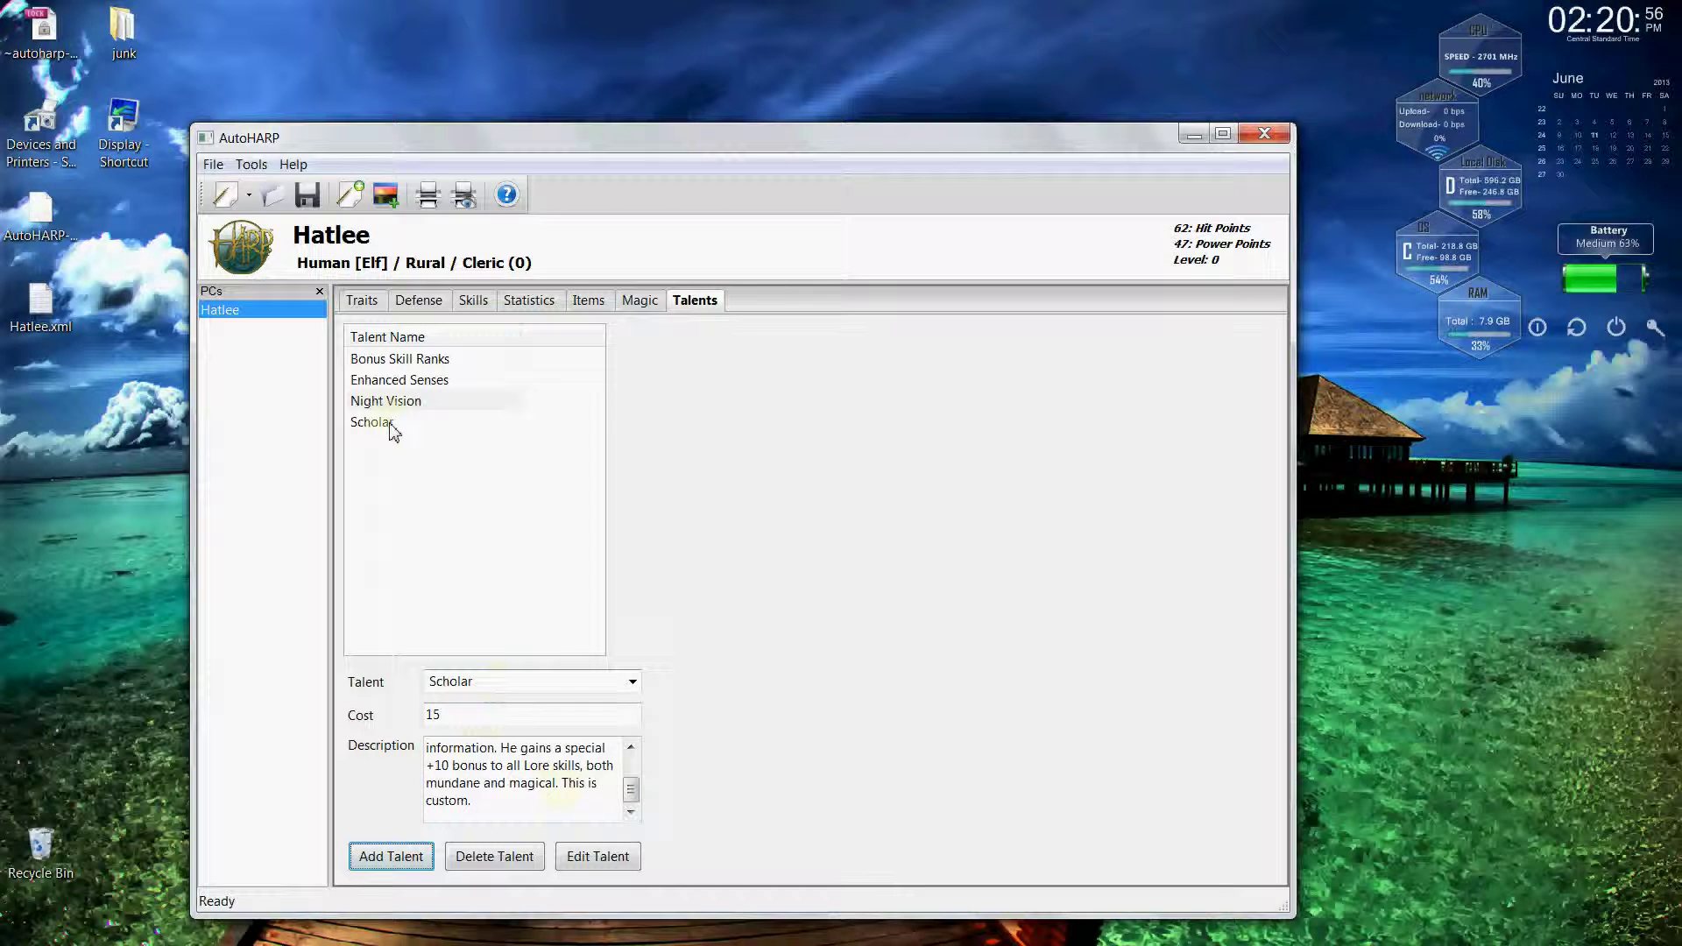
Delete 'This is custom.' from Scholar's description and save the edited talent.
click(383, 424)
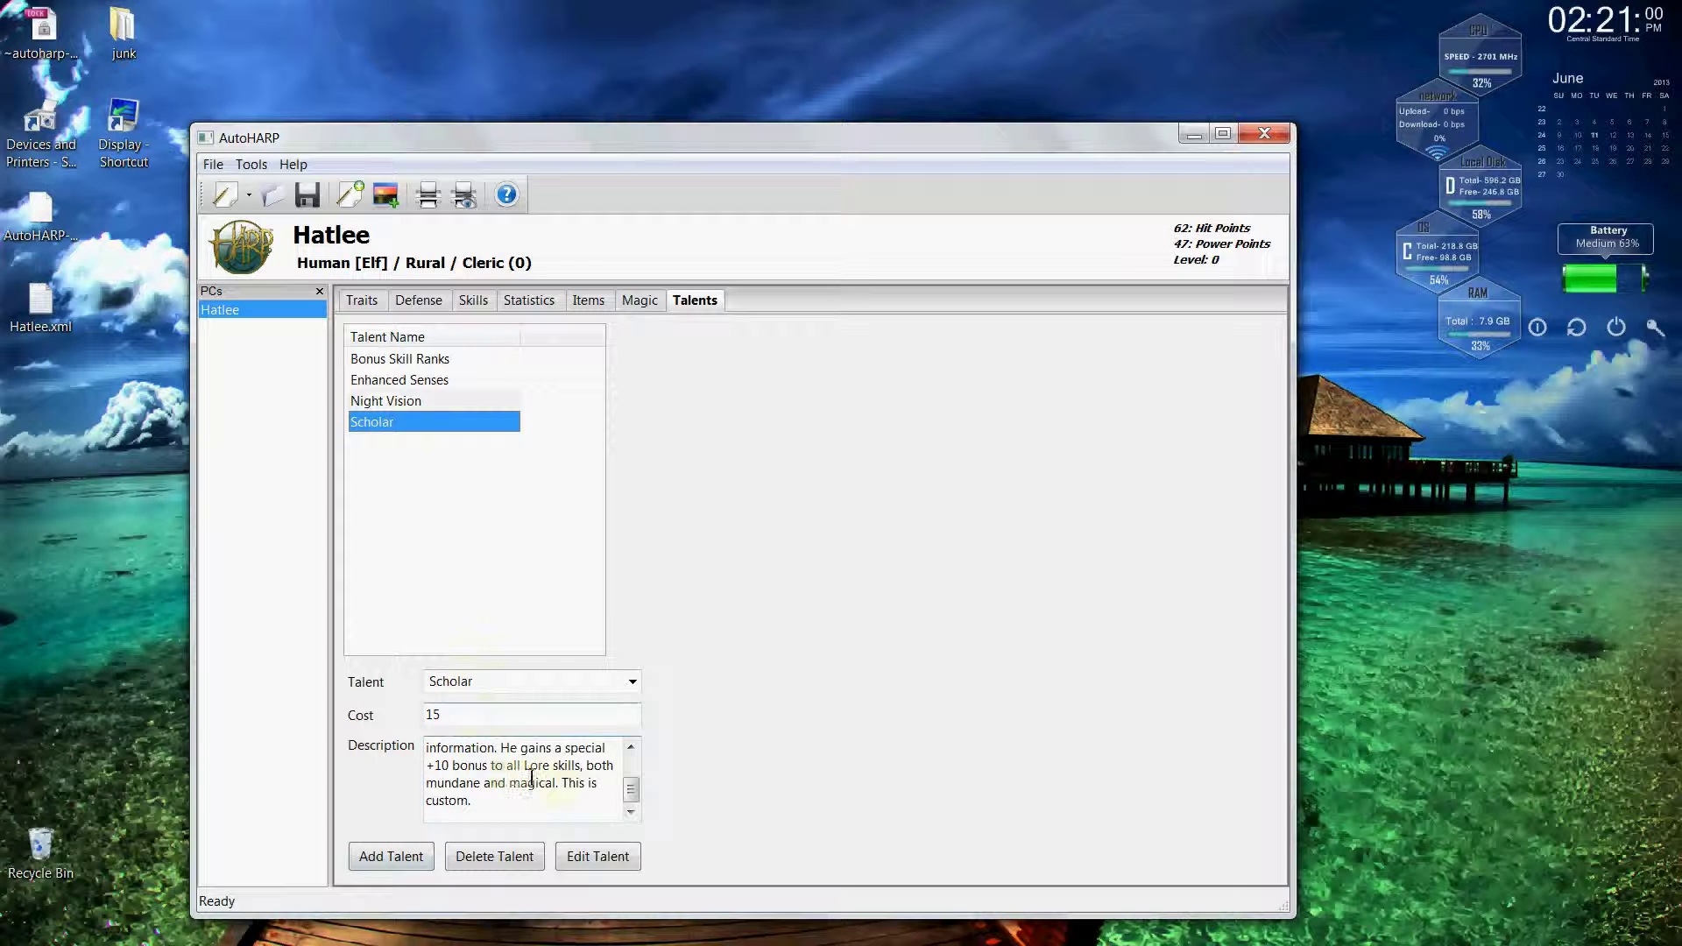
click(633, 682)
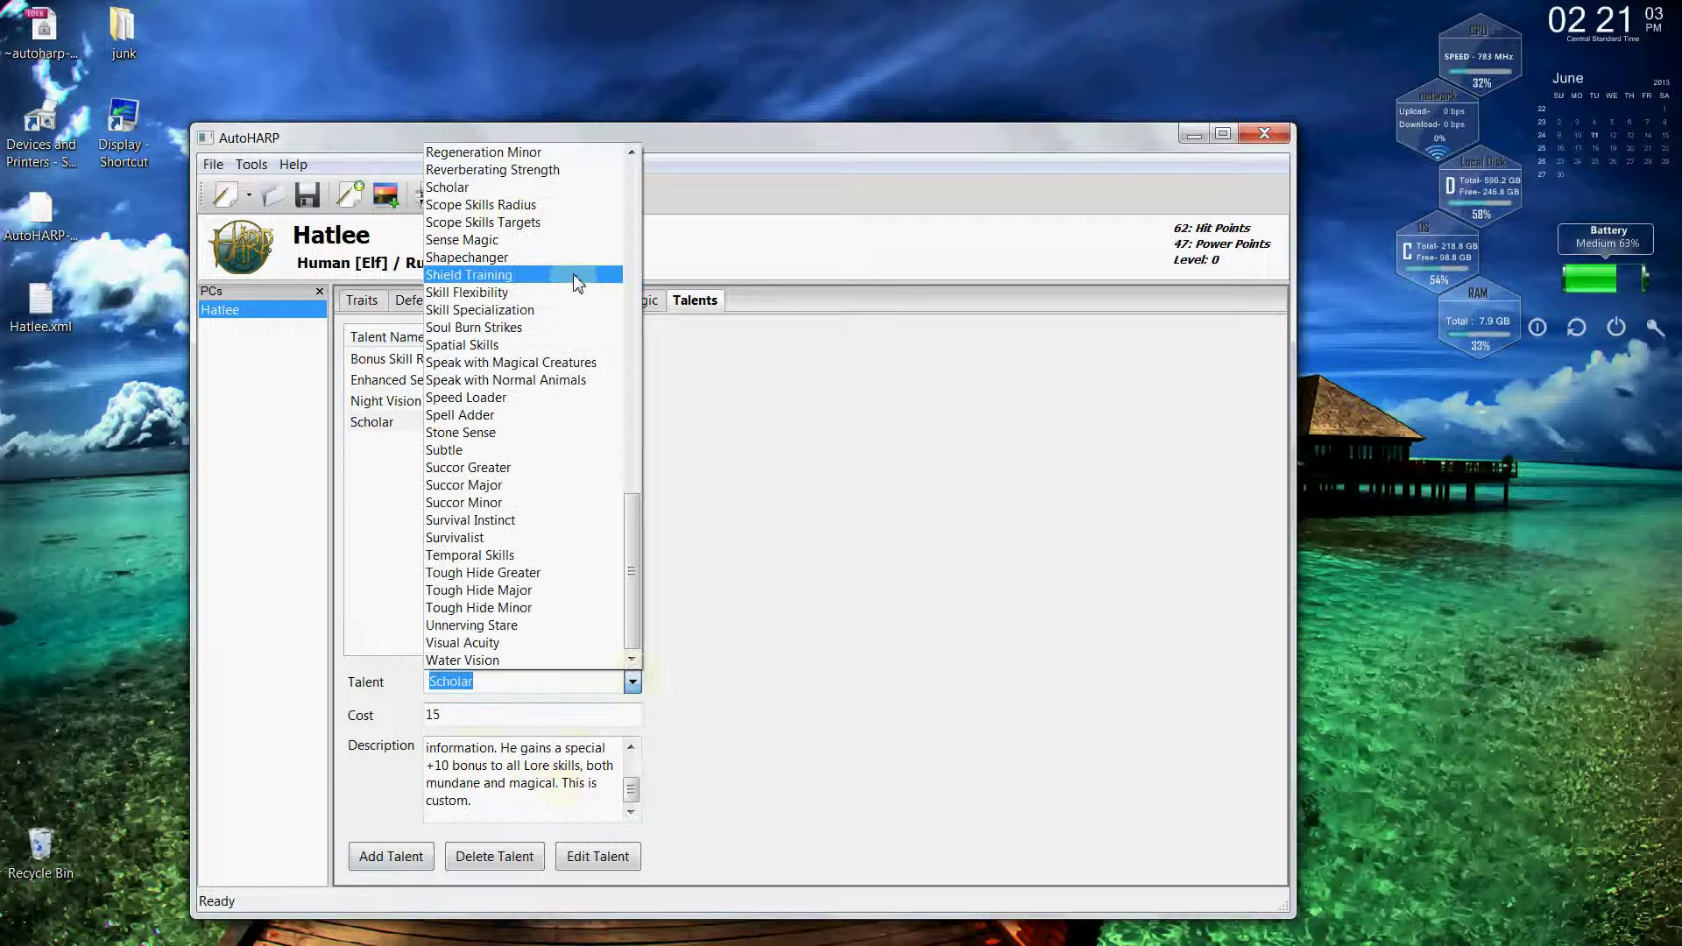
key(Escape)
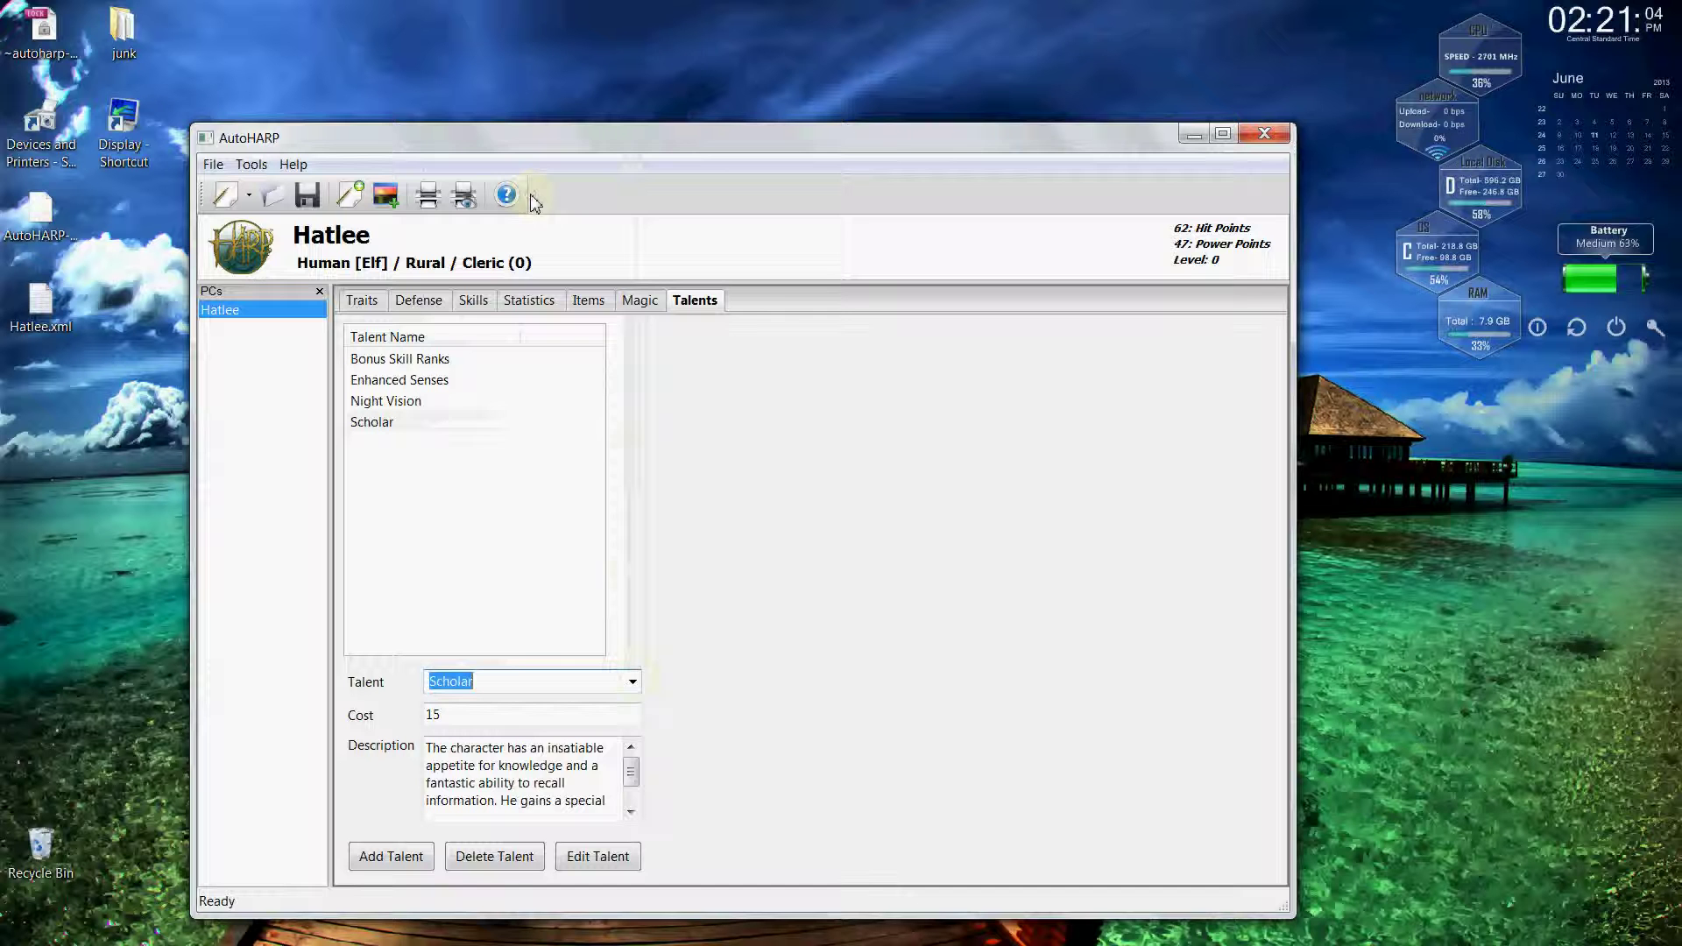
drag(631, 771, 636, 800)
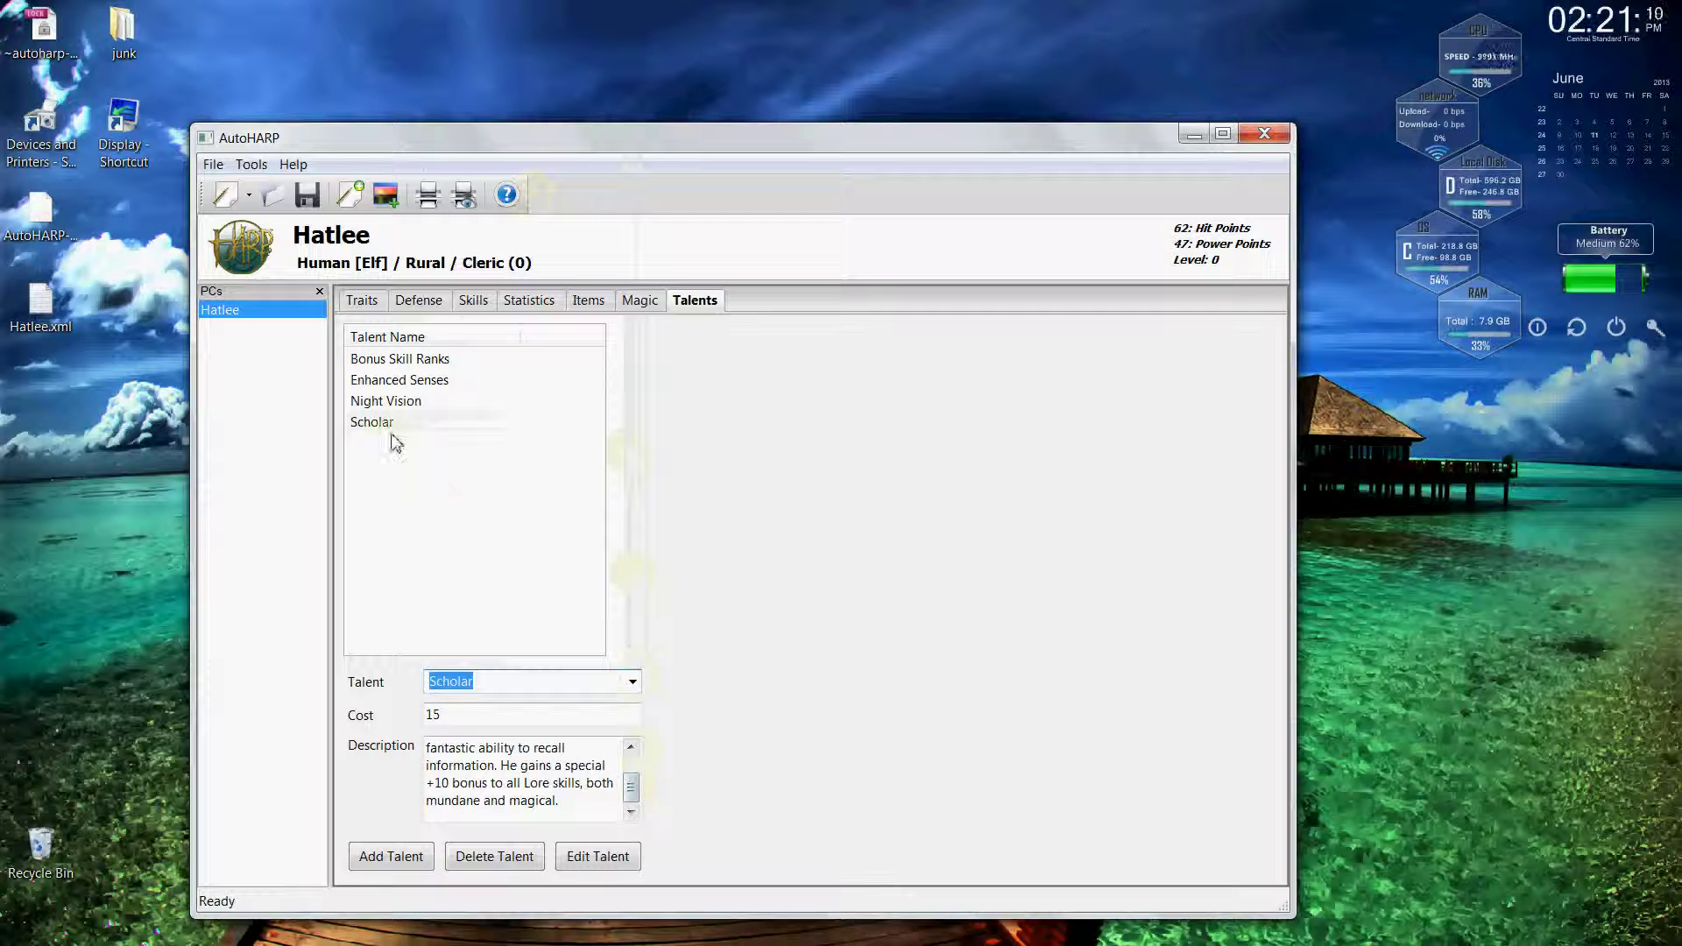
click(385, 428)
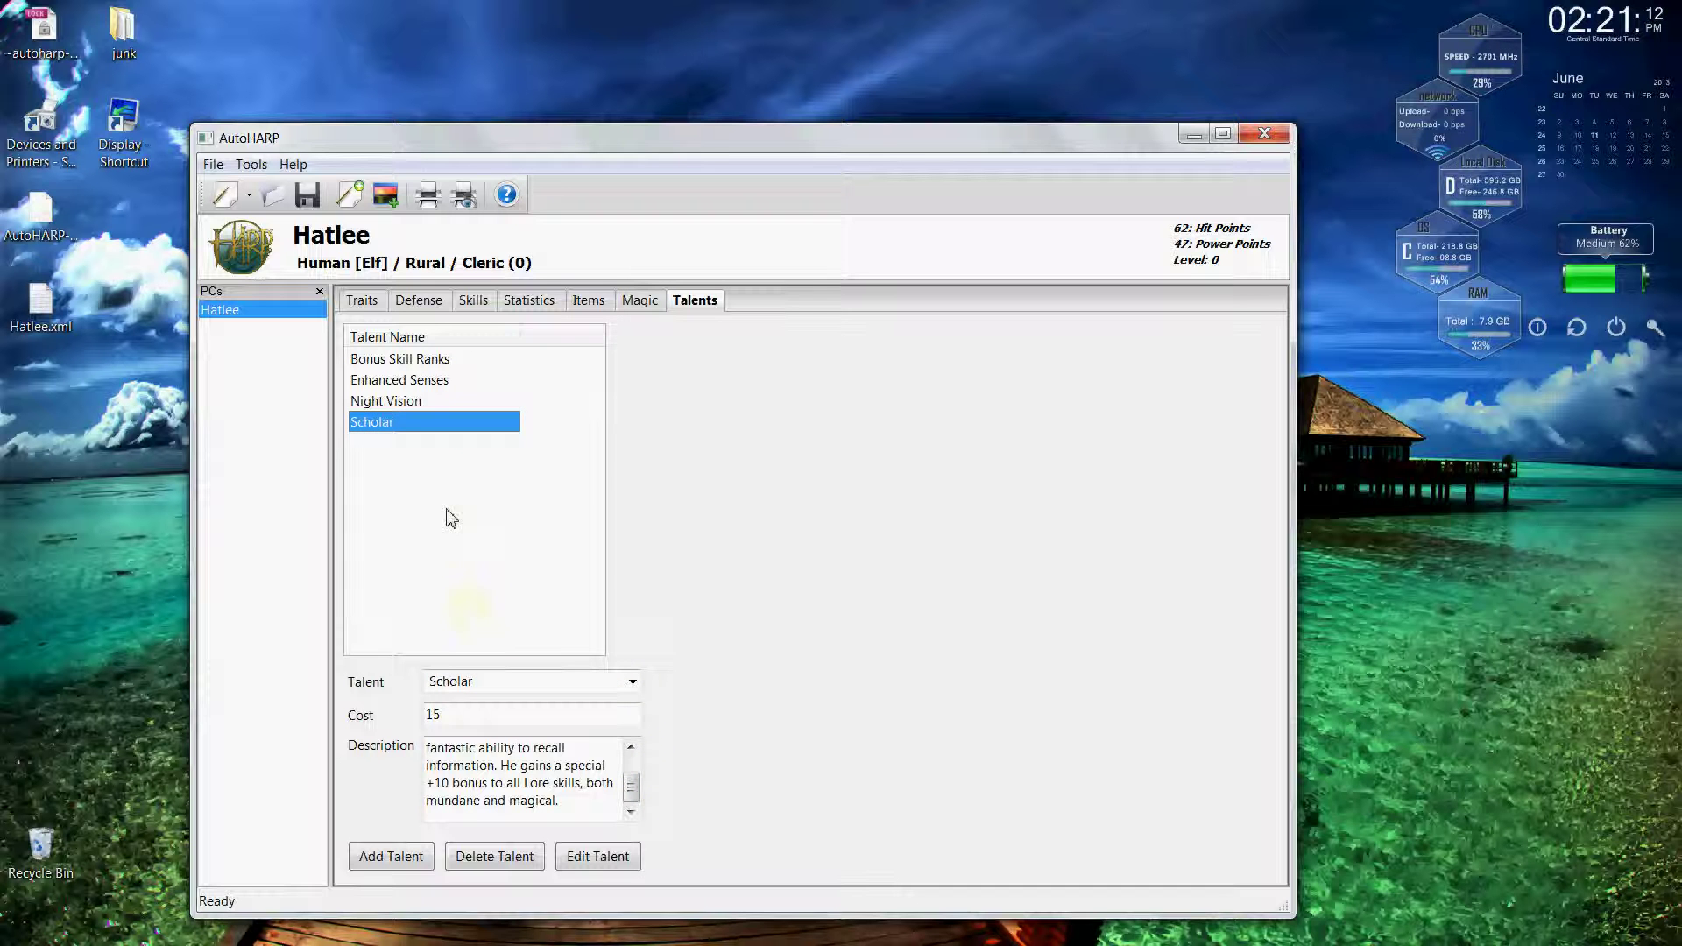
click(401, 404)
click(394, 424)
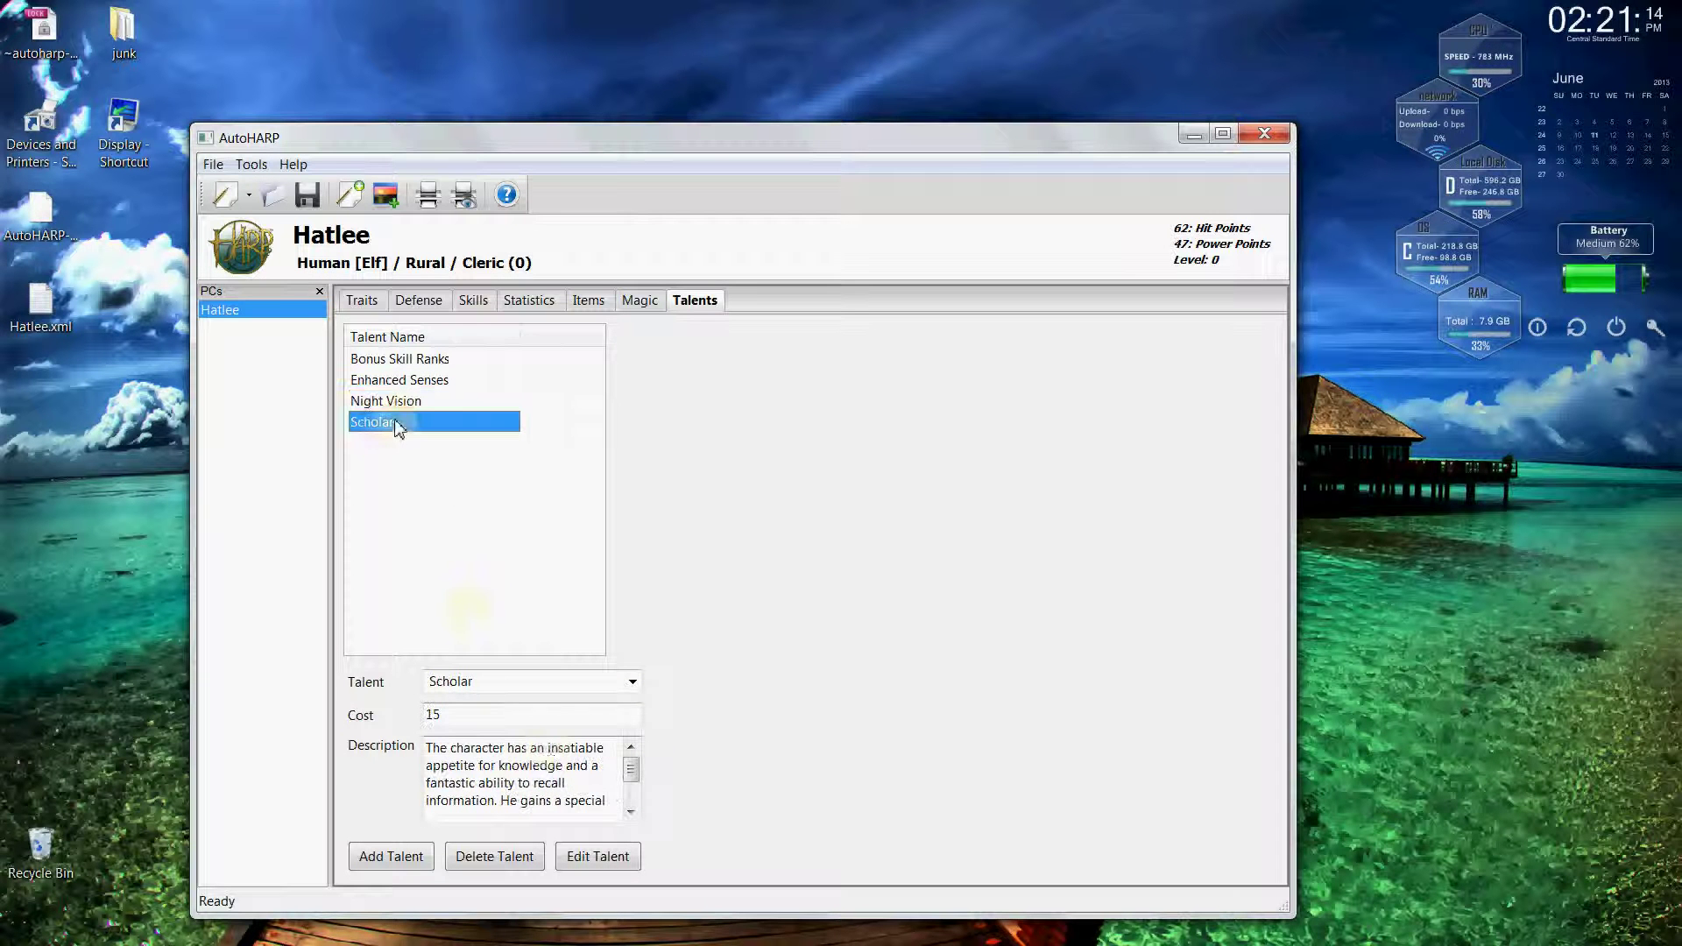
scroll(631, 780, down, 1)
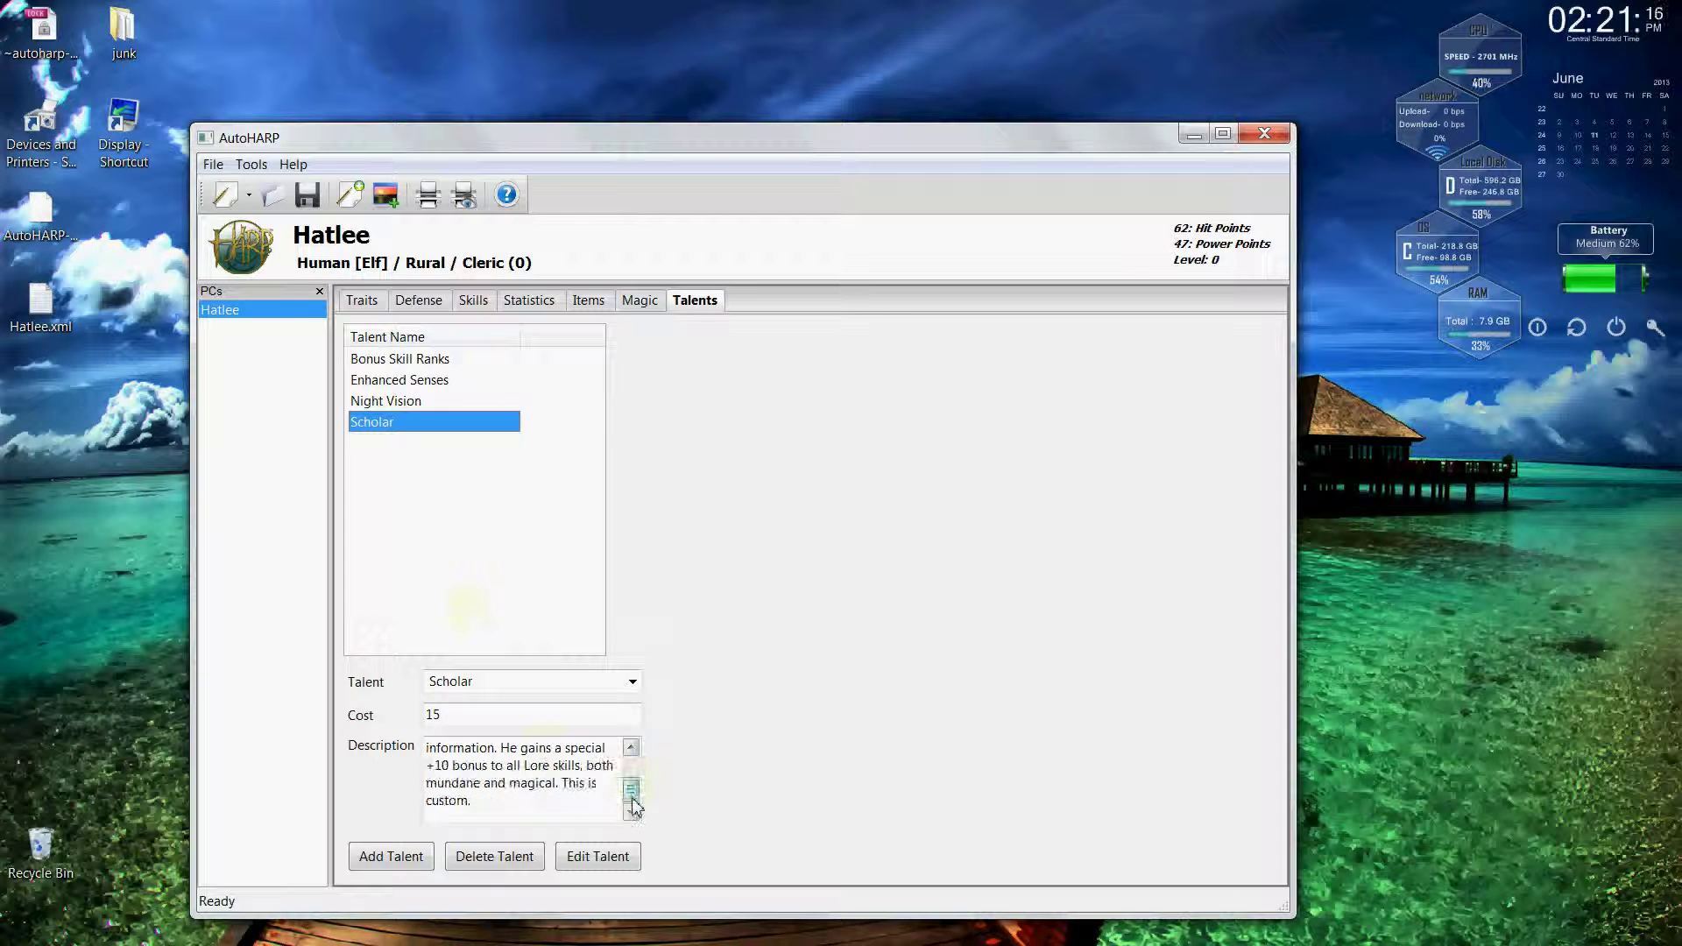
drag(562, 784, 566, 805)
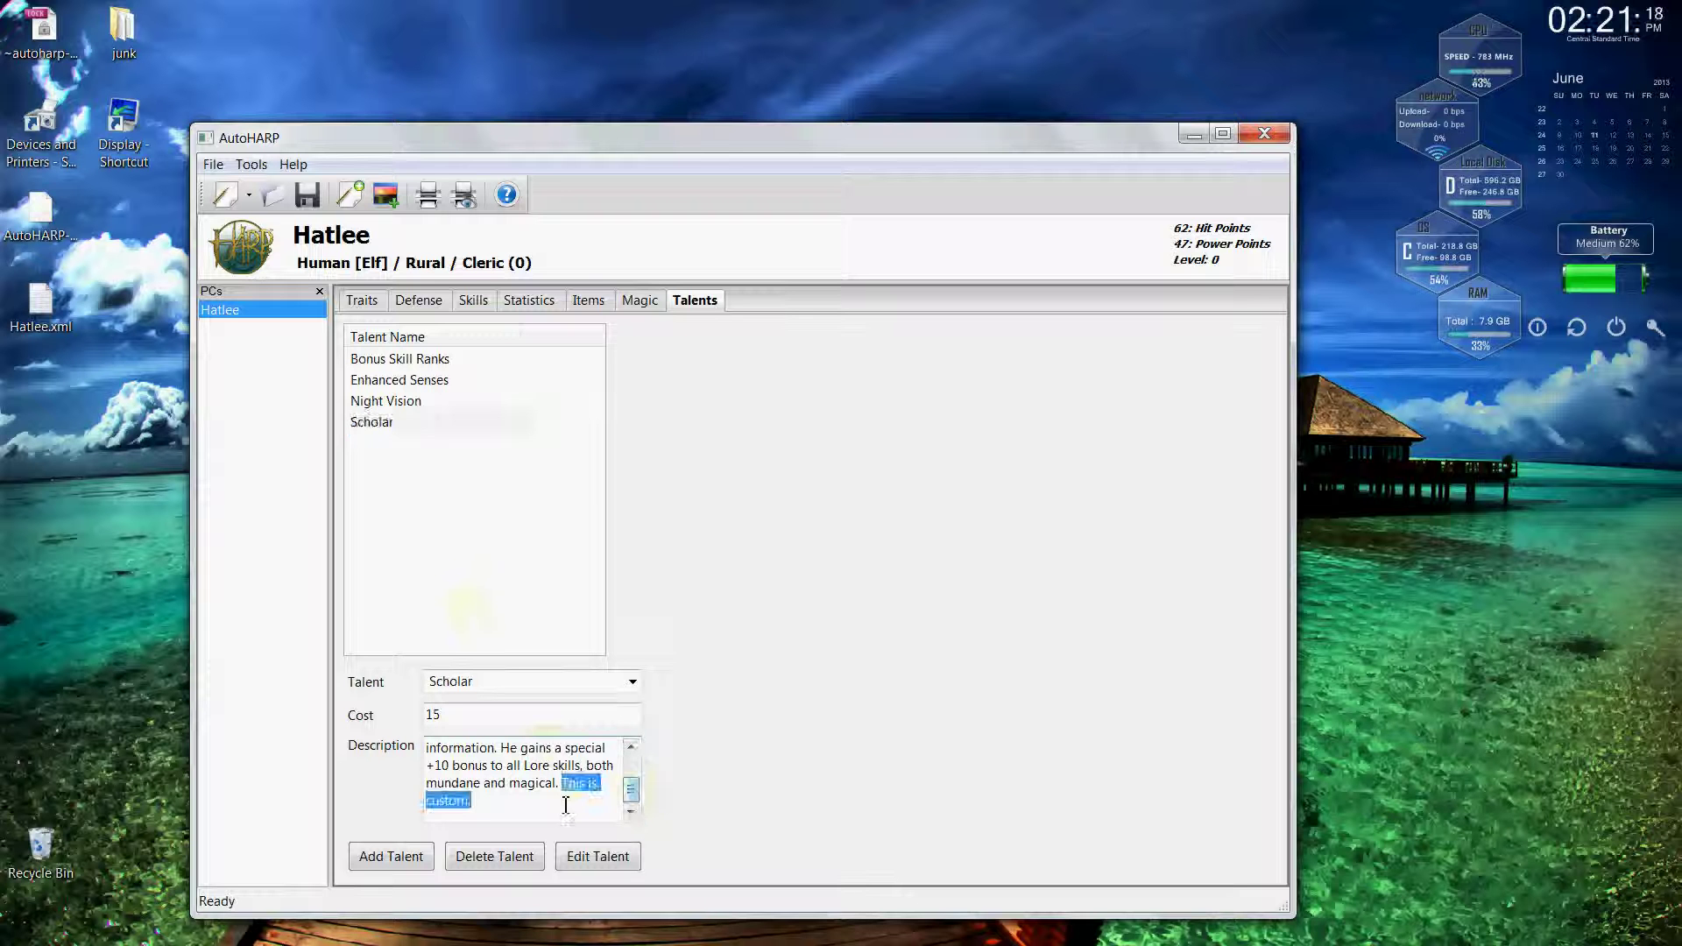
key(BackSpace)
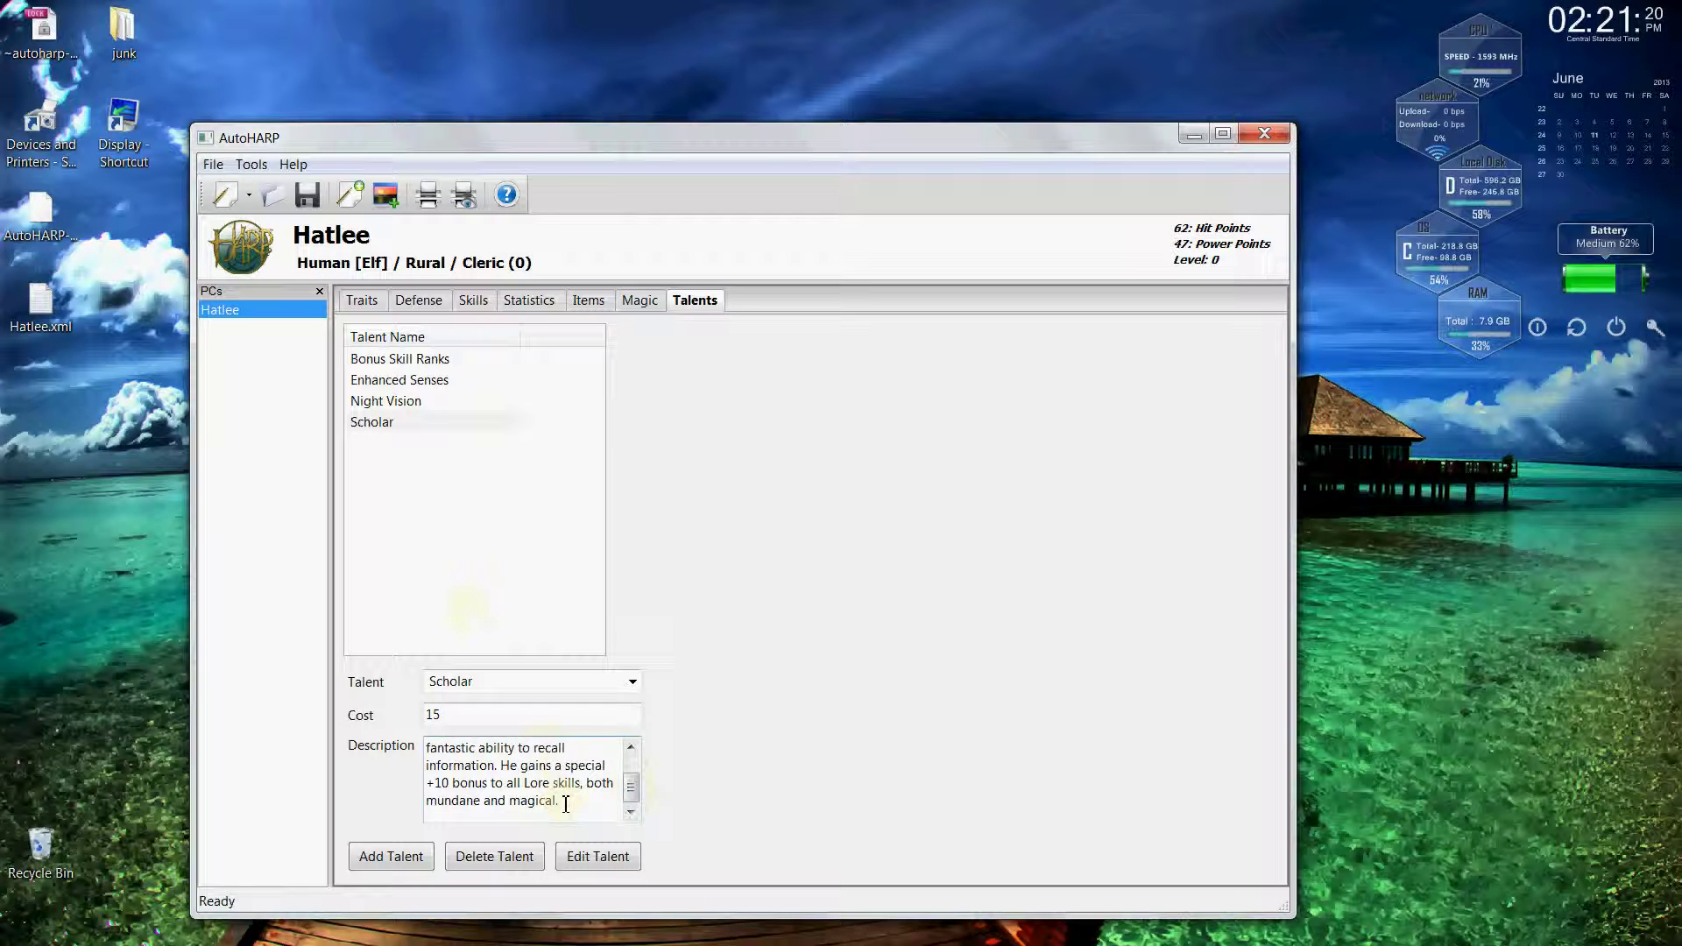
click(583, 857)
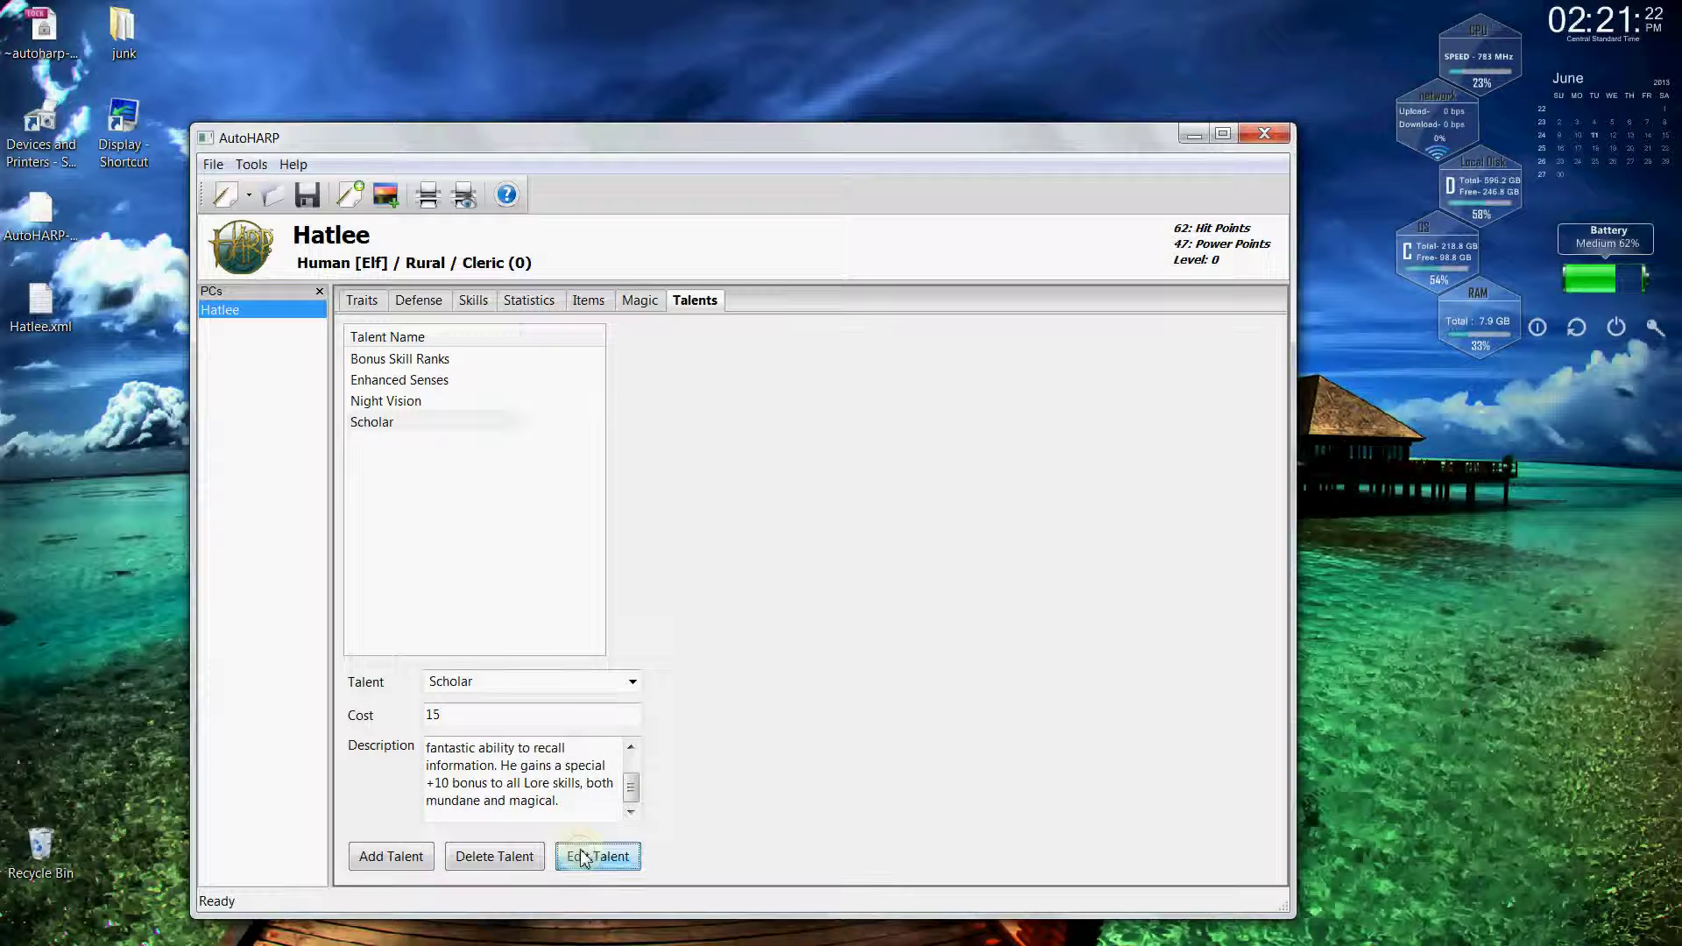
Remove the Scholar talent from Hatlee and return to the skills table.
click(416, 403)
click(403, 424)
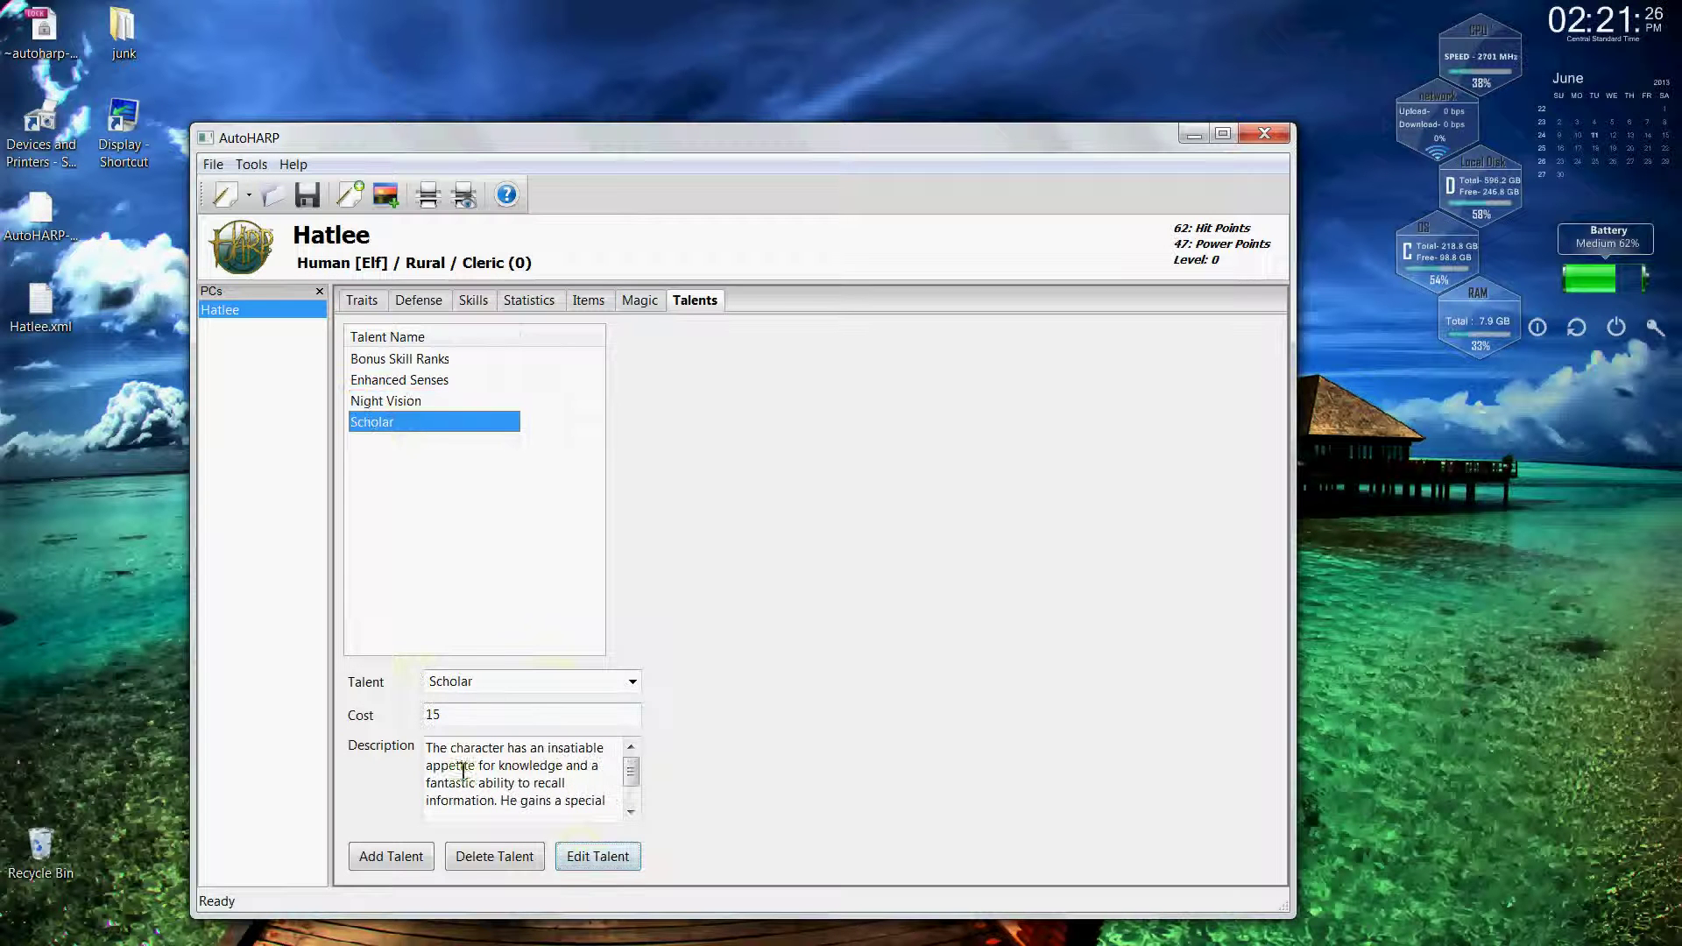
click(481, 860)
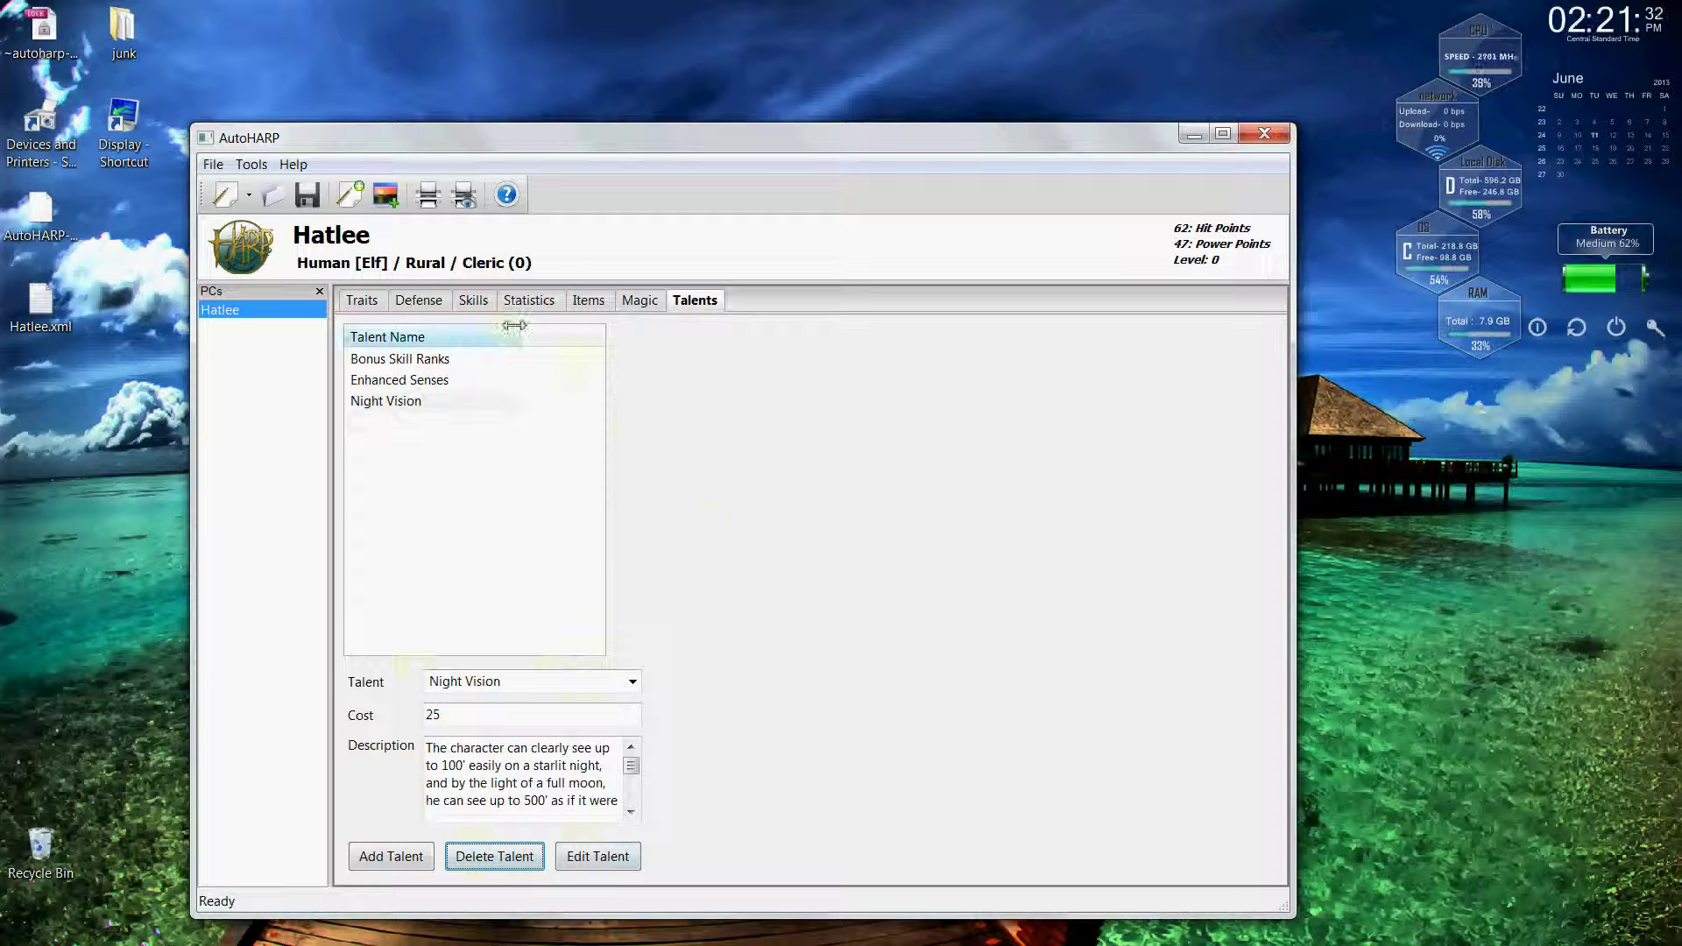
click(474, 302)
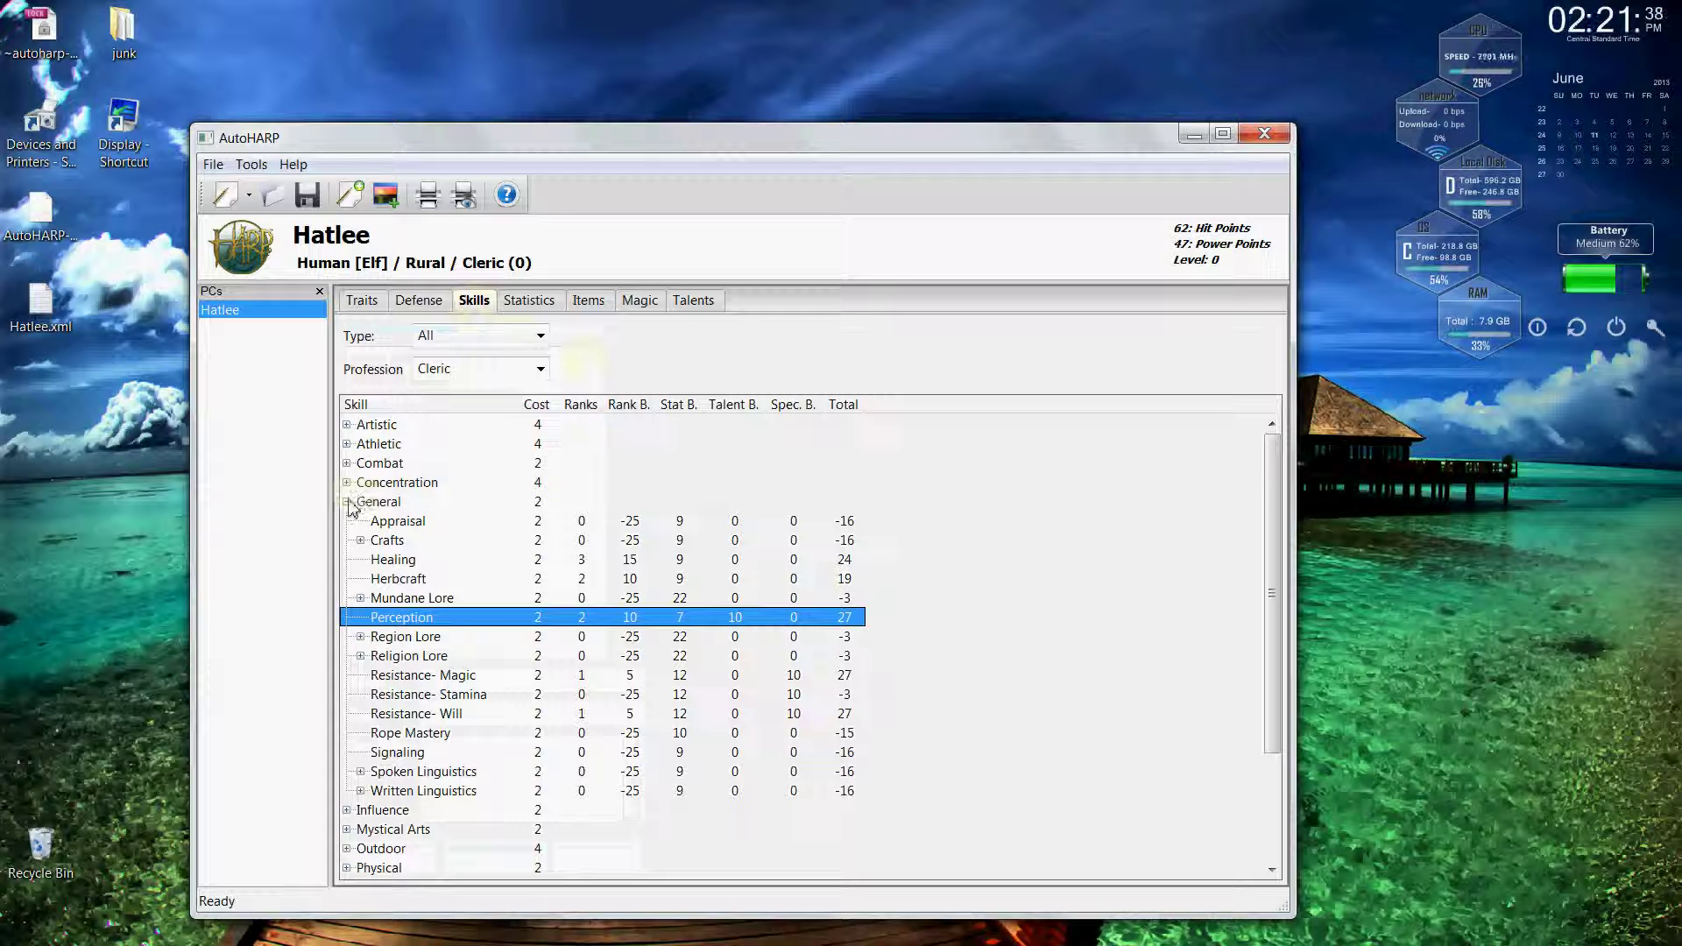
Collapse General, expand Athletic, Combat and Combat Style, and bring up Acrobatics' action menu.
click(347, 502)
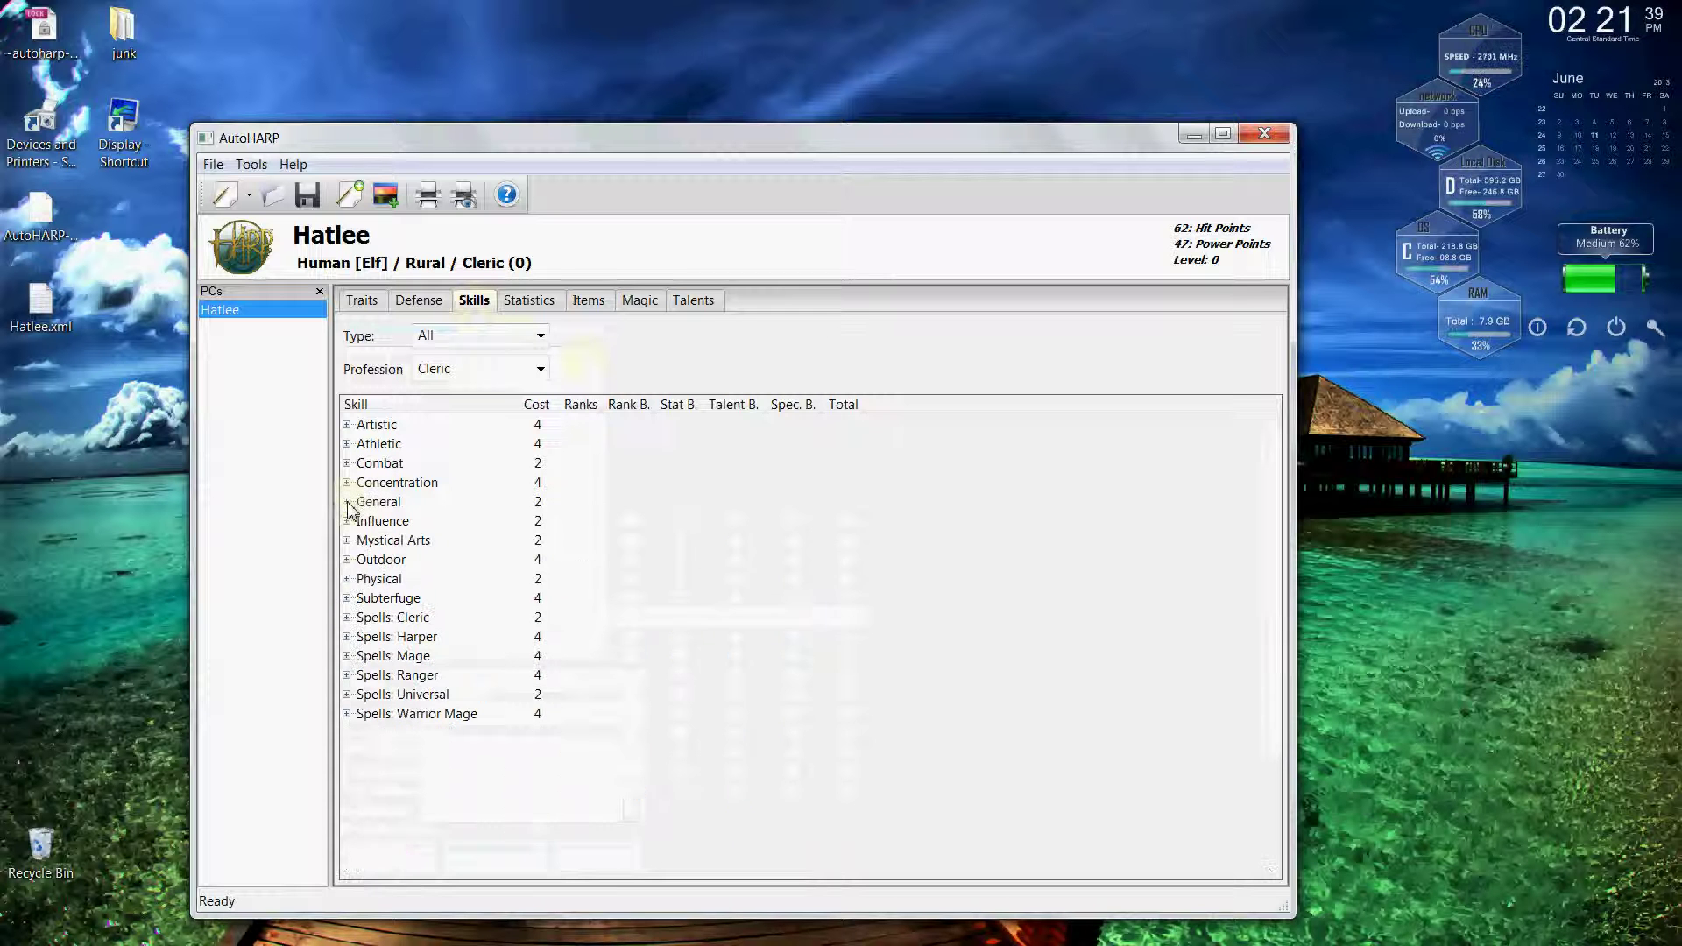
click(347, 425)
click(347, 425)
click(347, 444)
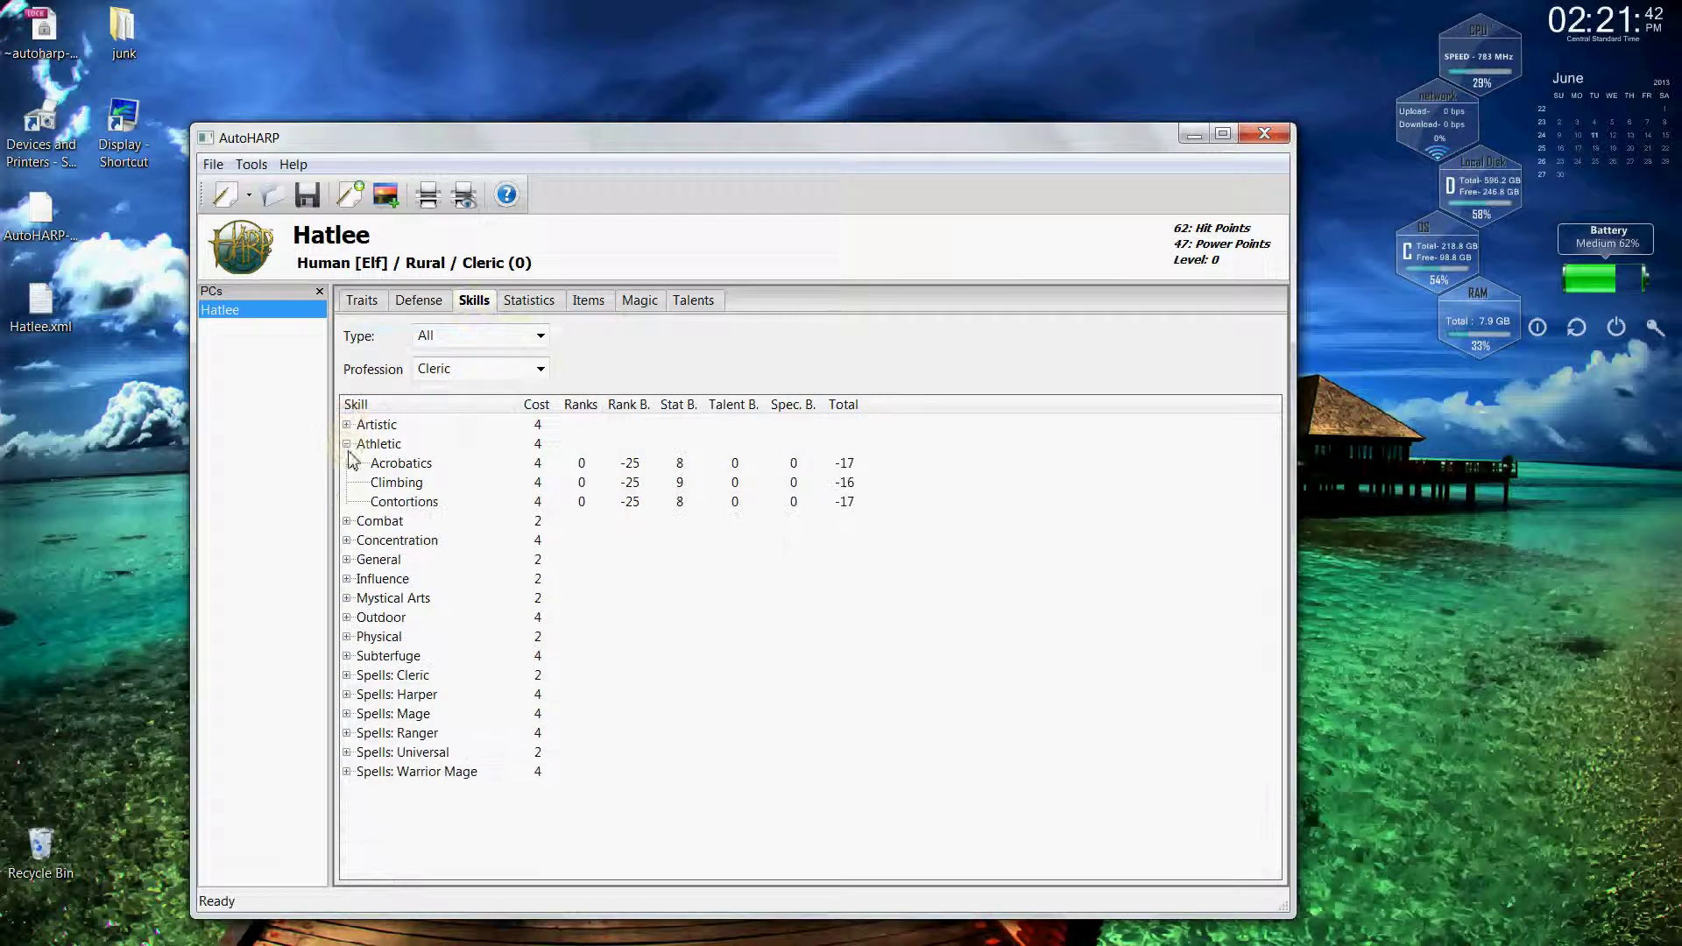
click(347, 521)
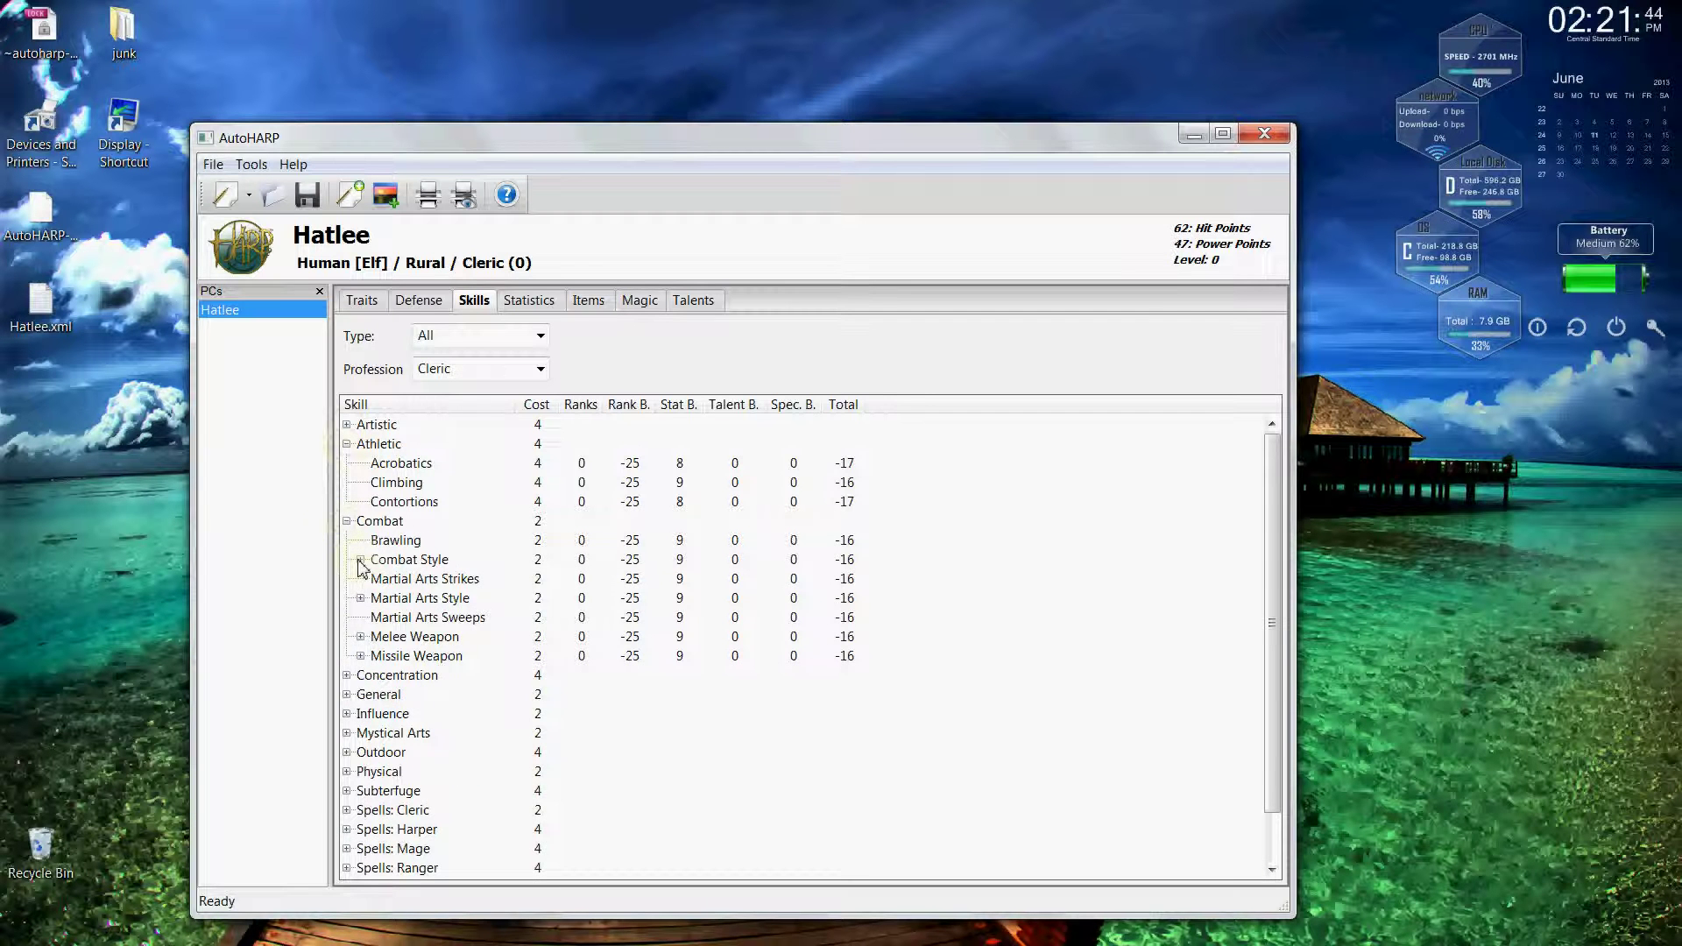
click(361, 559)
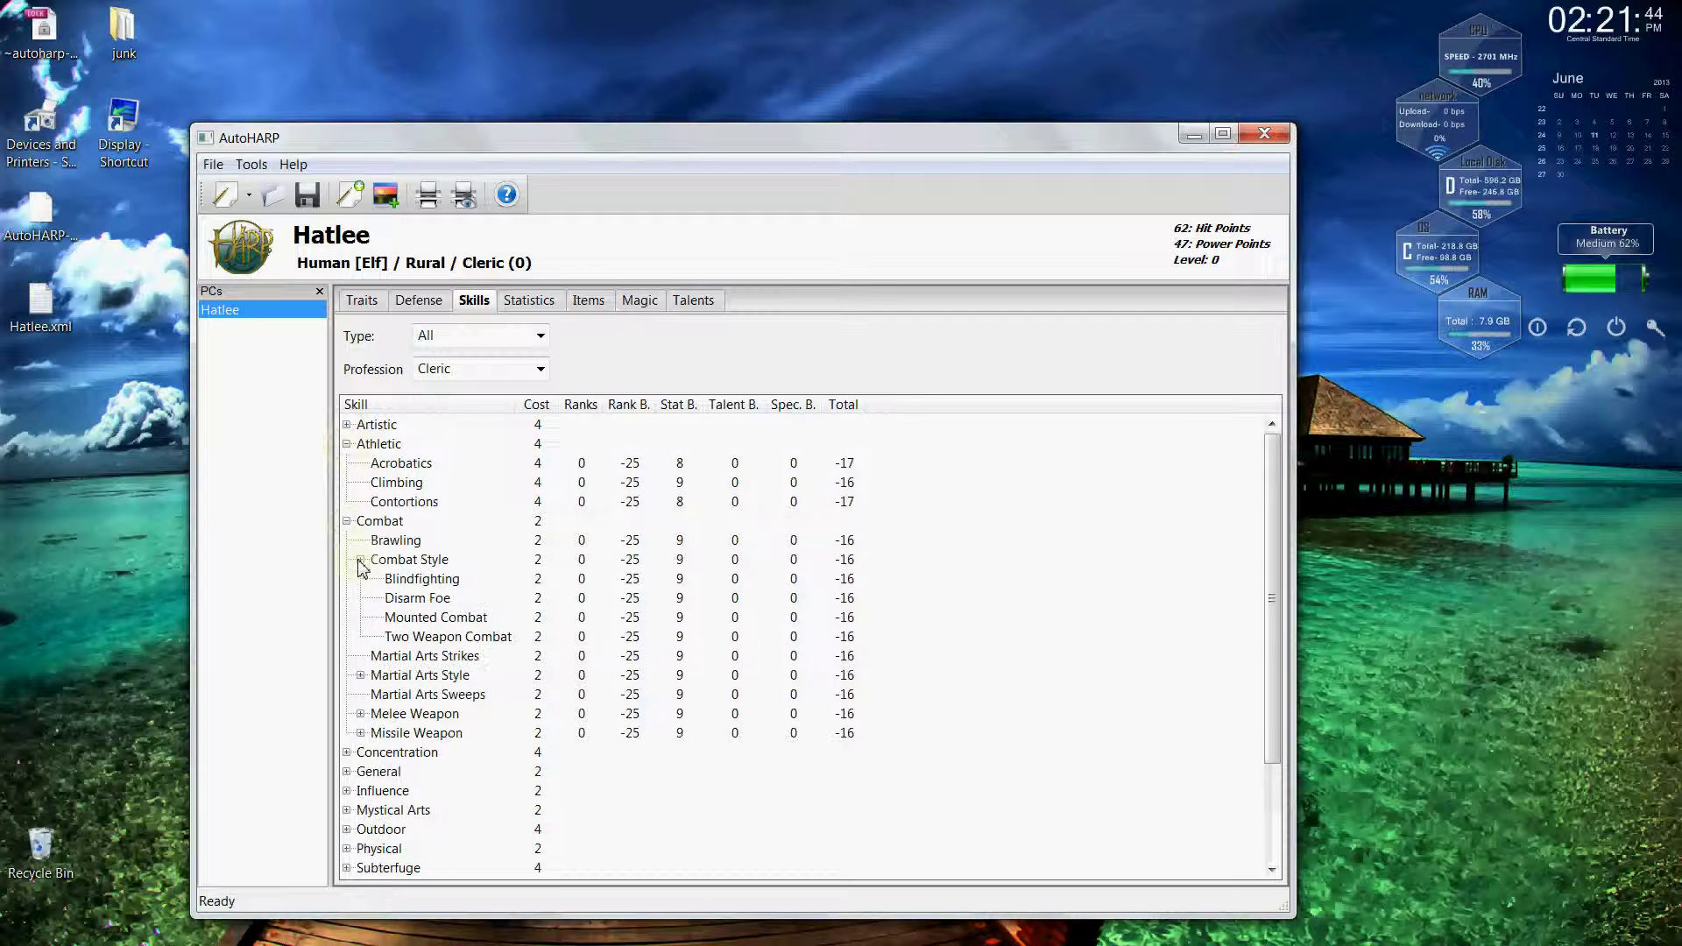
right_click(417, 470)
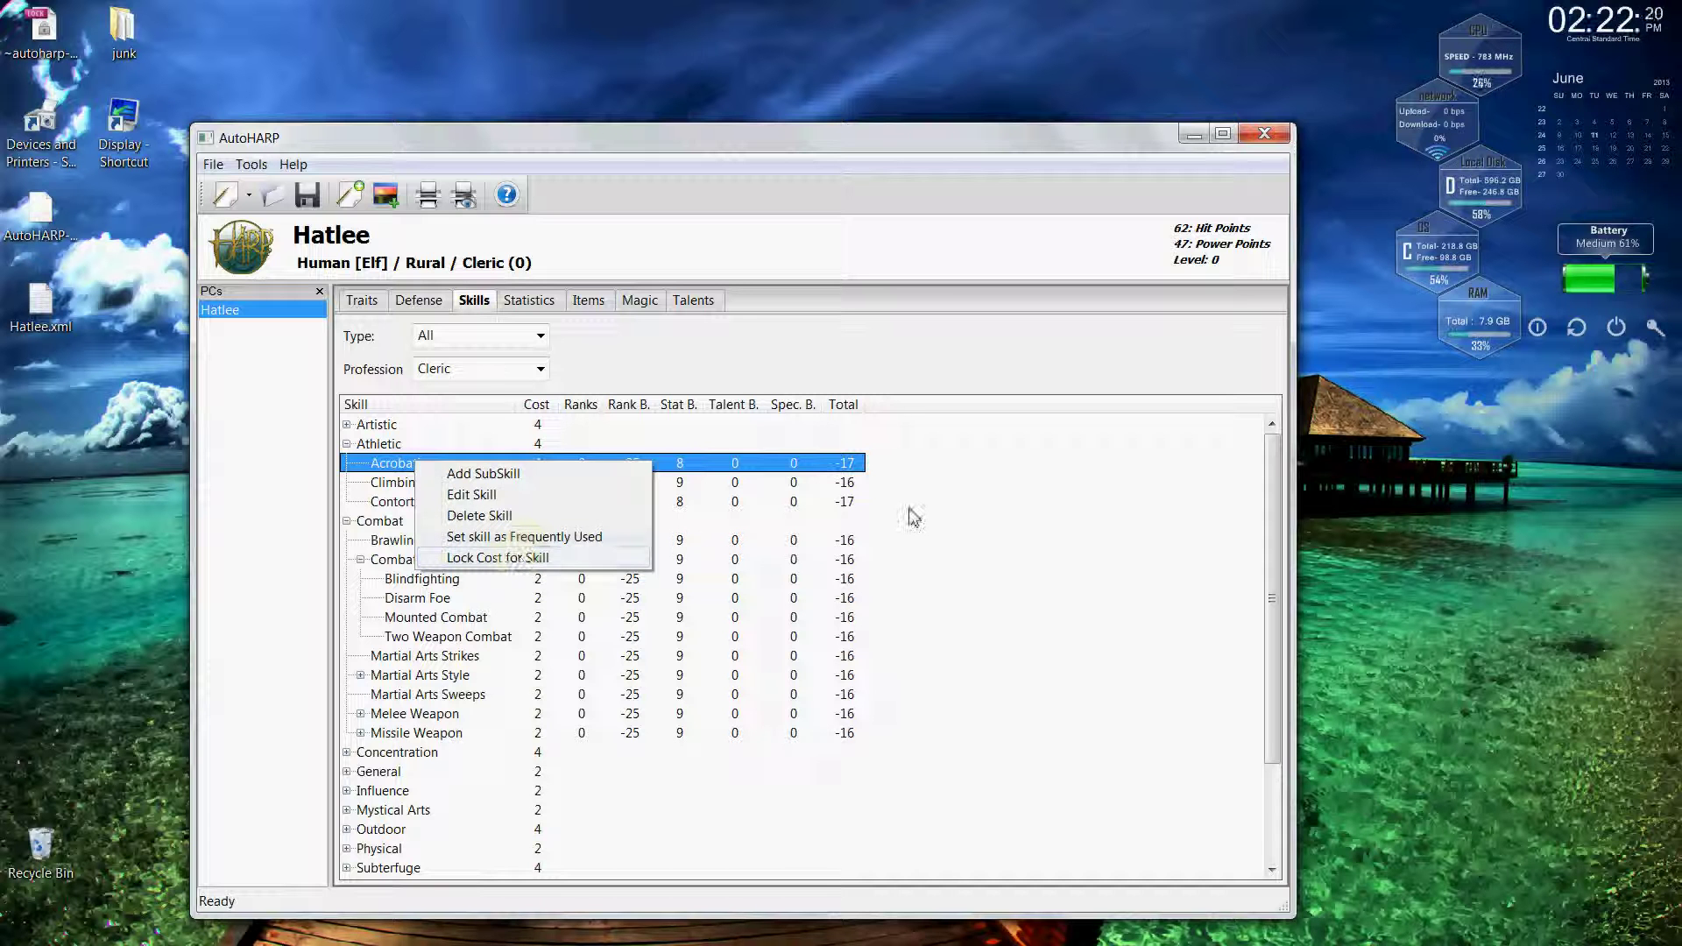
Lock the cost of the Climbing skill.
click(955, 515)
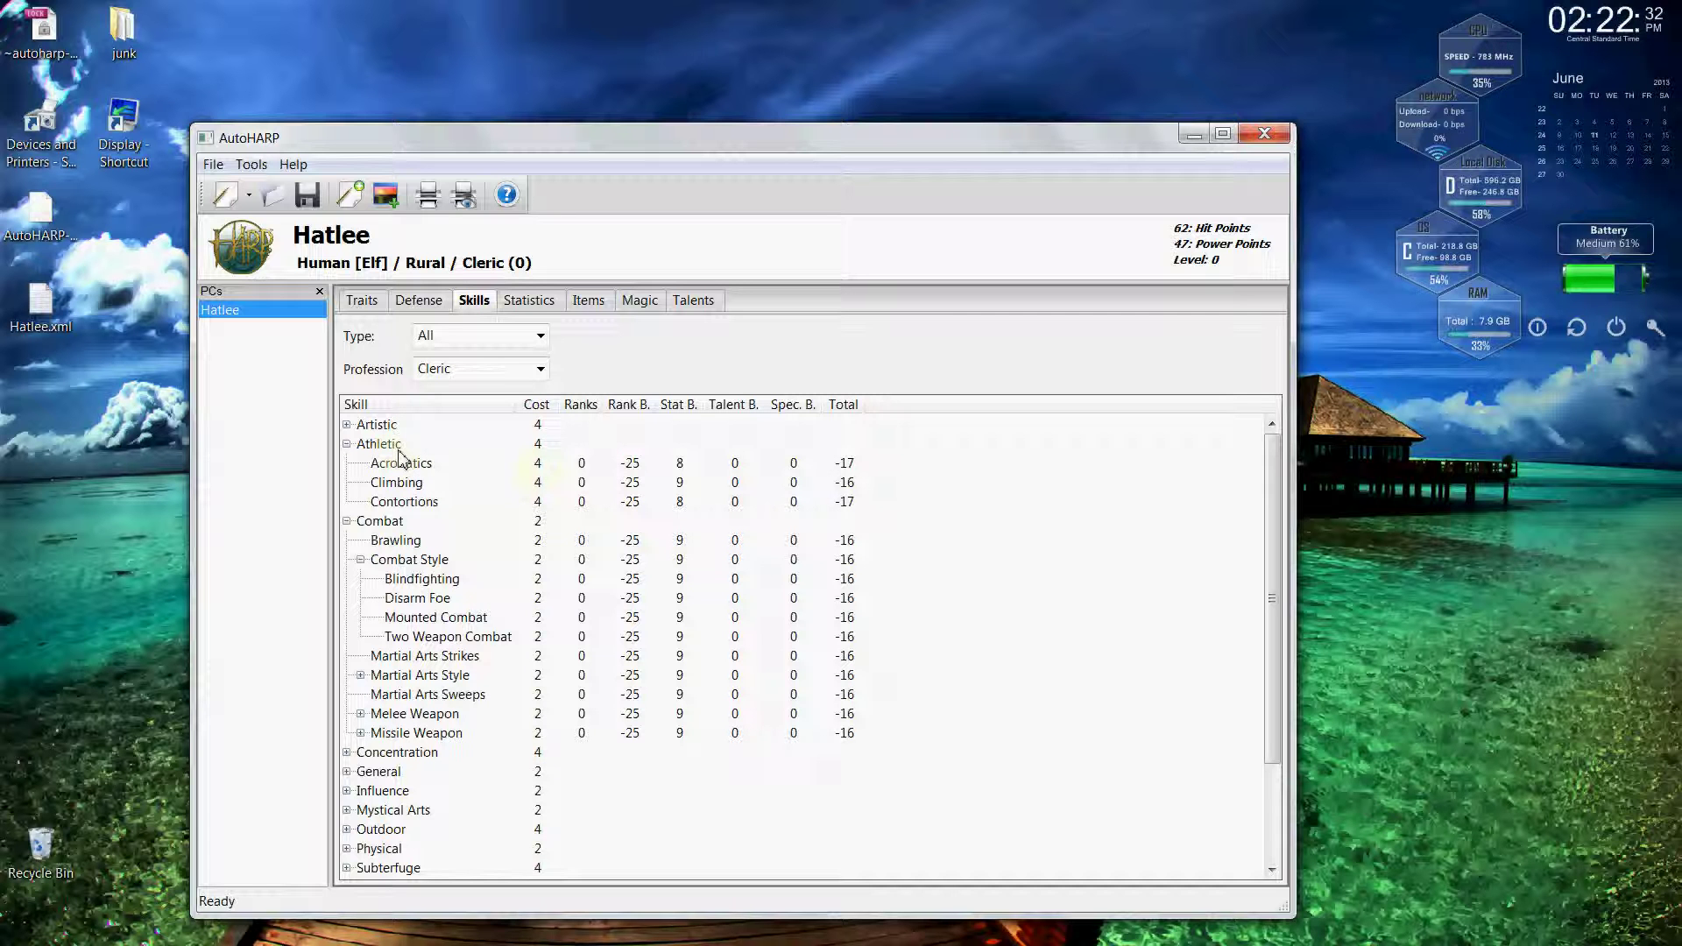
click(402, 486)
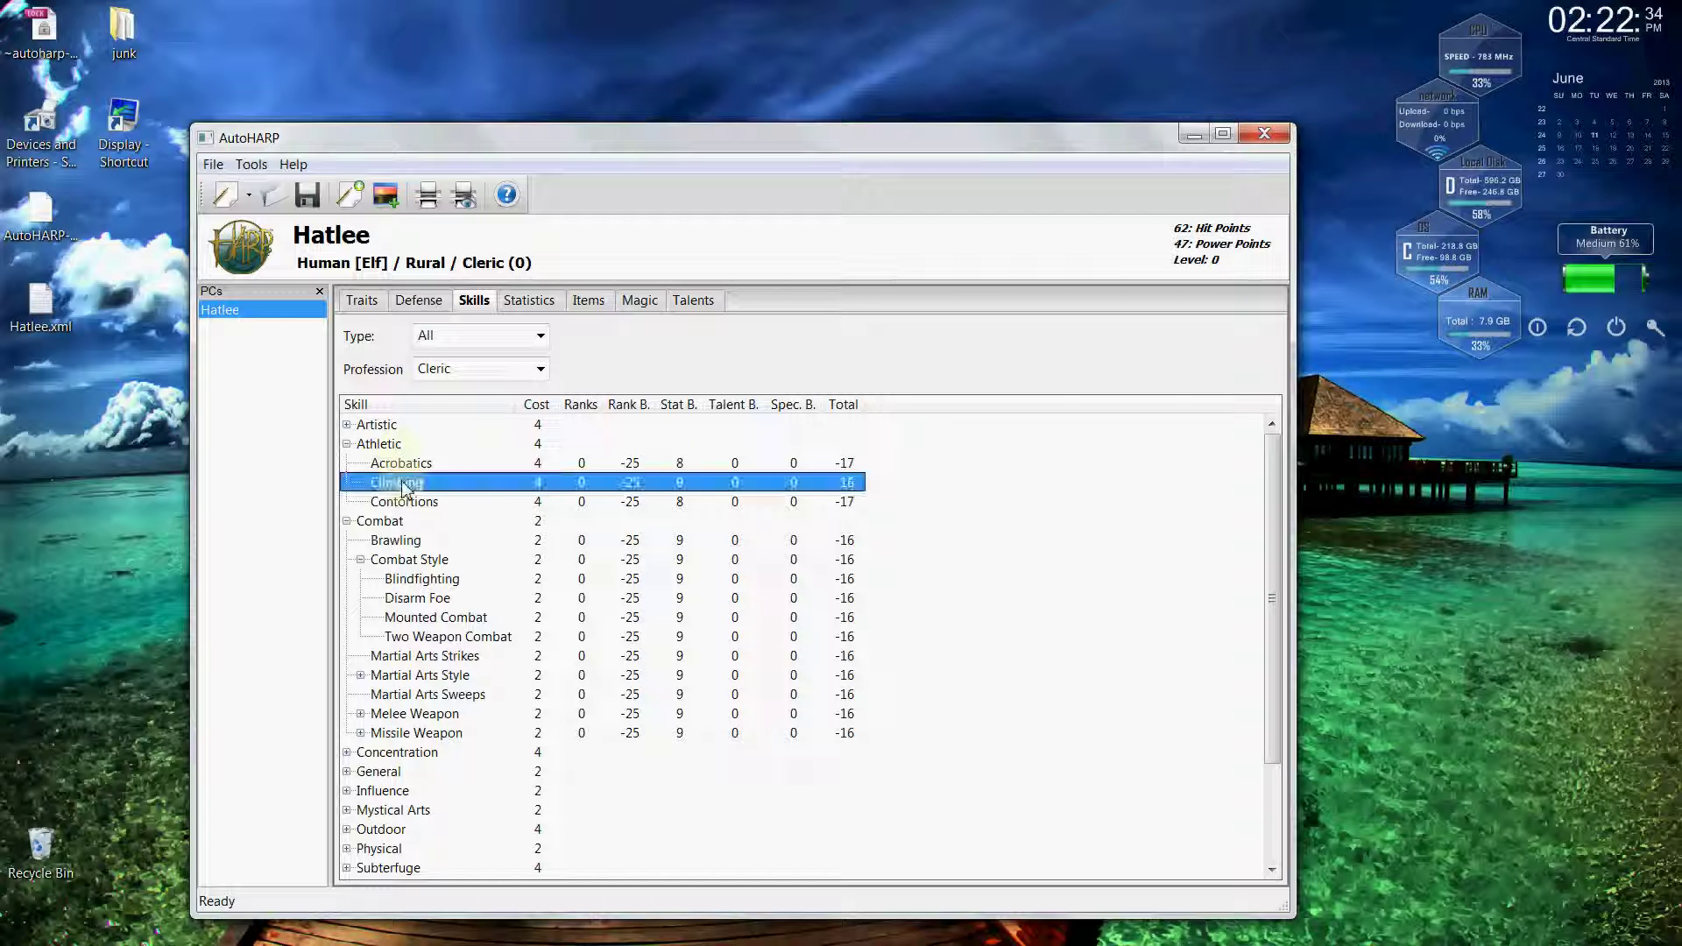
right_click(402, 485)
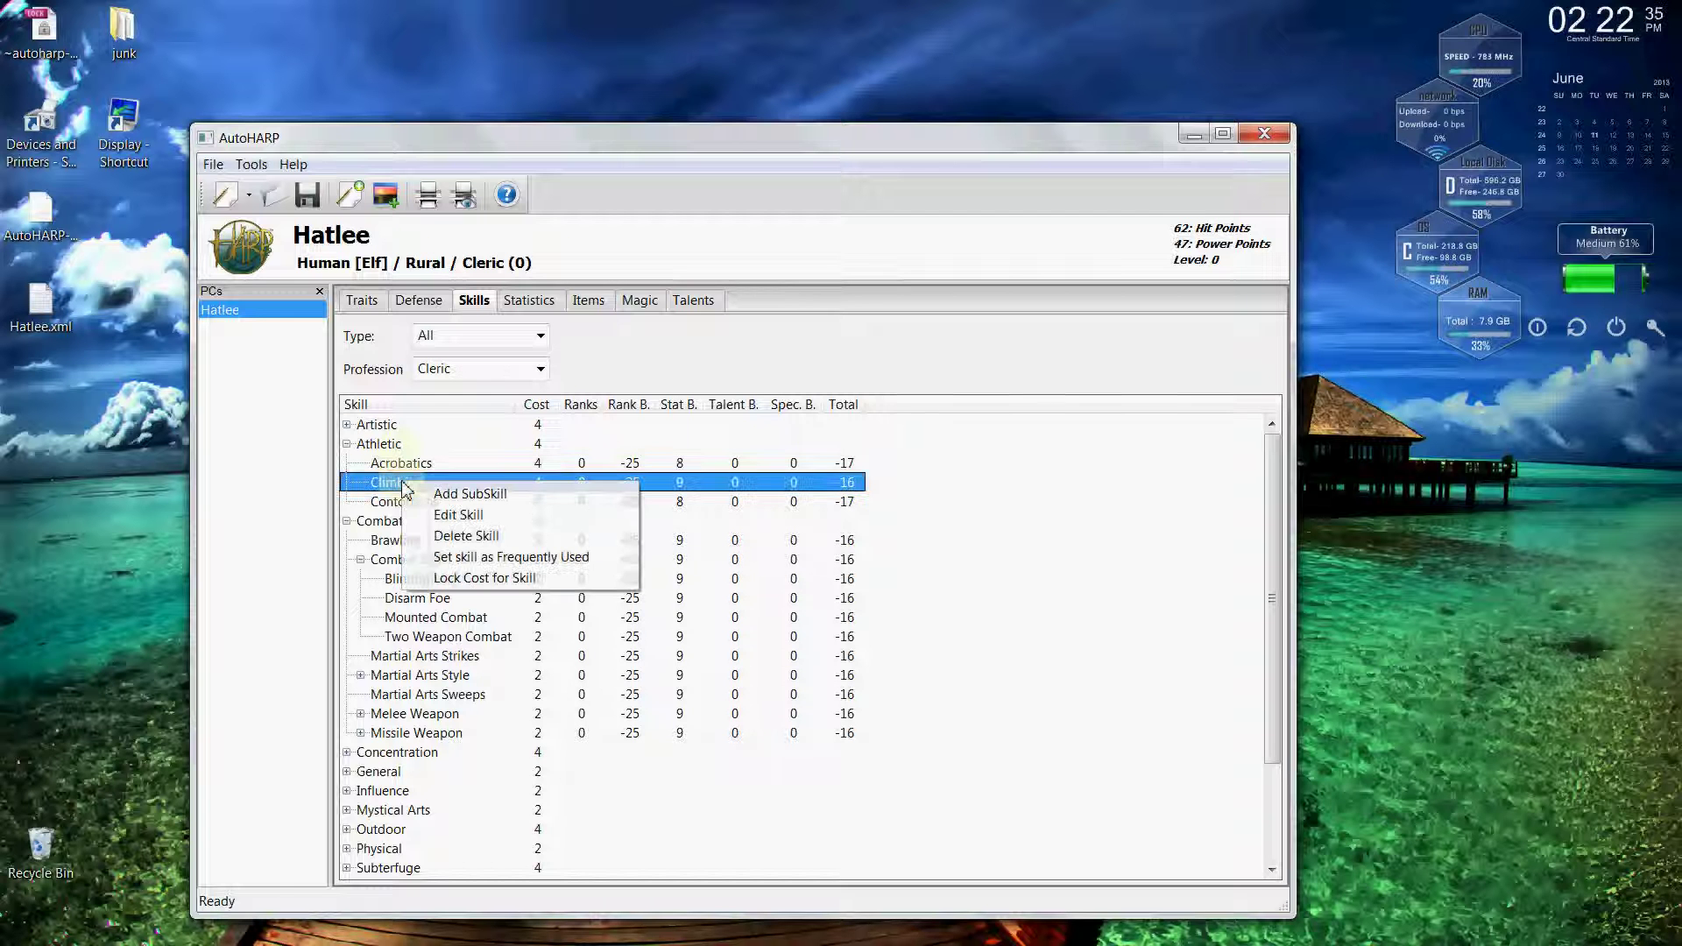
click(446, 578)
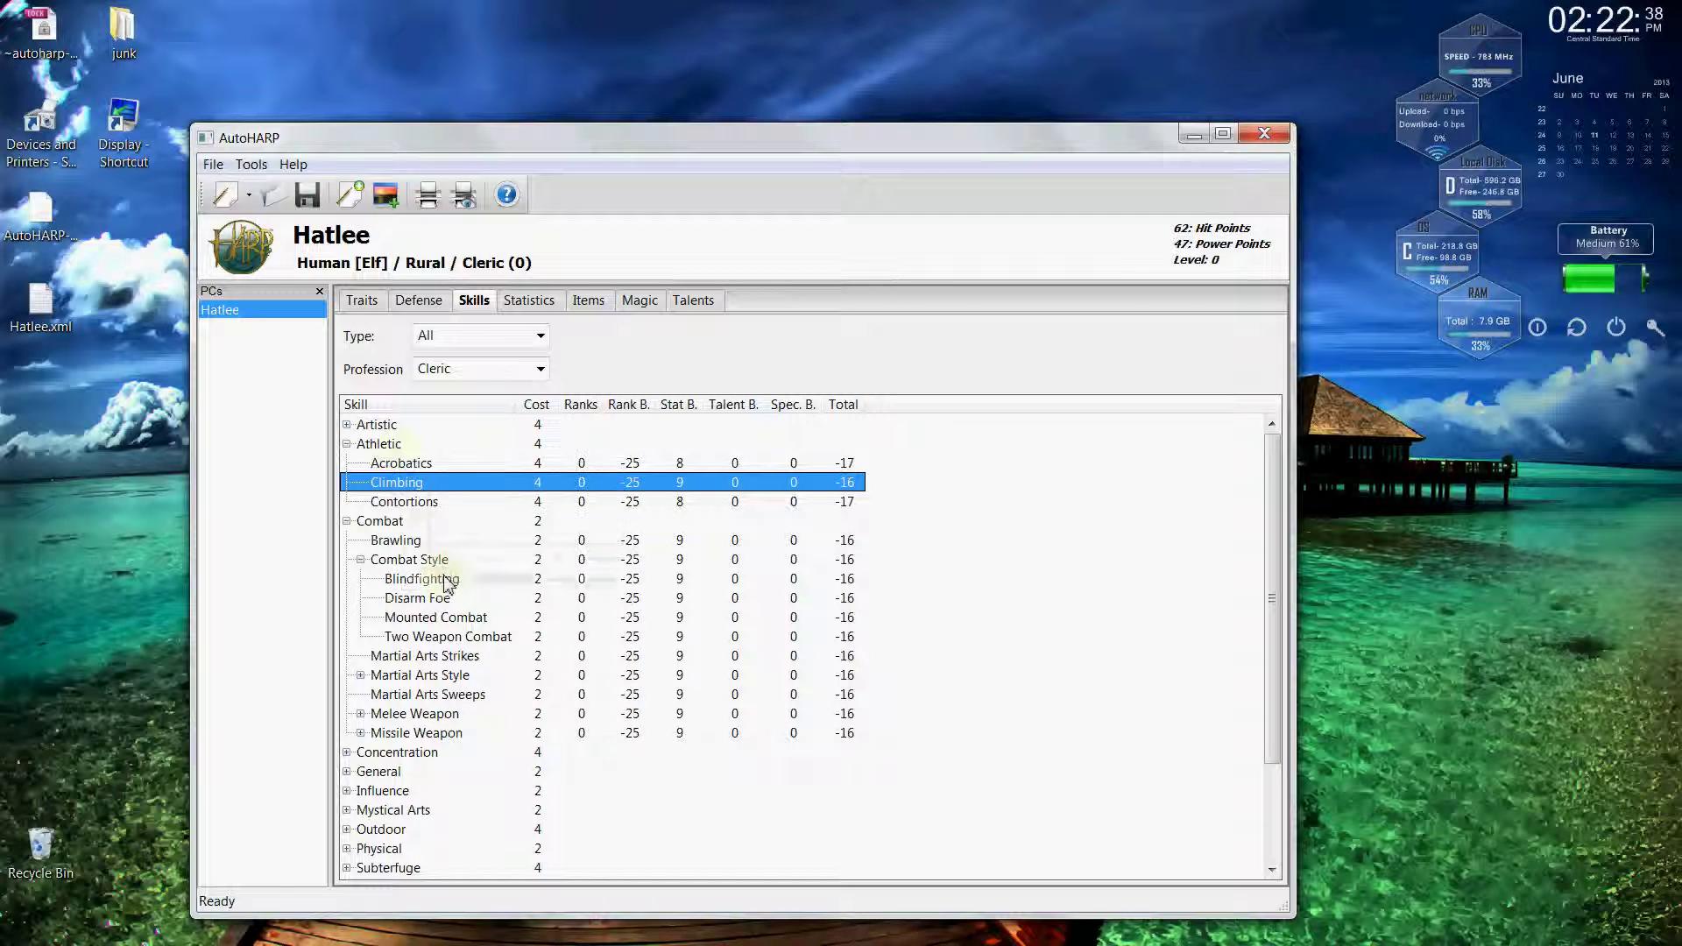
Mark Athletic as favored, revert it to not favored, and review Blindfighting's options.
right_click(394, 449)
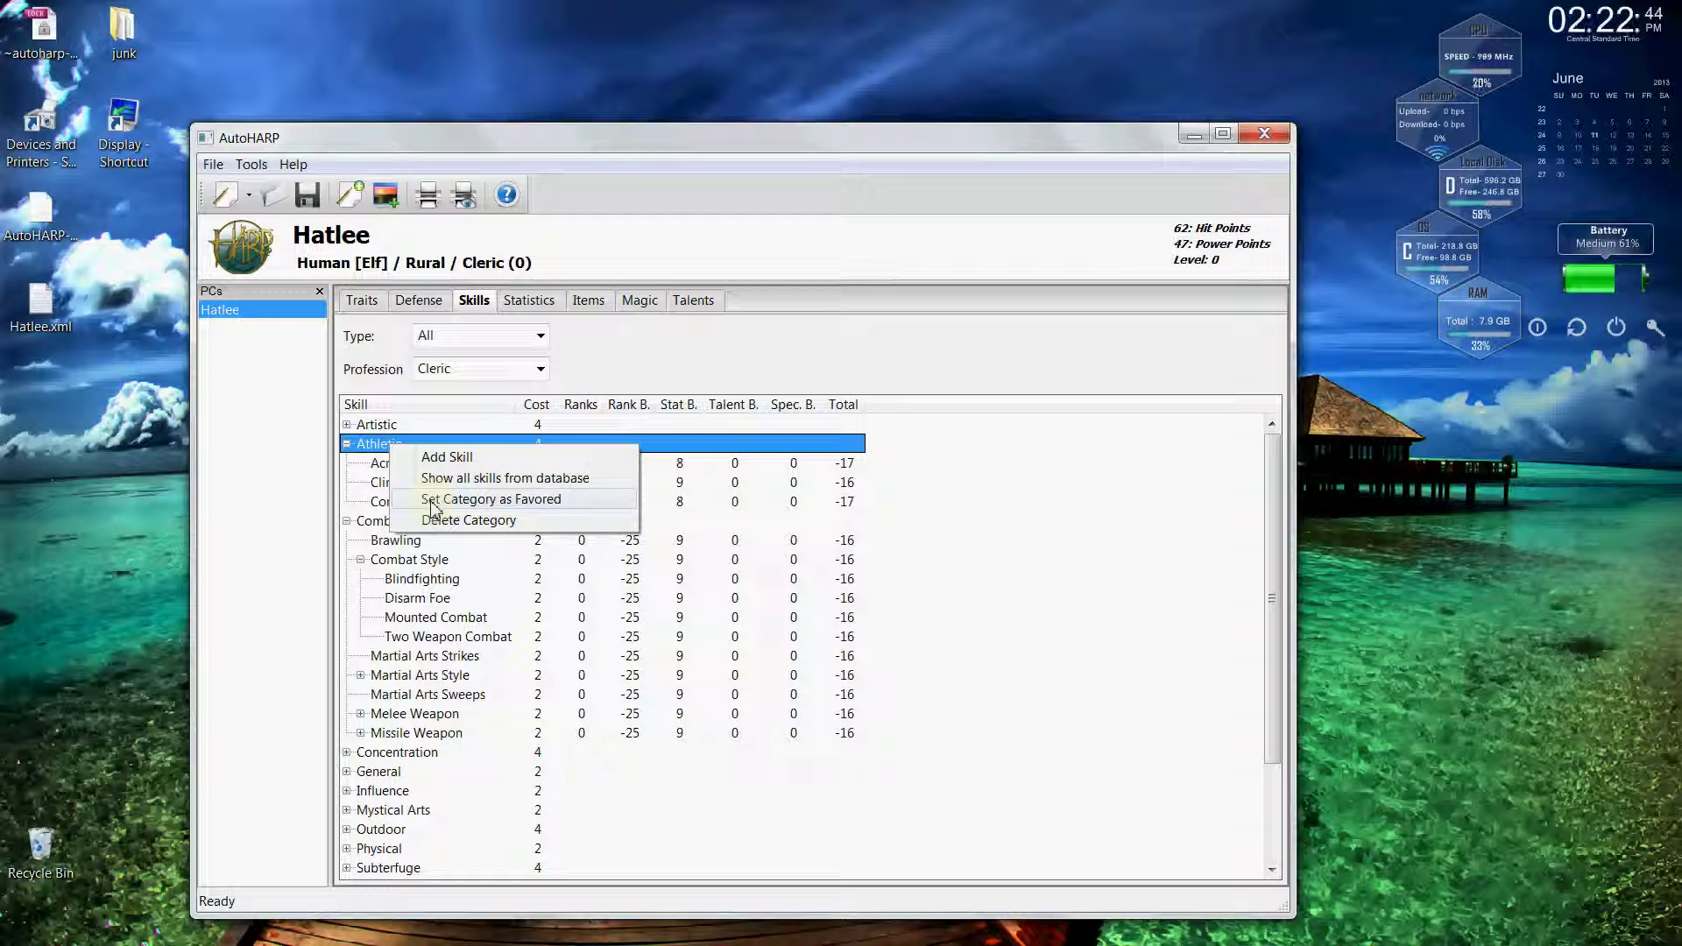
click(432, 499)
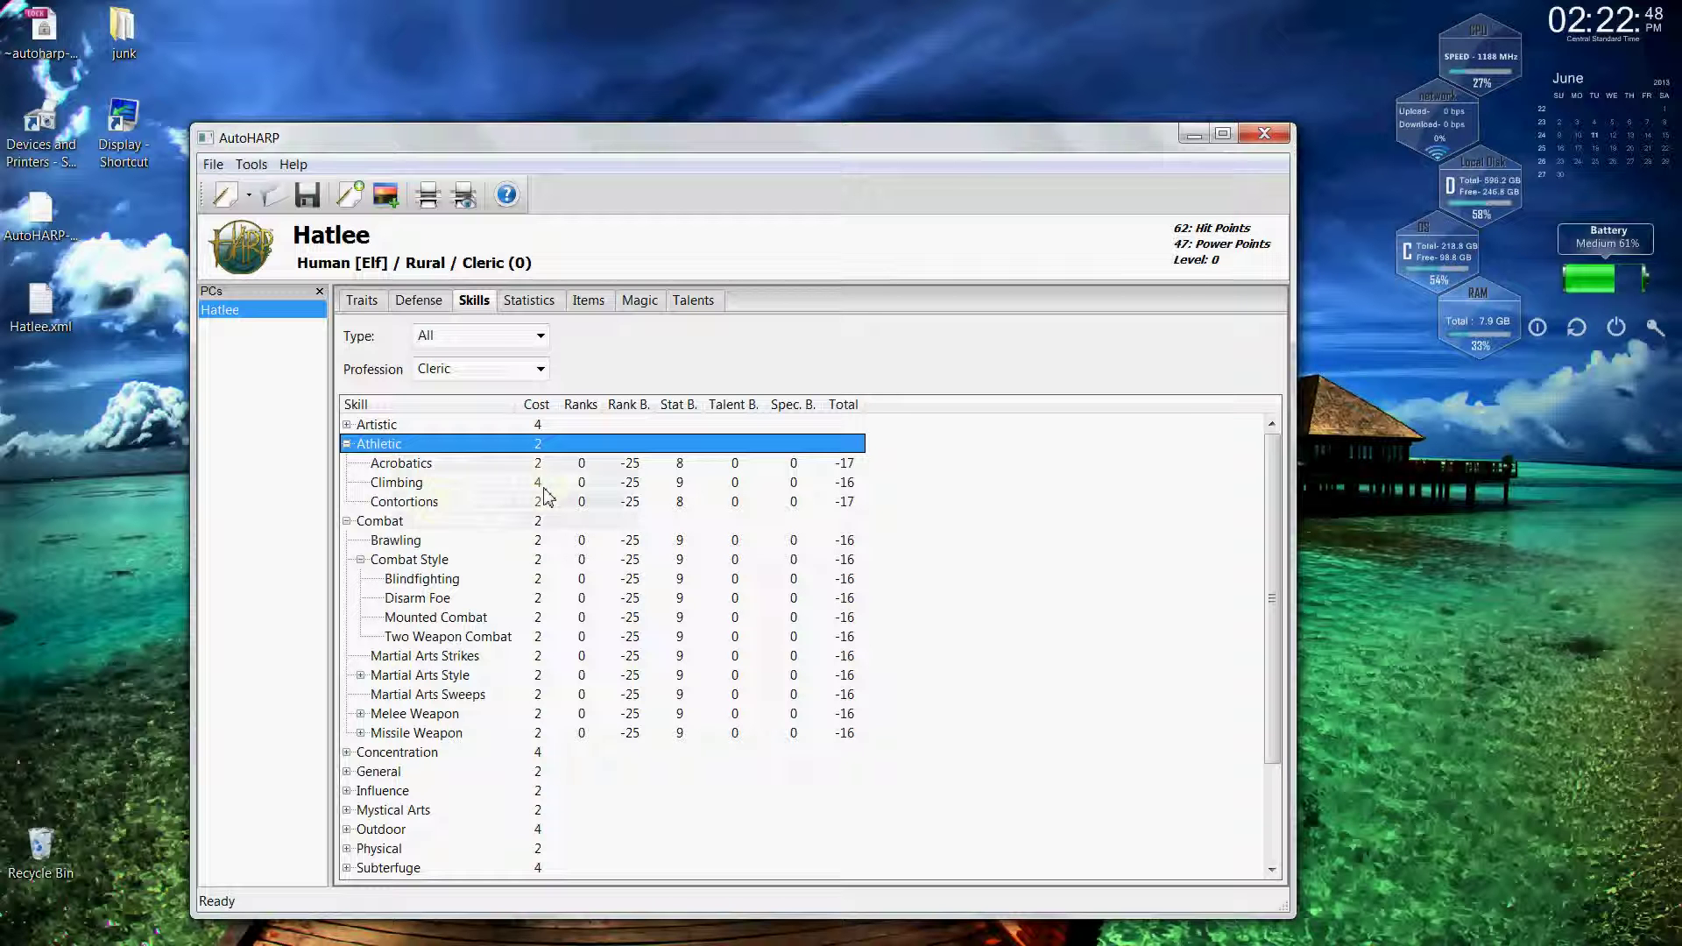
right_click(425, 450)
click(460, 501)
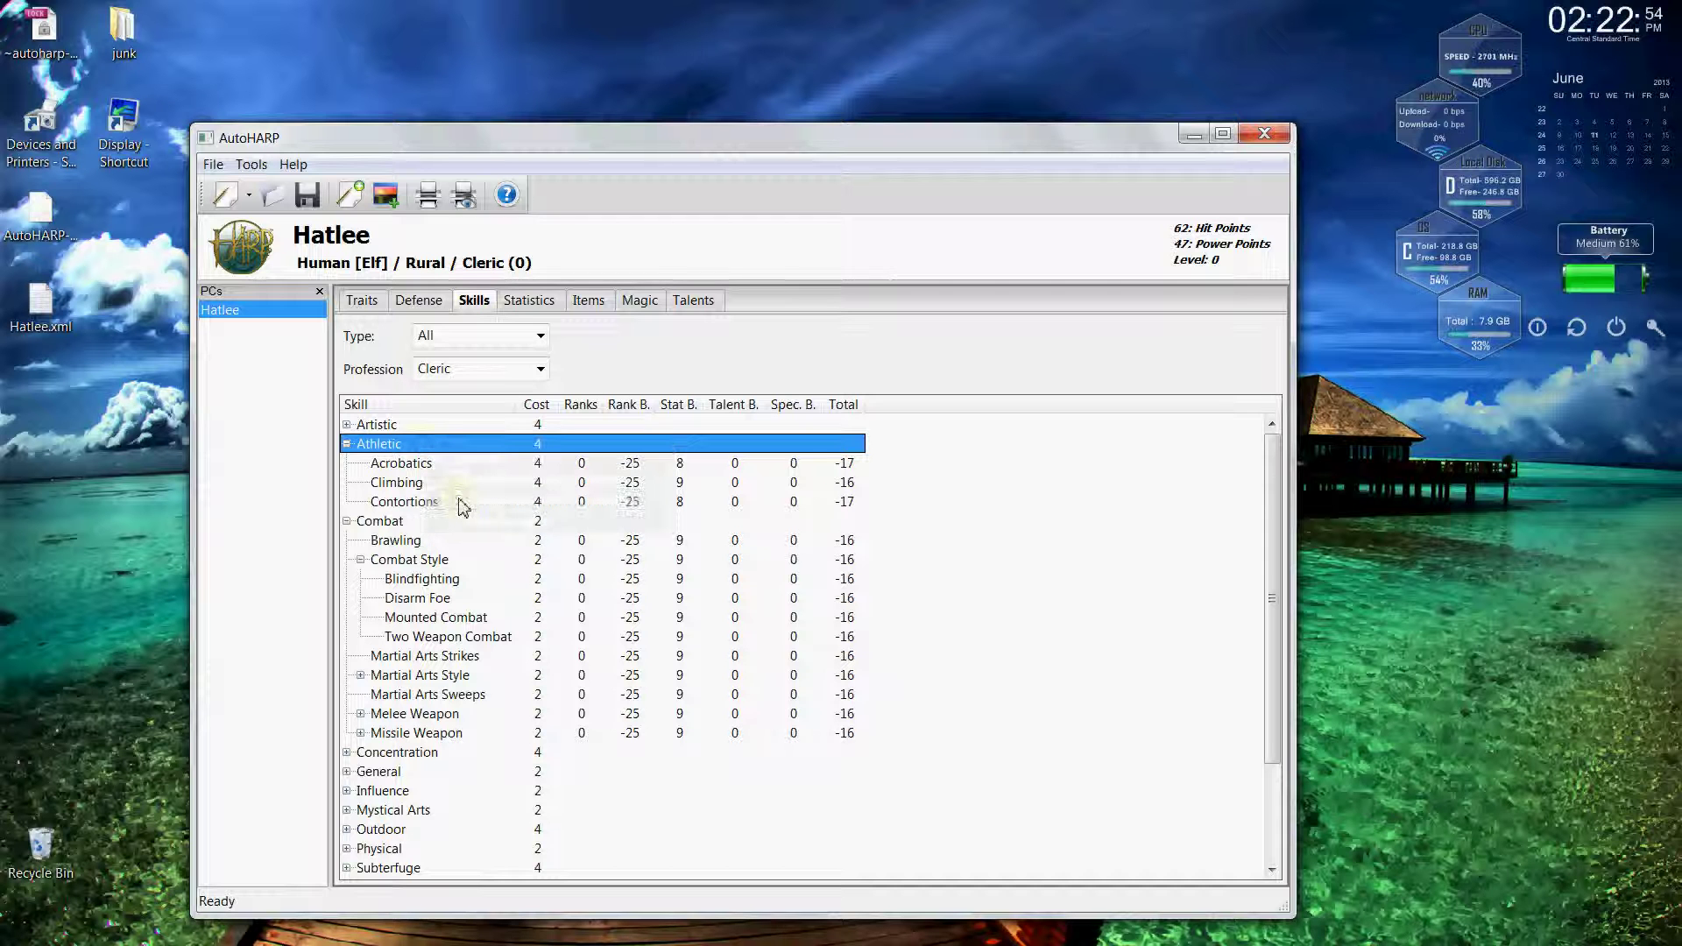
right_click(387, 450)
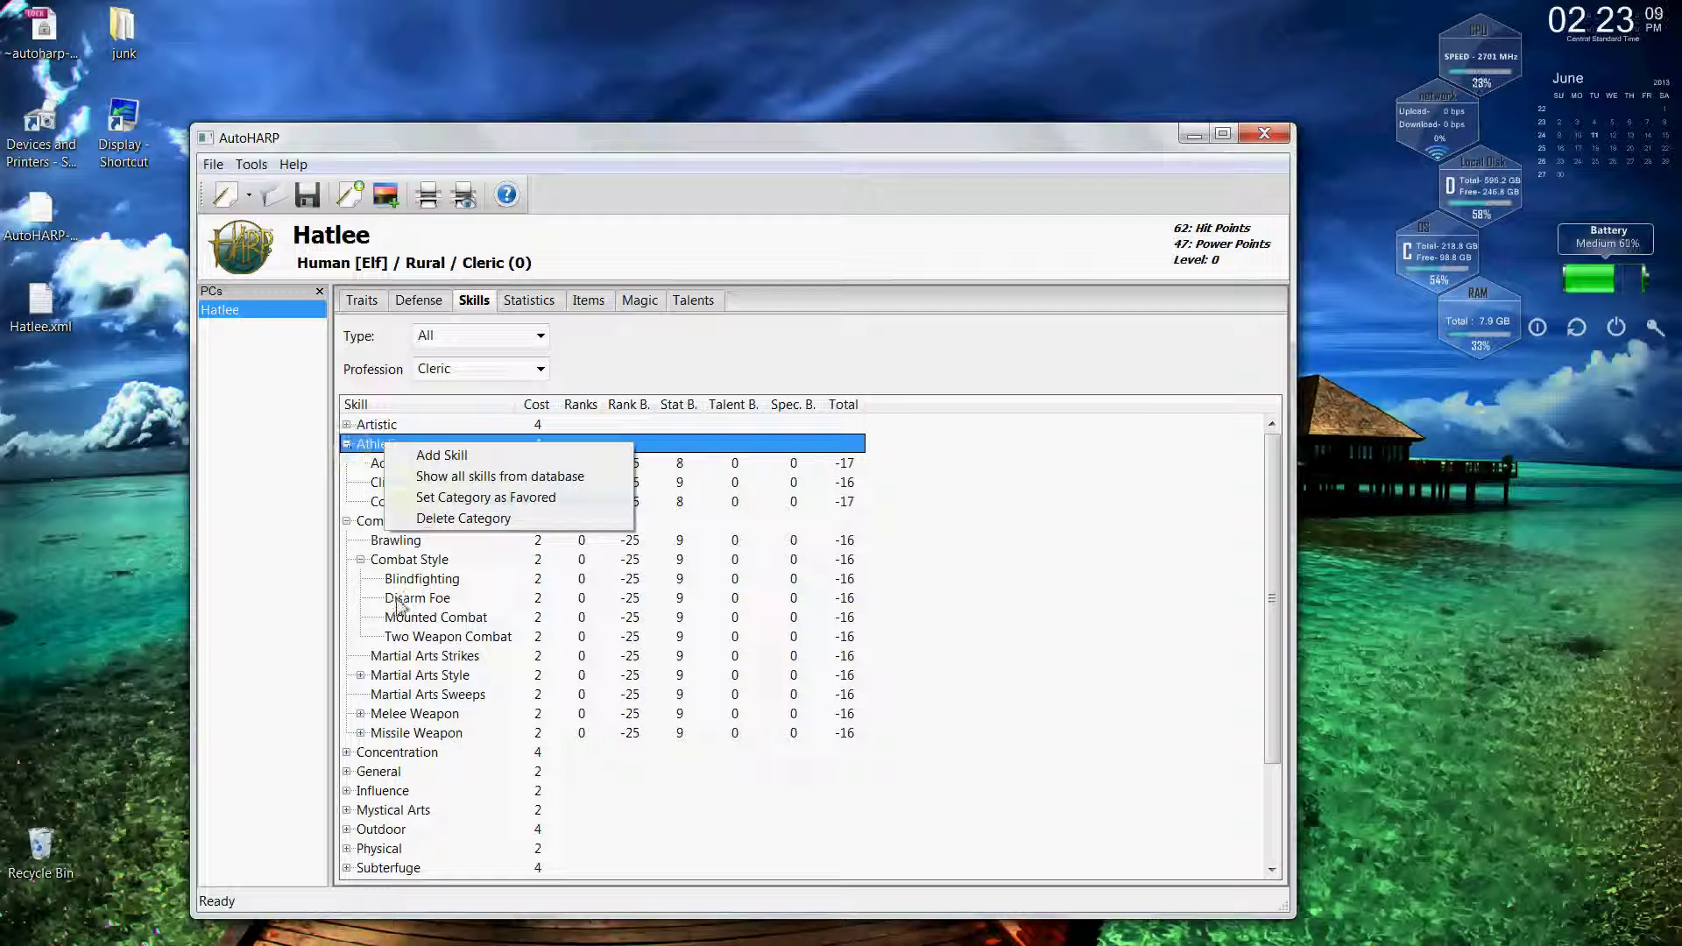
click(416, 582)
right_click(417, 587)
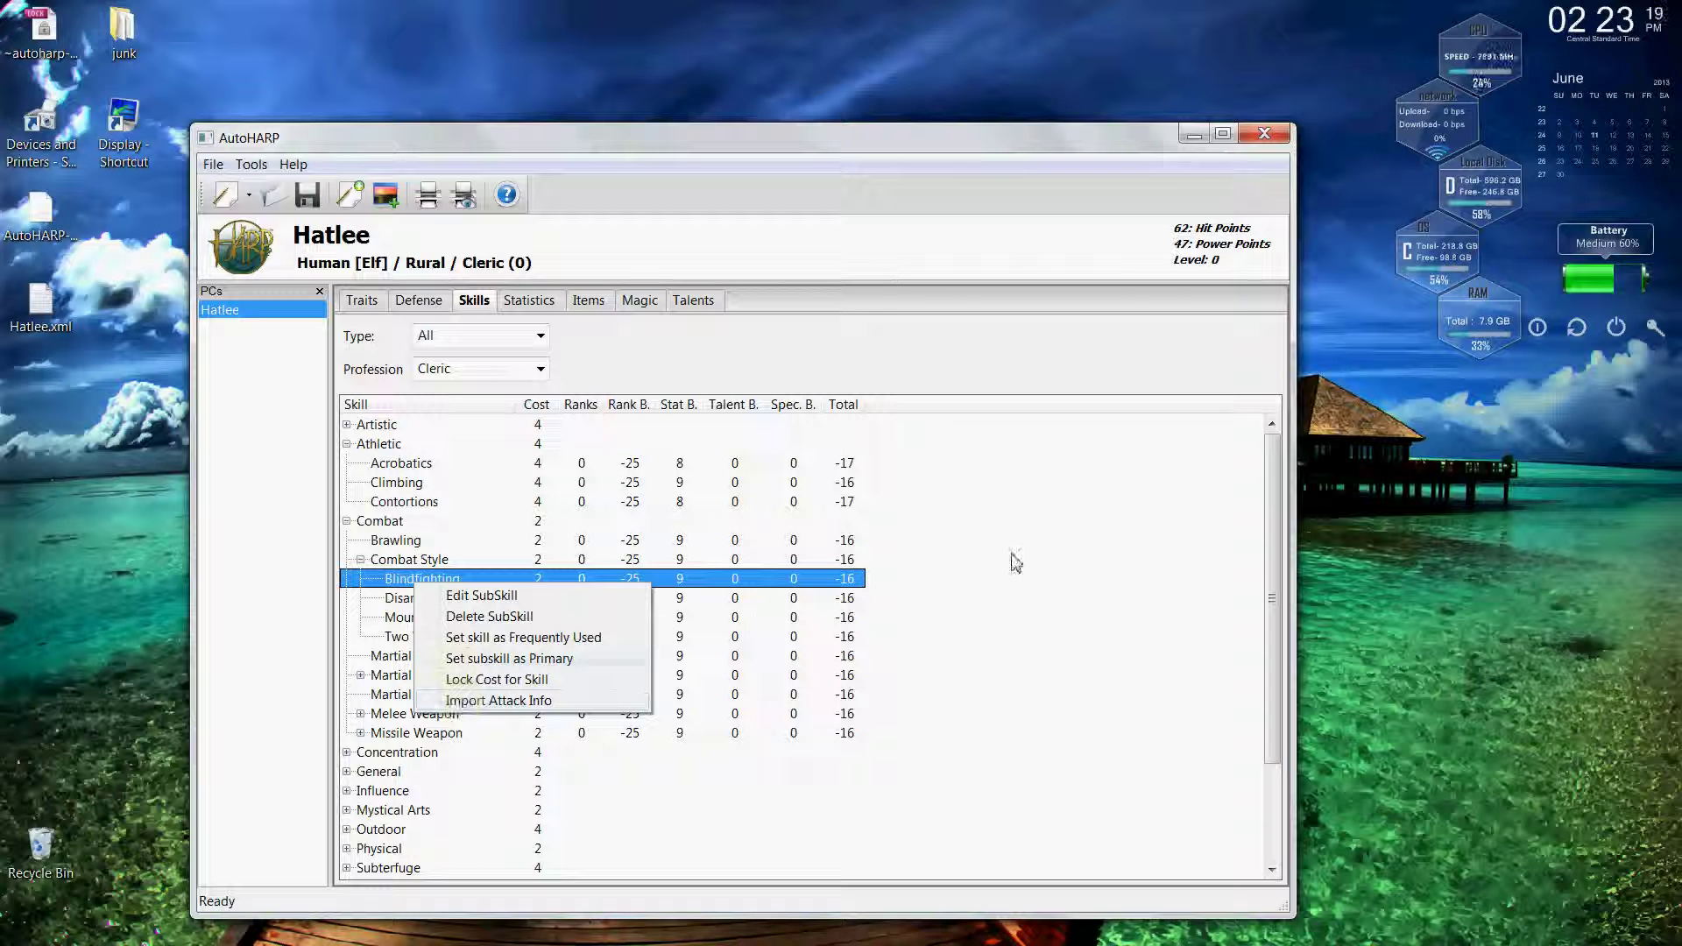
click(1050, 560)
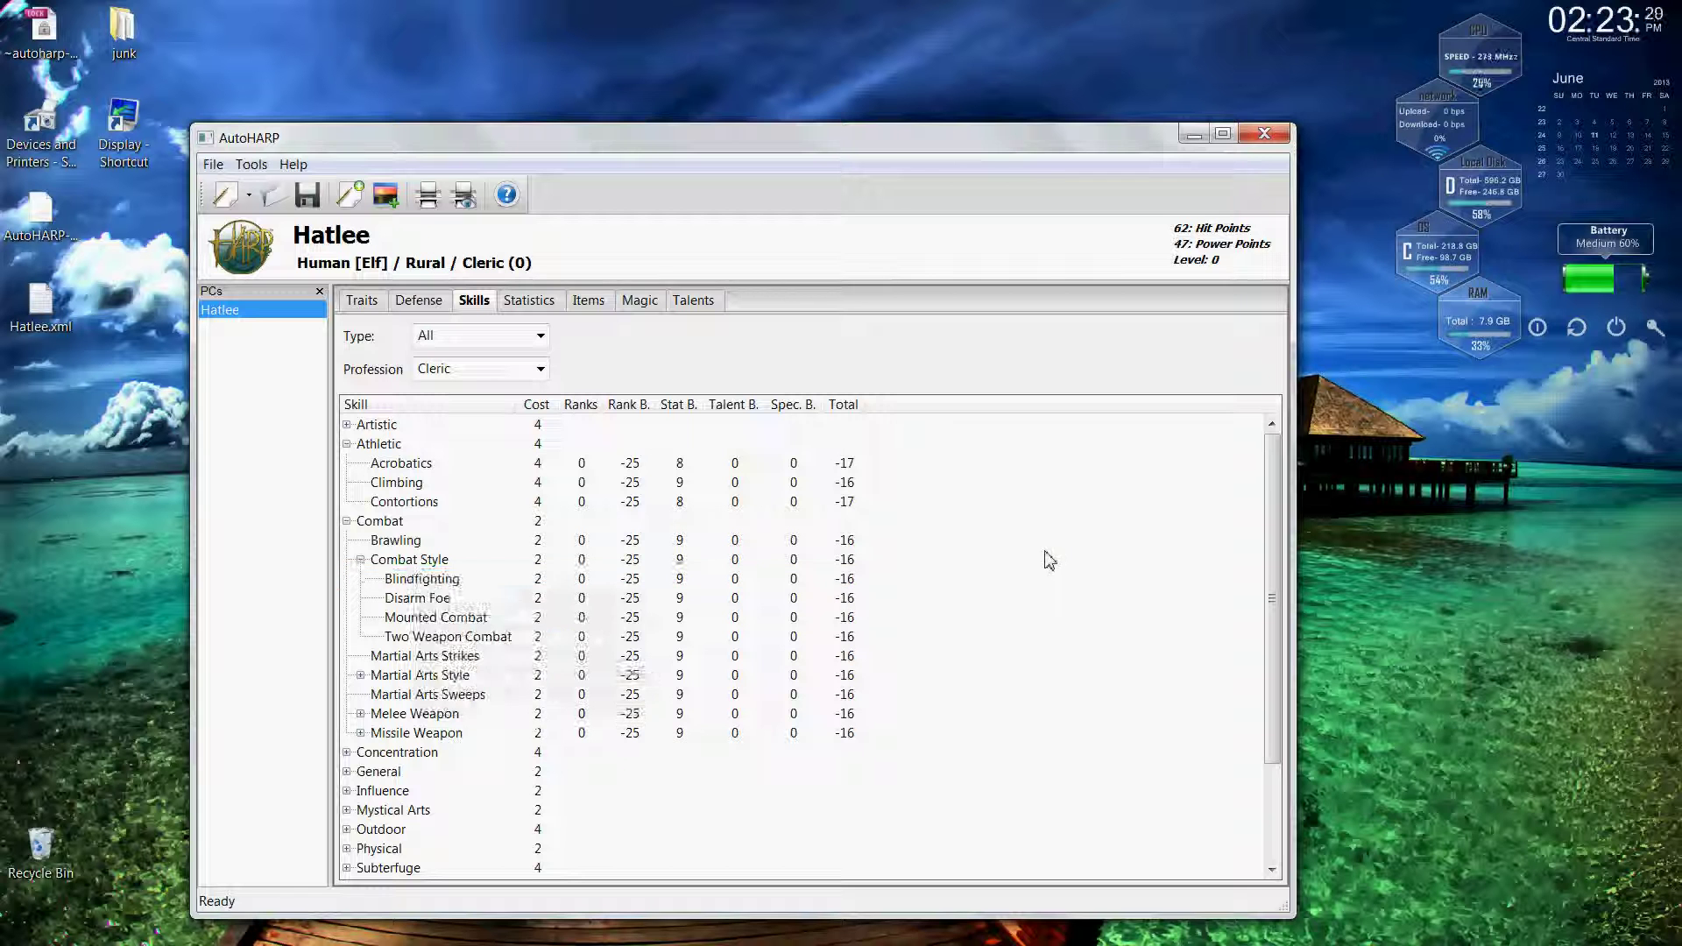
Look over Hatlee's Statistics and Items pages, finishing on the Magic page.
click(532, 300)
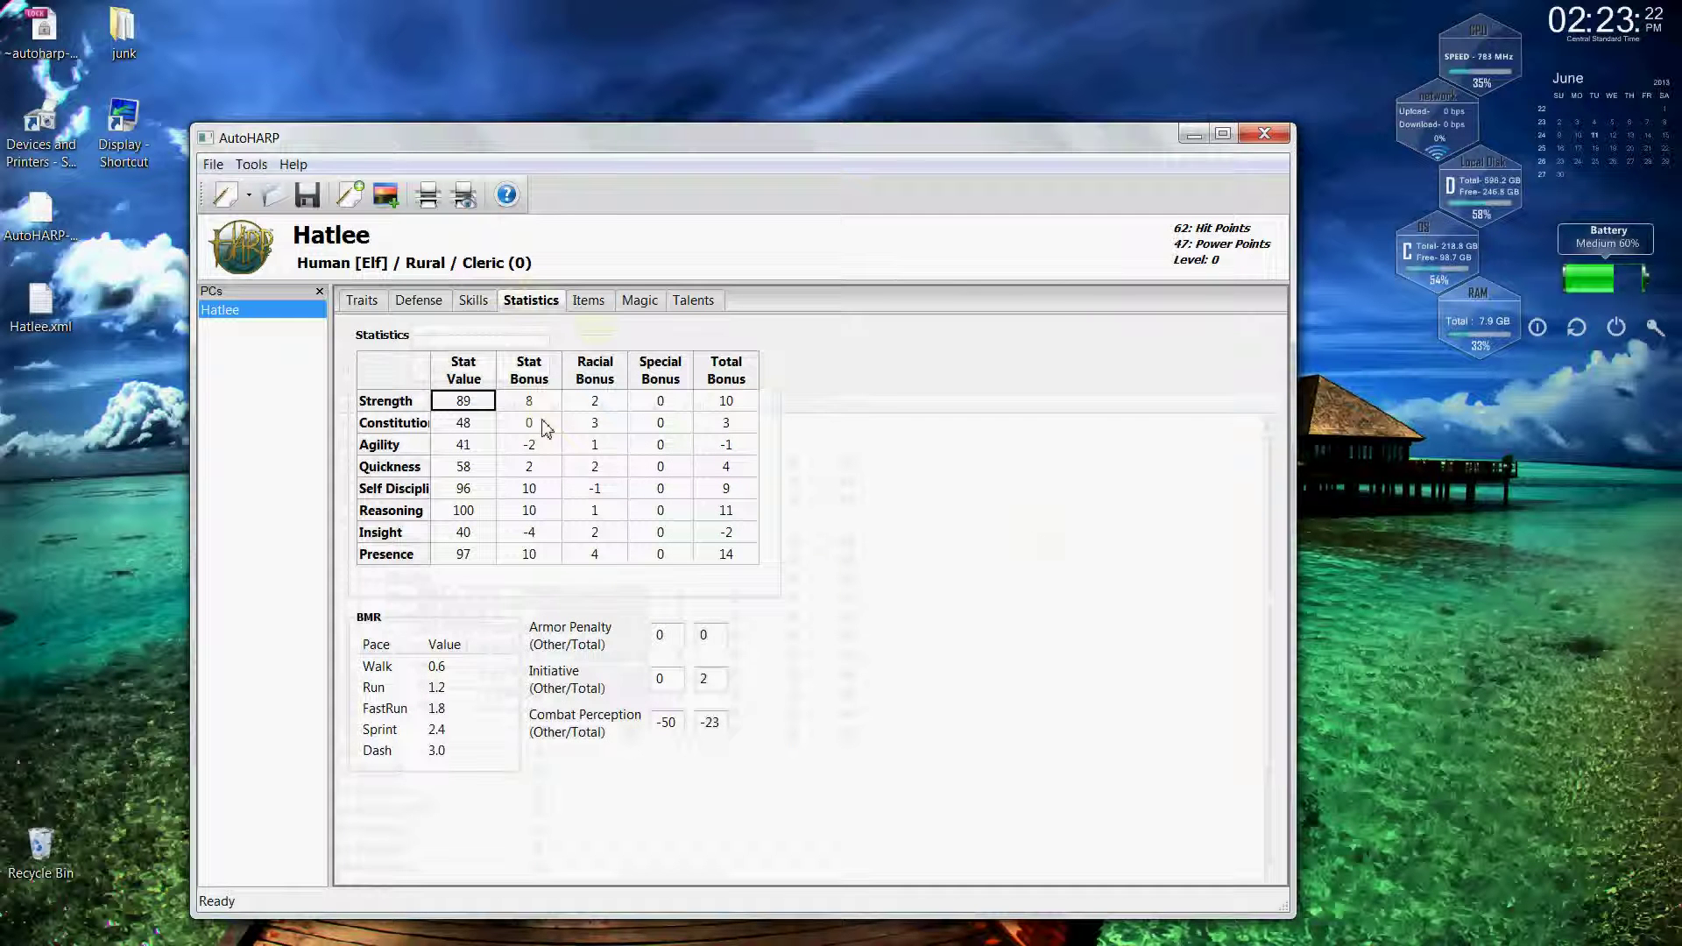
click(604, 305)
click(638, 303)
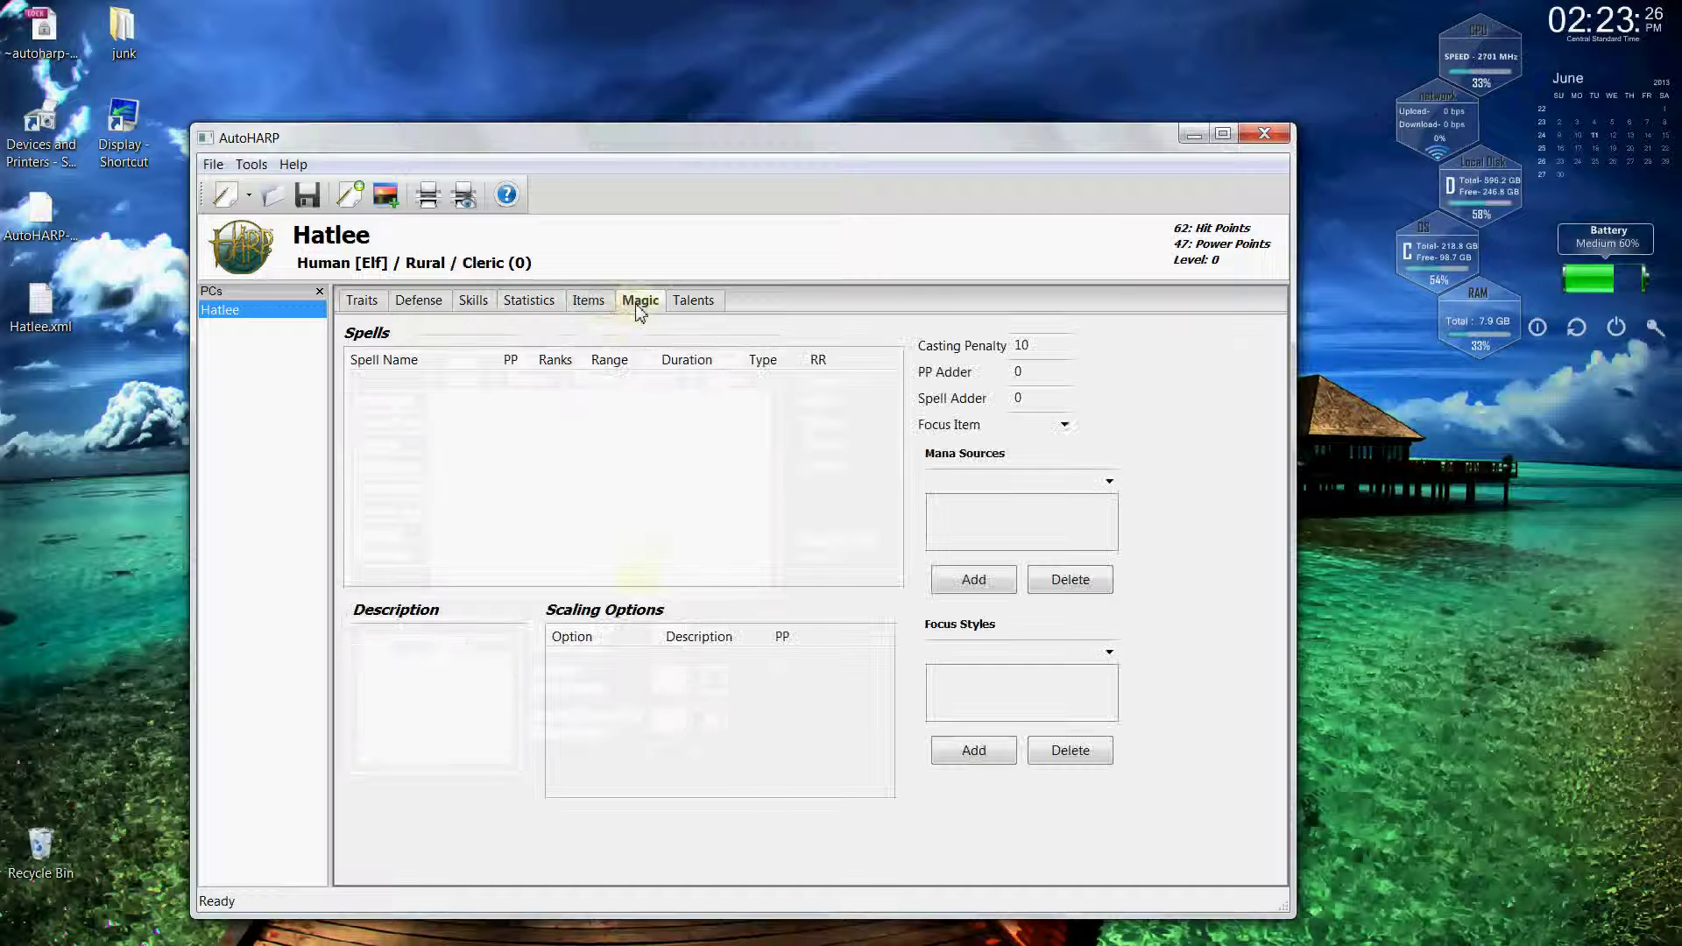